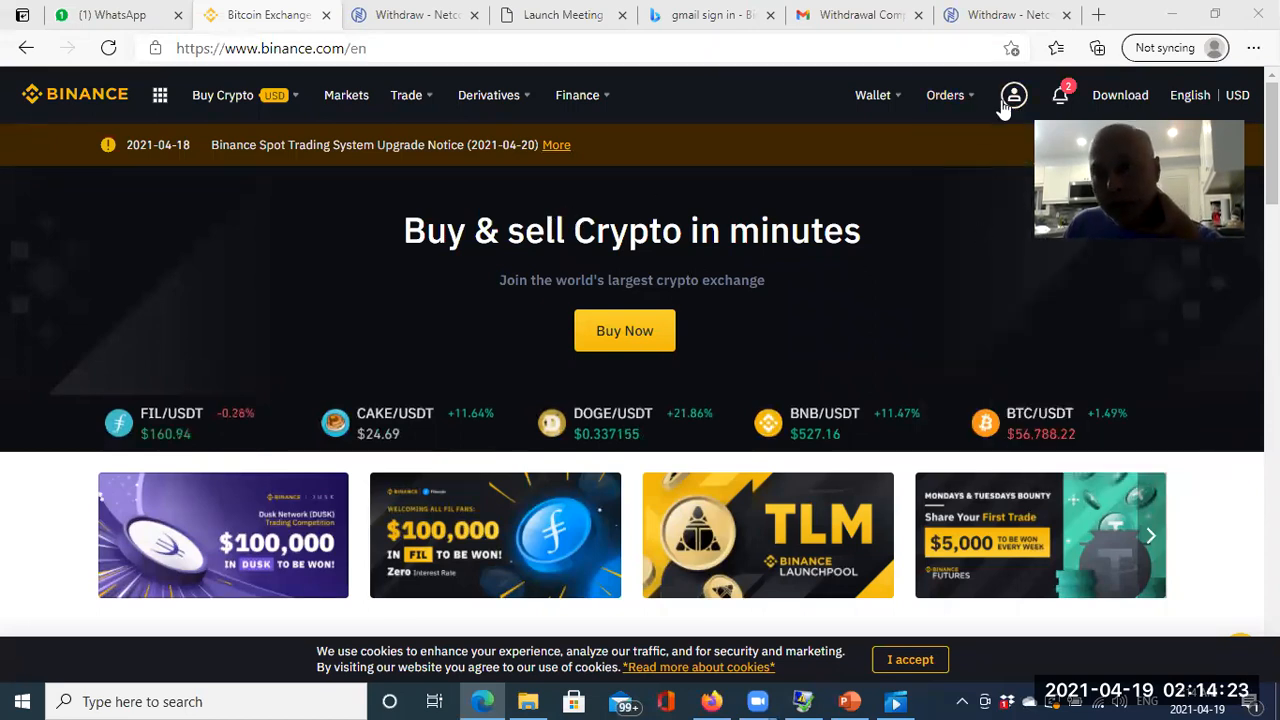
Open Binance's Fiat and Spot wallet page from the Wallet menu
{"action": "mouse_move", "coordinate": [1015, 103]}
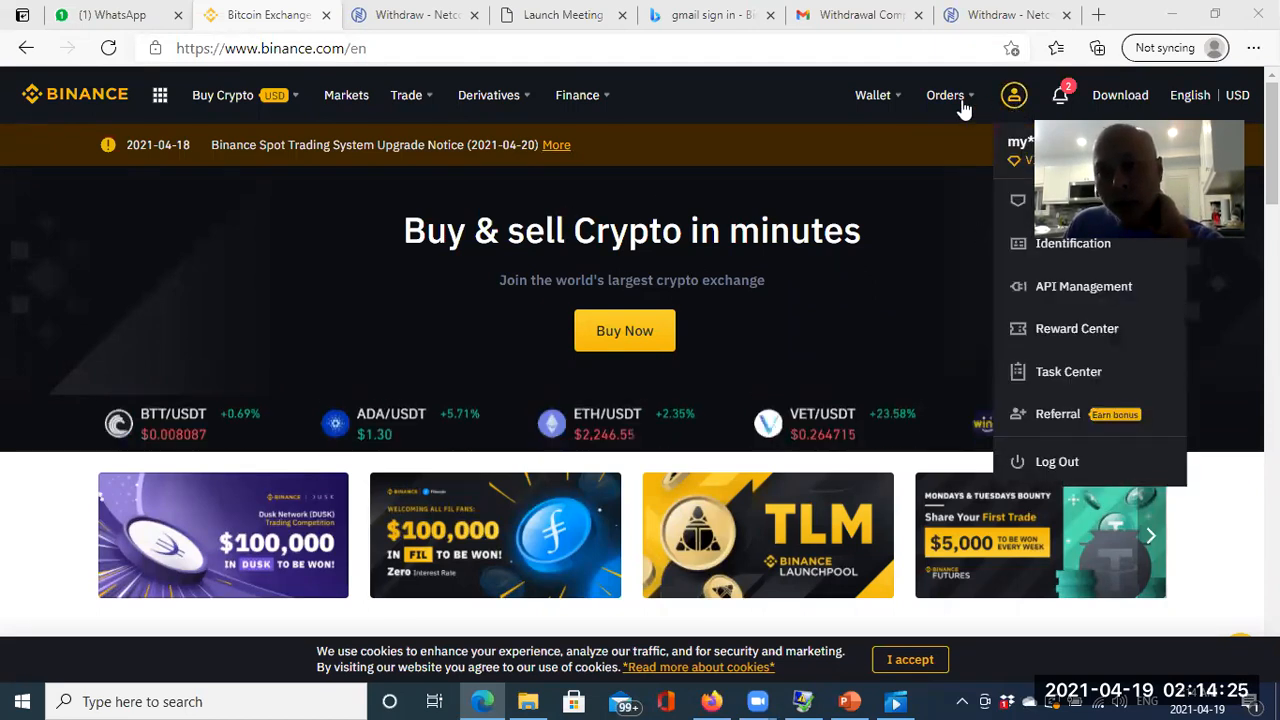
{"action": "mouse_move", "coordinate": [875, 95]}
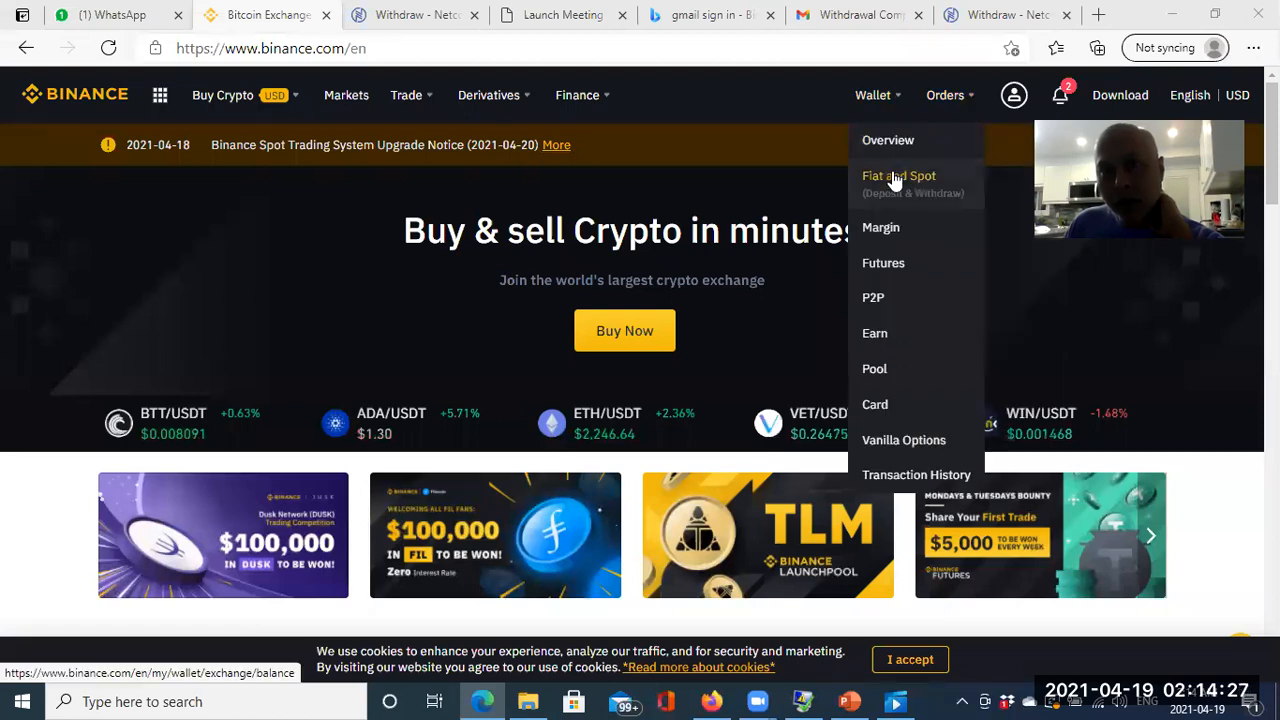
{"action": "left_click", "coordinate": [895, 175]}
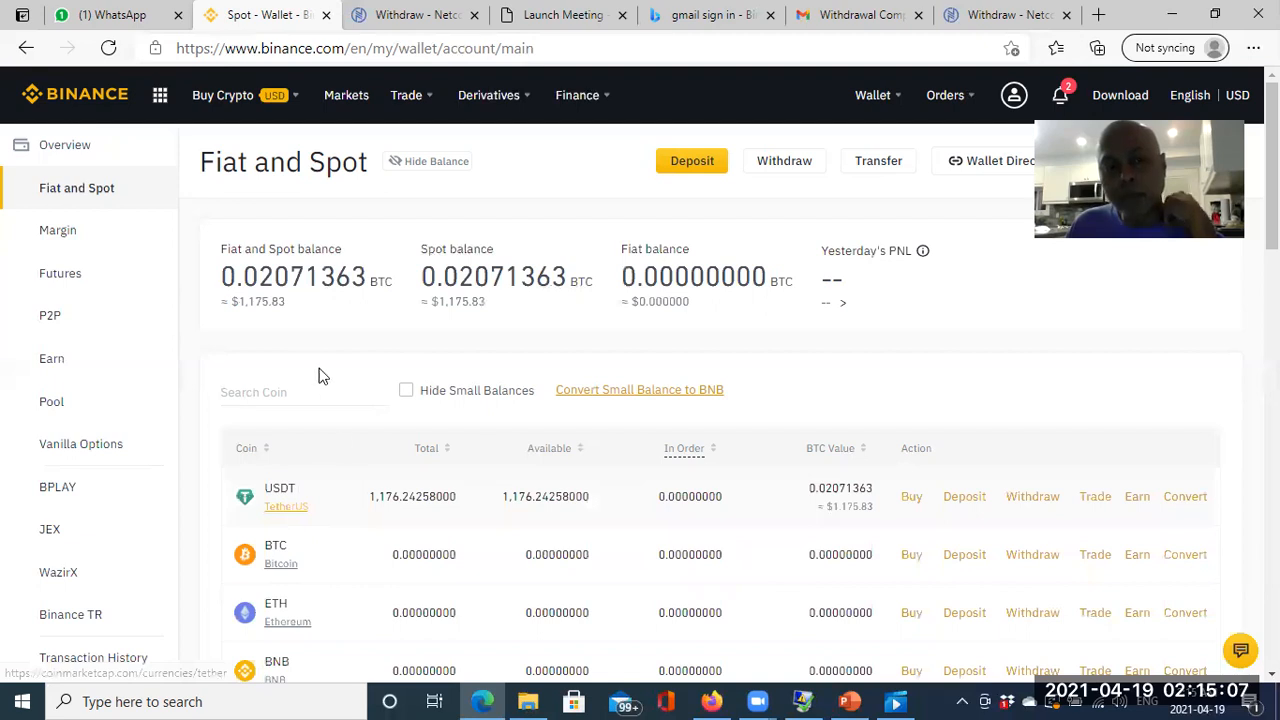
{"action": "scroll", "coordinate": [320, 374], "scroll_direction": "down", "scroll_amount": 2}
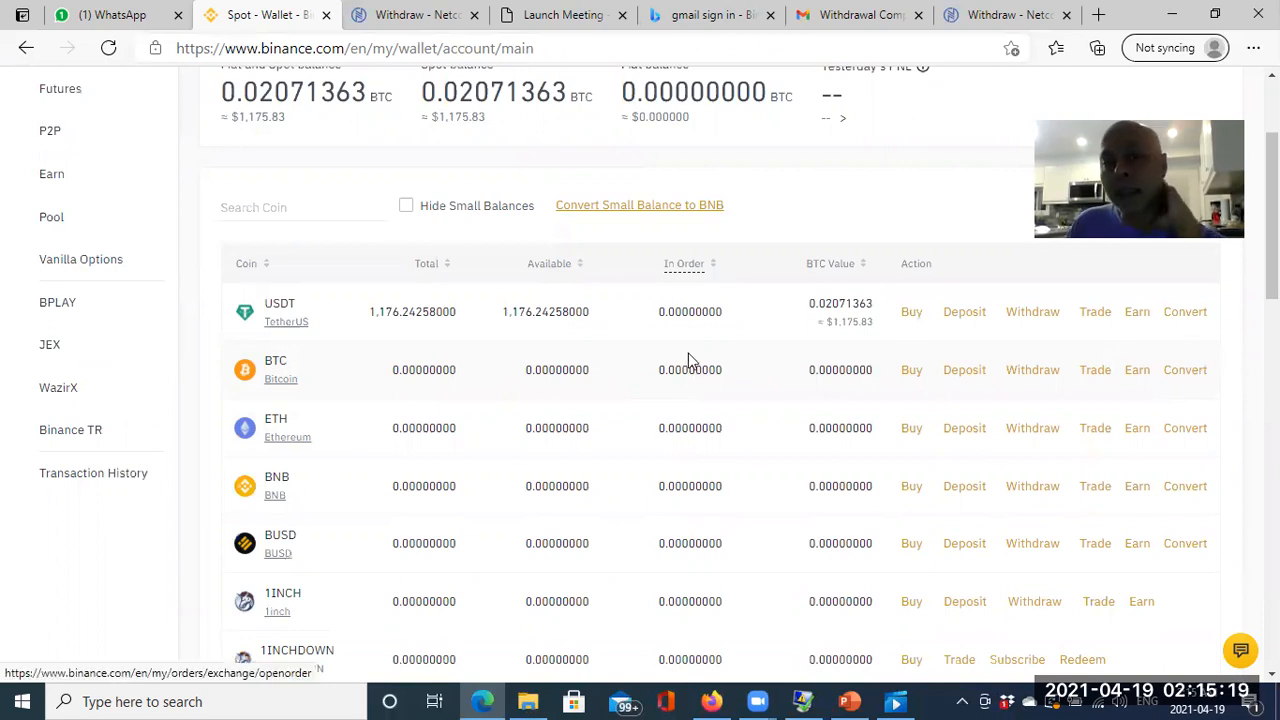
{"action": "scroll", "coordinate": [612, 349], "scroll_direction": "up", "scroll_amount": 2}
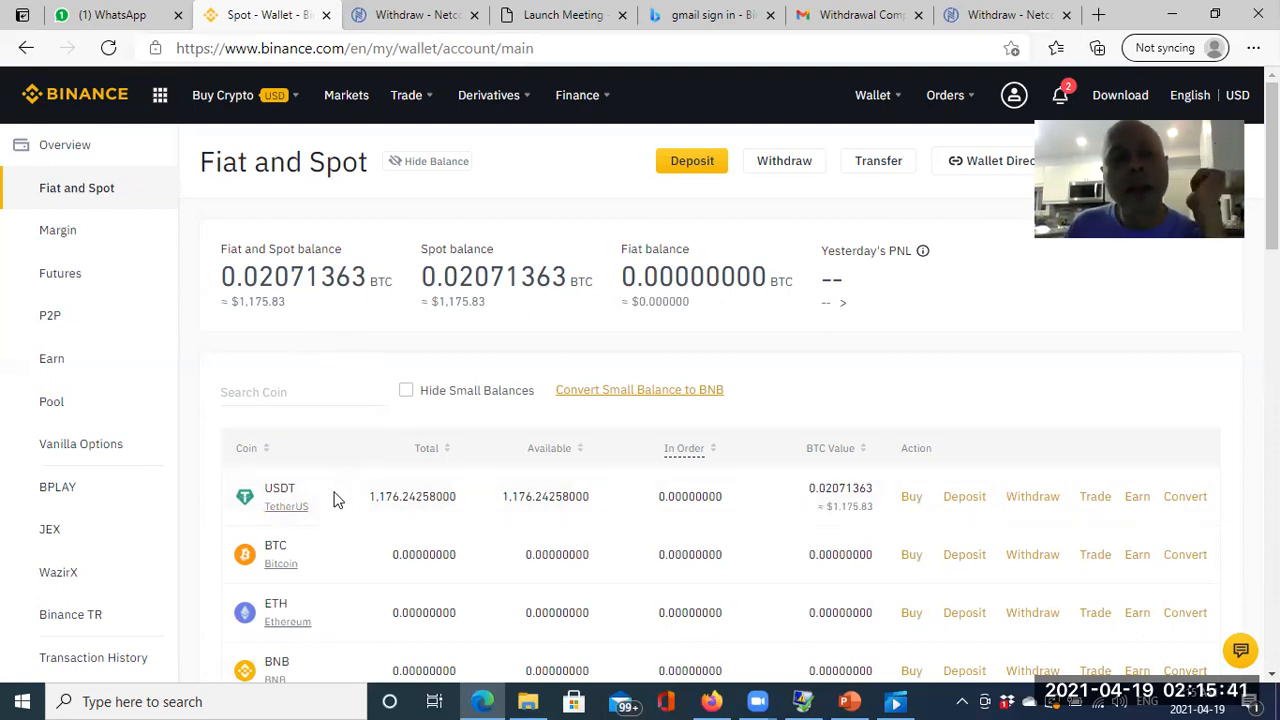
{"action": "scroll", "coordinate": [295, 285], "scroll_direction": "down", "scroll_amount": 1}
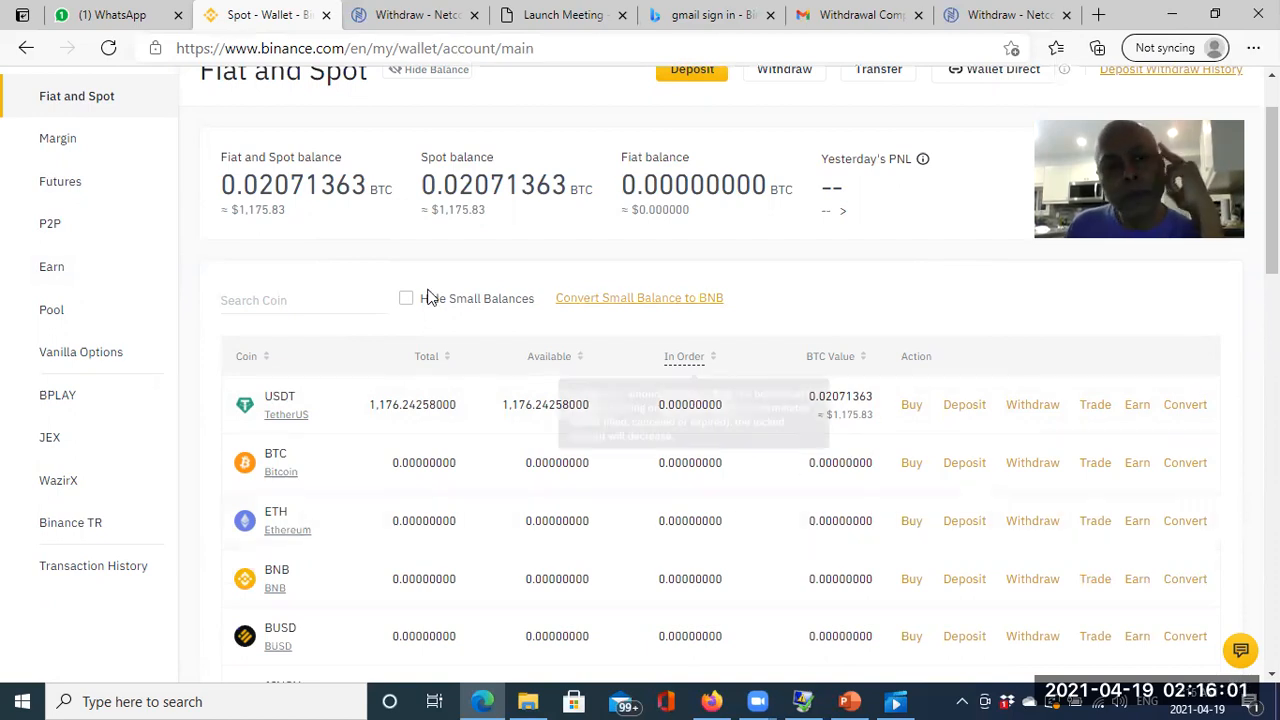
{"action": "scroll", "coordinate": [360, 320], "scroll_direction": "up", "scroll_amount": 1}
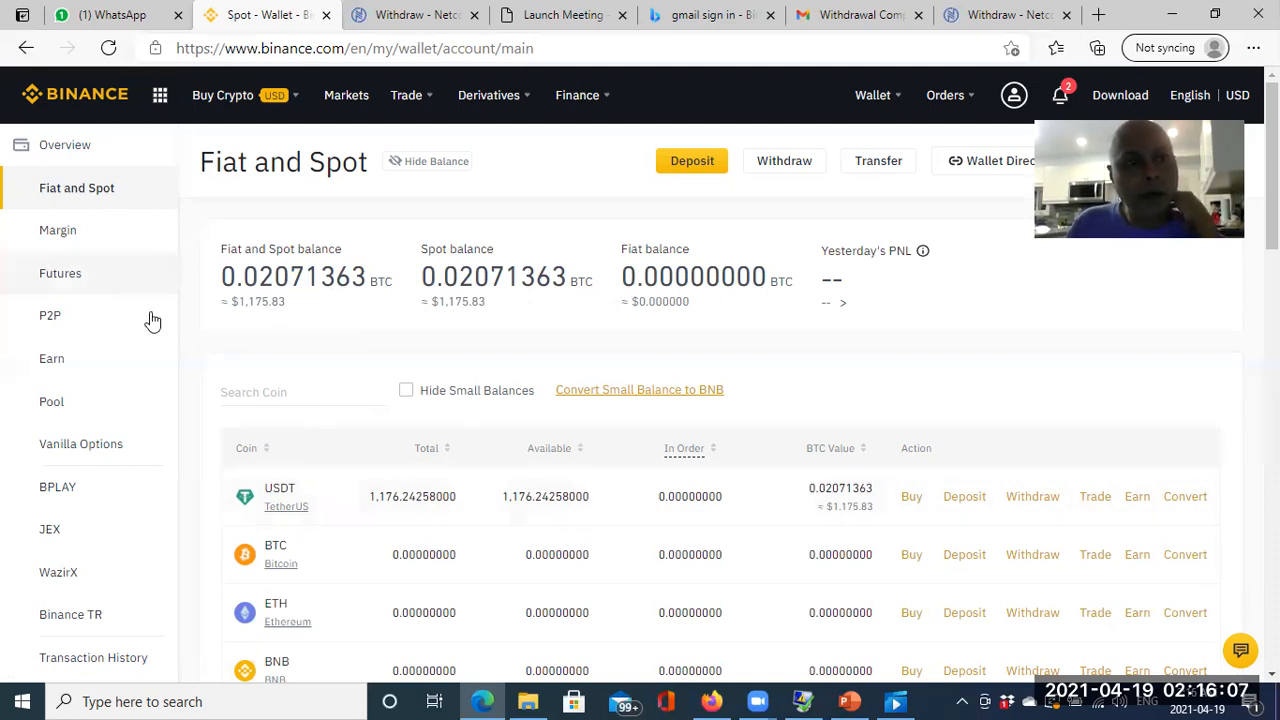
In the WhatsApp chat, open the earlier shared mtai.vip registration link
{"action": "left_click", "coordinate": [120, 17]}
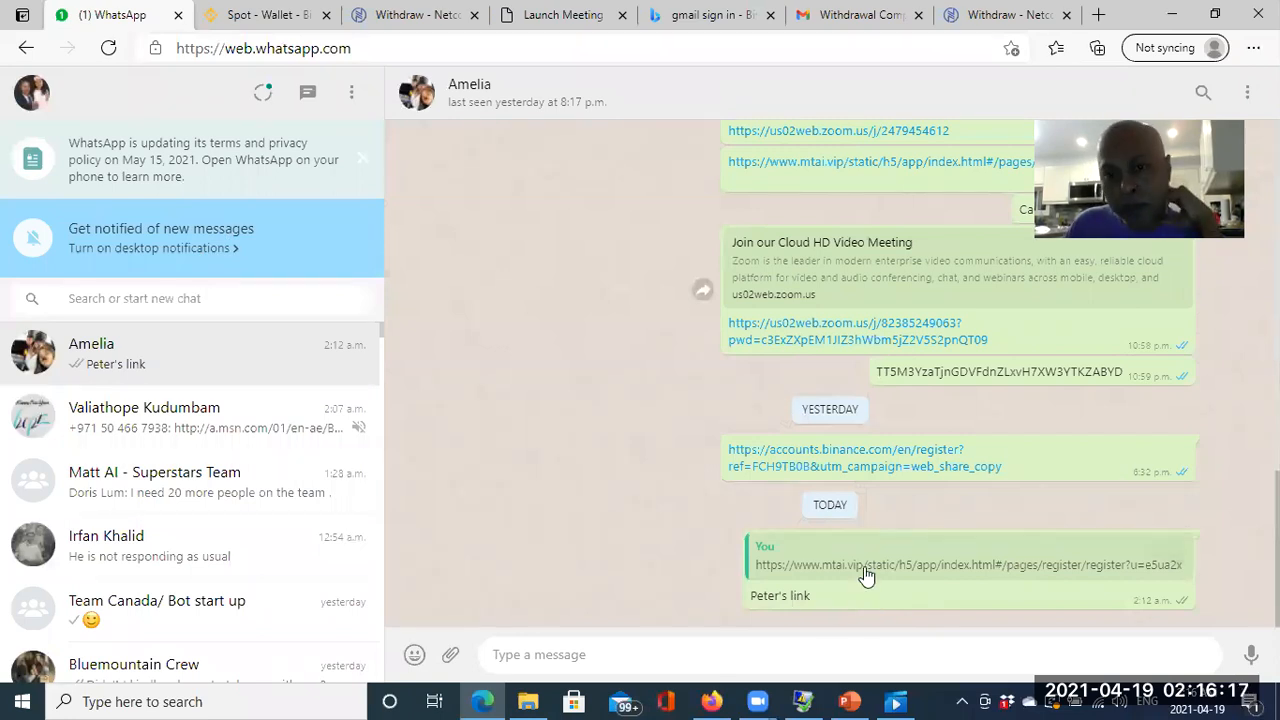
{"action": "scroll", "coordinate": [887, 358], "scroll_direction": "up", "scroll_amount": 5}
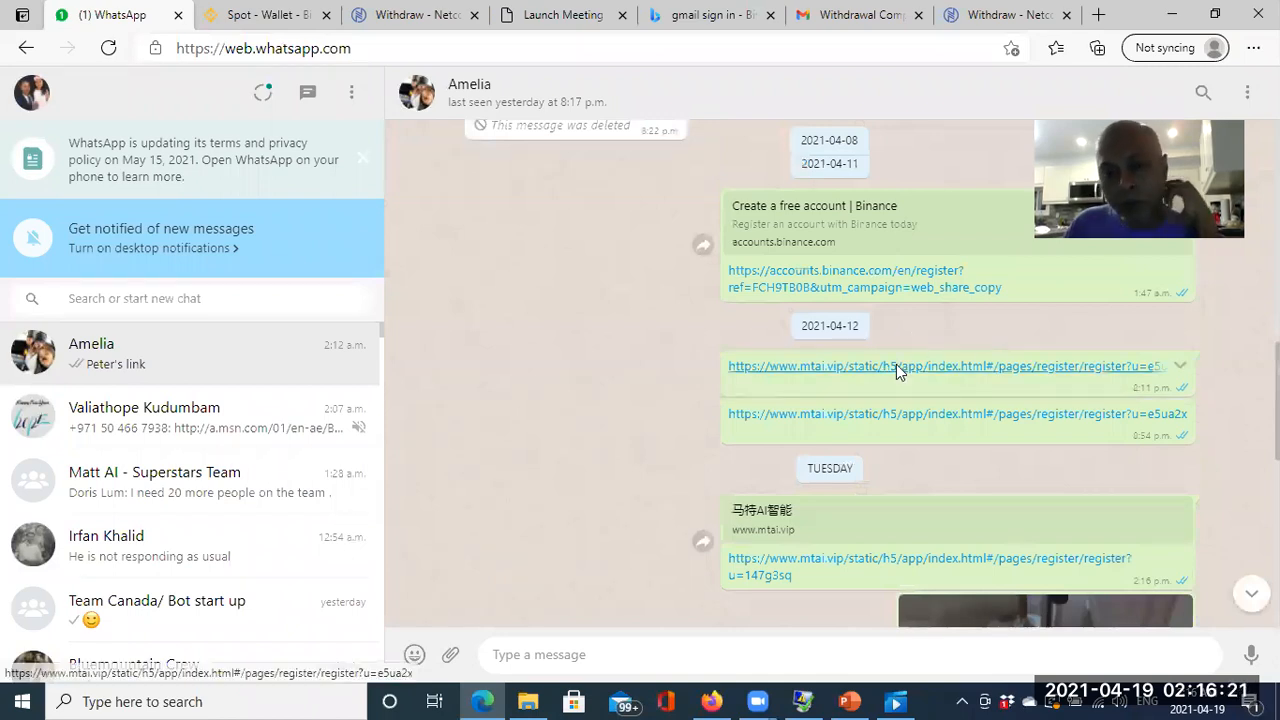
{"action": "left_click", "coordinate": [896, 367]}
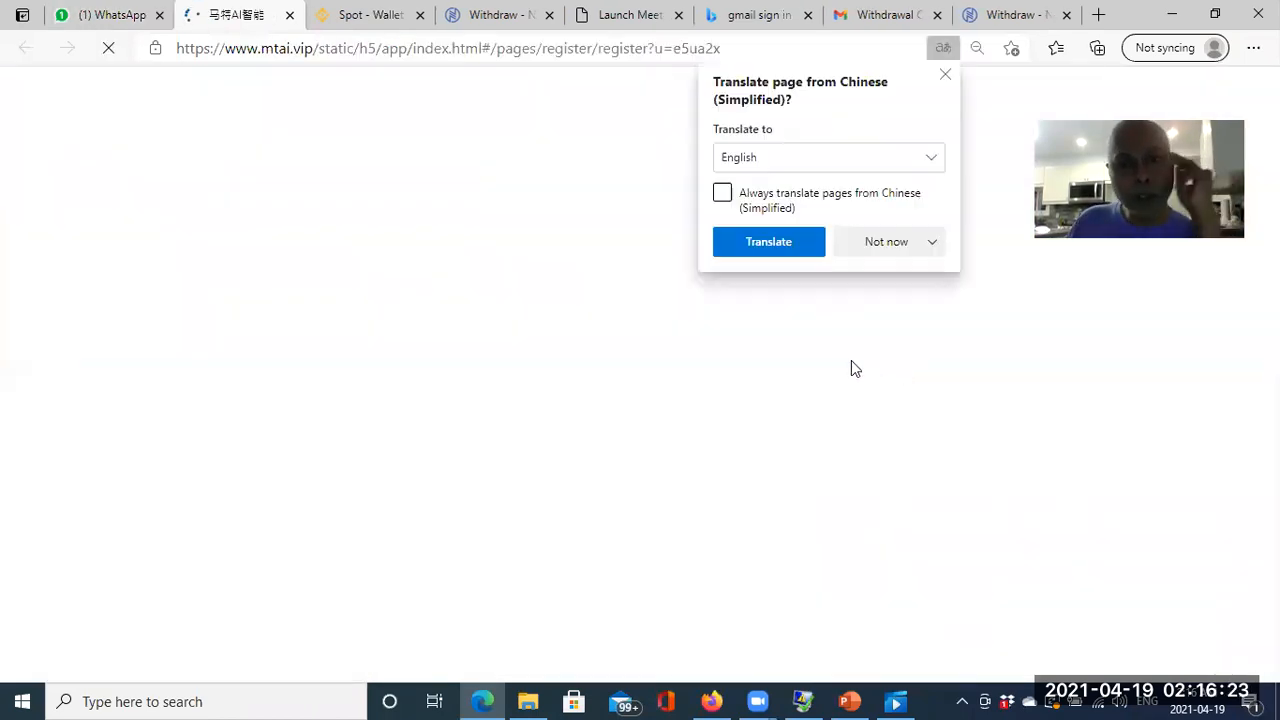
Translate the MTAI sign-up page to English, choose Email Registration, and enter the user name
{"action": "left_click", "coordinate": [769, 242]}
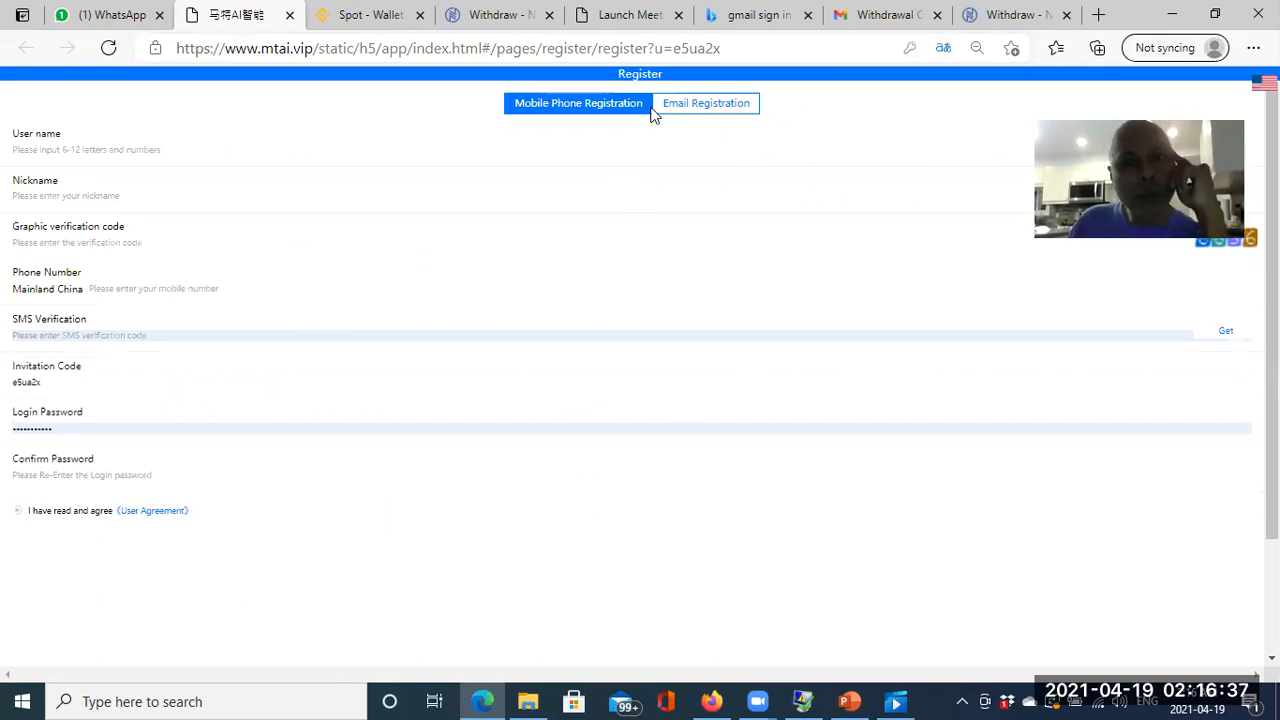
{"action": "left_click", "coordinate": [697, 113]}
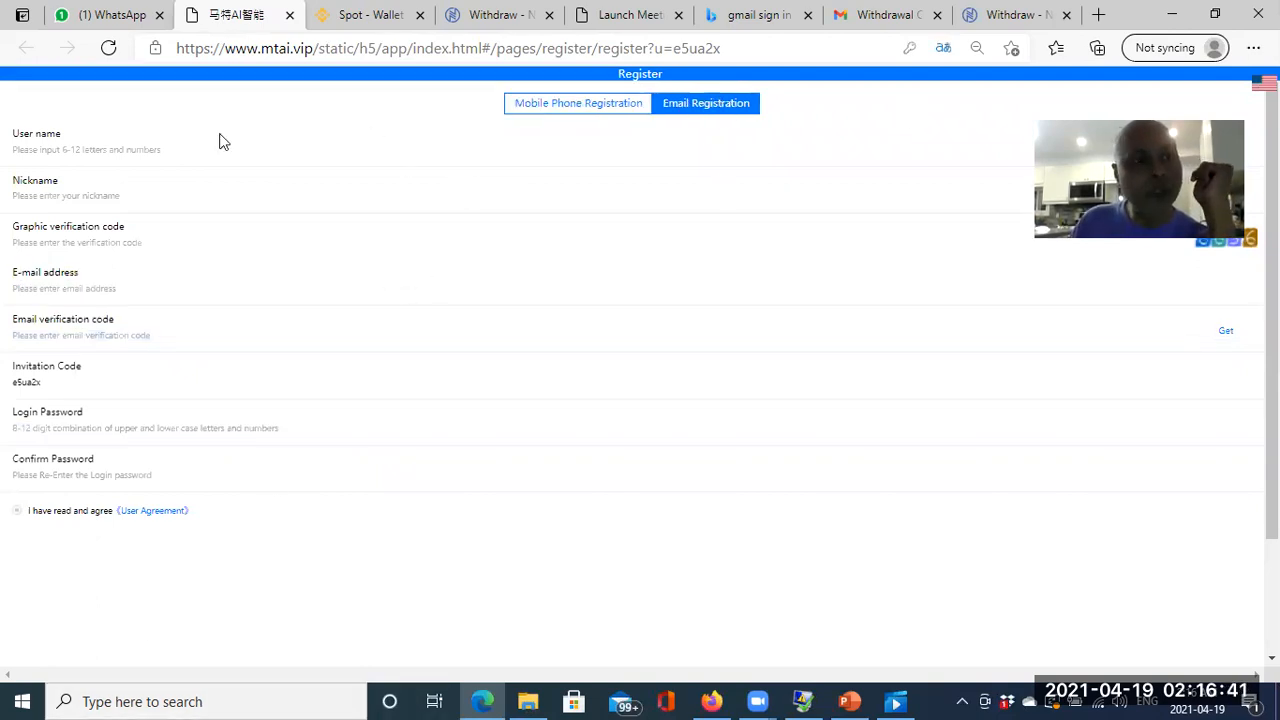
{"action": "left_click", "coordinate": [85, 149]}
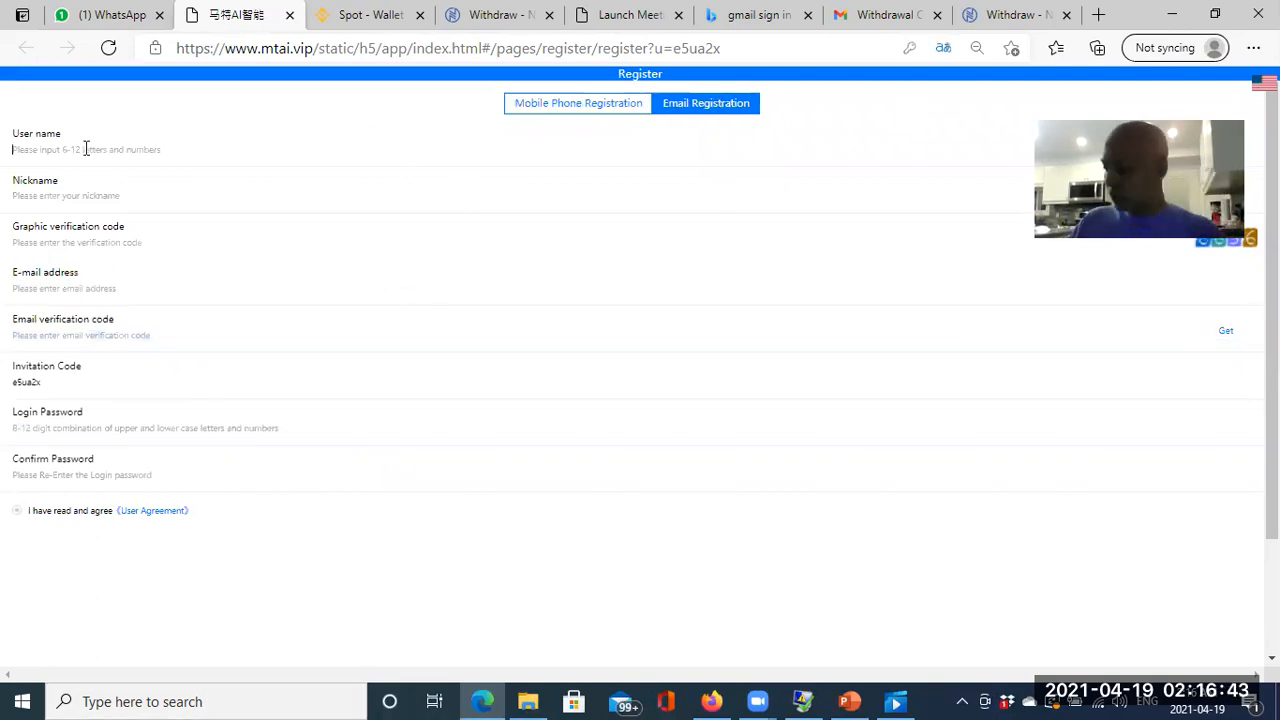
{"action": "type", "text": "l"}
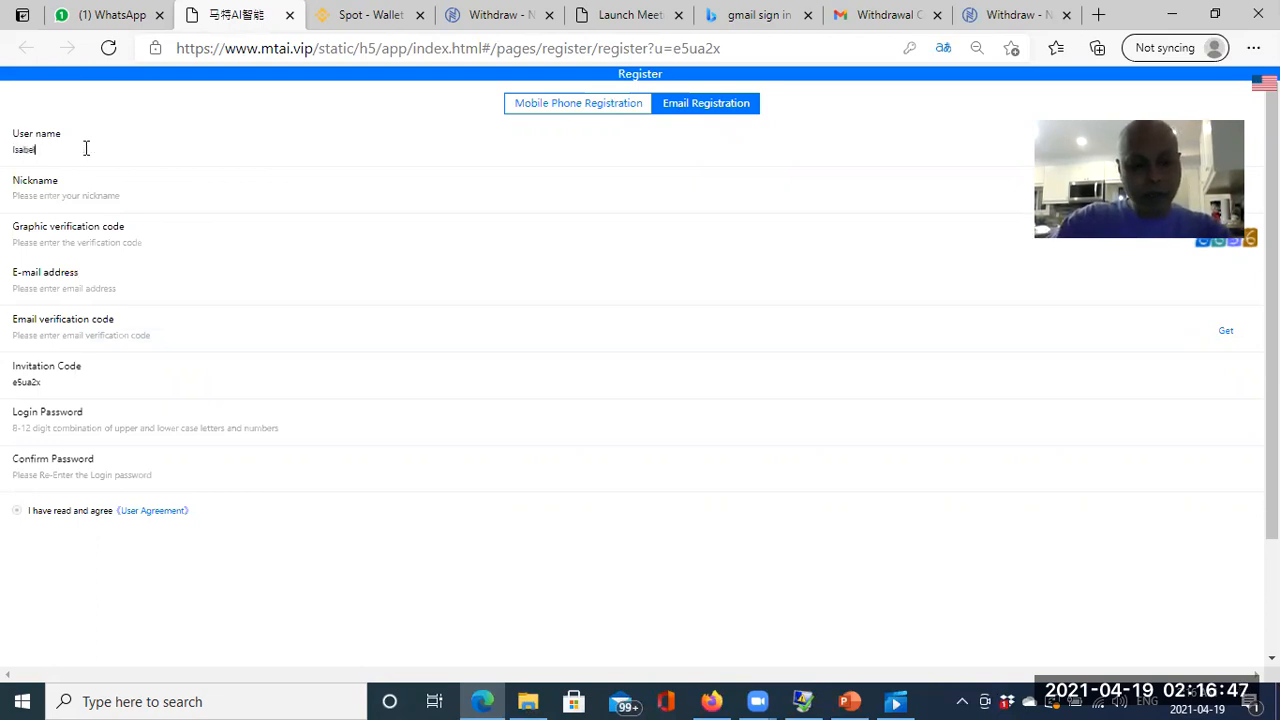
{"action": "type", "text": "sabella99"}
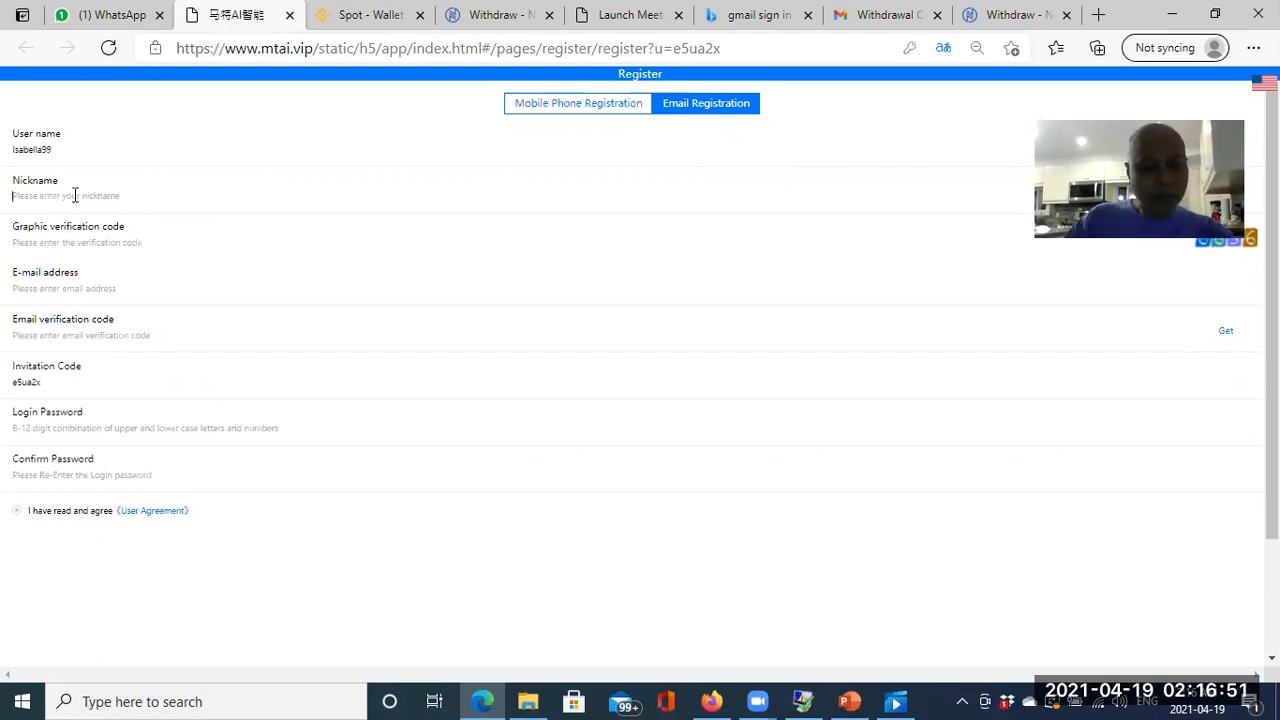
{"action": "type", "text": "Bella"}
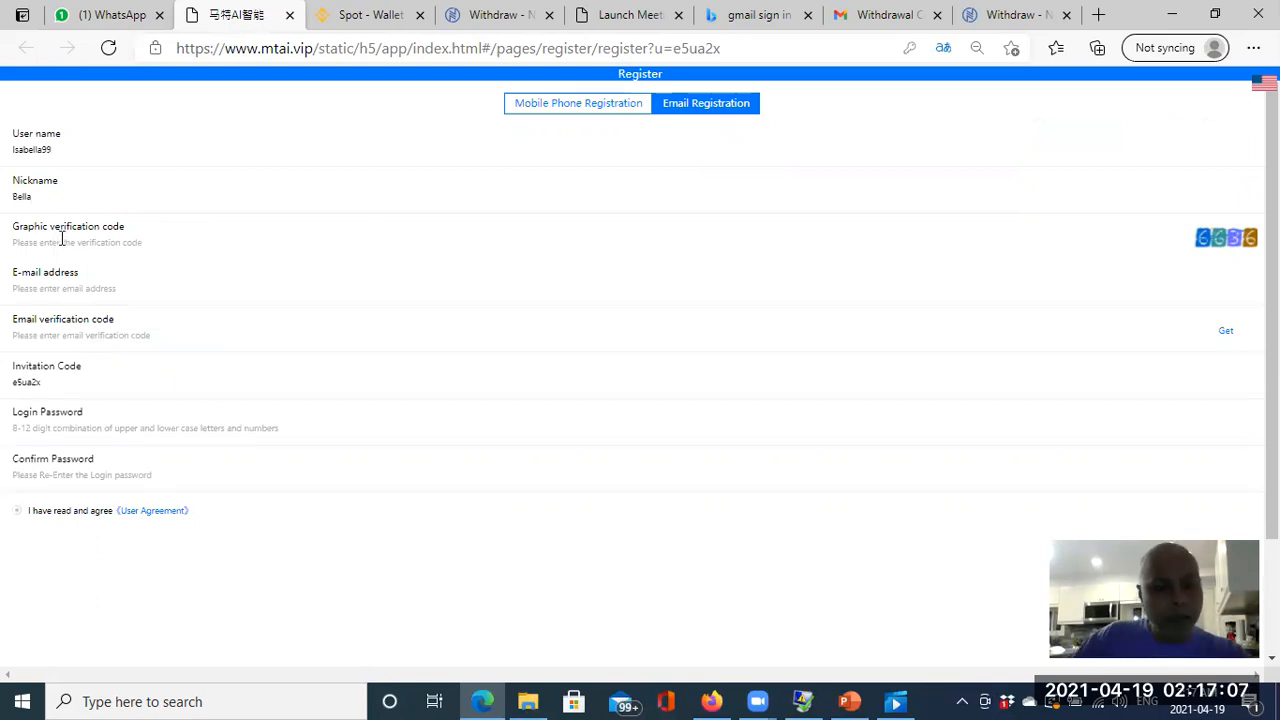
Enter the displayed graphic verification code and the registration e-mail address
{"action": "left_click", "coordinate": [61, 240]}
{"action": "type", "text": "6636"}
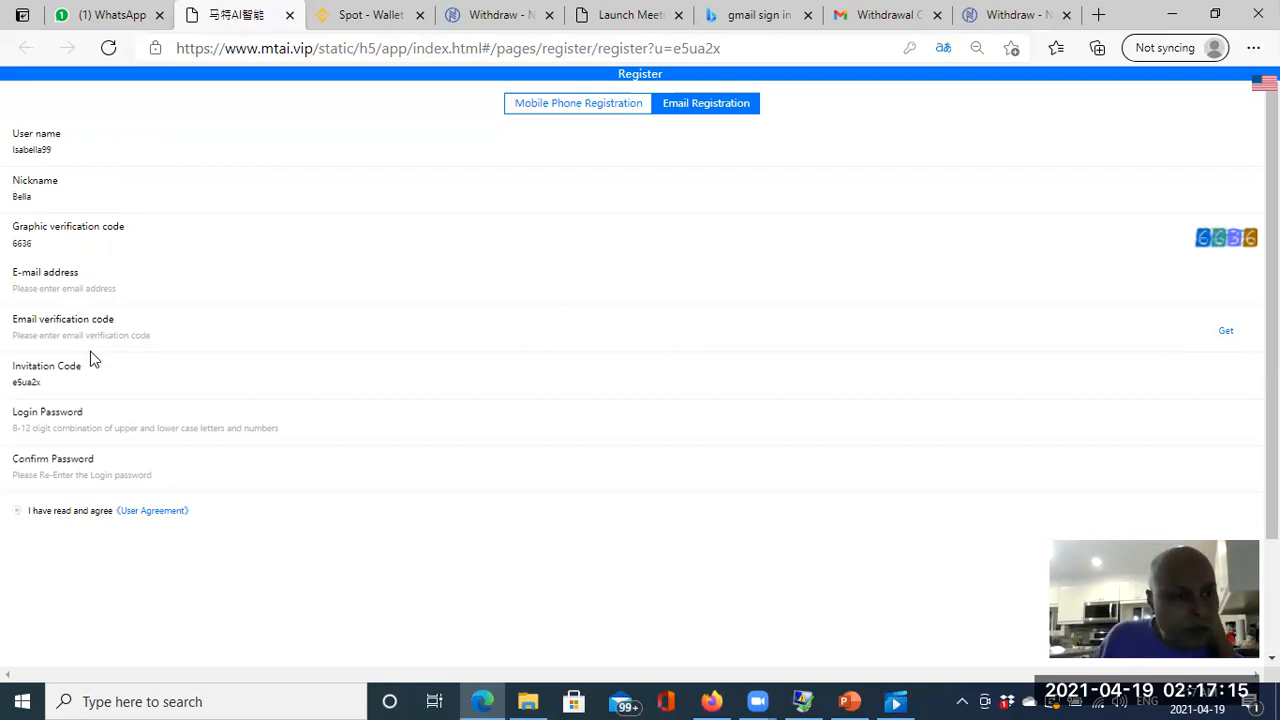
{"action": "left_click", "coordinate": [56, 287]}
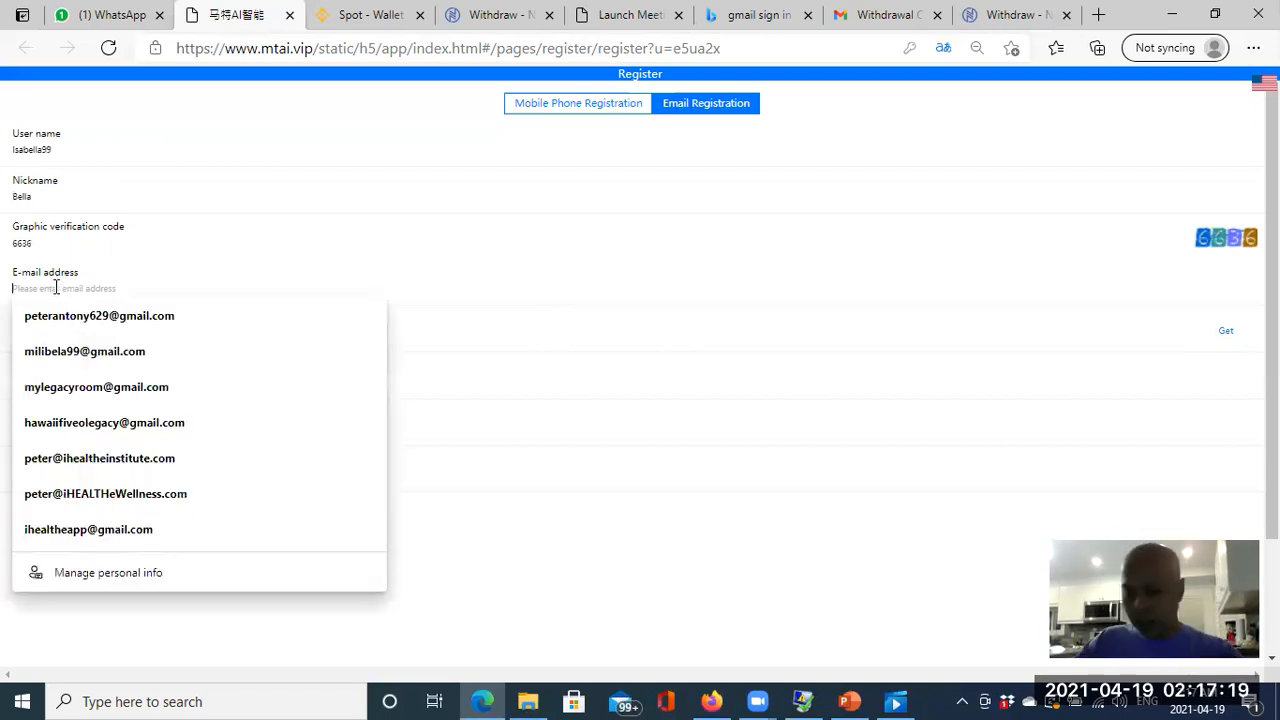
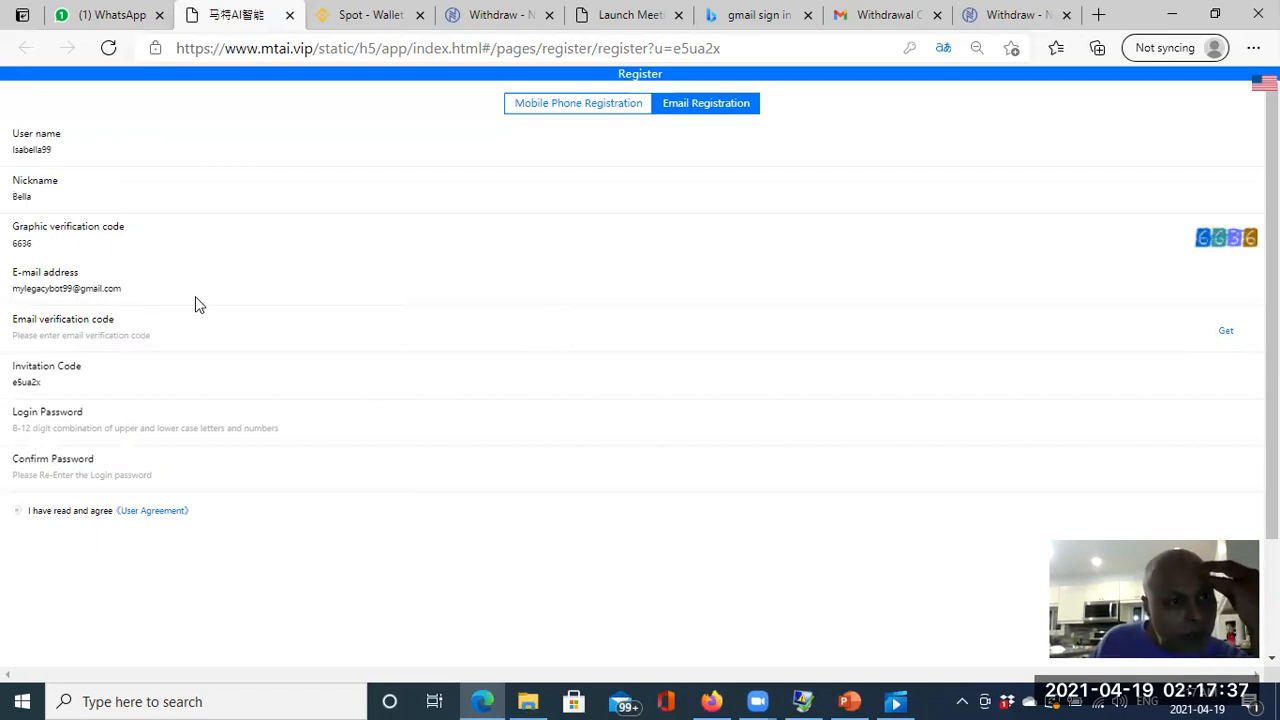
{"action": "scroll", "coordinate": [83, 260], "scroll_direction": "down", "scroll_amount": 1}
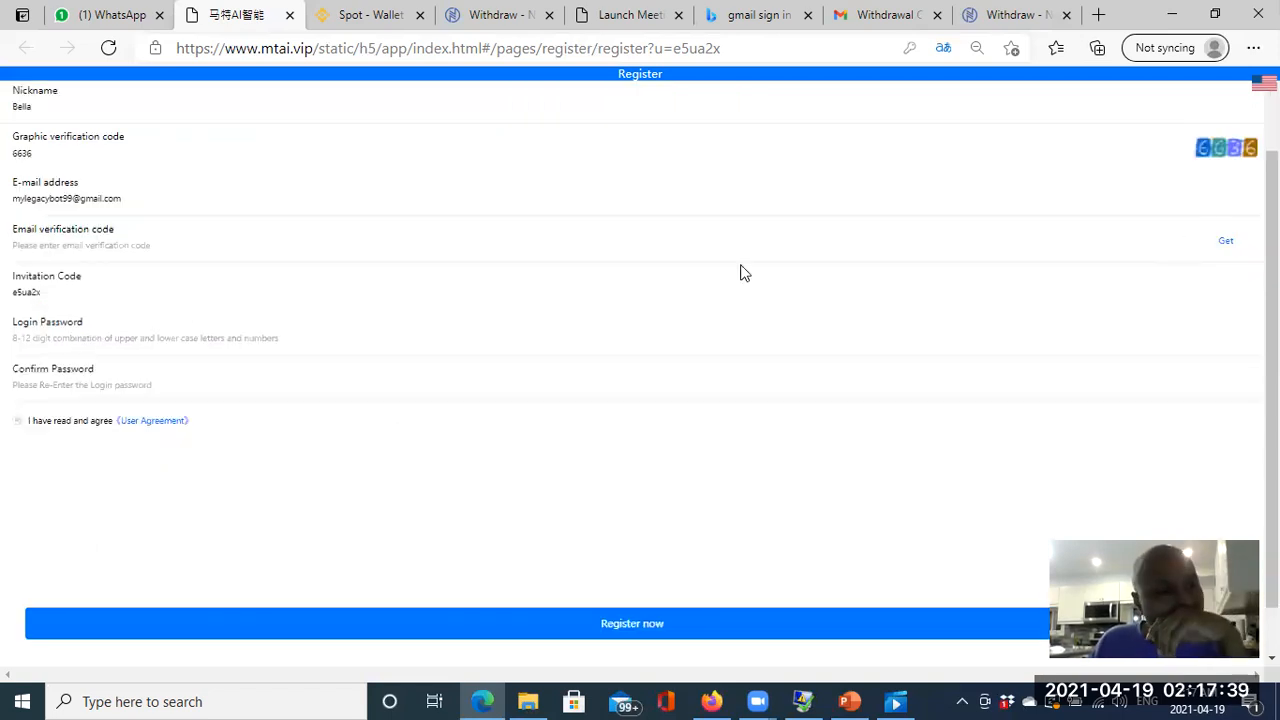
Enter and confirm the login password, then accept the user agreement
{"action": "left_click", "coordinate": [84, 341]}
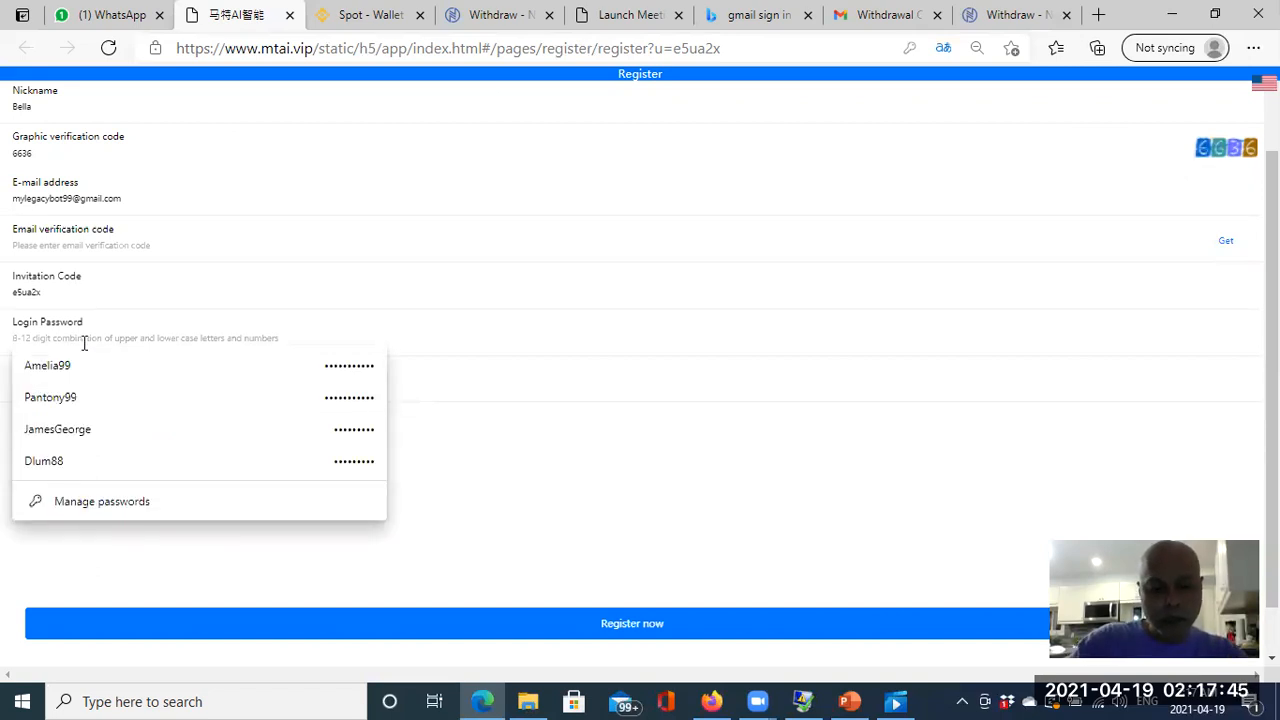
{"action": "type", "text": "****"}
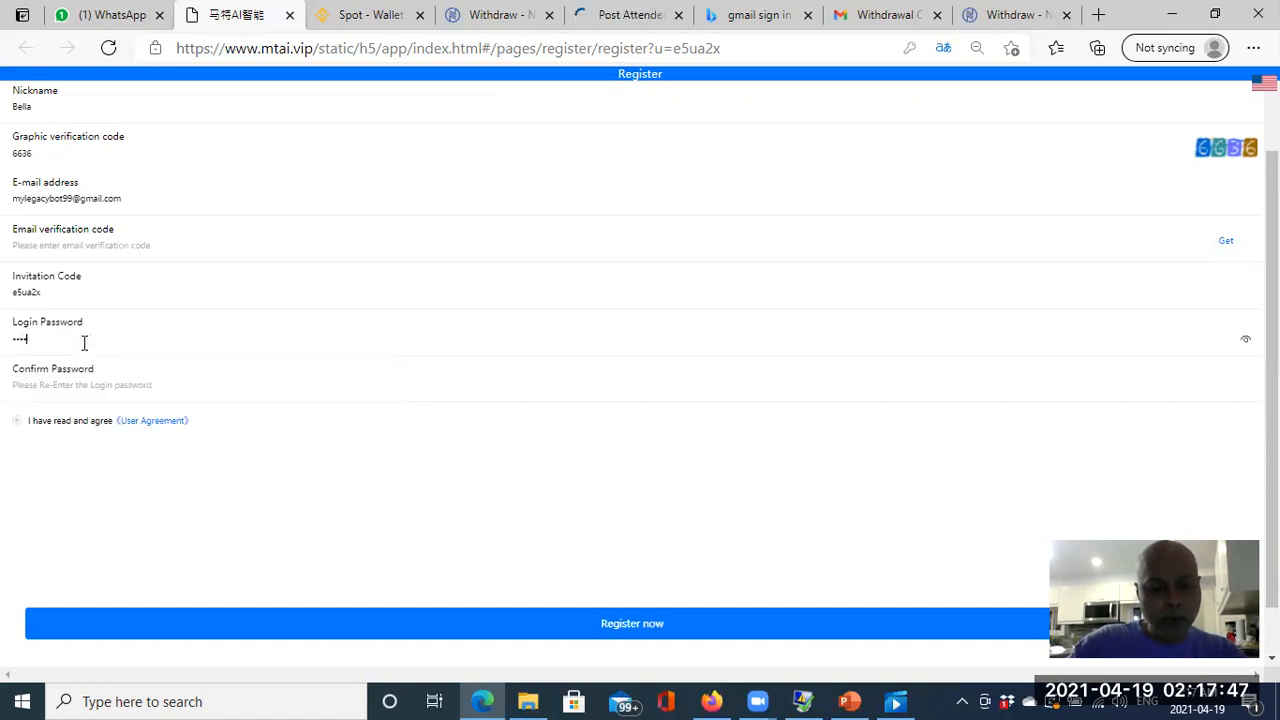
{"action": "type", "text": "******"}
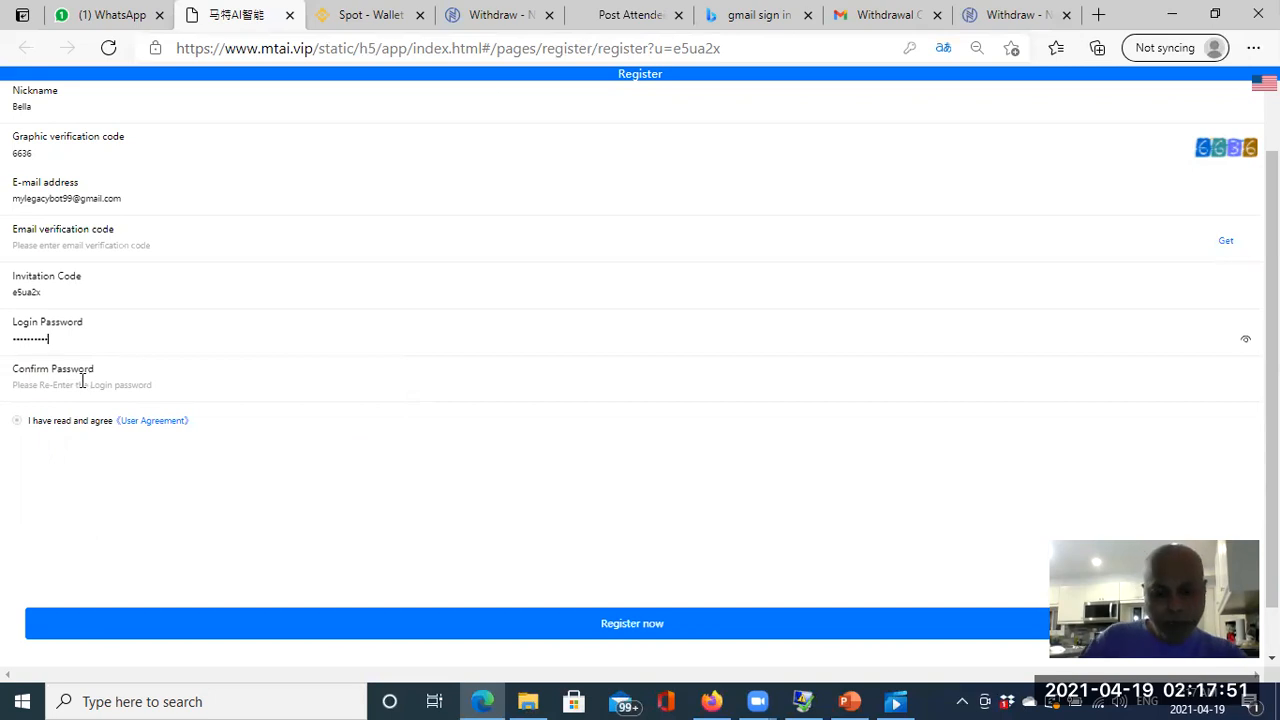
{"action": "left_click", "coordinate": [82, 380]}
{"action": "type", "text": "***"}
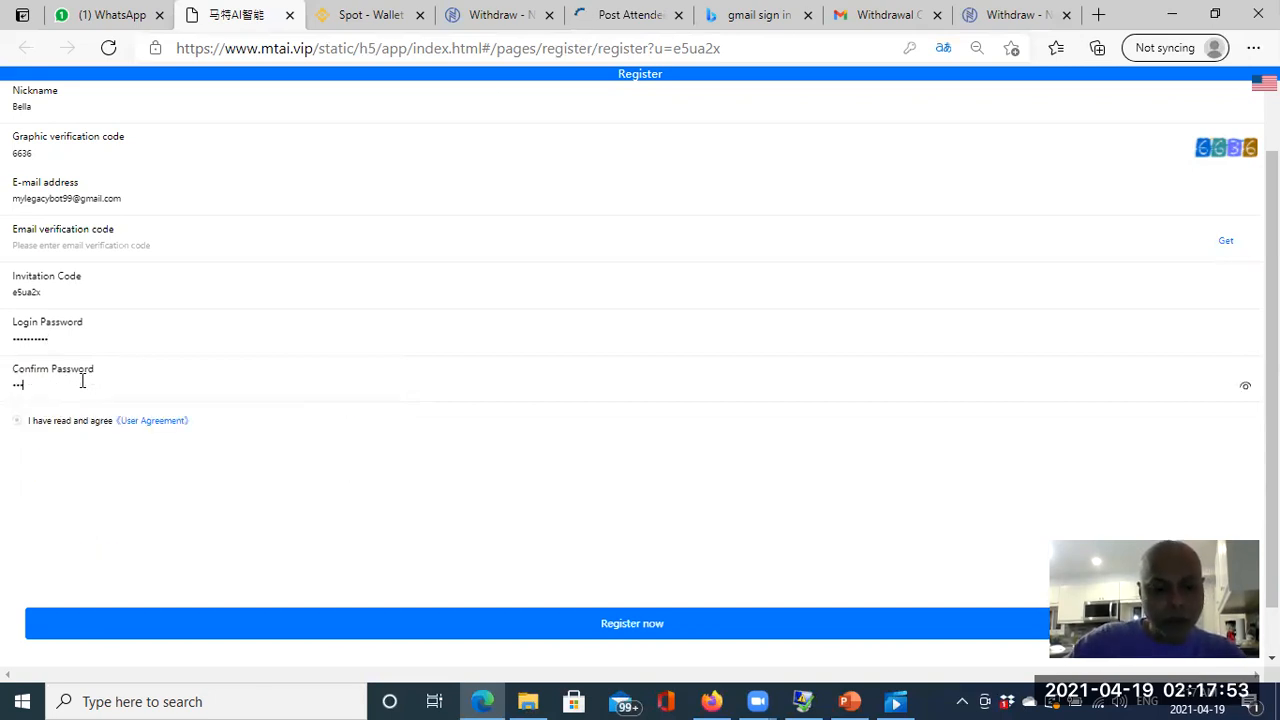
{"action": "type", "text": "****"}
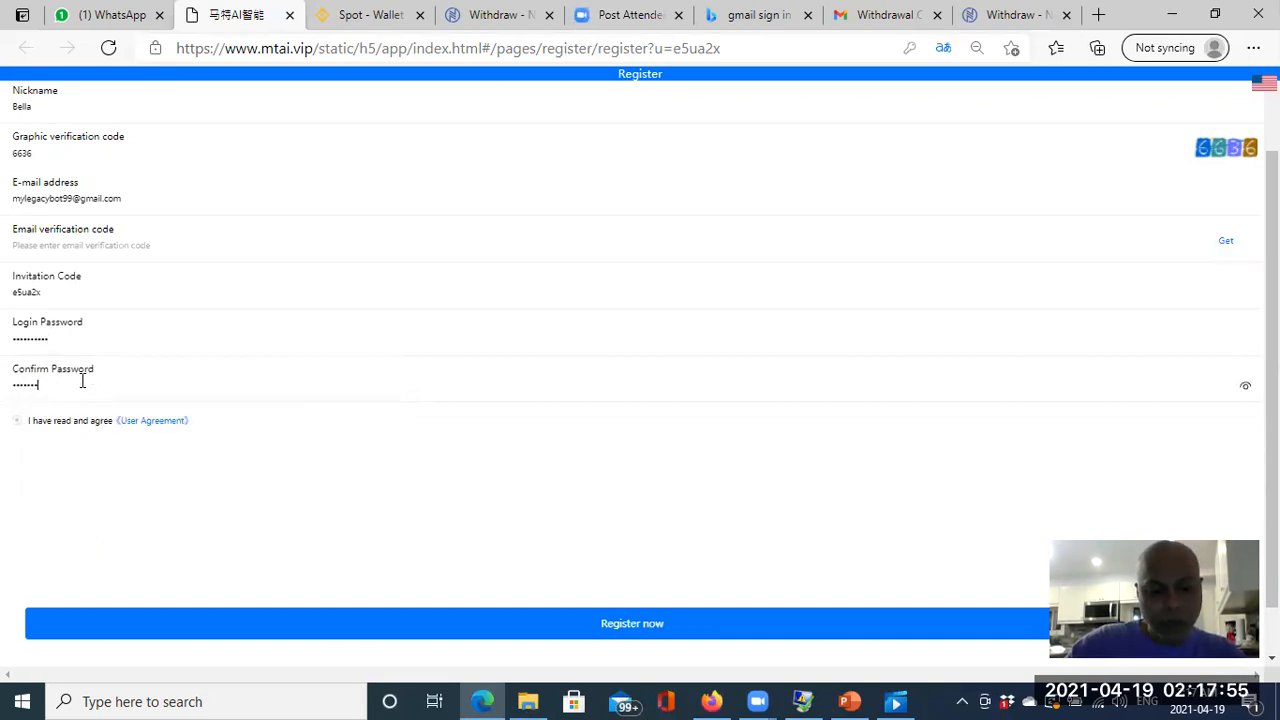
{"action": "type", "text": "***"}
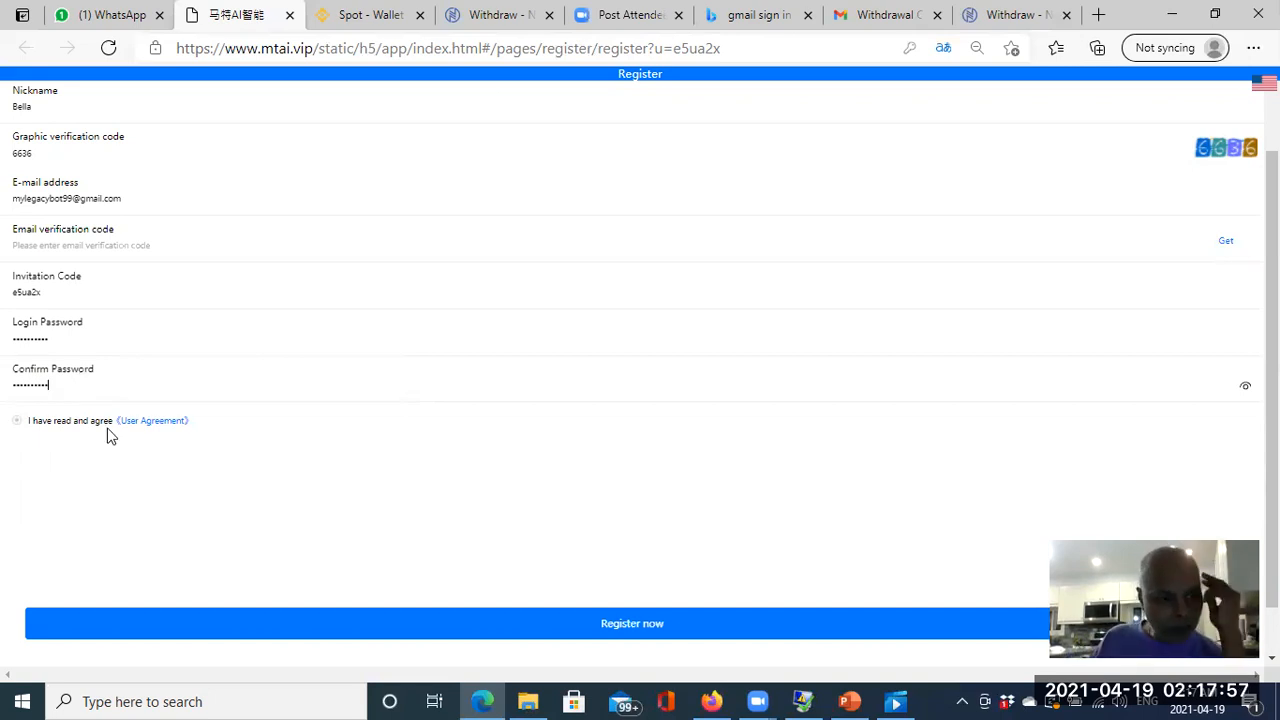
{"action": "left_click", "coordinate": [18, 421]}
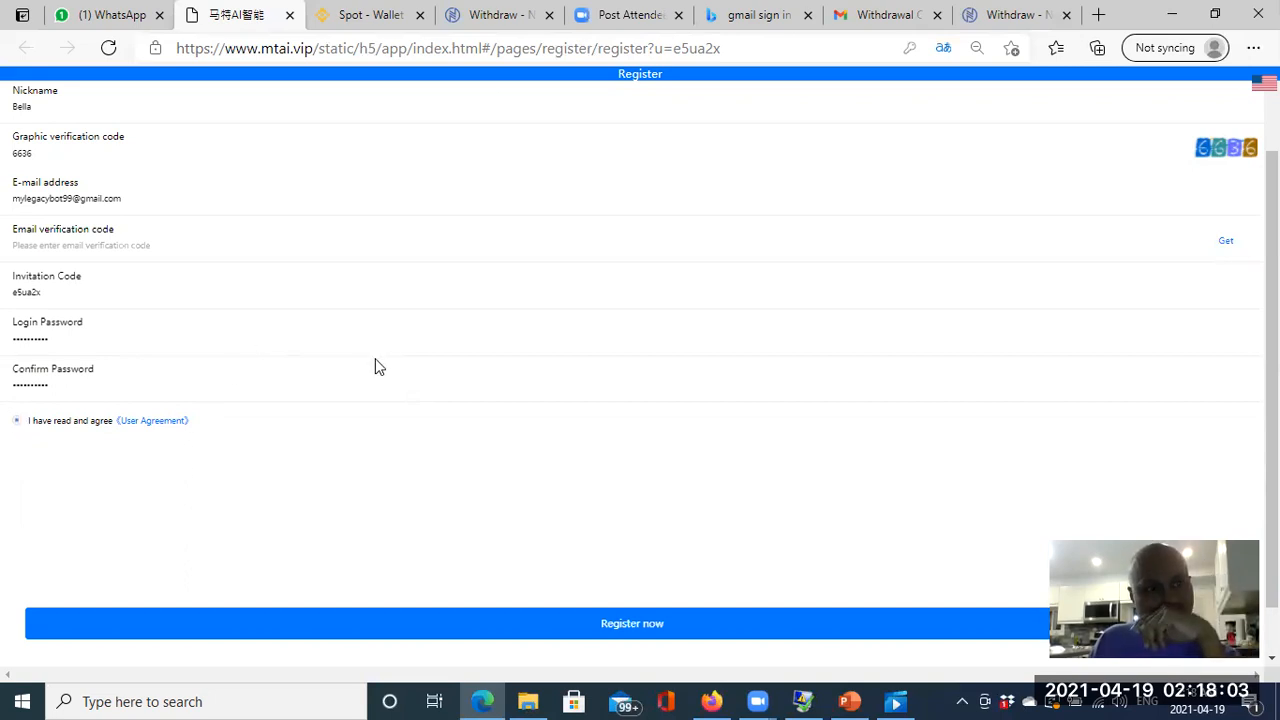
{"action": "scroll", "coordinate": [786, 331], "scroll_direction": "up", "scroll_amount": 2}
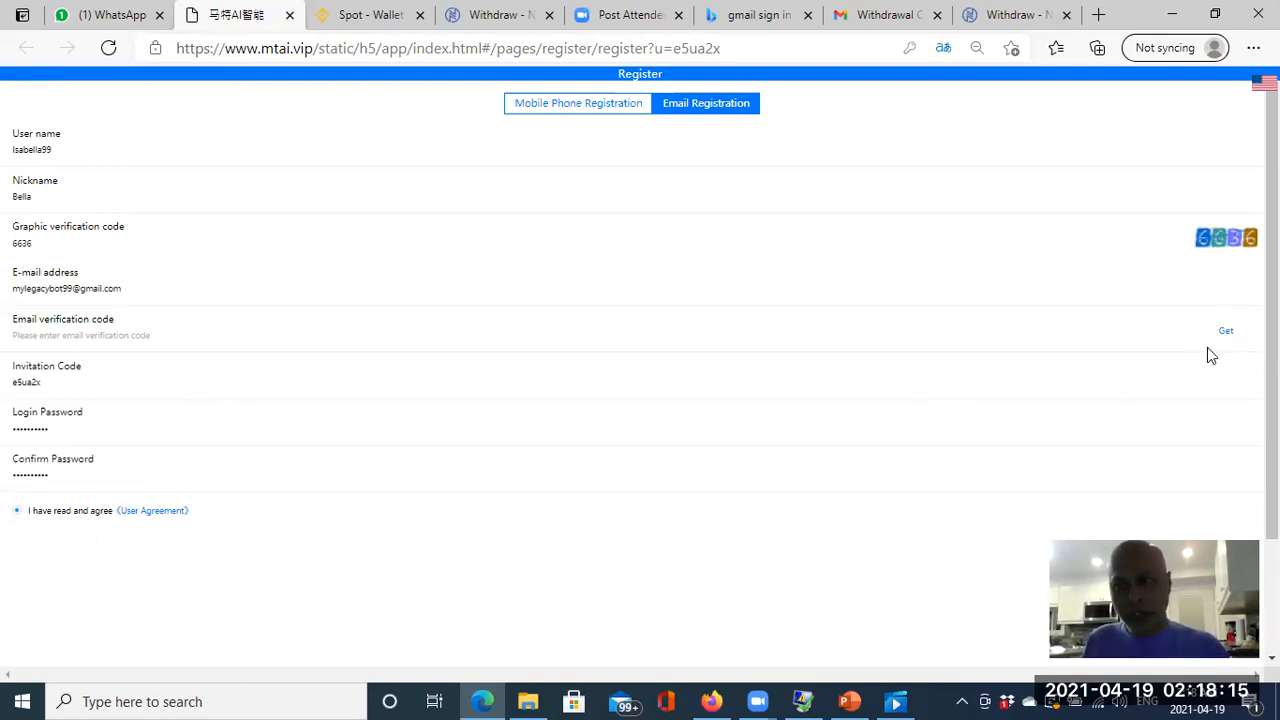
Request an e-mail verification code and enter the received code into its field
{"action": "left_click", "coordinate": [1225, 331]}
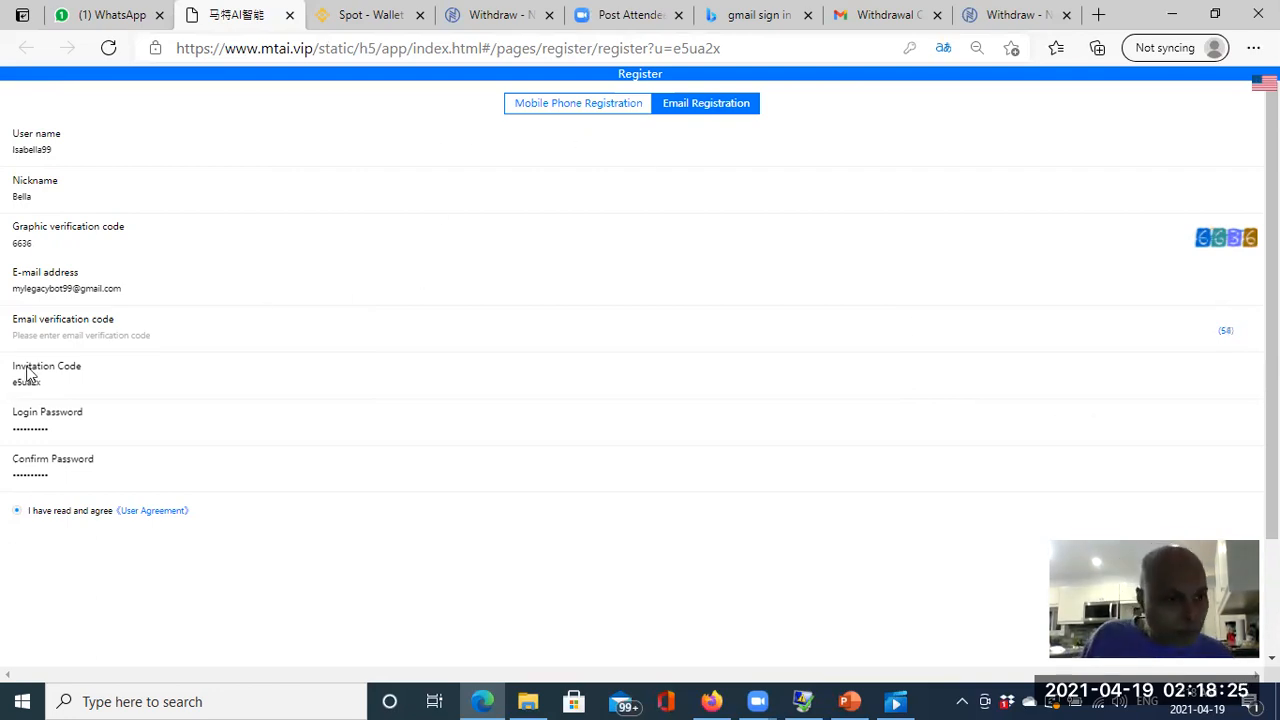
{"action": "left_click", "coordinate": [163, 336]}
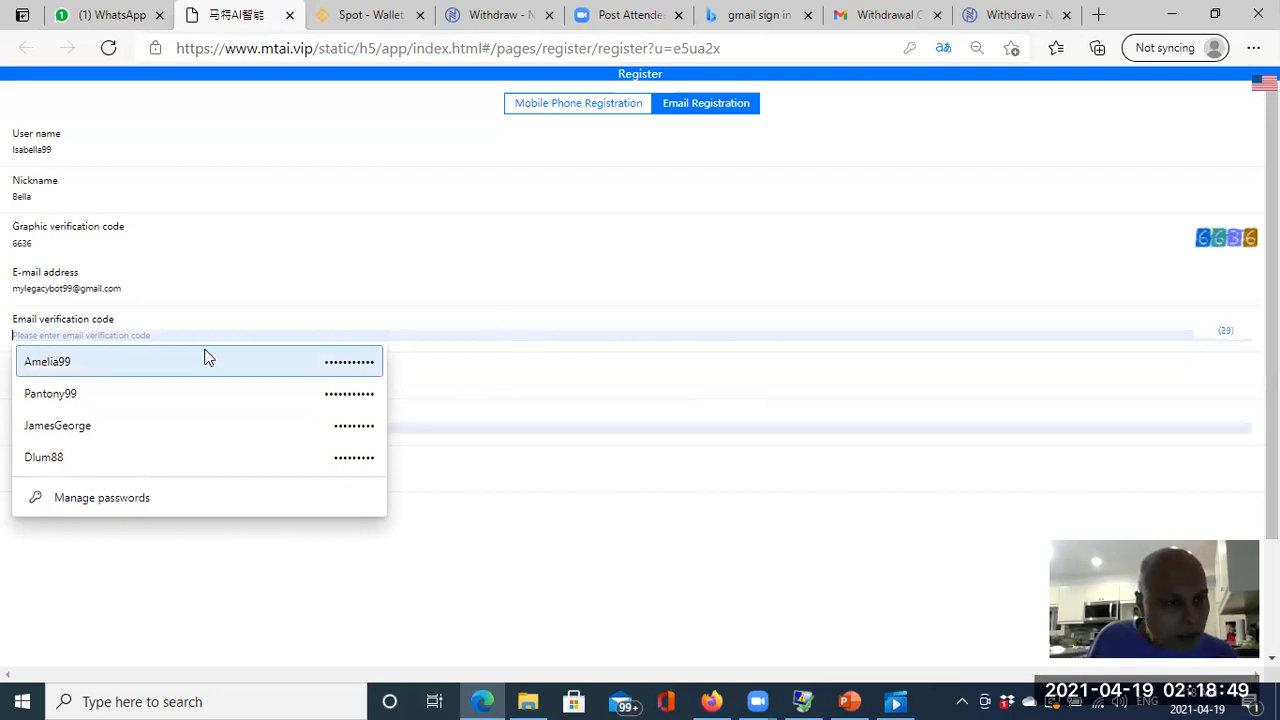
{"action": "left_click", "coordinate": [480, 326]}
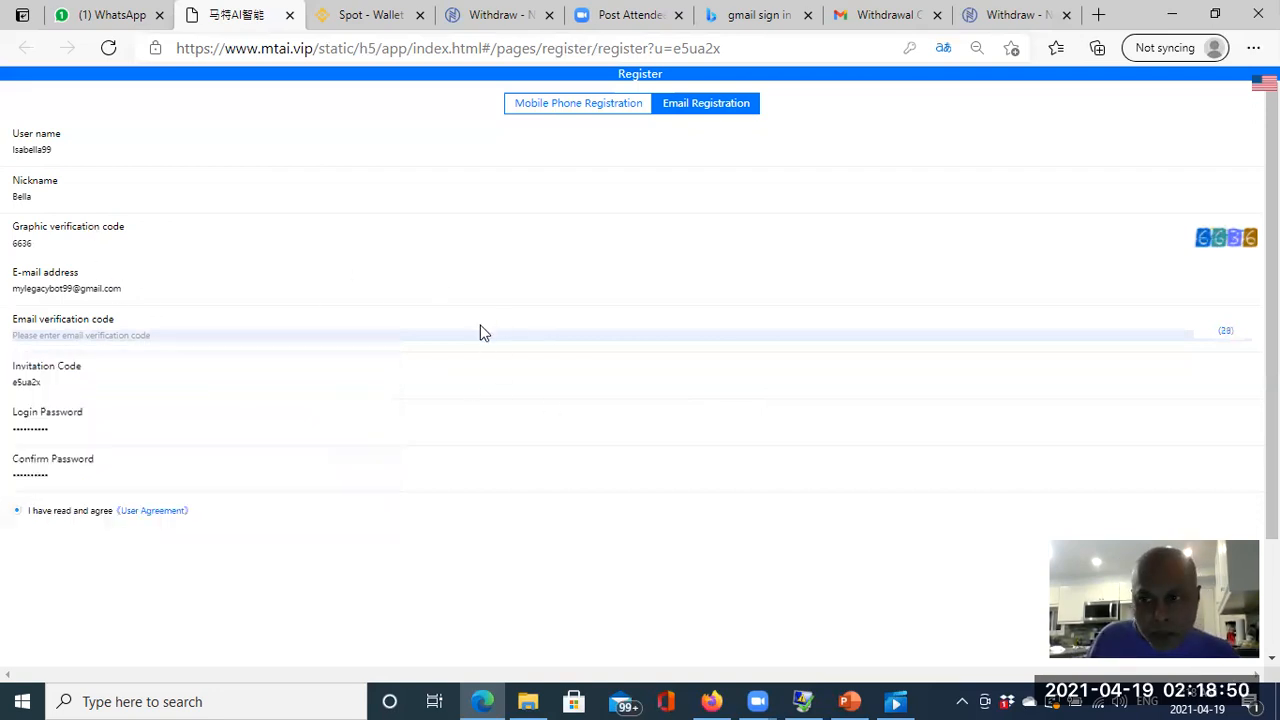
{"action": "left_click", "coordinate": [60, 336]}
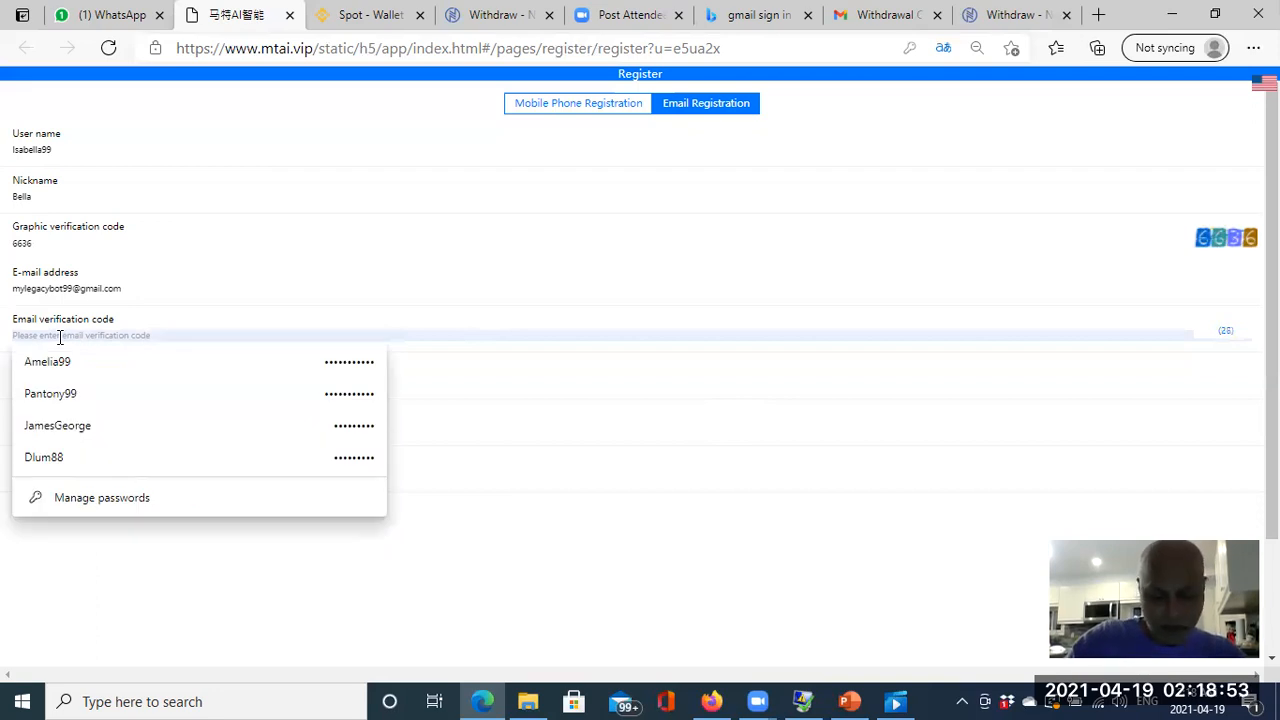
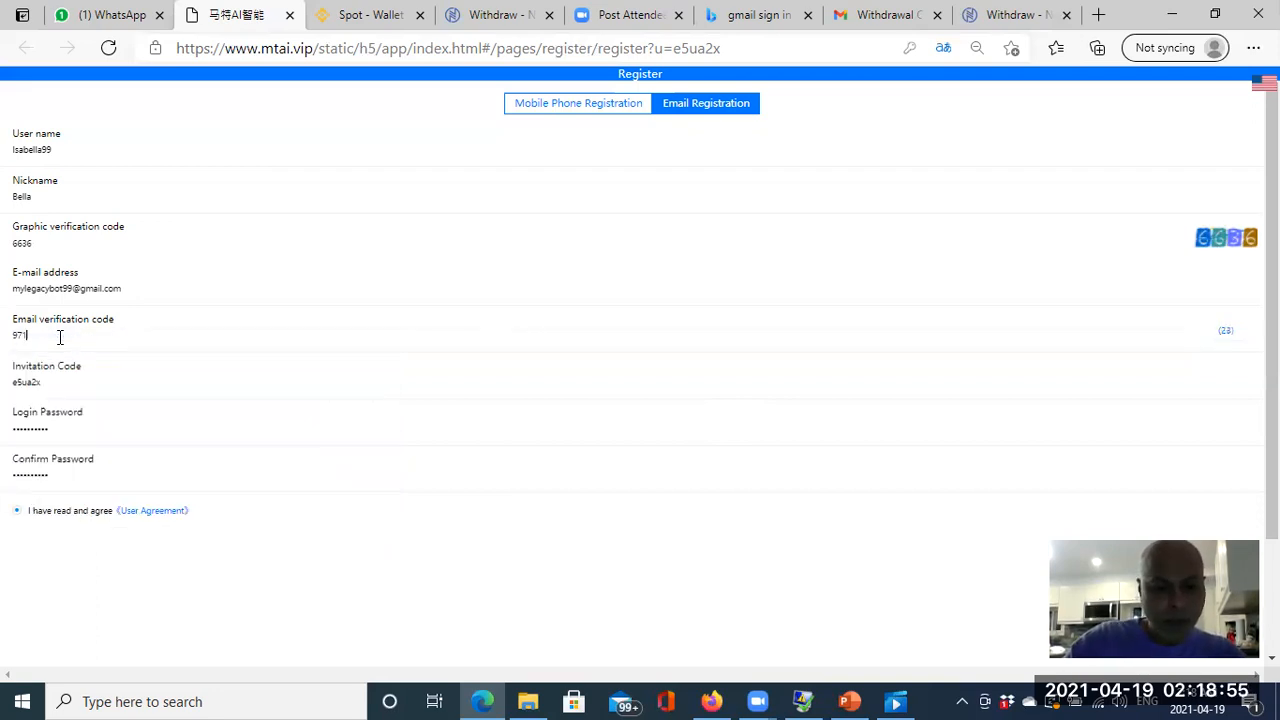
{"action": "scroll", "coordinate": [846, 317], "scroll_direction": "down", "scroll_amount": 1}
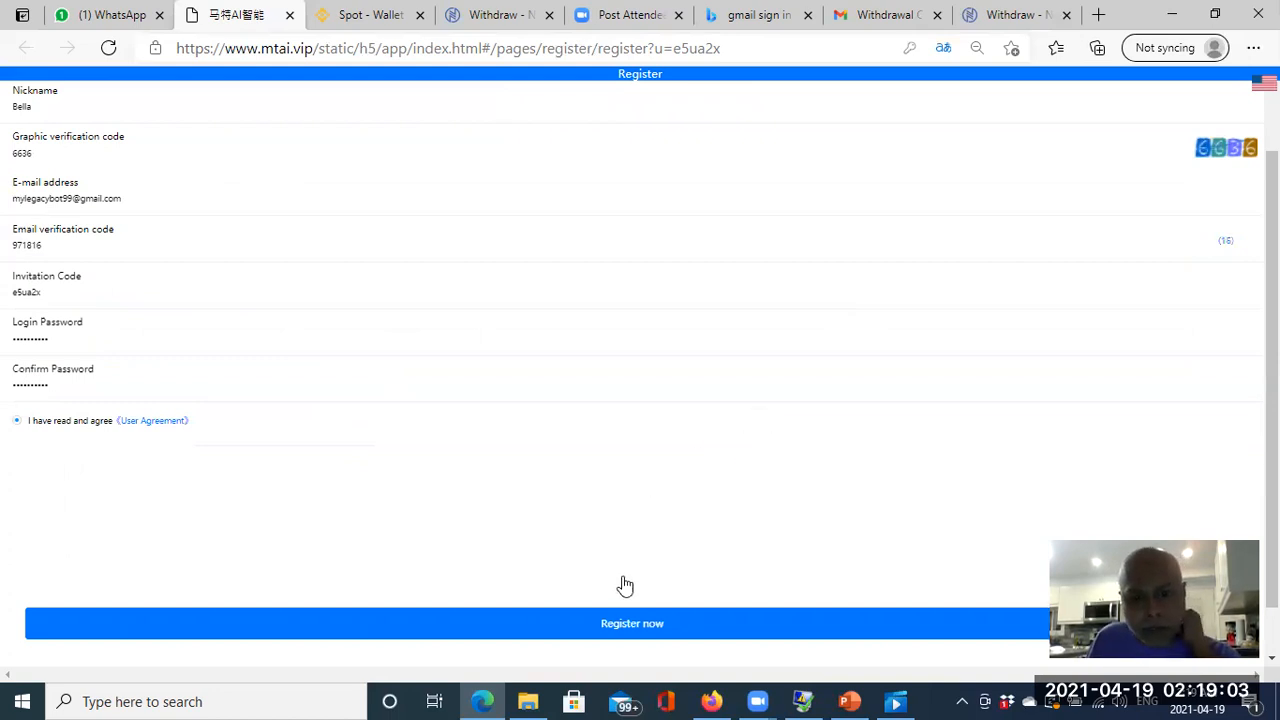
Submit the filled-in registration form with the Register now button
{"action": "scroll", "coordinate": [625, 587], "scroll_direction": "down", "scroll_amount": 1}
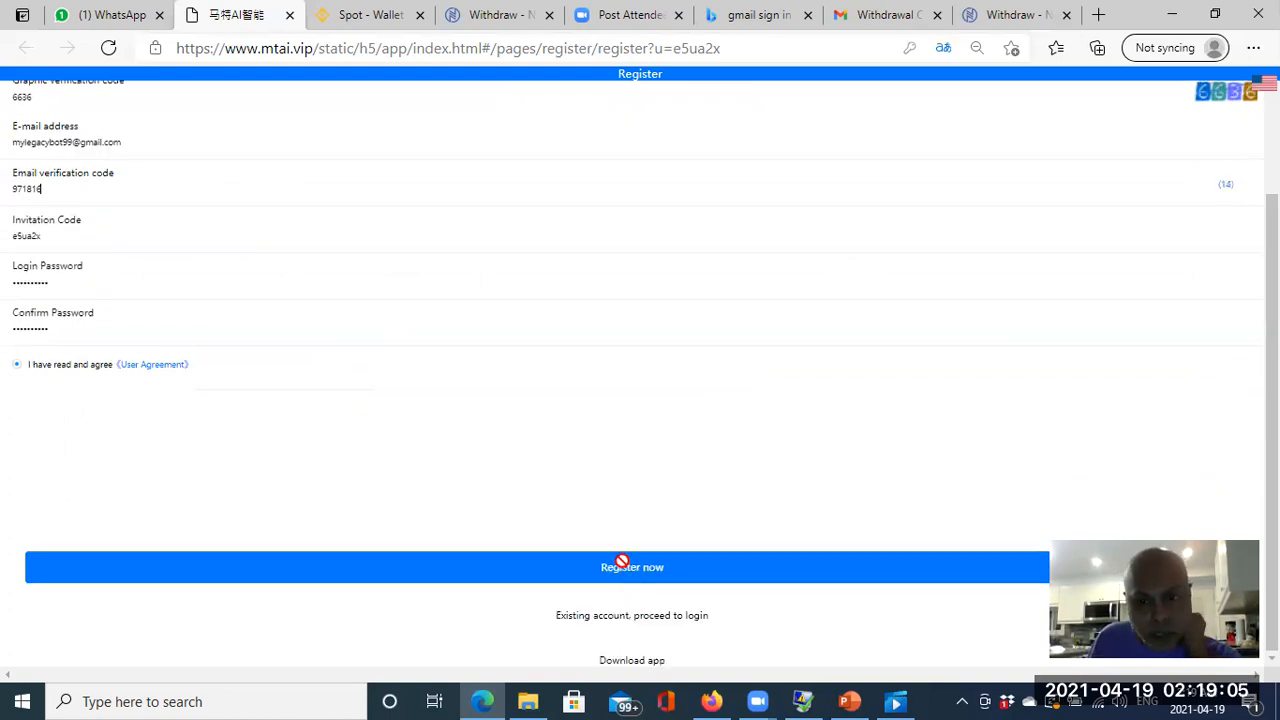
{"action": "left_click", "coordinate": [624, 569]}
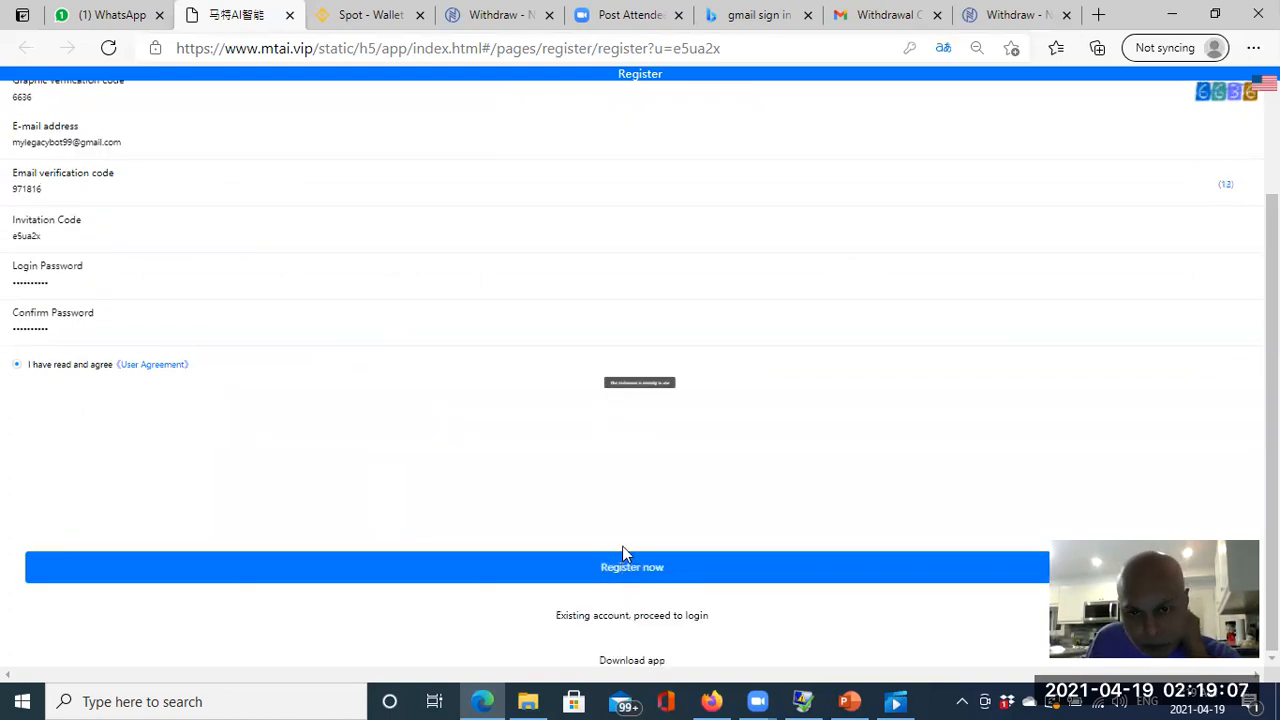
{"action": "scroll", "coordinate": [609, 490], "scroll_direction": "up", "scroll_amount": 3}
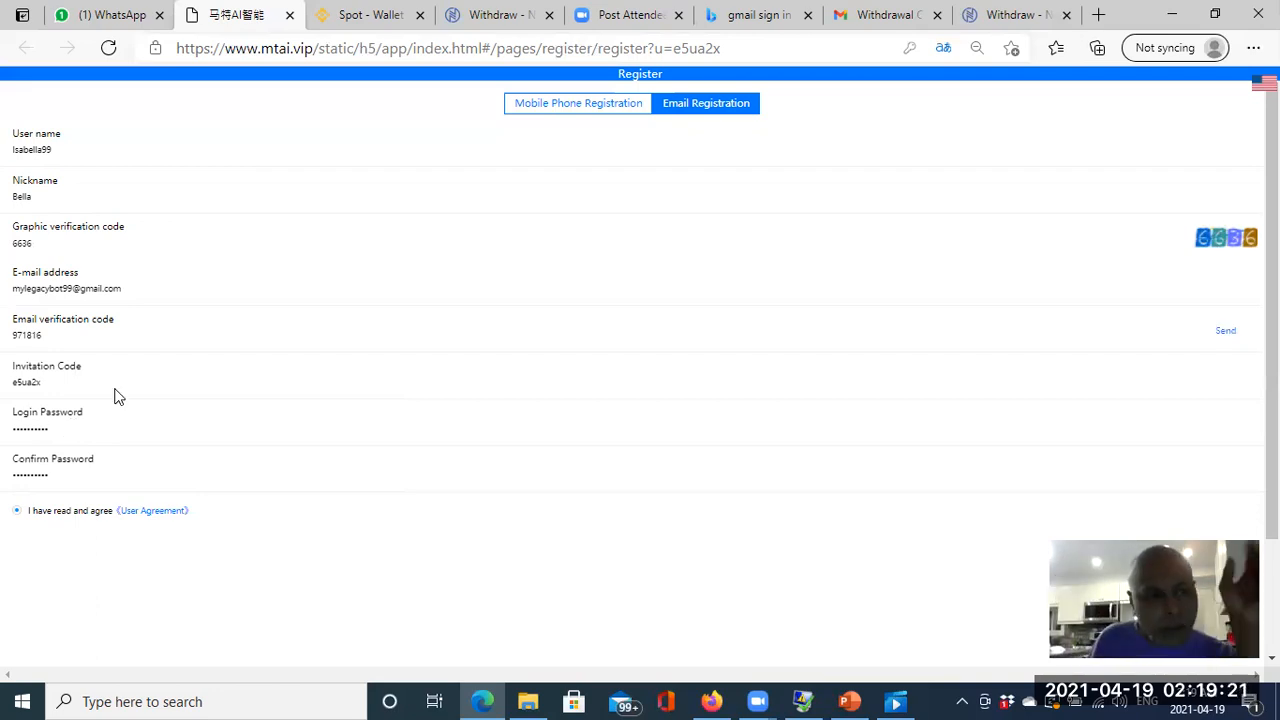
{"action": "scroll", "coordinate": [226, 380], "scroll_direction": "down", "scroll_amount": 1}
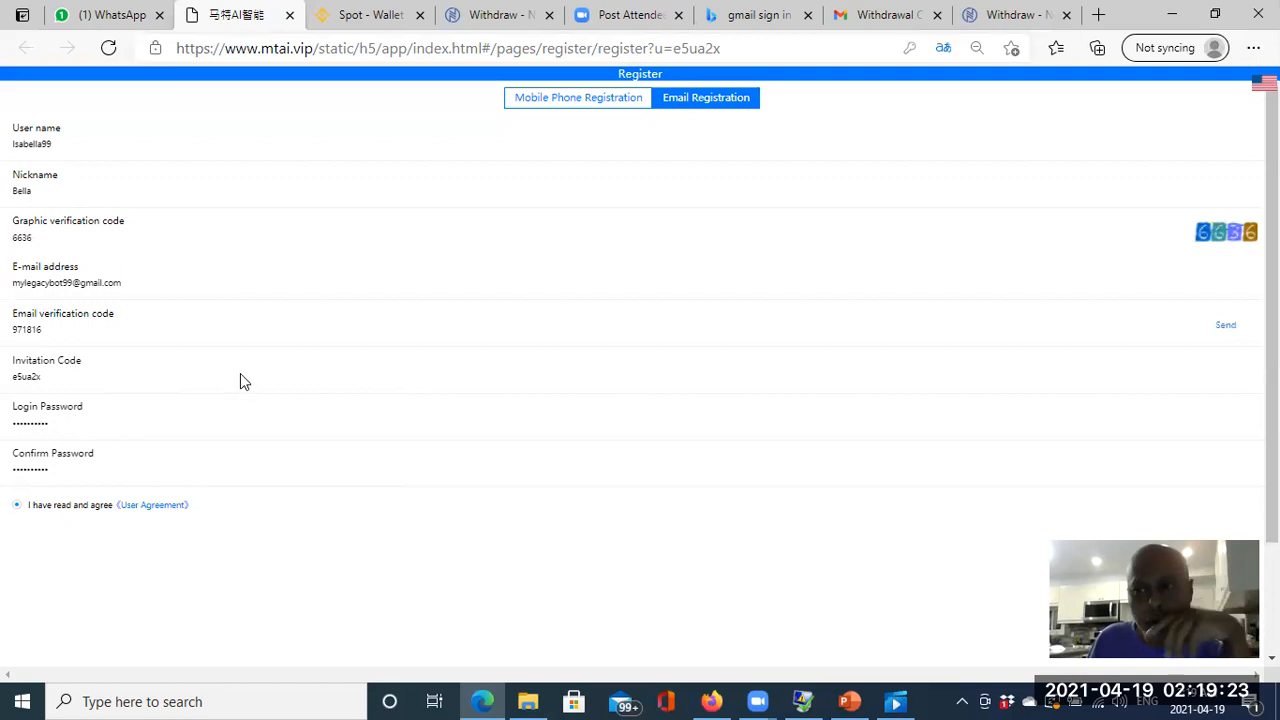
{"action": "scroll", "coordinate": [240, 378], "scroll_direction": "up", "scroll_amount": 1}
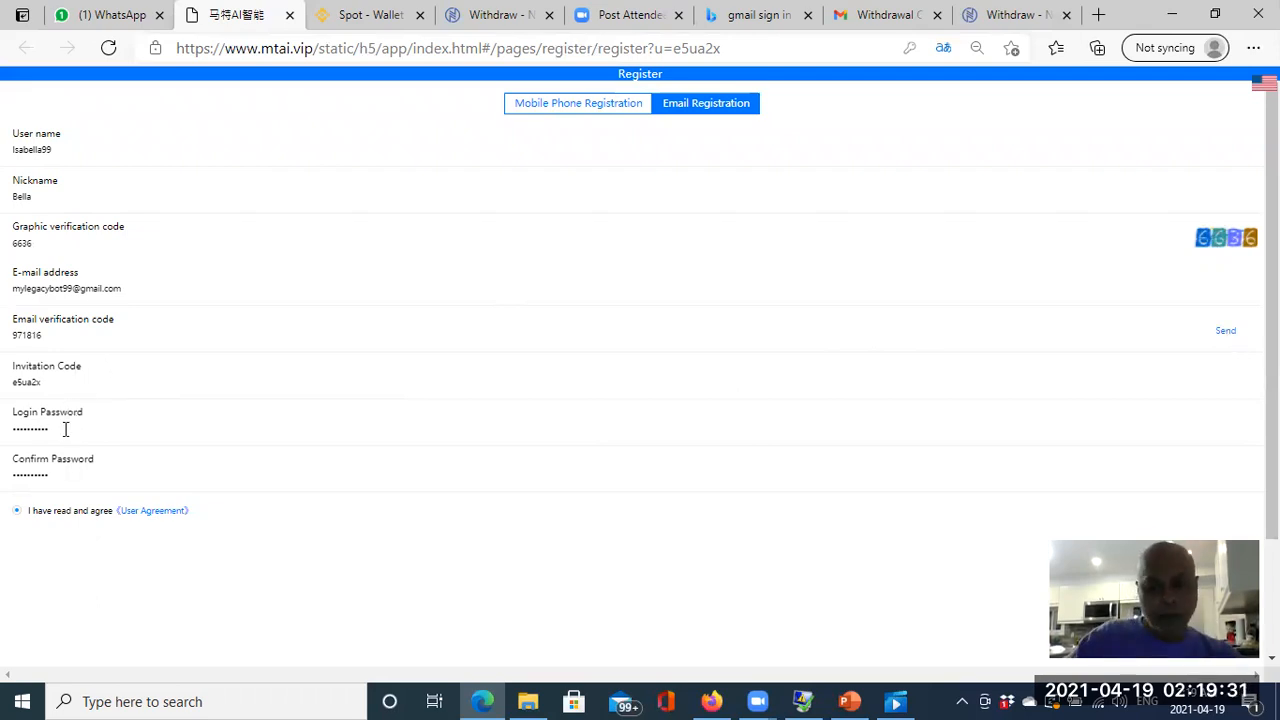
Retype the login password and its confirmation, then request another e-mail verification code
{"action": "key", "text": "BackSpace"}
{"action": "key", "text": "BackSpace"}
{"action": "key", "text": "BackSpace"}
{"action": "key", "text": "BackSpace"}
{"action": "key", "text": "BackSpace"}
{"action": "key", "text": "BackSpace"}
{"action": "key", "text": "BackSpace"}
{"action": "key", "text": "BackSpace"}
{"action": "key", "text": "BackSpace"}
{"action": "key", "text": "BackSpace"}
{"action": "type", "text": "•••••"}
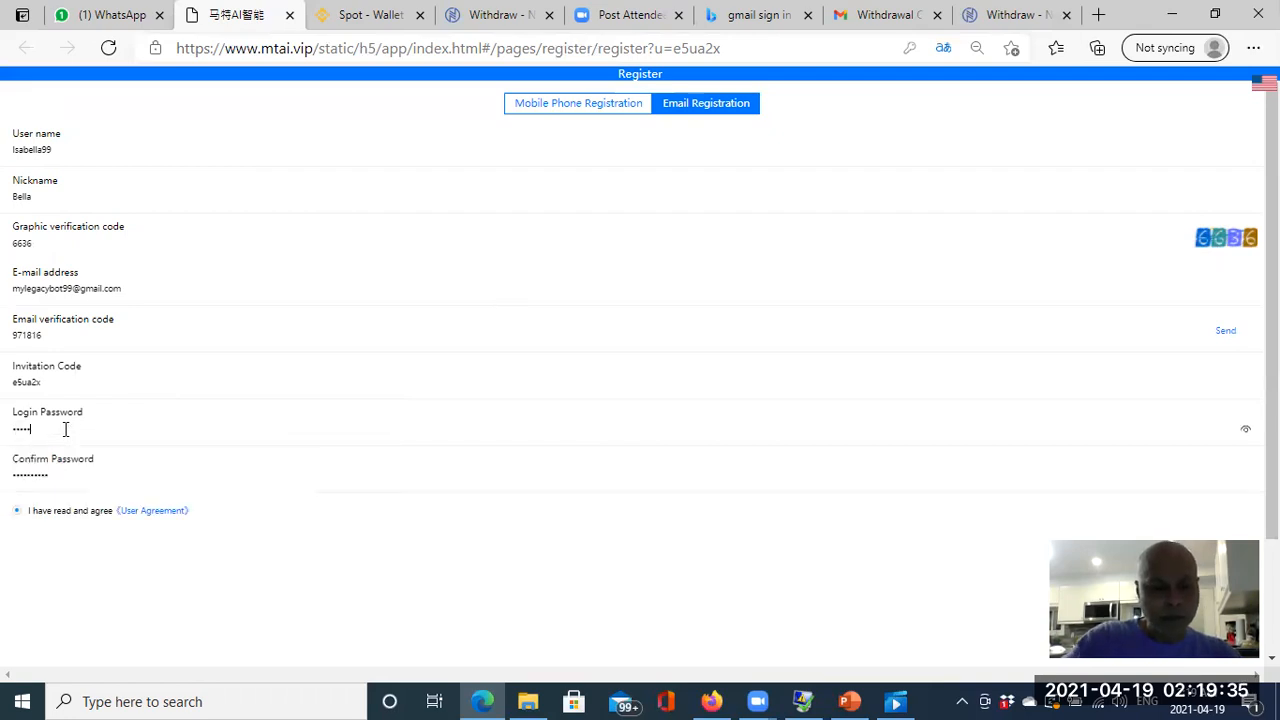
{"action": "type", "text": "••••"}
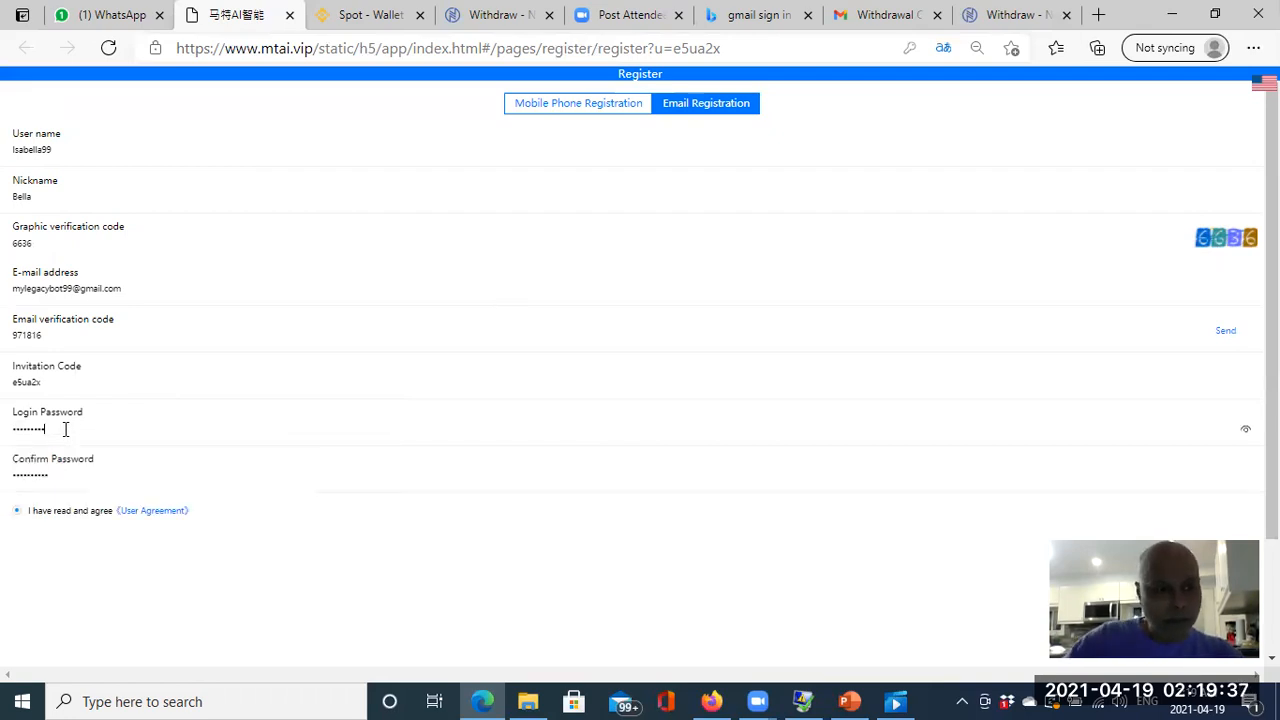
{"action": "type", "text": "••"}
{"action": "left_click", "coordinate": [60, 475]}
{"action": "key", "text": "BackSpace"}
{"action": "key", "text": "BackSpace"}
{"action": "key", "text": "BackSpace"}
{"action": "key", "text": "BackSpace"}
{"action": "key", "text": "BackSpace"}
{"action": "key", "text": "BackSpace"}
{"action": "key", "text": "BackSpace"}
{"action": "key", "text": "BackSpace"}
{"action": "key", "text": "BackSpace"}
{"action": "key", "text": "BackSpace"}
{"action": "type", "text": "••••"}
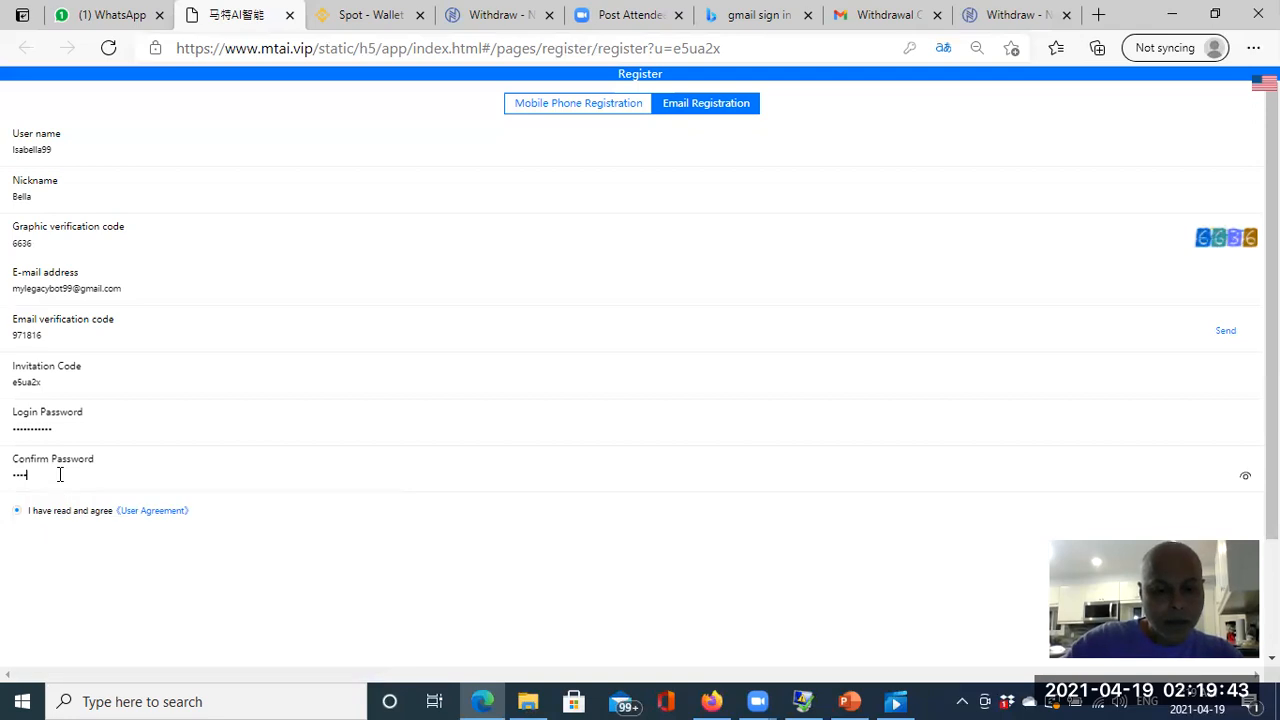
{"action": "type", "text": "••••••"}
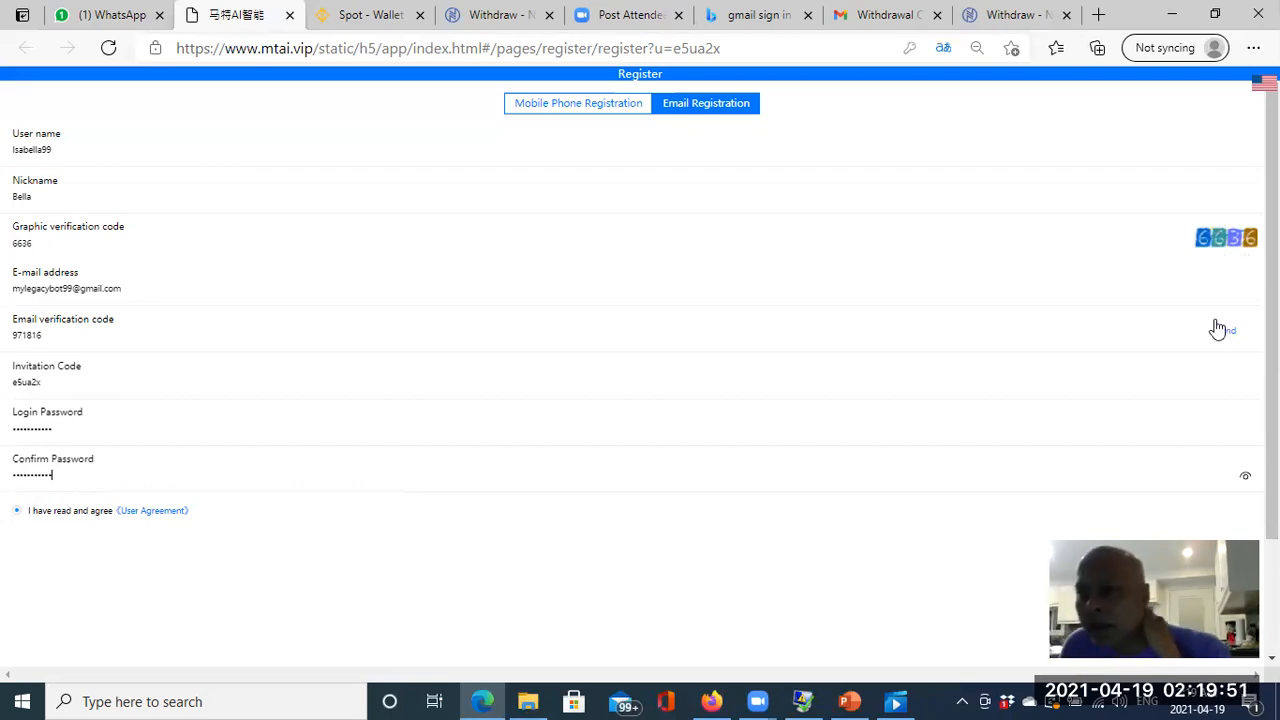
{"action": "left_click", "coordinate": [1225, 340]}
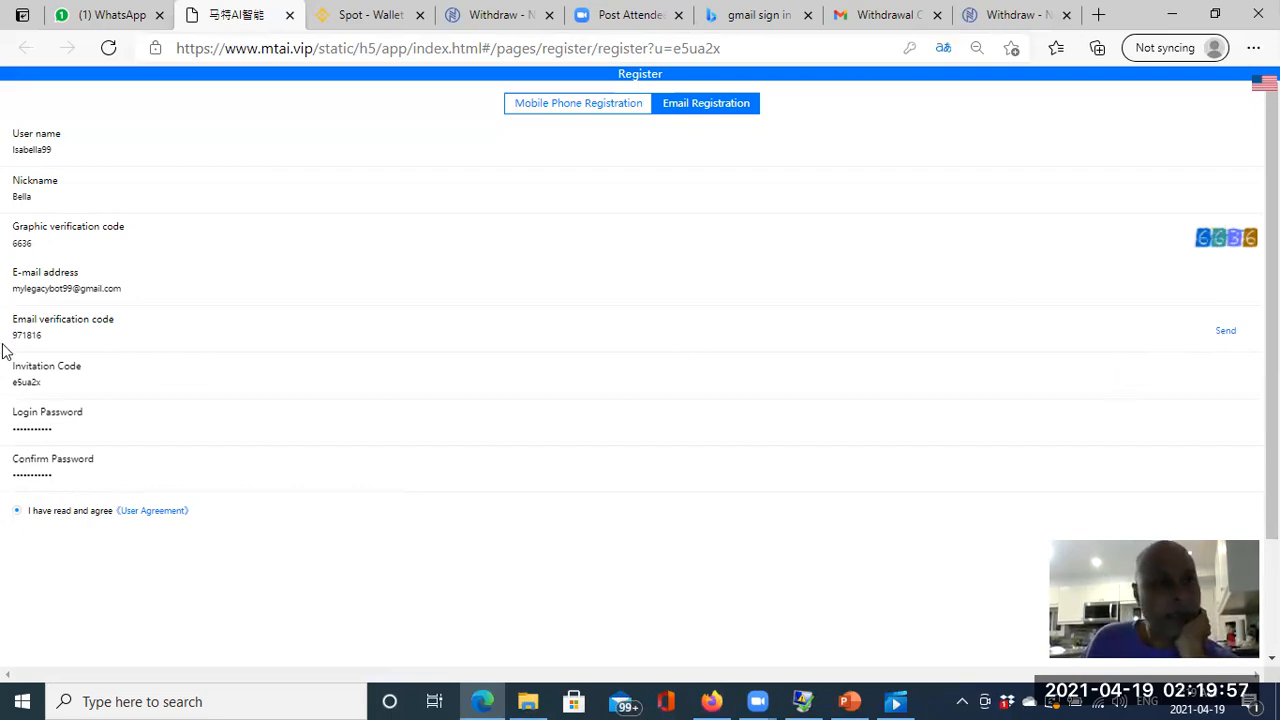
Reload the sign-up page, refill user name, nickname and a new graphic code, selecting Email Registration
{"action": "left_click", "coordinate": [109, 48]}
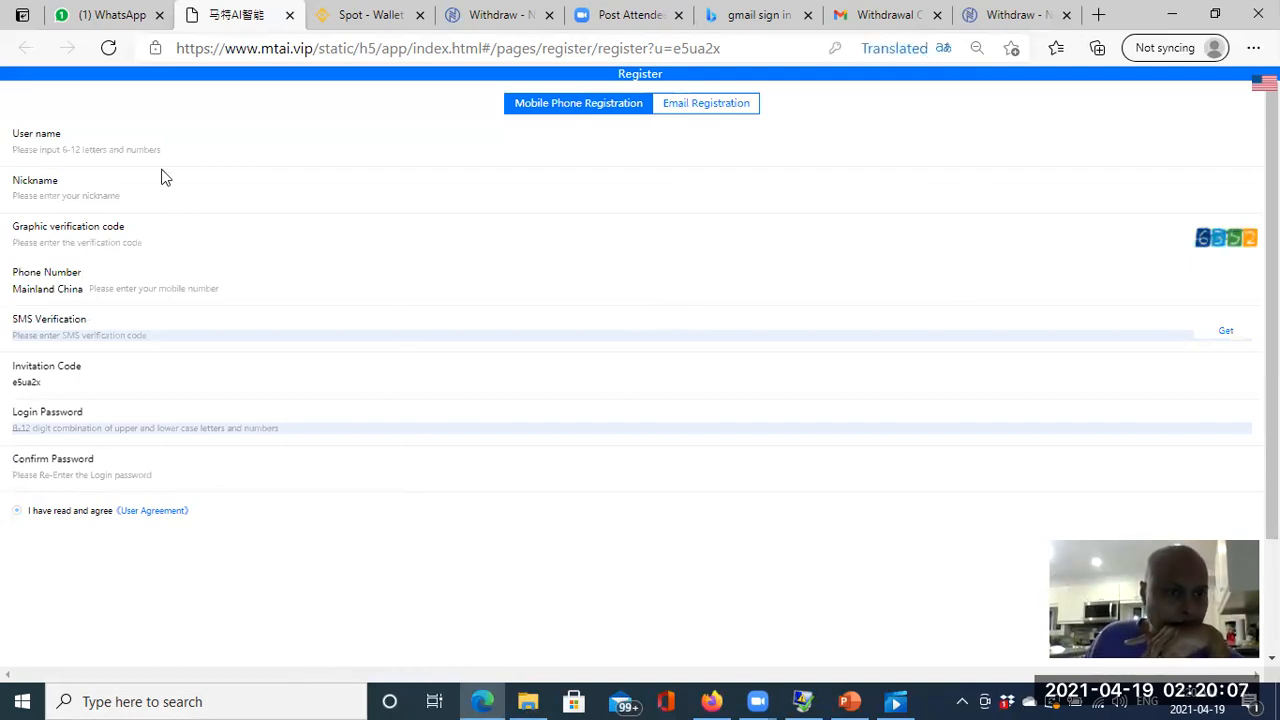
{"action": "left_click", "coordinate": [134, 155]}
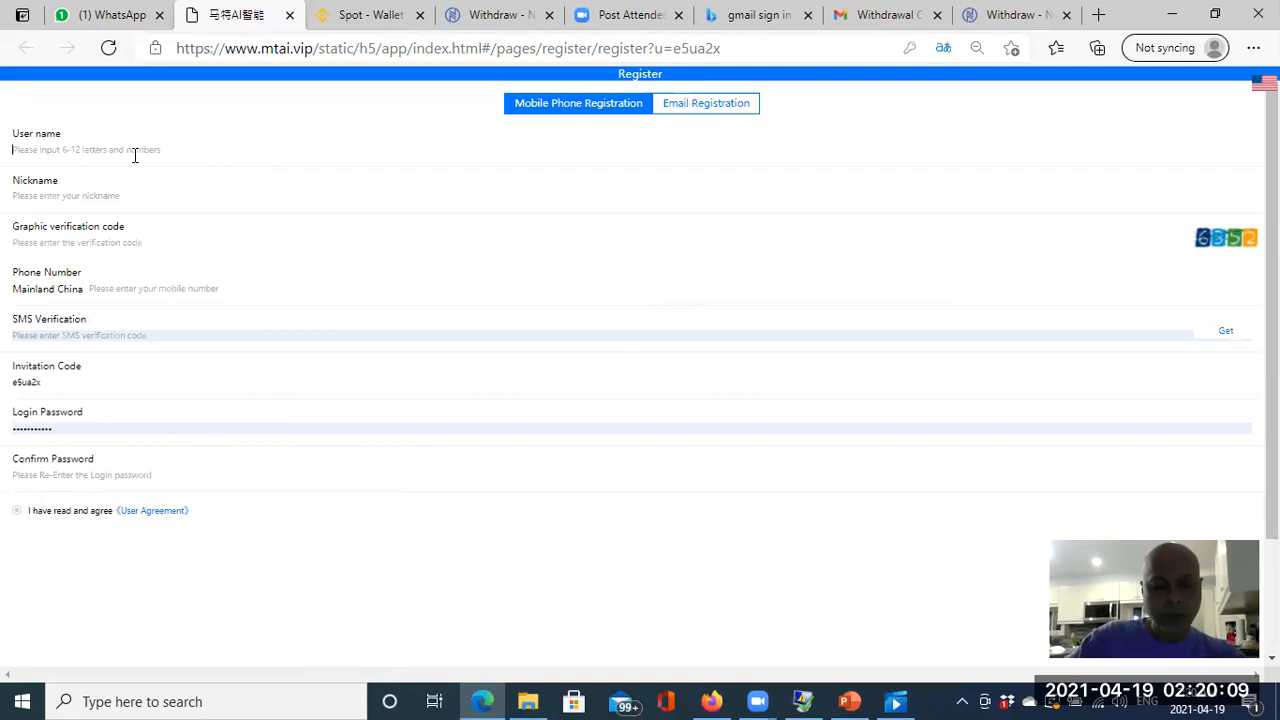
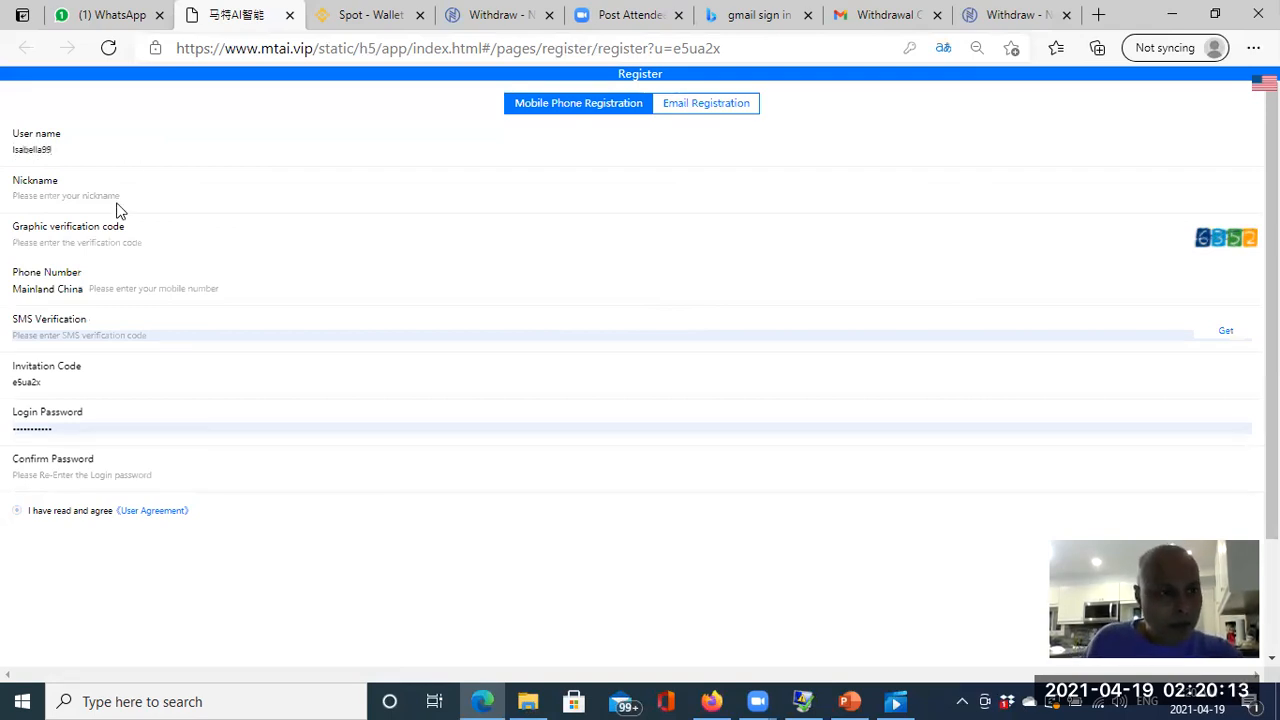
{"action": "left_click", "coordinate": [108, 195]}
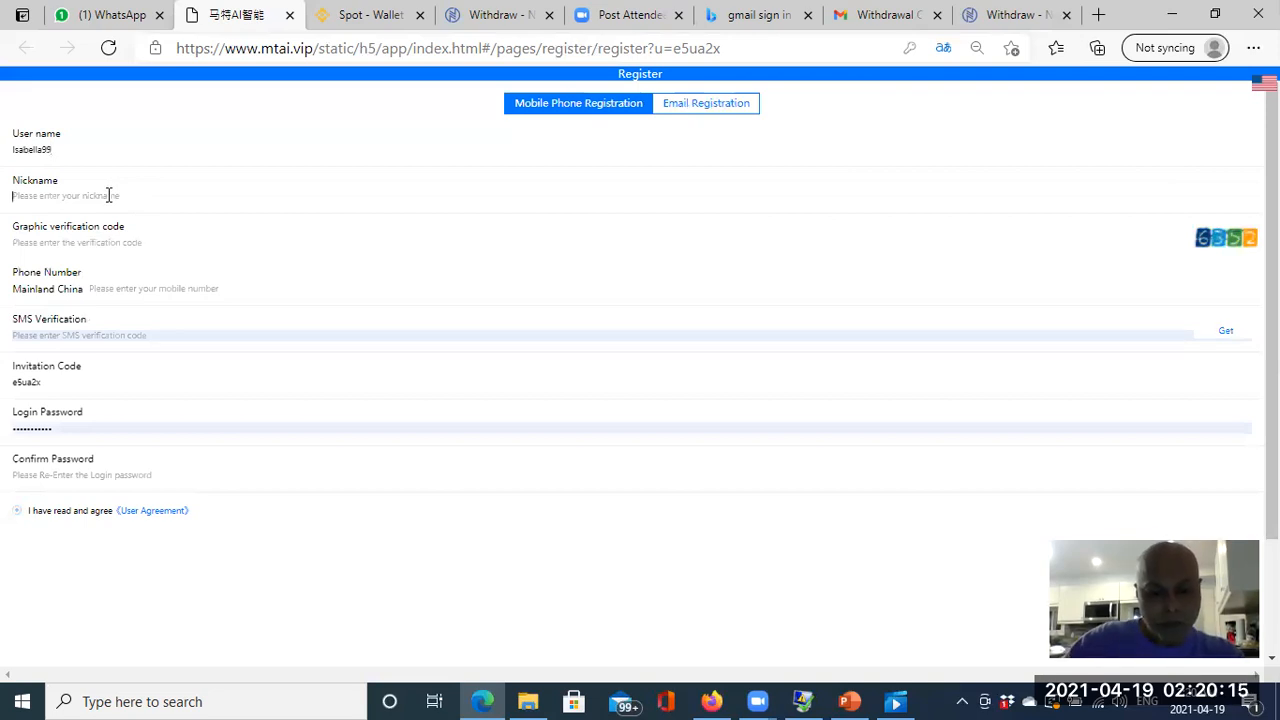
{"action": "type", "text": "Bella"}
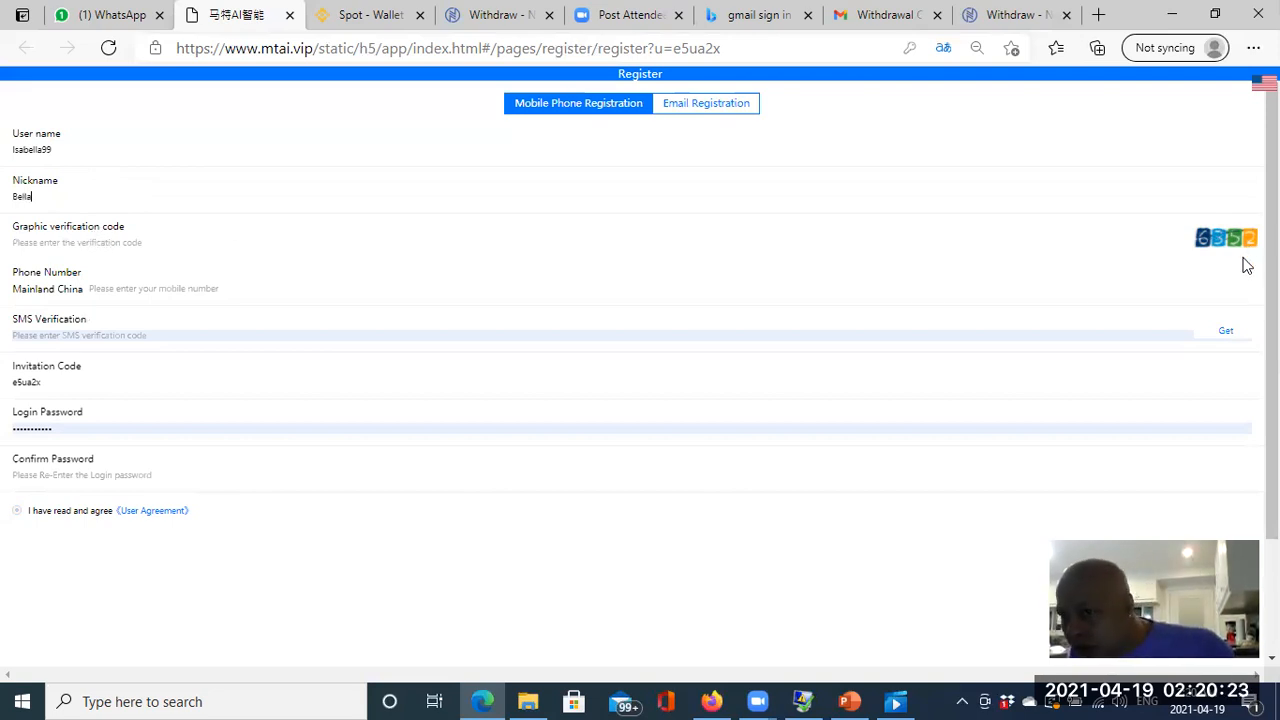
{"action": "left_click", "coordinate": [103, 242]}
{"action": "type", "text": "6352"}
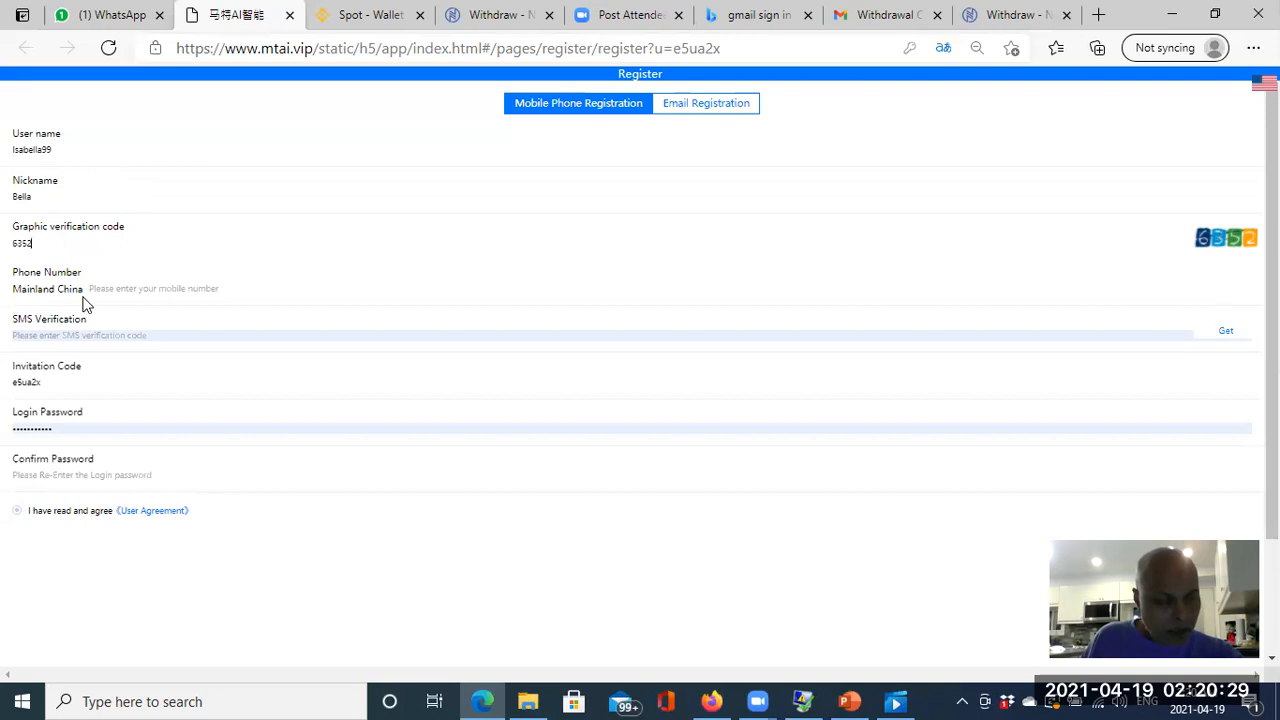
{"action": "left_click", "coordinate": [737, 103]}
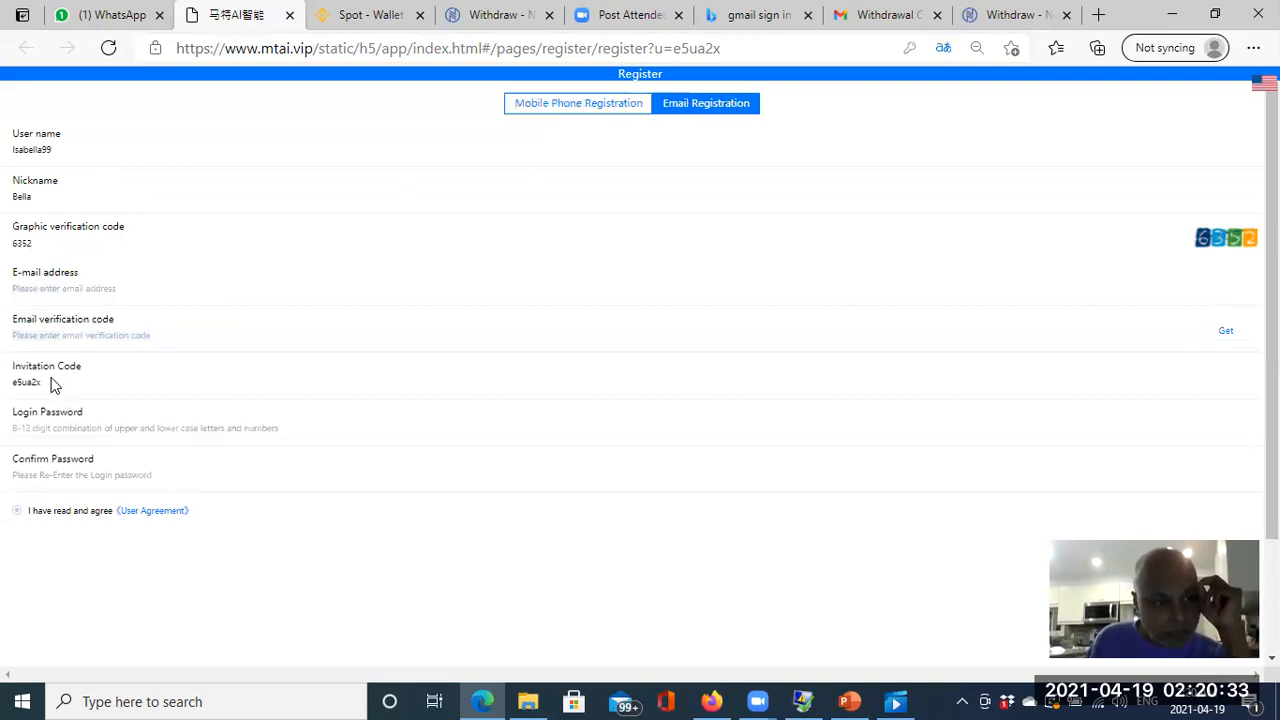
Enter the e-mail address, set matching login and confirm passwords, and accept the agreement
{"action": "left_click", "coordinate": [41, 288]}
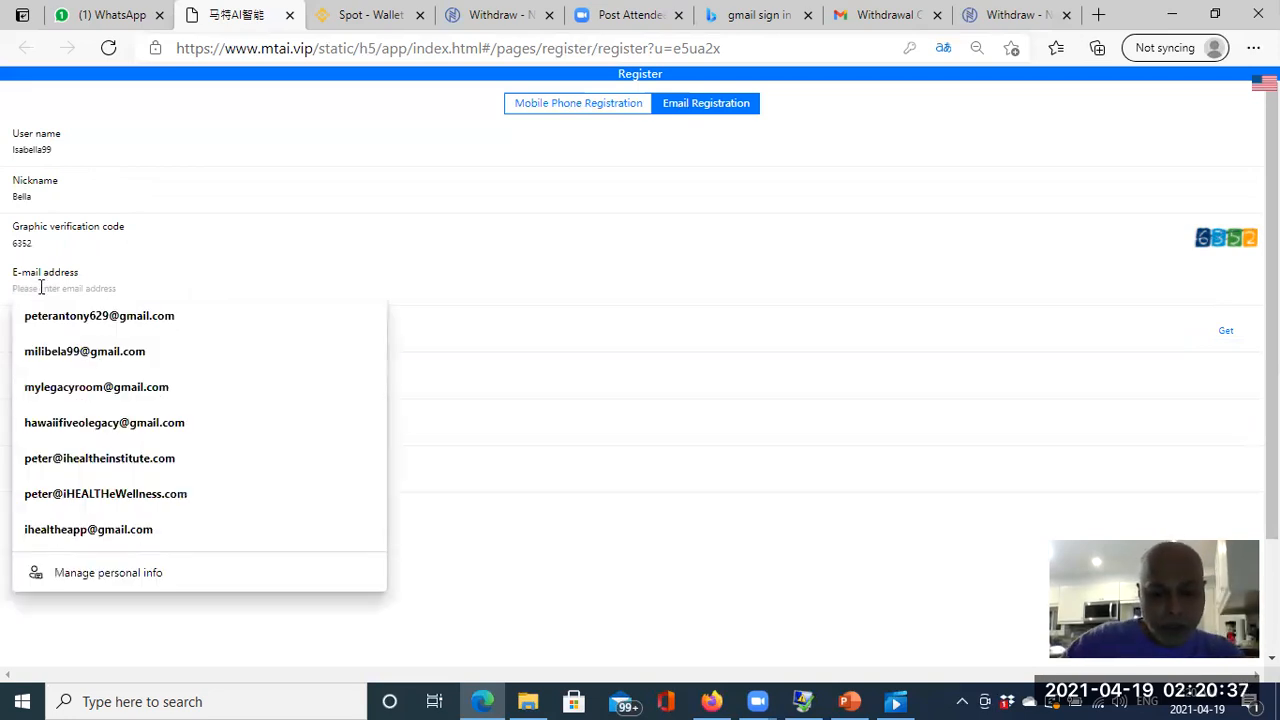
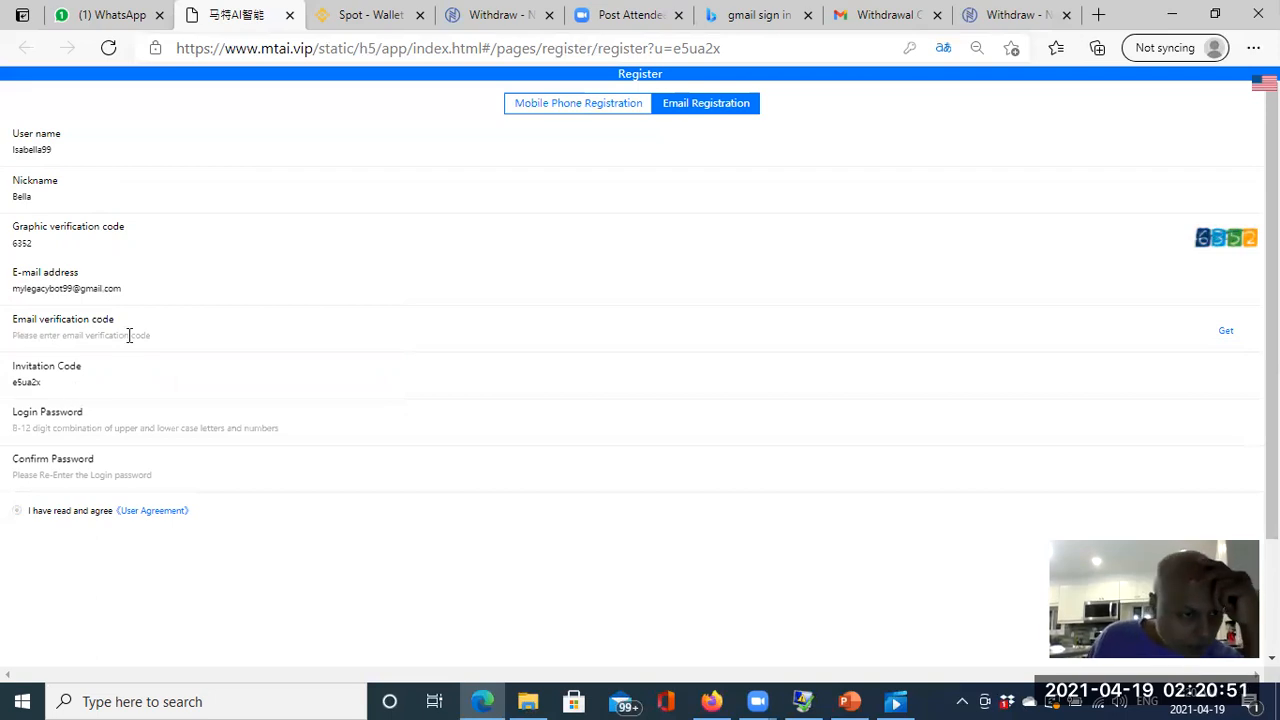
{"action": "left_click", "coordinate": [76, 424]}
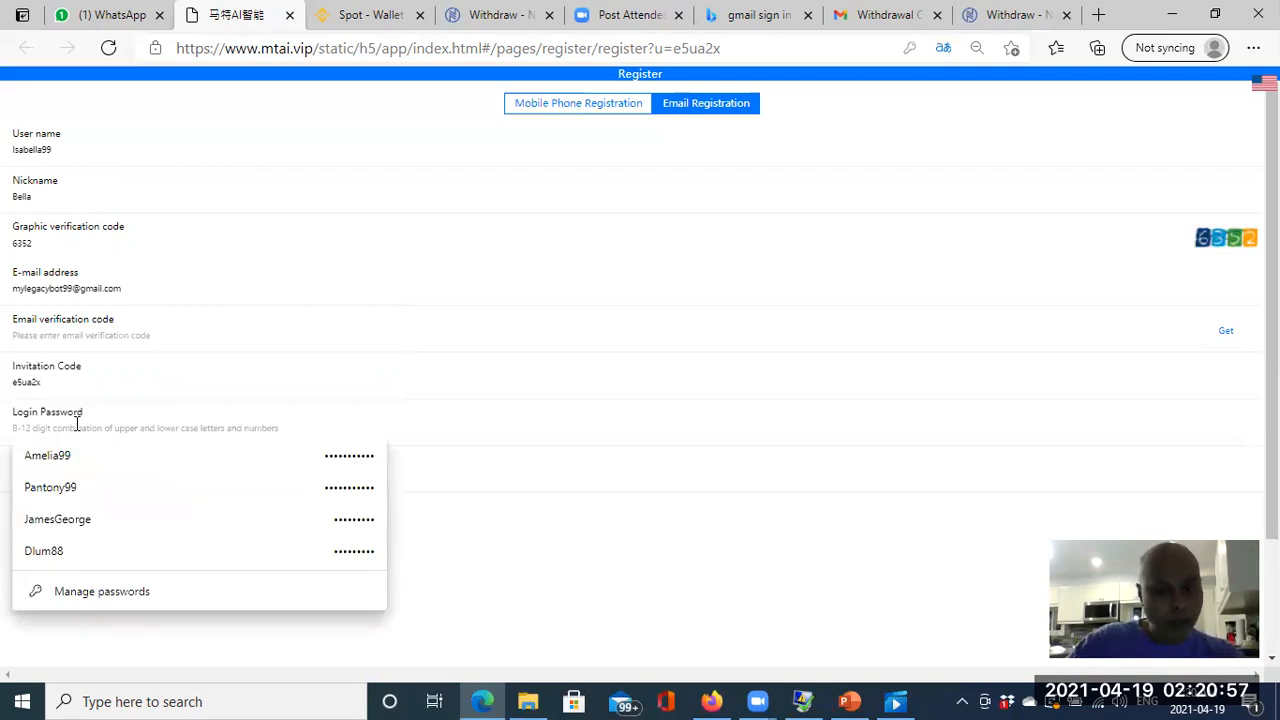
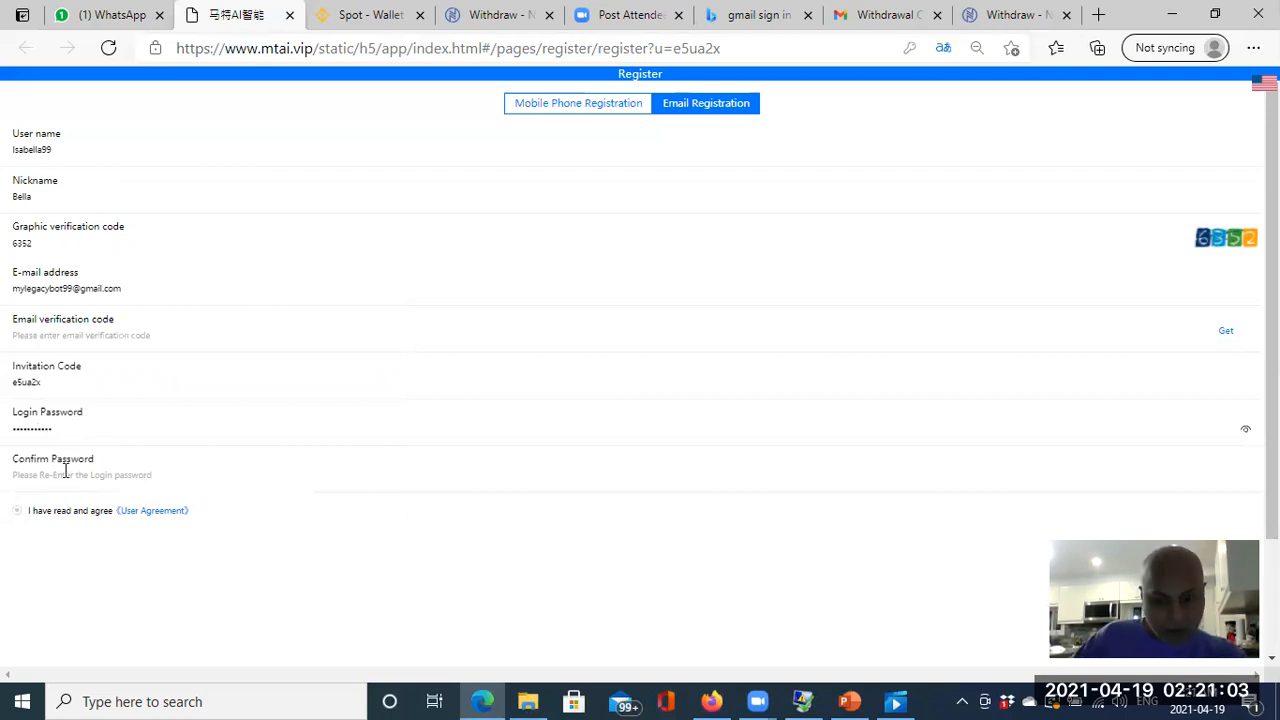
{"action": "left_click", "coordinate": [65, 471]}
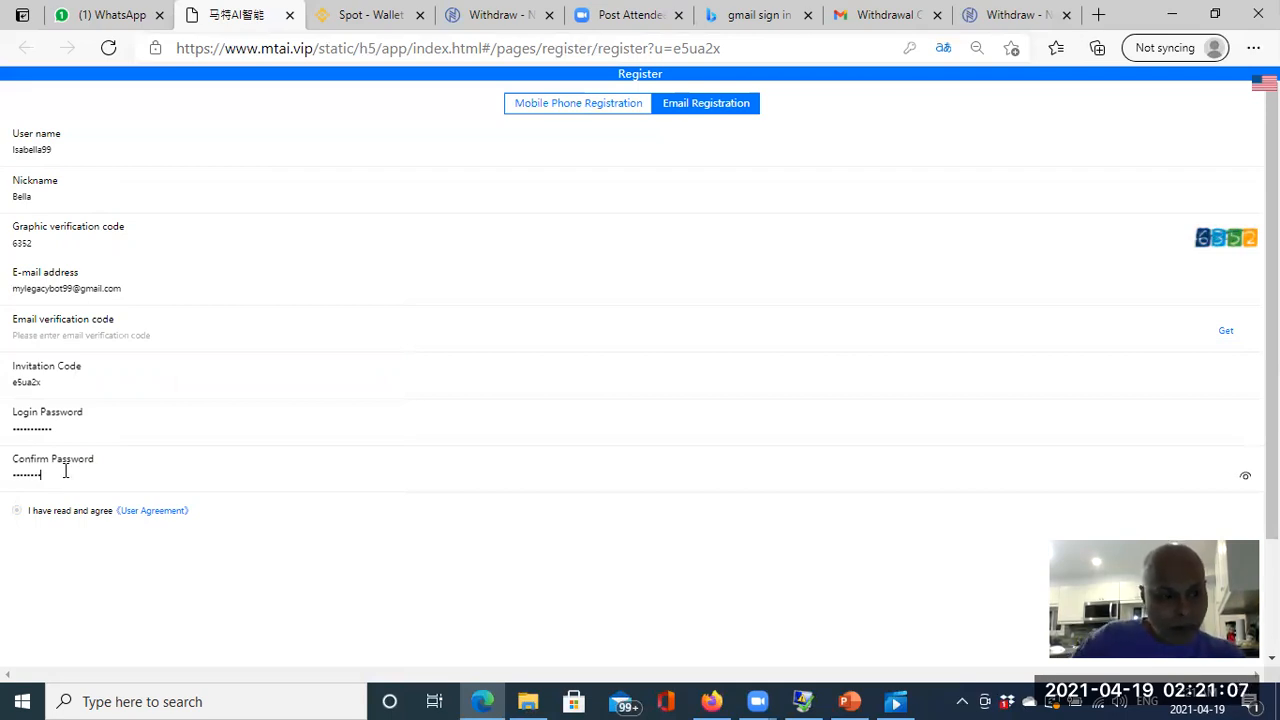
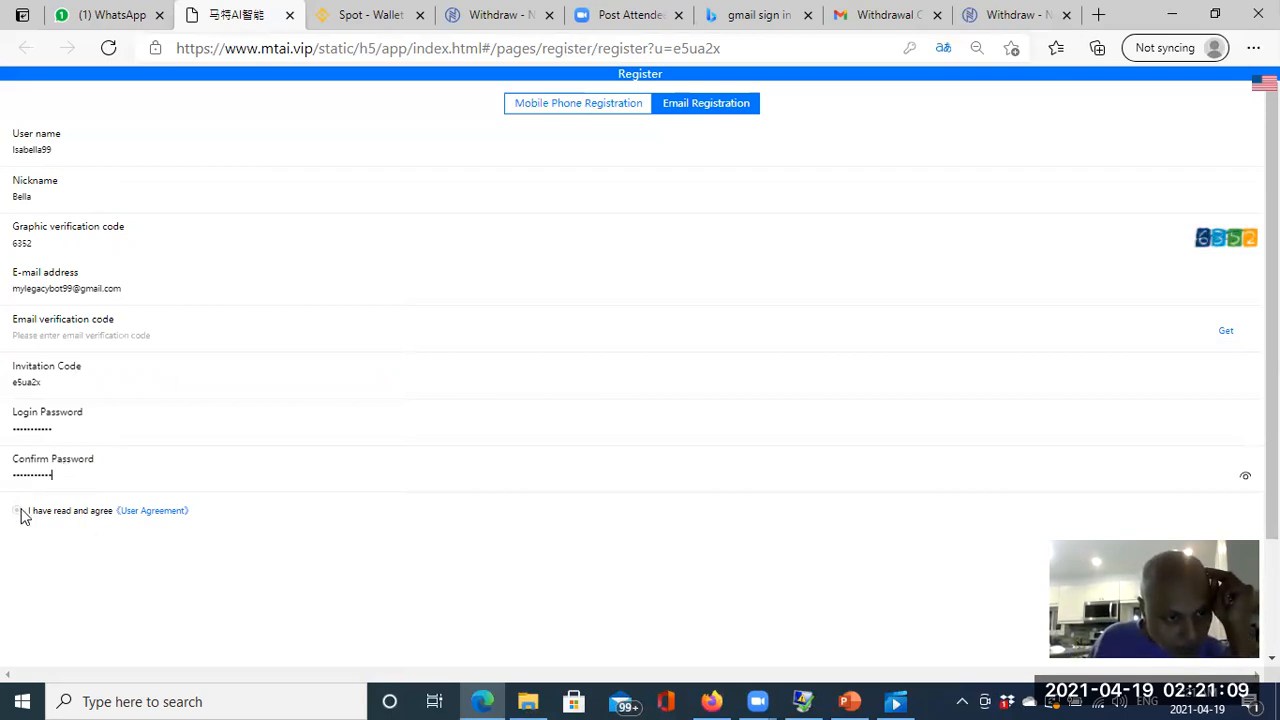
{"action": "left_click", "coordinate": [19, 511]}
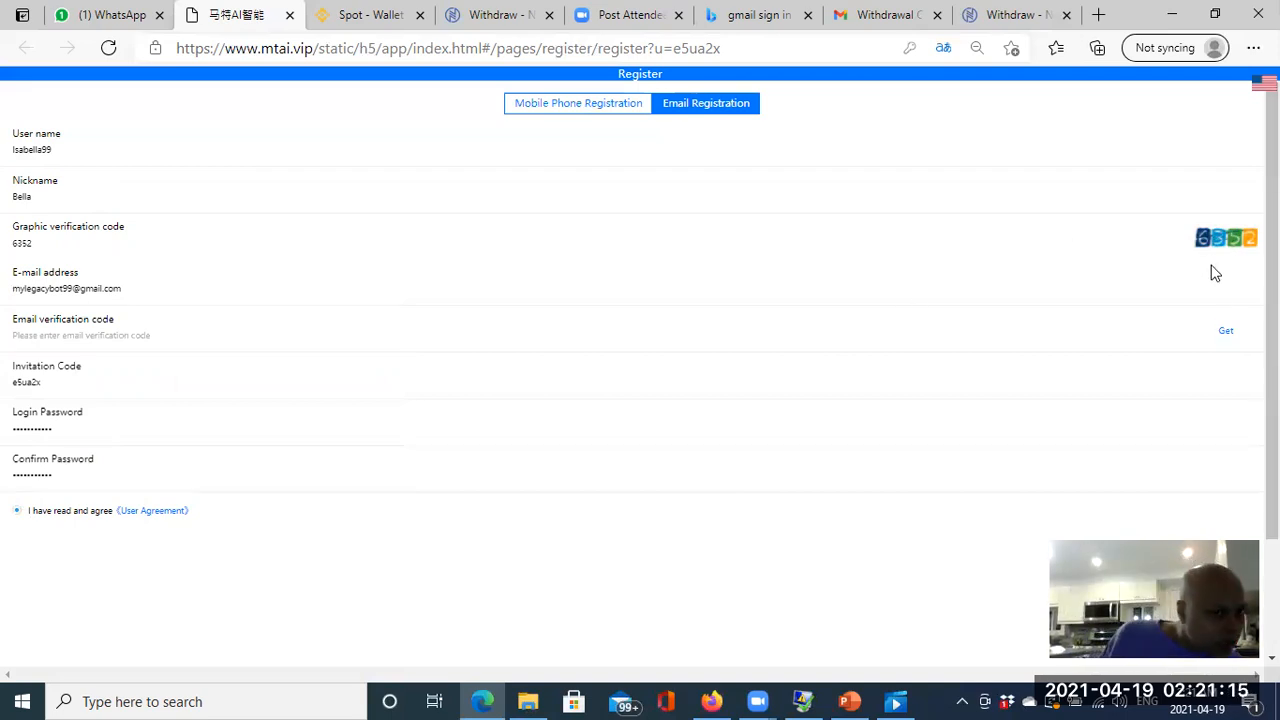
Request a new e-mail verification code, enter it in the sign-up form, and try Register now
{"action": "left_click", "coordinate": [1229, 334]}
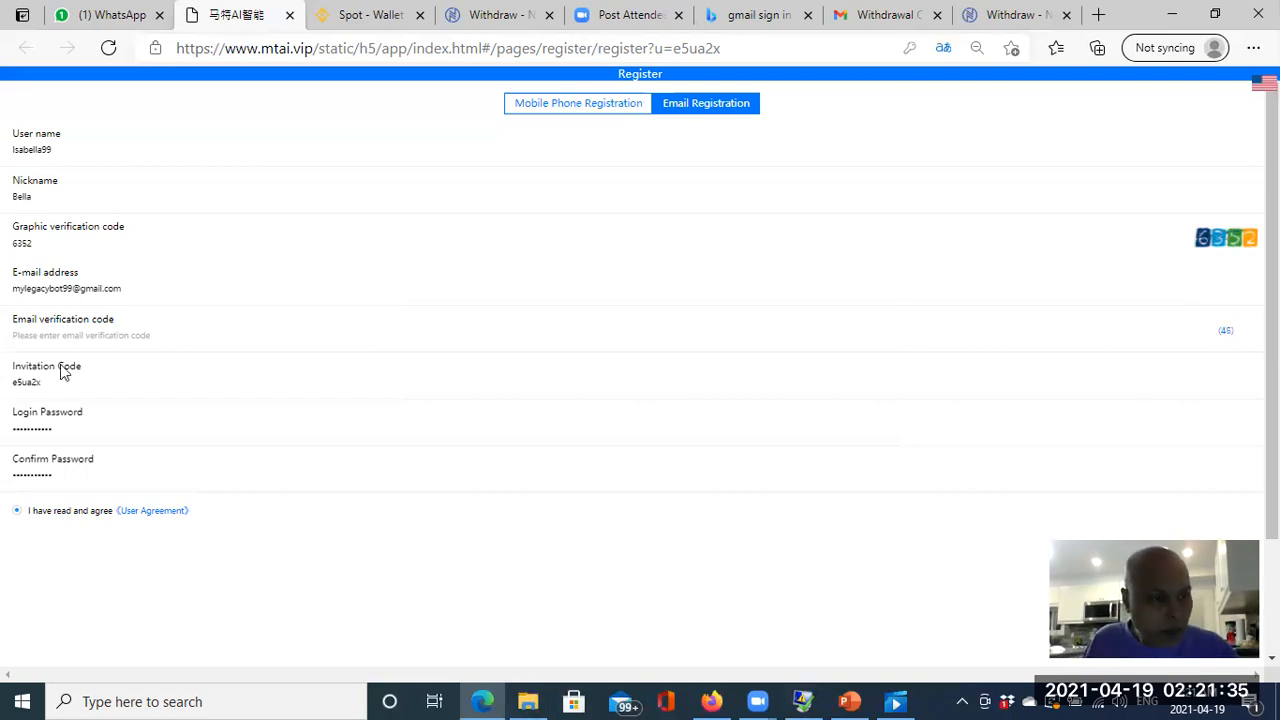
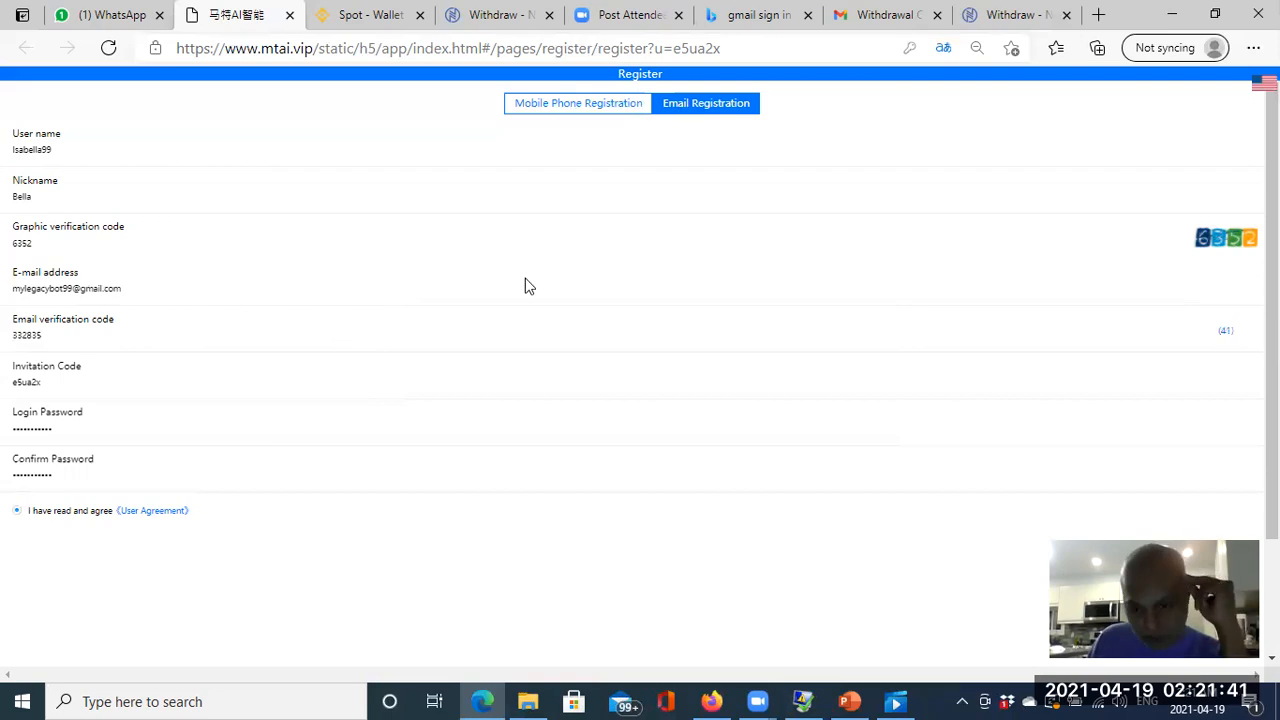
{"action": "scroll", "coordinate": [624, 580], "scroll_direction": "down", "scroll_amount": 1}
{"action": "left_click", "coordinate": [632, 623]}
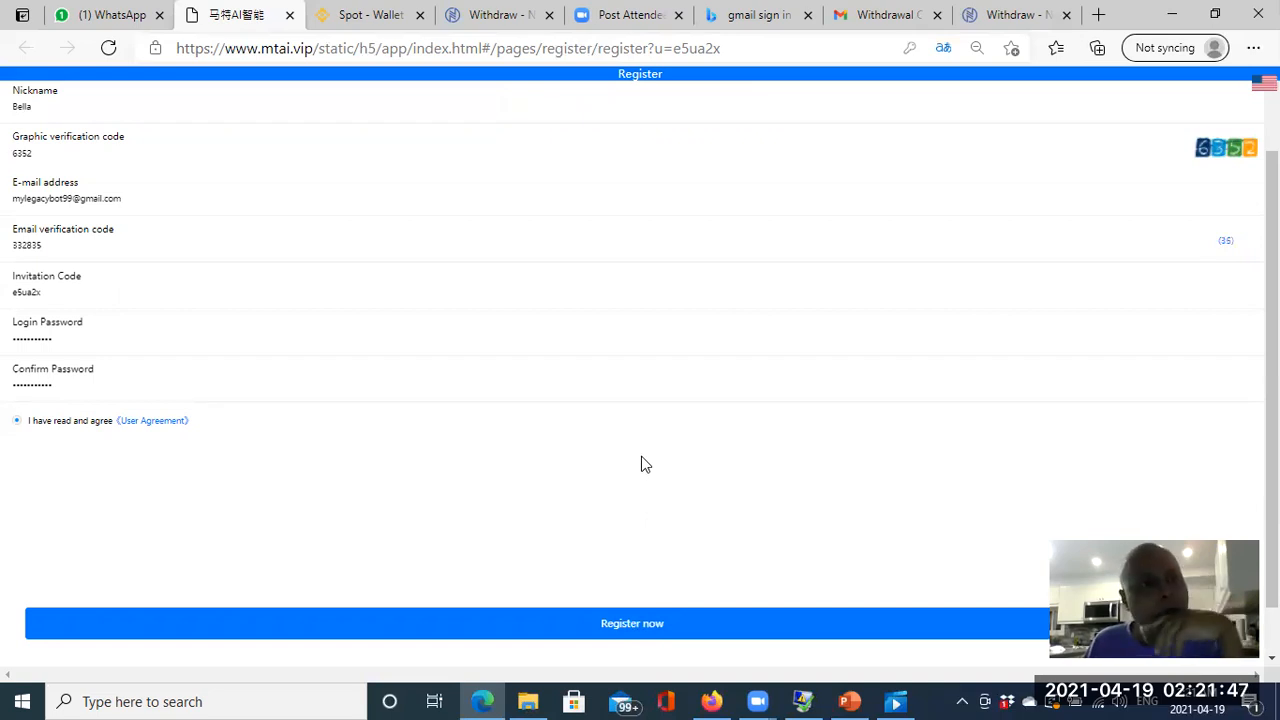
{"action": "scroll", "coordinate": [645, 464], "scroll_direction": "up", "scroll_amount": 1}
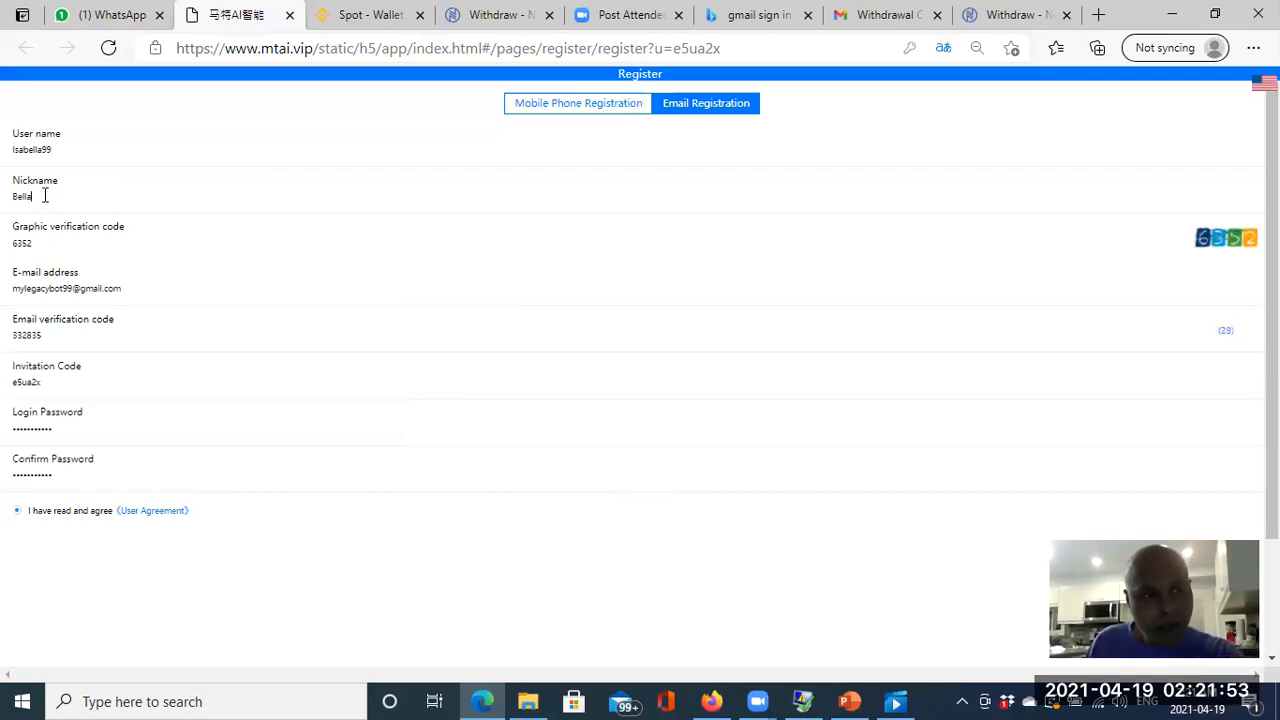
{"action": "scroll", "coordinate": [683, 509], "scroll_direction": "down", "scroll_amount": 2}
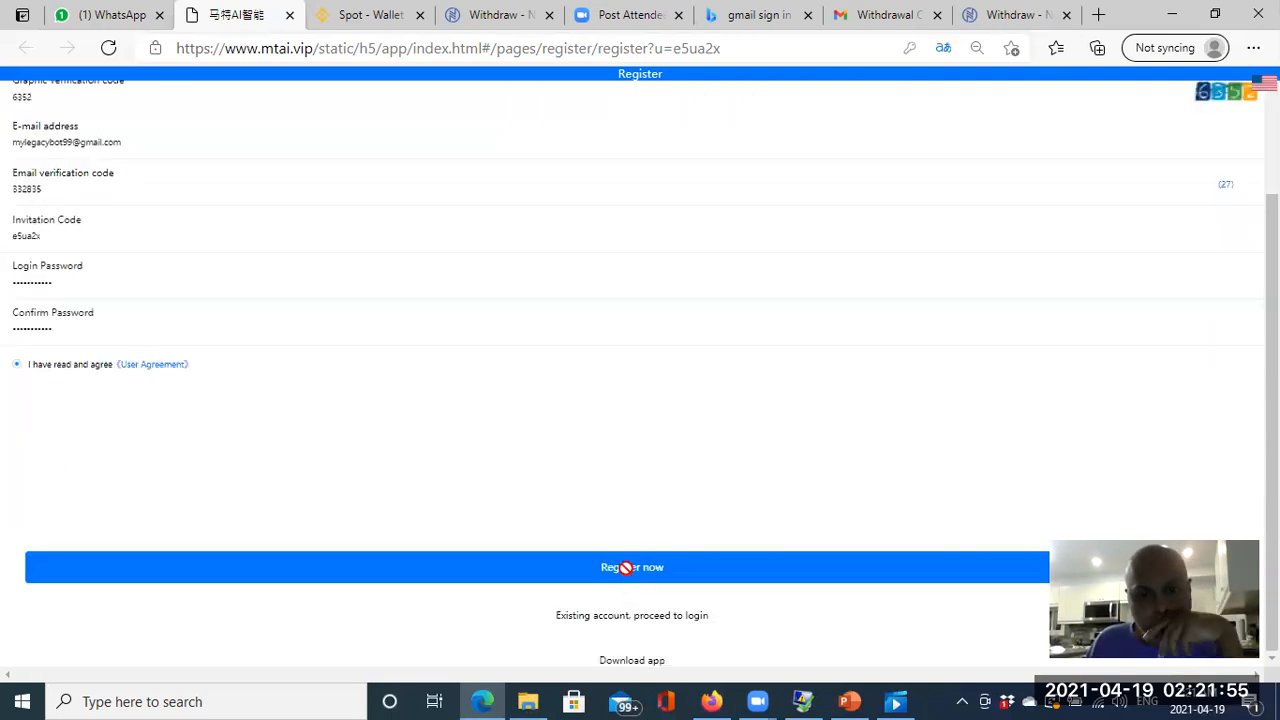
Submit the completed registration and decline Edge's offer to save the password
{"action": "left_click", "coordinate": [626, 568]}
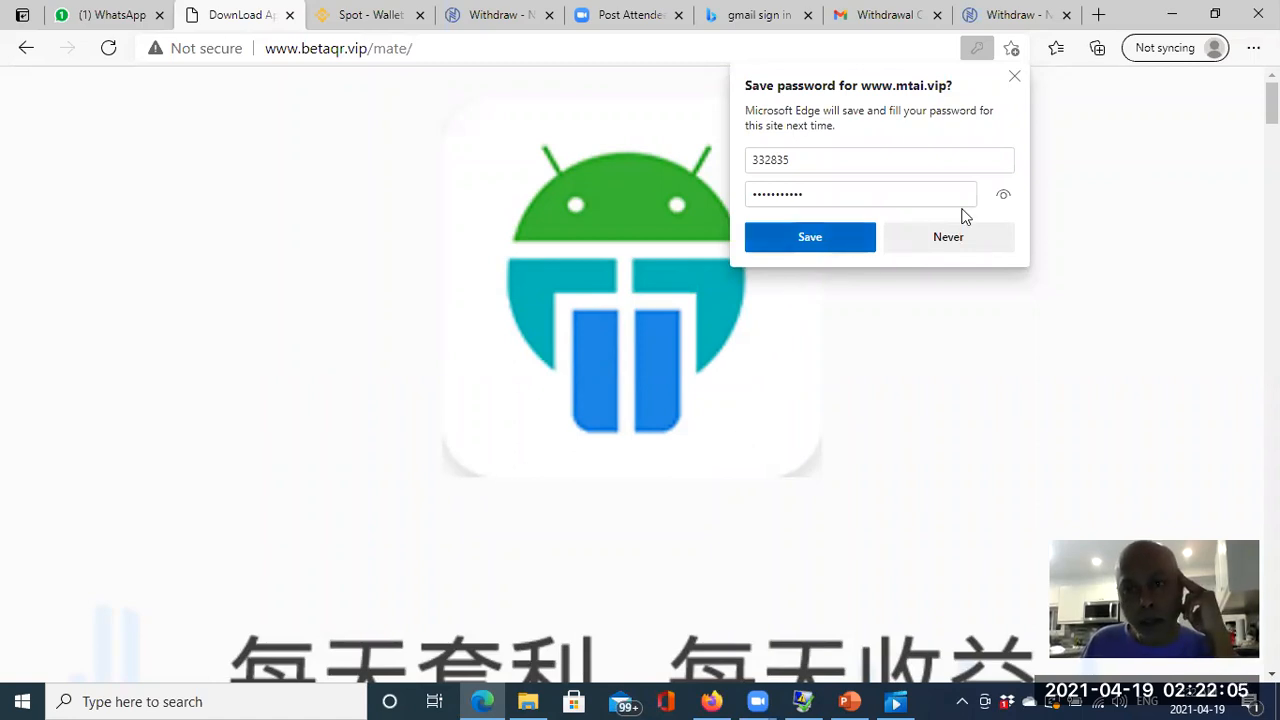
{"action": "left_click", "coordinate": [930, 399]}
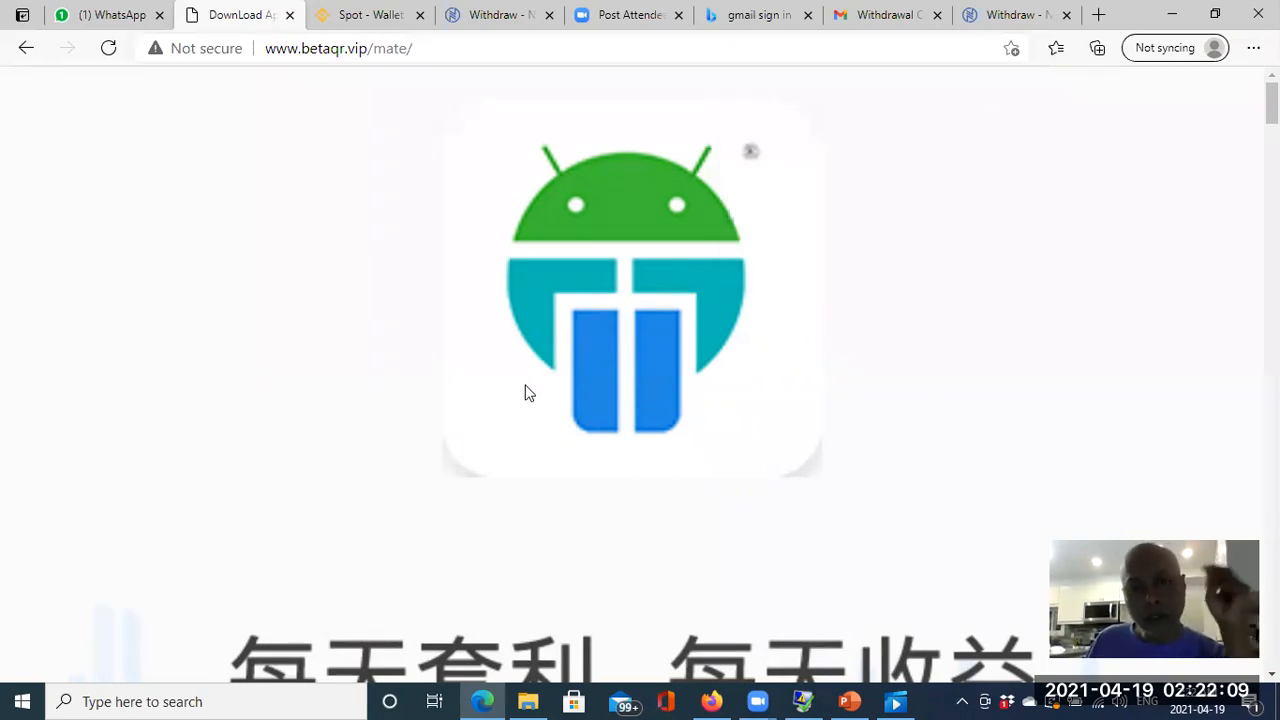
{"action": "scroll", "coordinate": [510, 379], "scroll_direction": "down", "scroll_amount": 5}
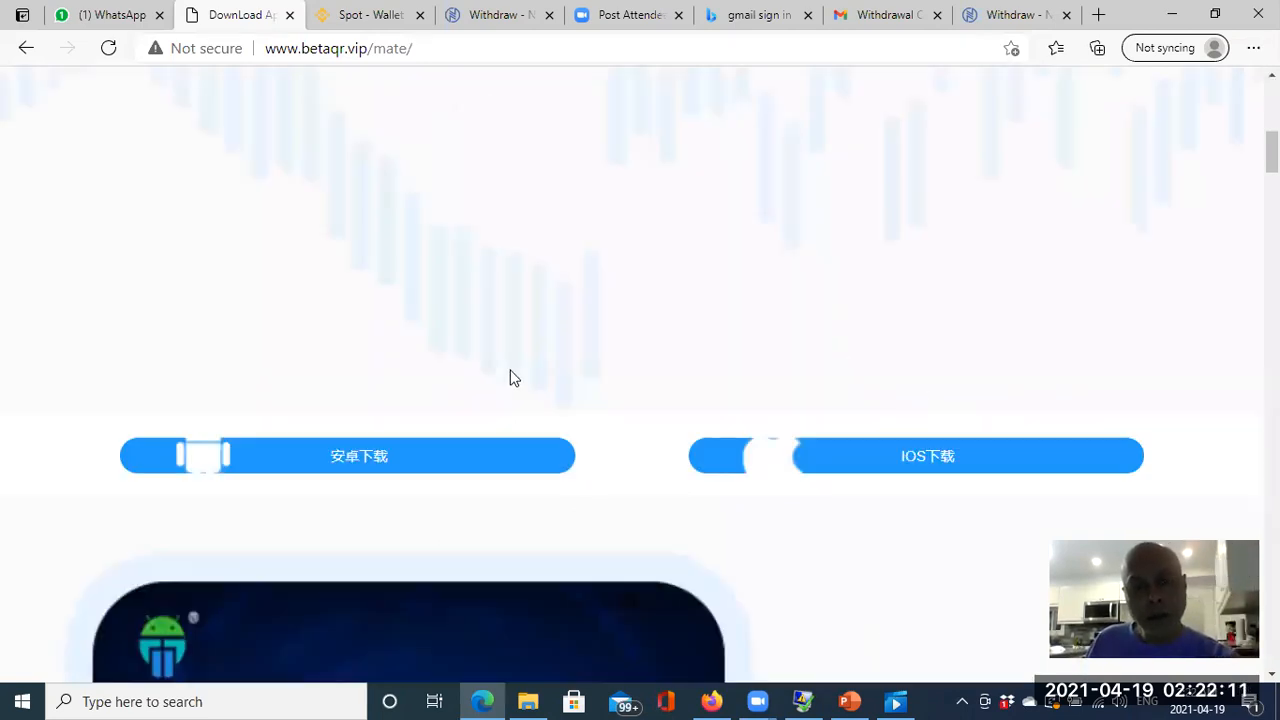
{"action": "scroll", "coordinate": [510, 378], "scroll_direction": "down", "scroll_amount": 2}
{"action": "scroll", "coordinate": [493, 372], "scroll_direction": "up", "scroll_amount": 7}
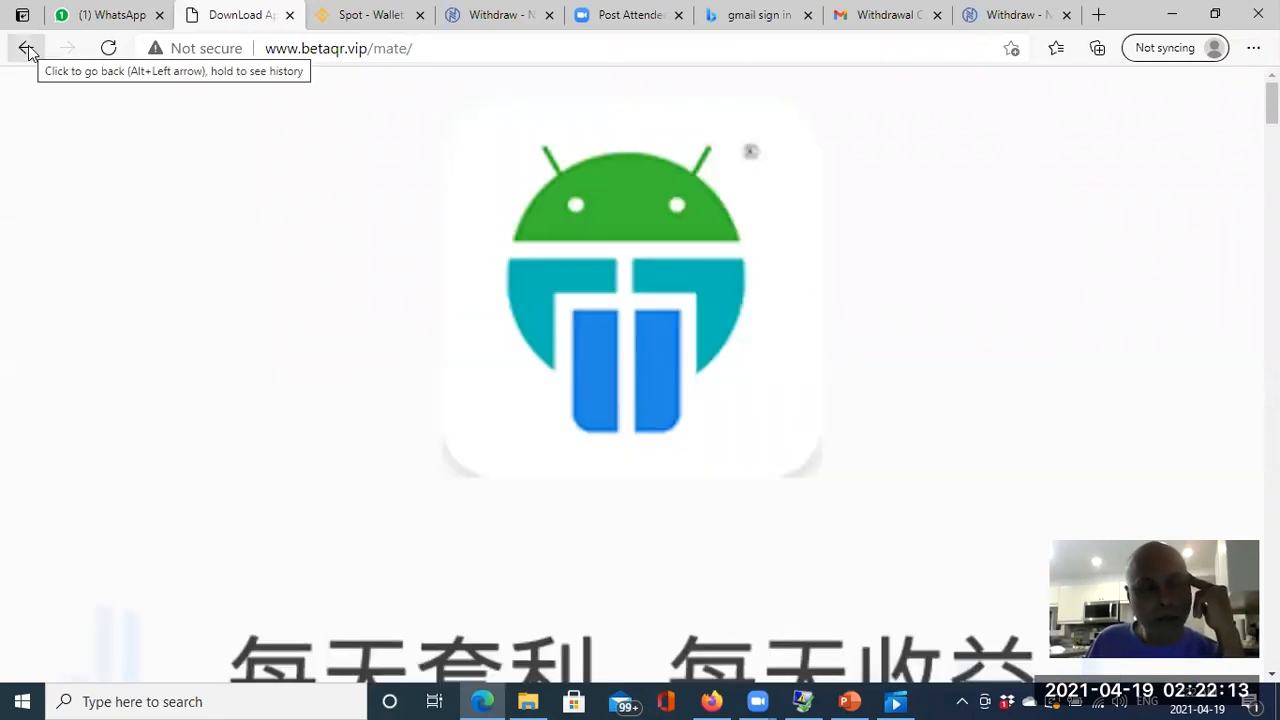
Return to the MTAI page, translate it to English, and open the existing-account login page
{"action": "left_click", "coordinate": [28, 52]}
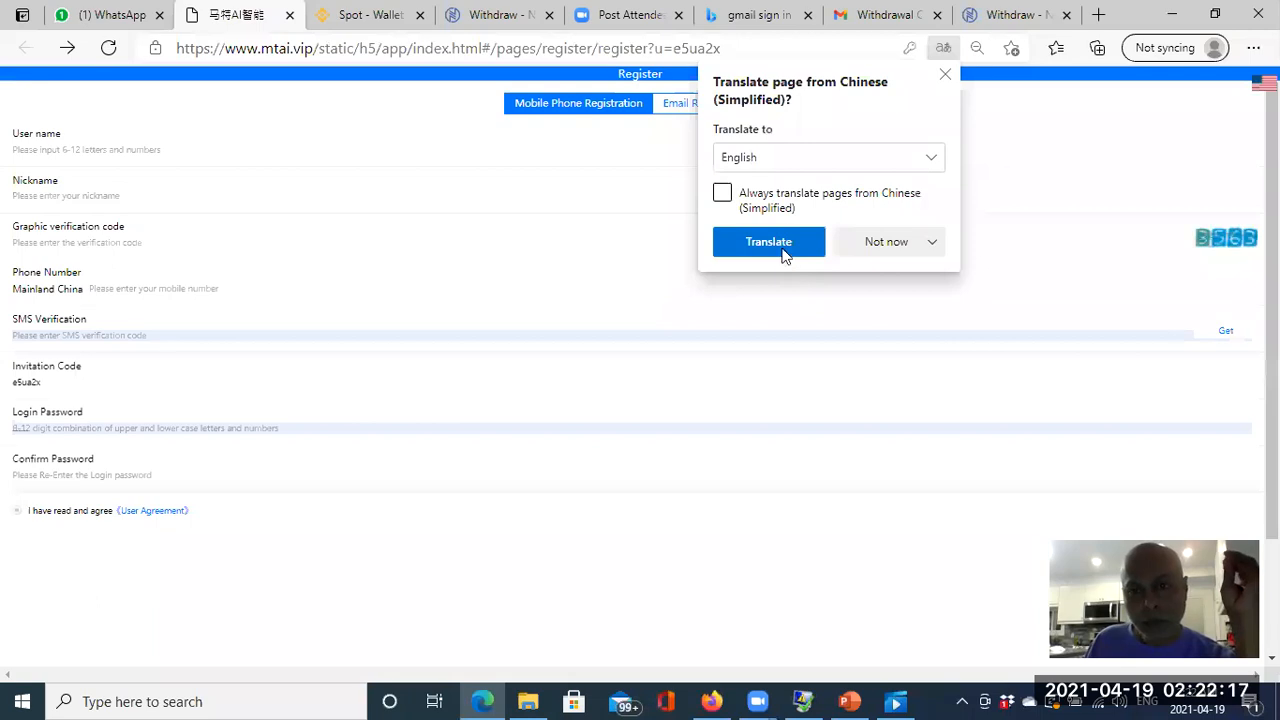
{"action": "left_click", "coordinate": [768, 242]}
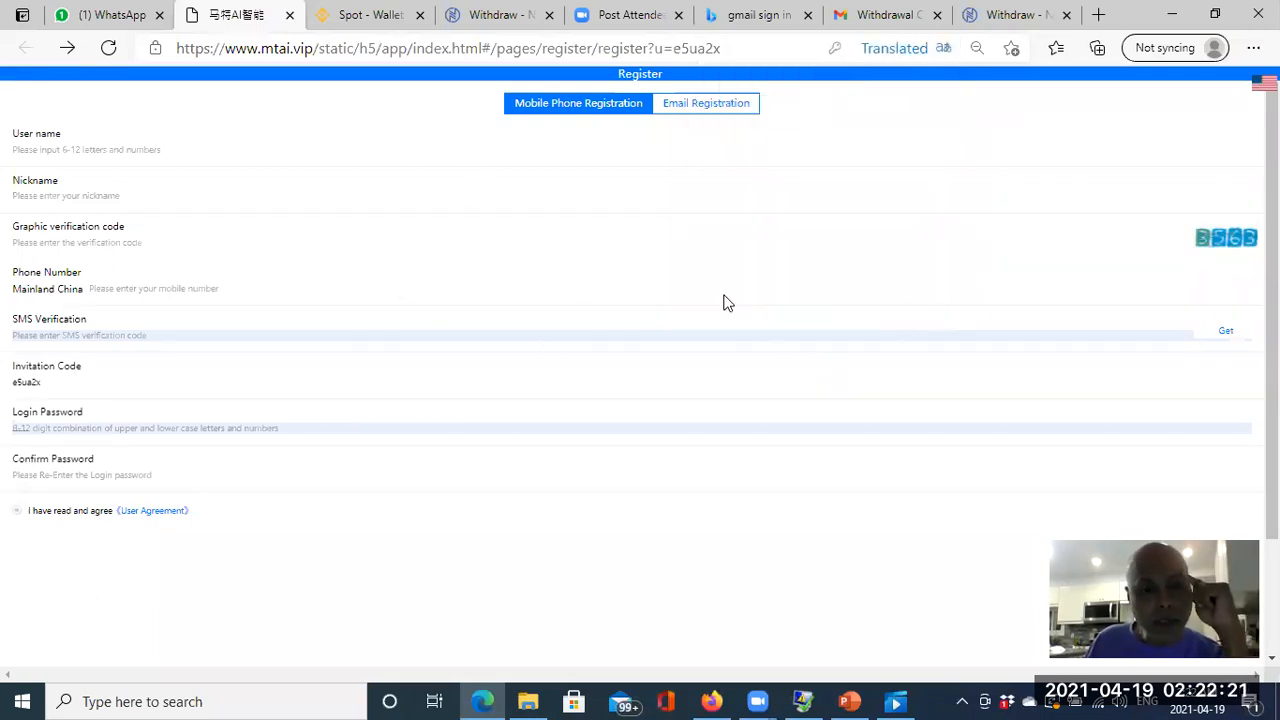
{"action": "scroll", "coordinate": [727, 303], "scroll_direction": "down", "scroll_amount": 2}
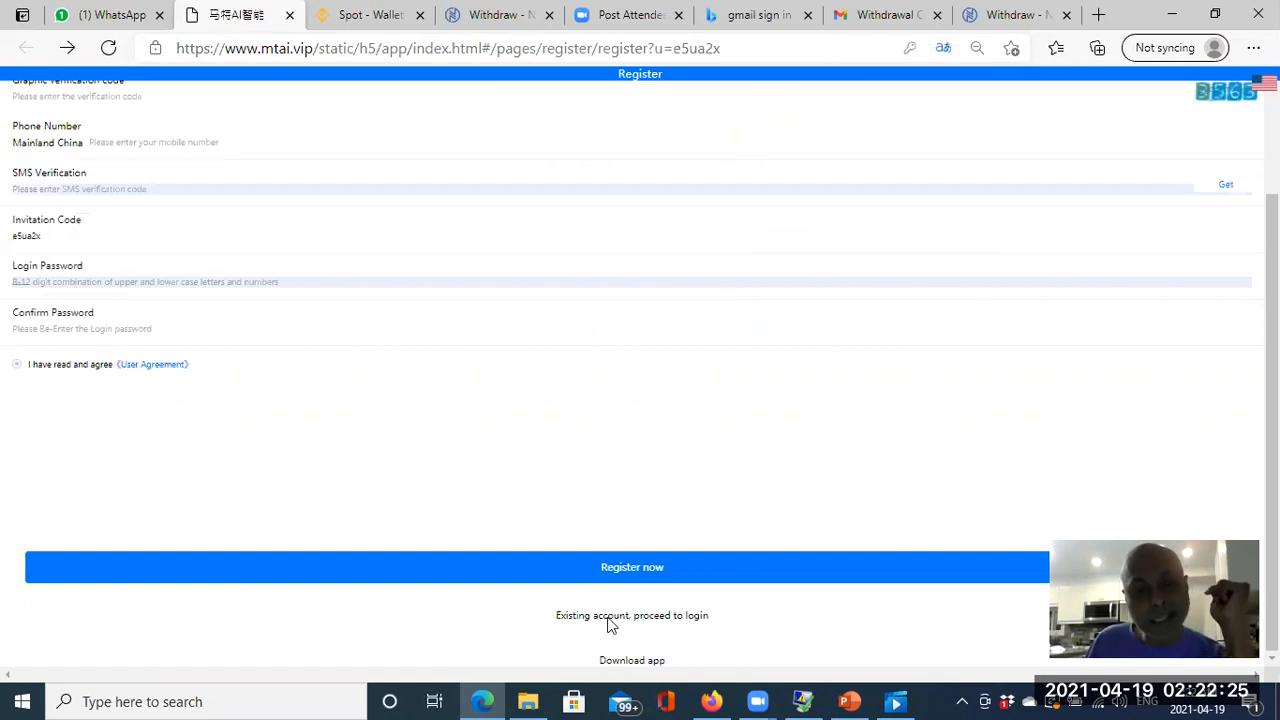
{"action": "left_click", "coordinate": [612, 616]}
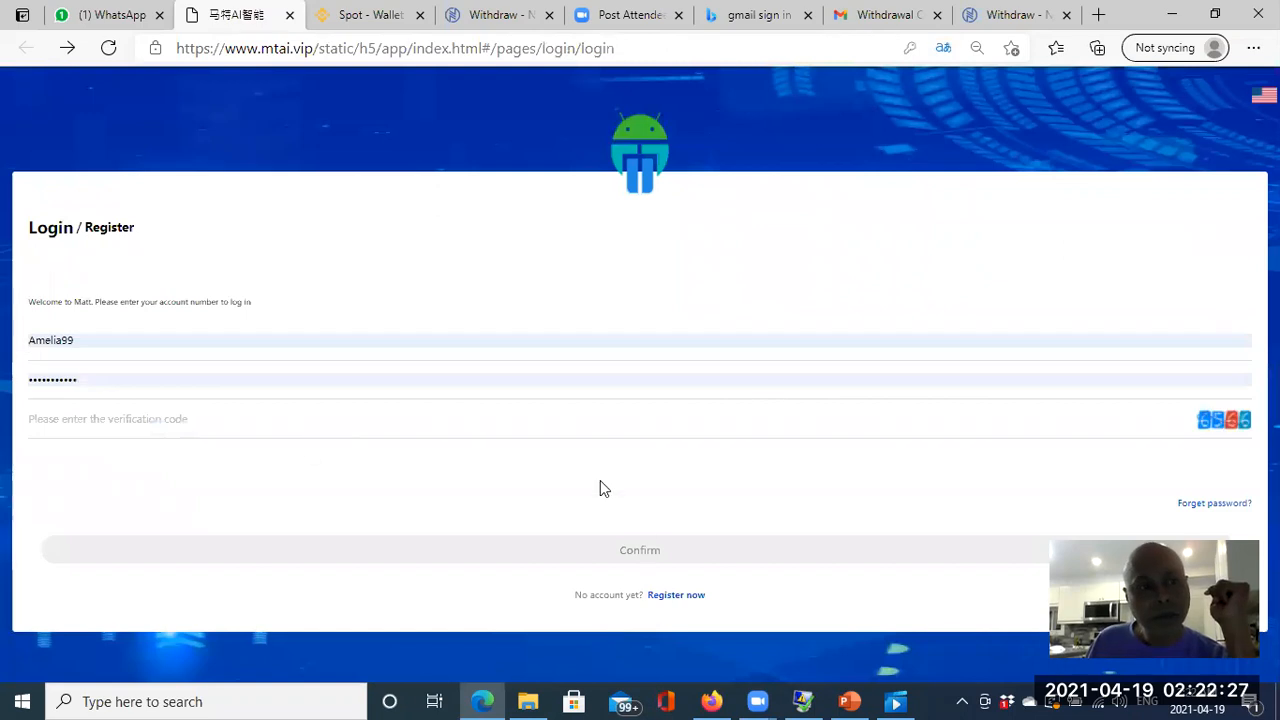
Replace the autofilled user name and password with the new account's credentials
{"action": "left_click", "coordinate": [84, 339]}
{"action": "key", "text": "BackSpace"}
{"action": "key", "text": "BackSpace"}
{"action": "key", "text": "BackSpace"}
{"action": "key", "text": "BackSpace"}
{"action": "key", "text": "BackSpace"}
{"action": "key", "text": "BackSpace"}
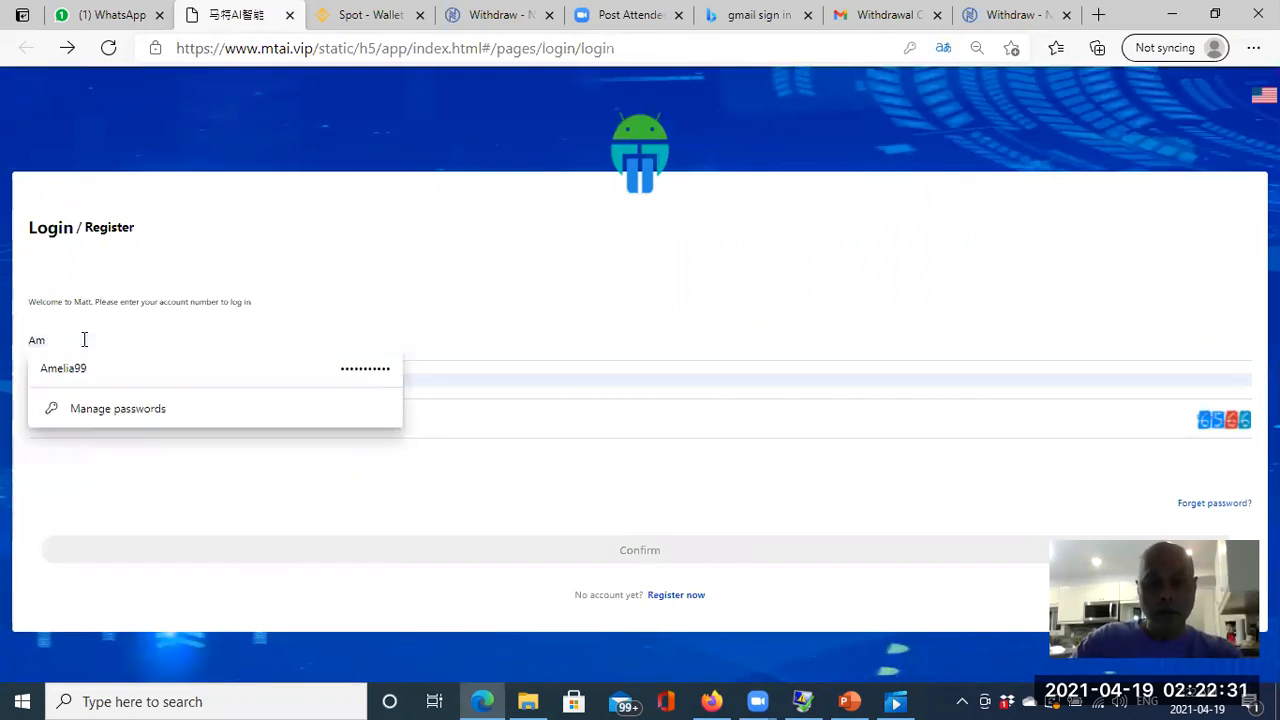
{"action": "key", "text": "BackSpace"}
{"action": "key", "text": "BackSpace"}
{"action": "key", "text": "Escape"}
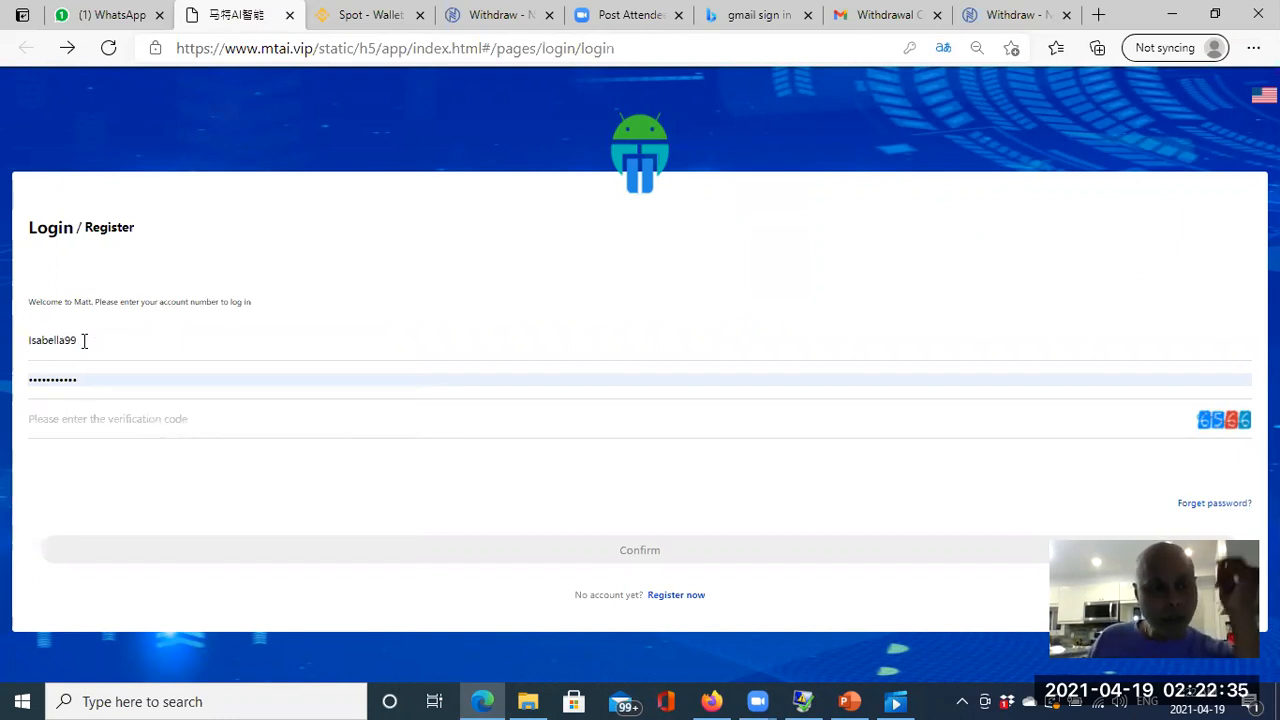
{"action": "left_click", "coordinate": [85, 380]}
{"action": "key", "text": "BackSpace"}
{"action": "key", "text": "BackSpace"}
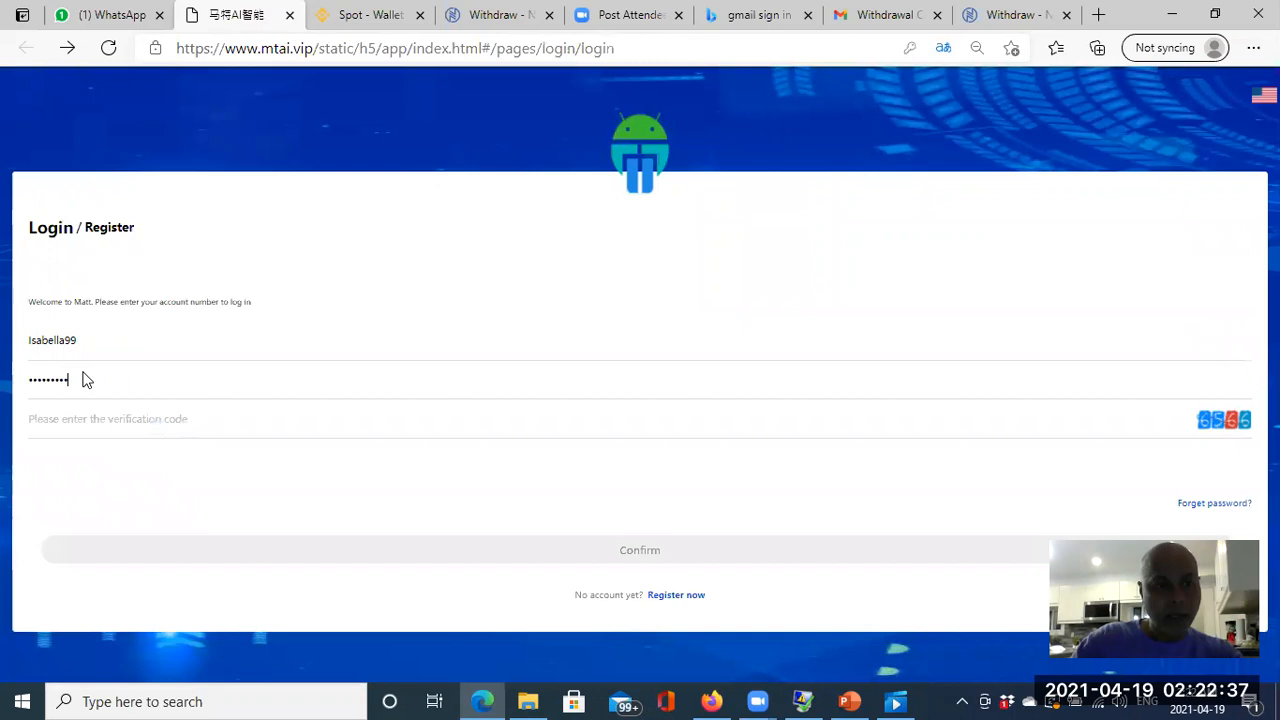
{"action": "key", "text": "BackSpace"}
{"action": "key", "text": "BackSpace"}
{"action": "key", "text": "BackSpace"}
{"action": "key", "text": "BackSpace"}
{"action": "key", "text": "BackSpace"}
{"action": "key", "text": "BackSpace"}
{"action": "key", "text": "BackSpace"}
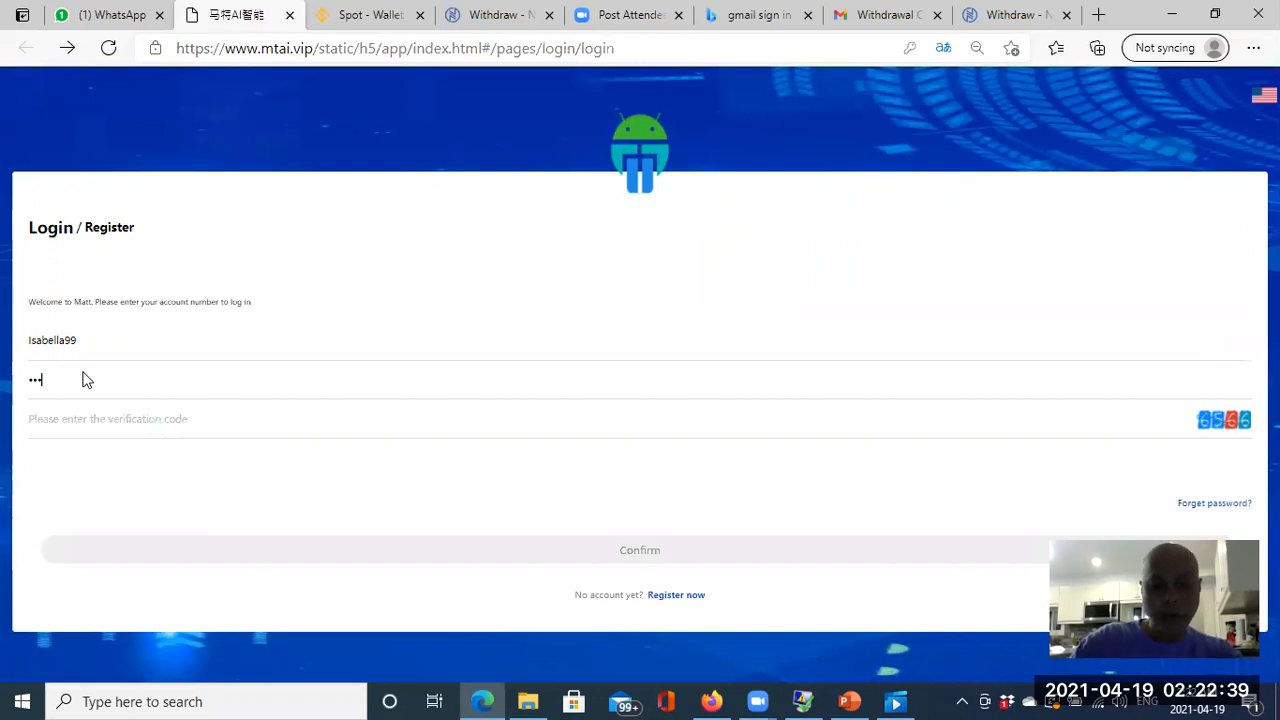
{"action": "key", "text": "BackSpace"}
{"action": "key", "text": "BackSpace"}
{"action": "type", "text": "••••"}
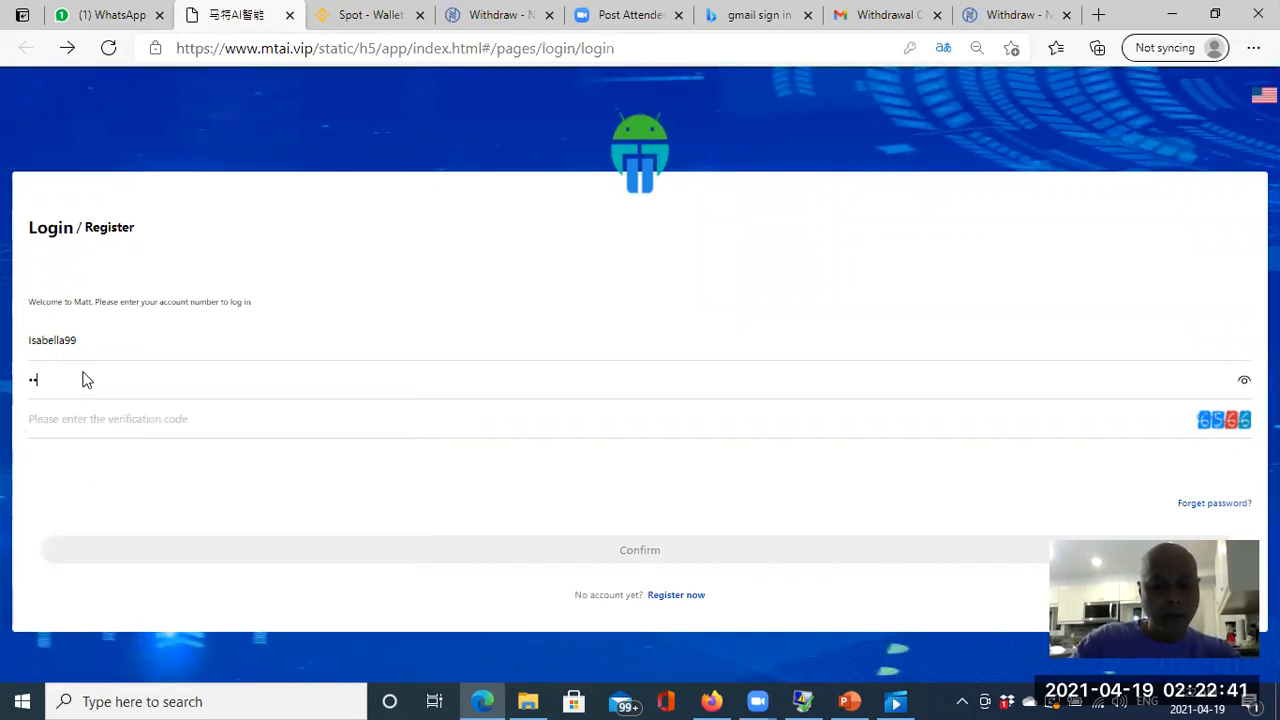
{"action": "type", "text": "•••••••"}
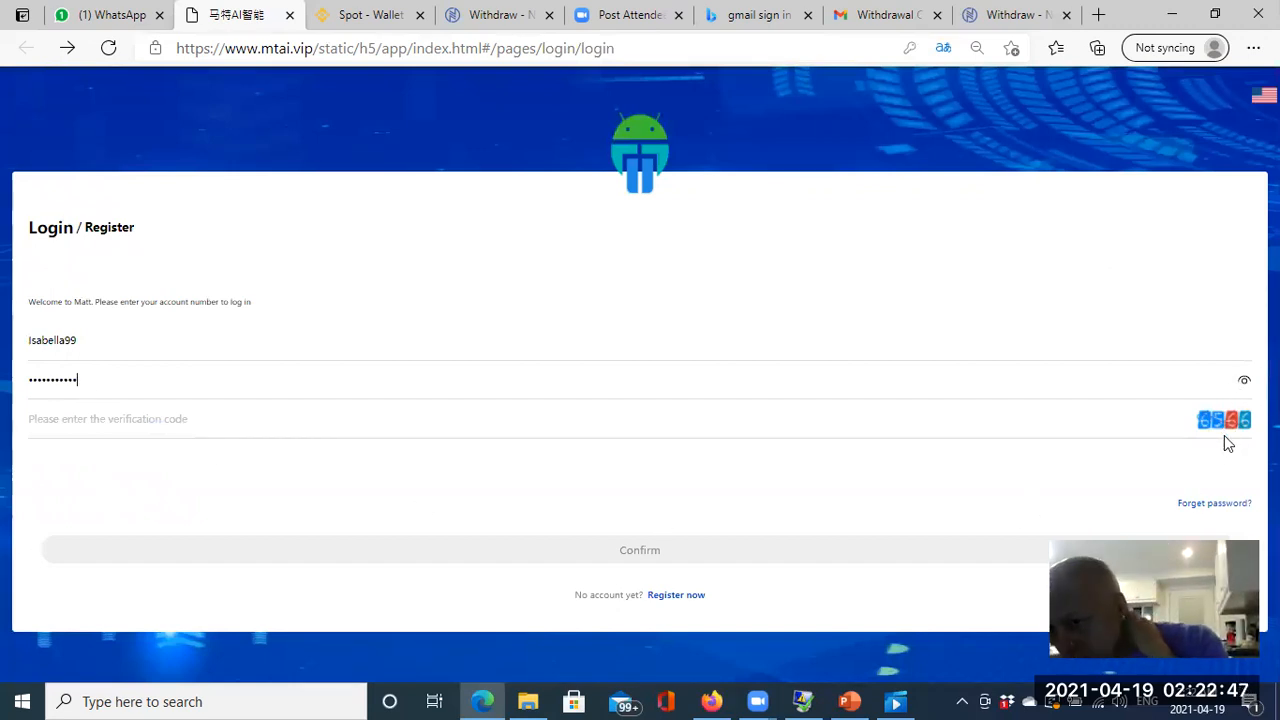
Enter the graphic verification code and confirm the login
{"action": "left_click", "coordinate": [43, 419]}
{"action": "type", "text": "6556"}
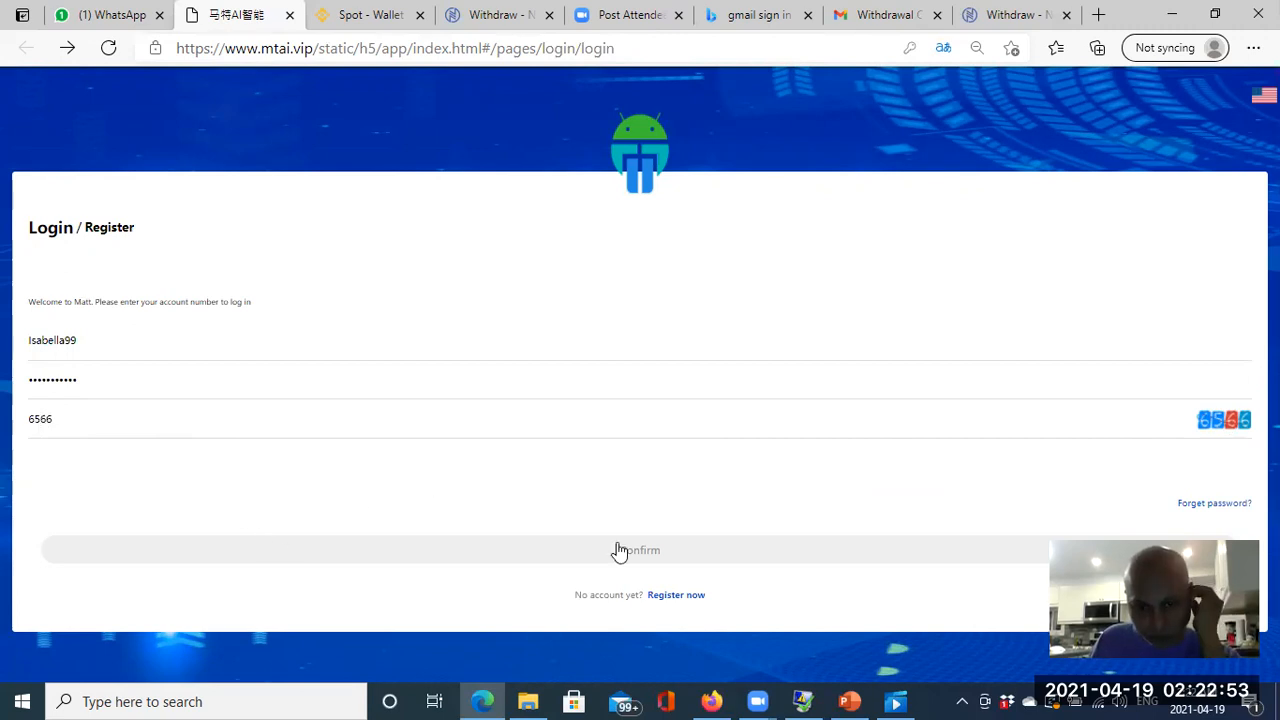
{"action": "left_click", "coordinate": [628, 556]}
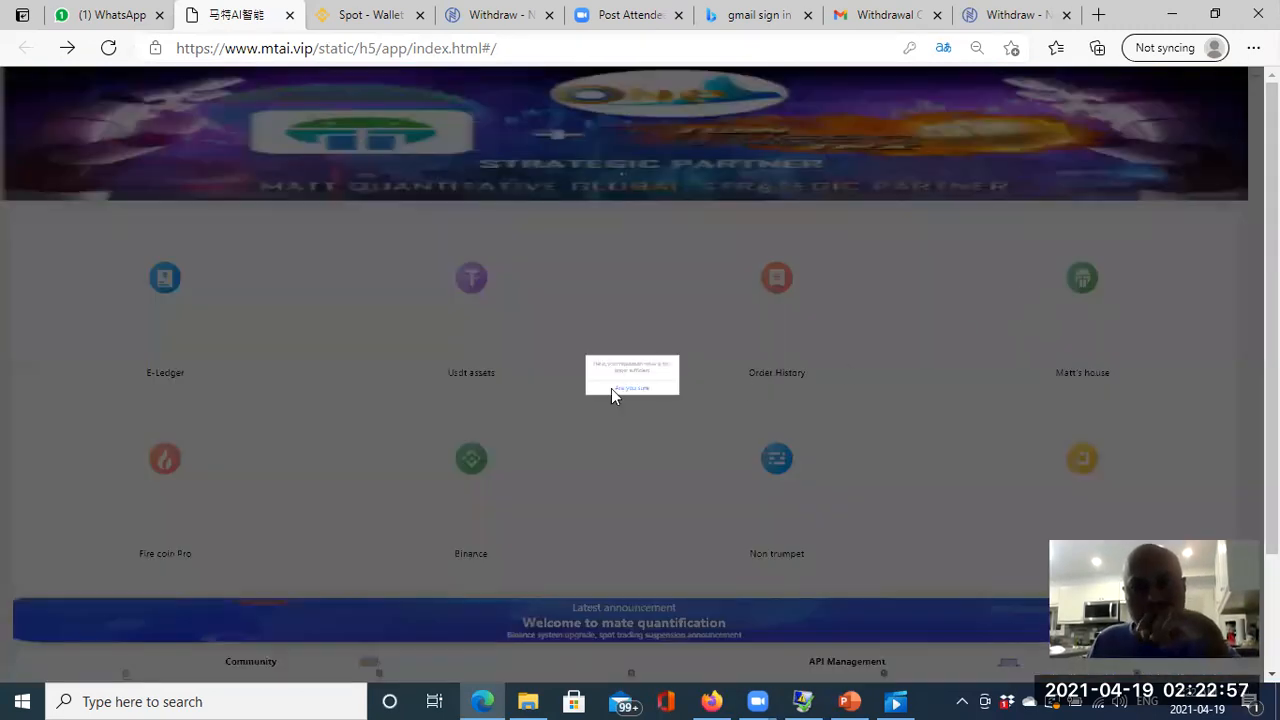
Dismiss the dashboard notice and open the browser developer tools with F12
{"action": "left_click", "coordinate": [622, 388]}
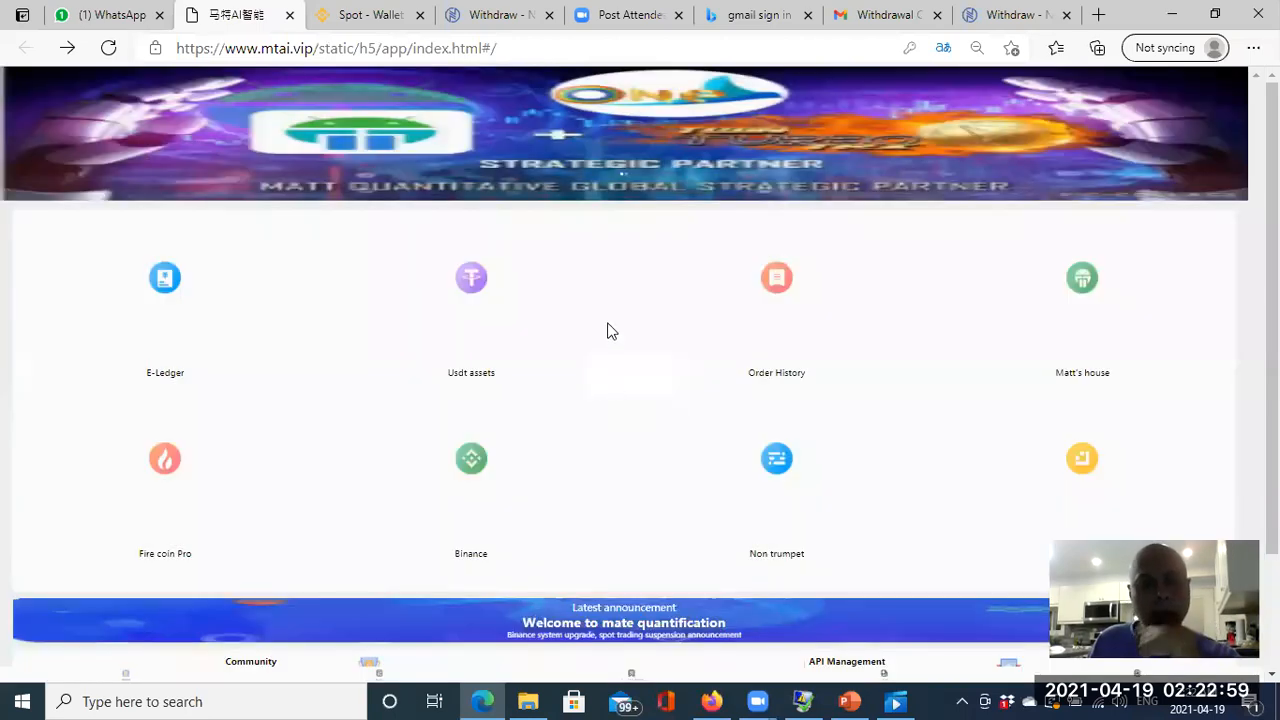
{"action": "right_click", "coordinate": [612, 240]}
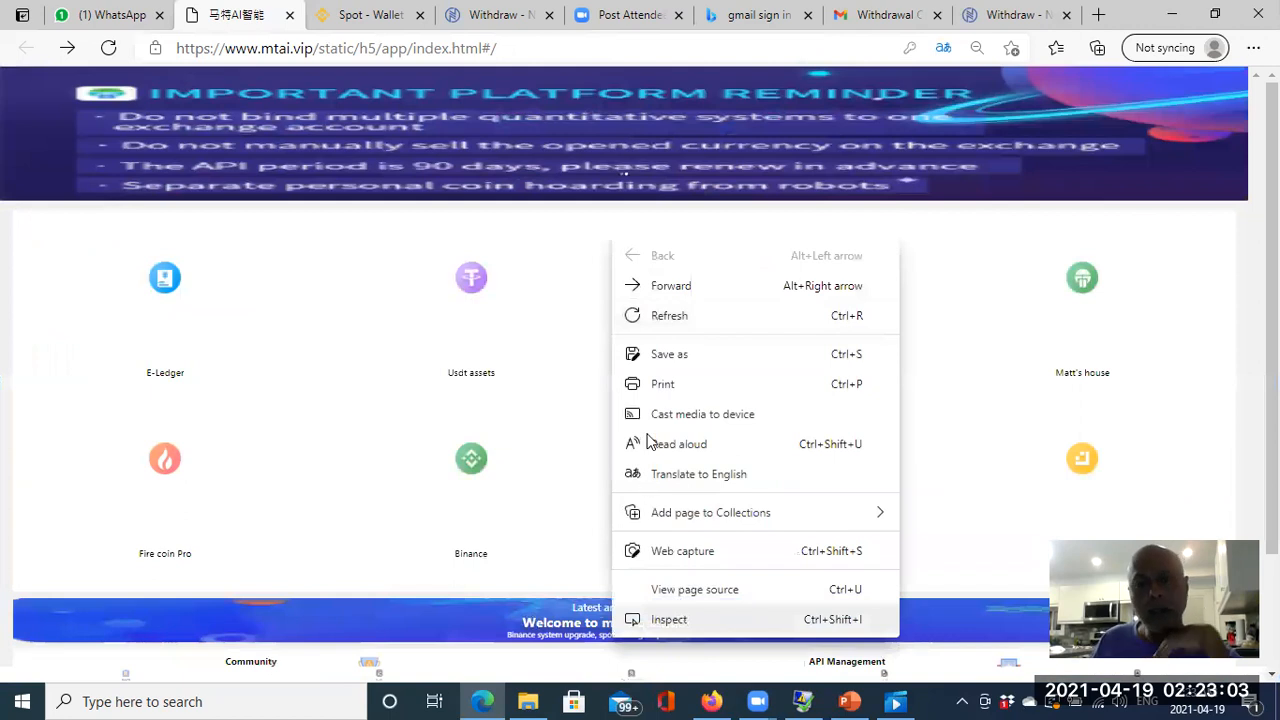
{"action": "key", "text": "Escape"}
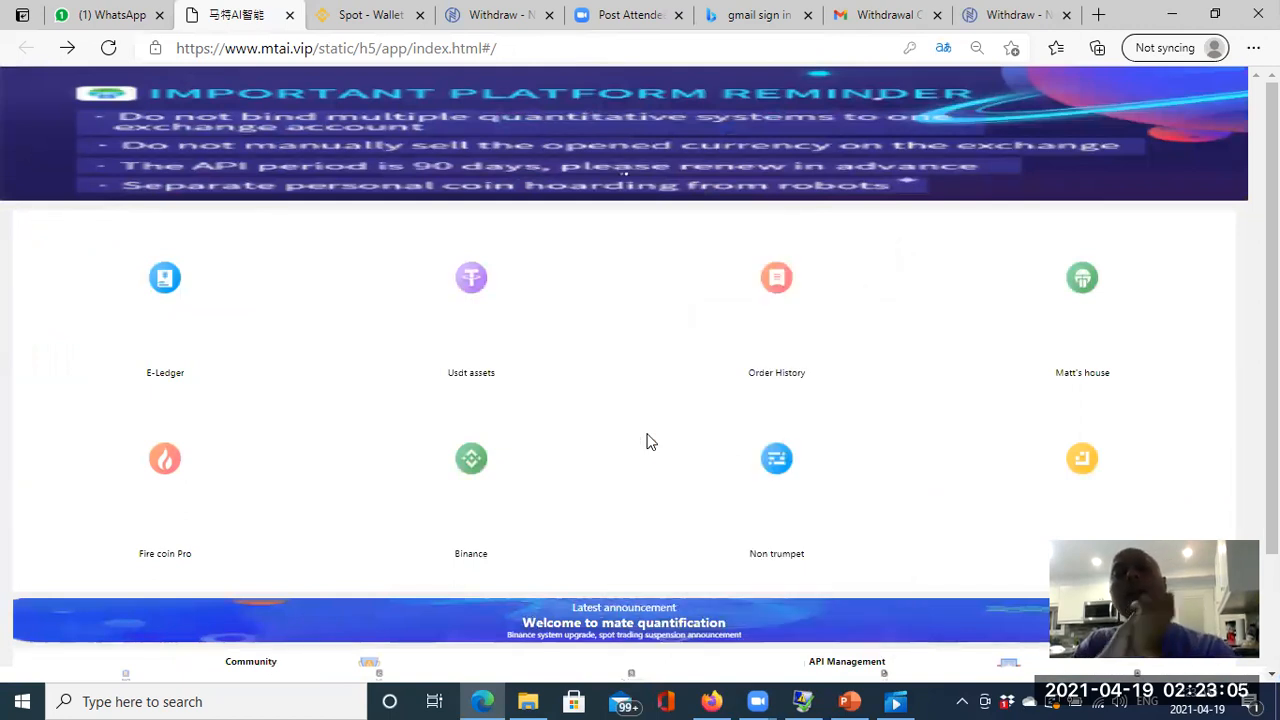
{"action": "key", "text": "F12"}
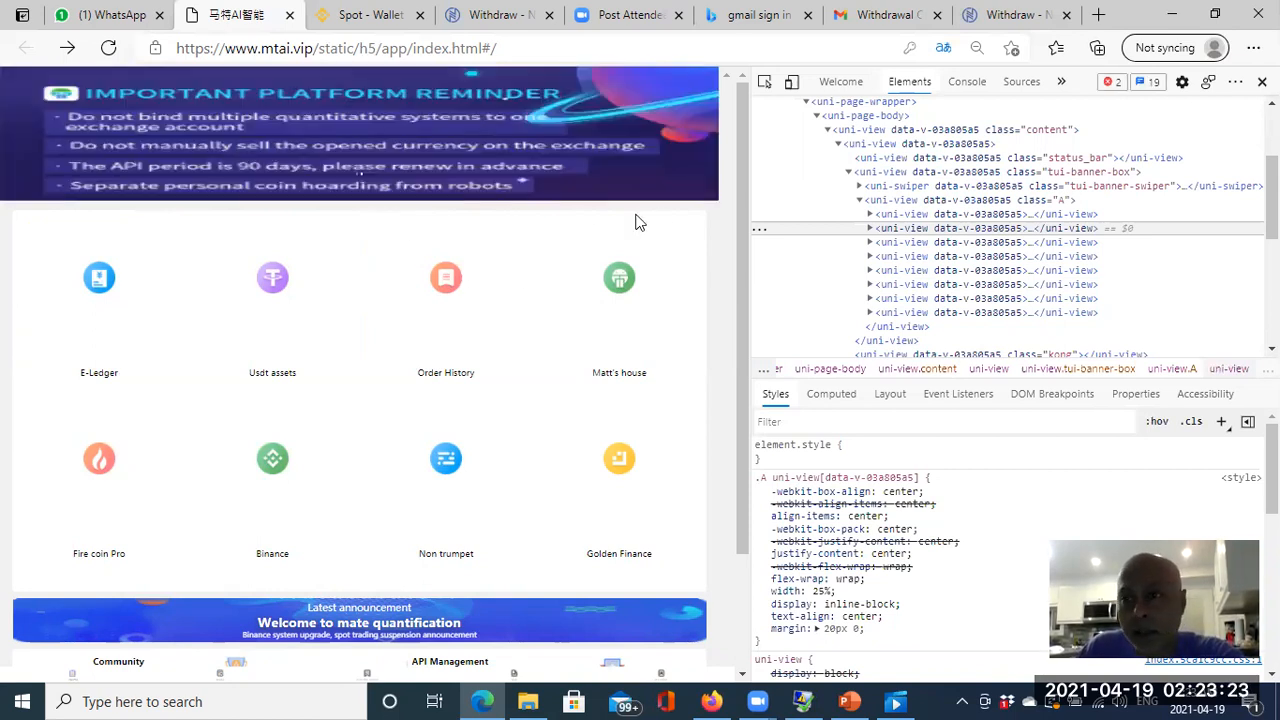
Inspect the Order History element, then open the Usdt assets page
{"action": "right_click", "coordinate": [388, 233]}
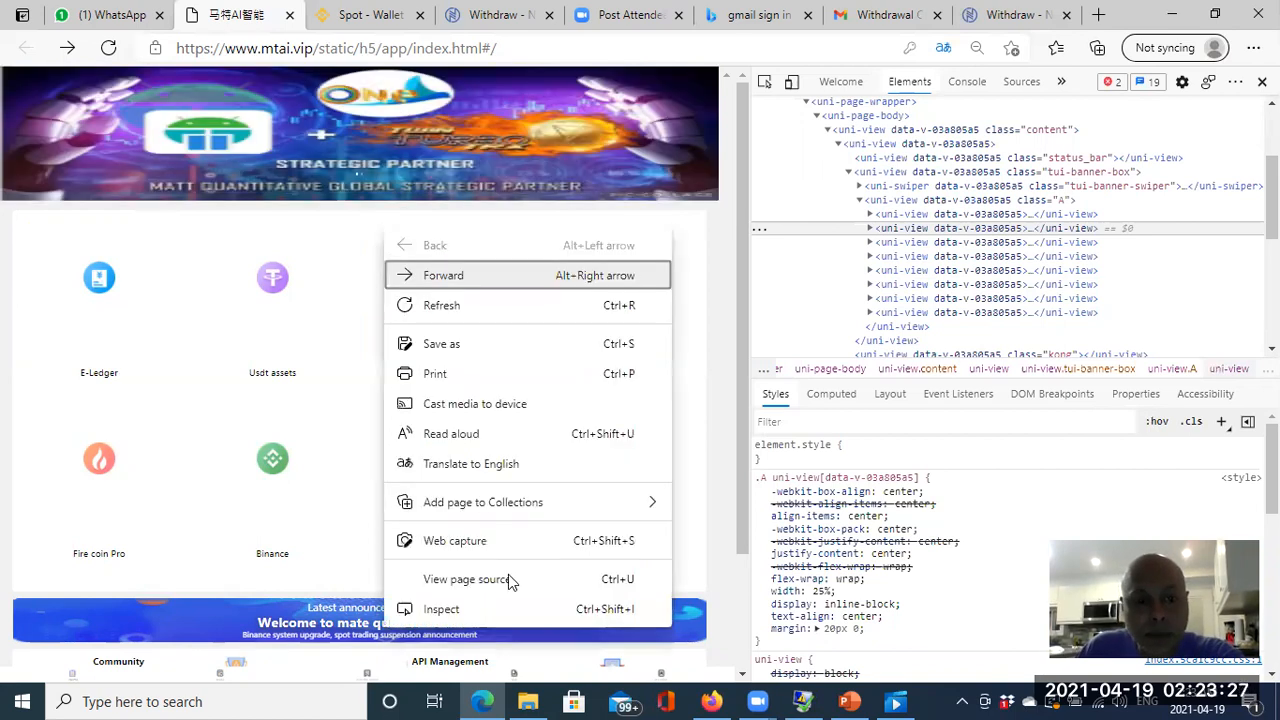
{"action": "left_click", "coordinate": [450, 612]}
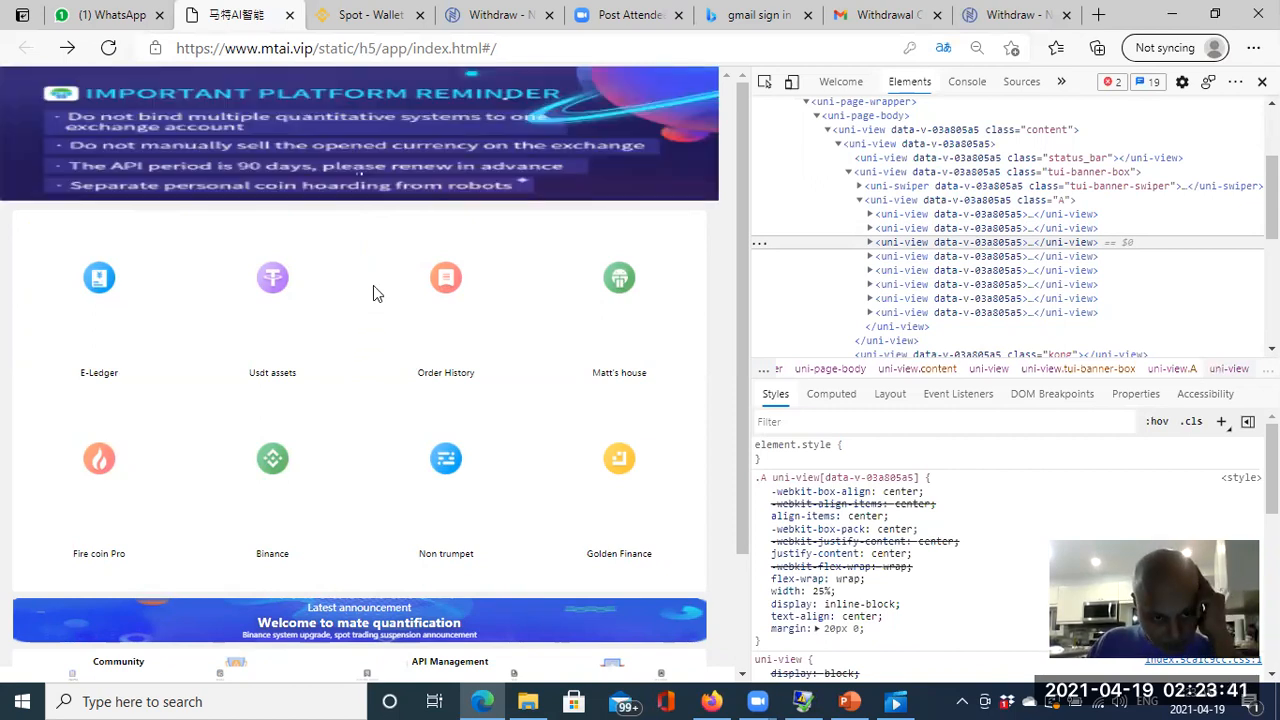
{"action": "scroll", "coordinate": [345, 372], "scroll_direction": "down", "scroll_amount": 2}
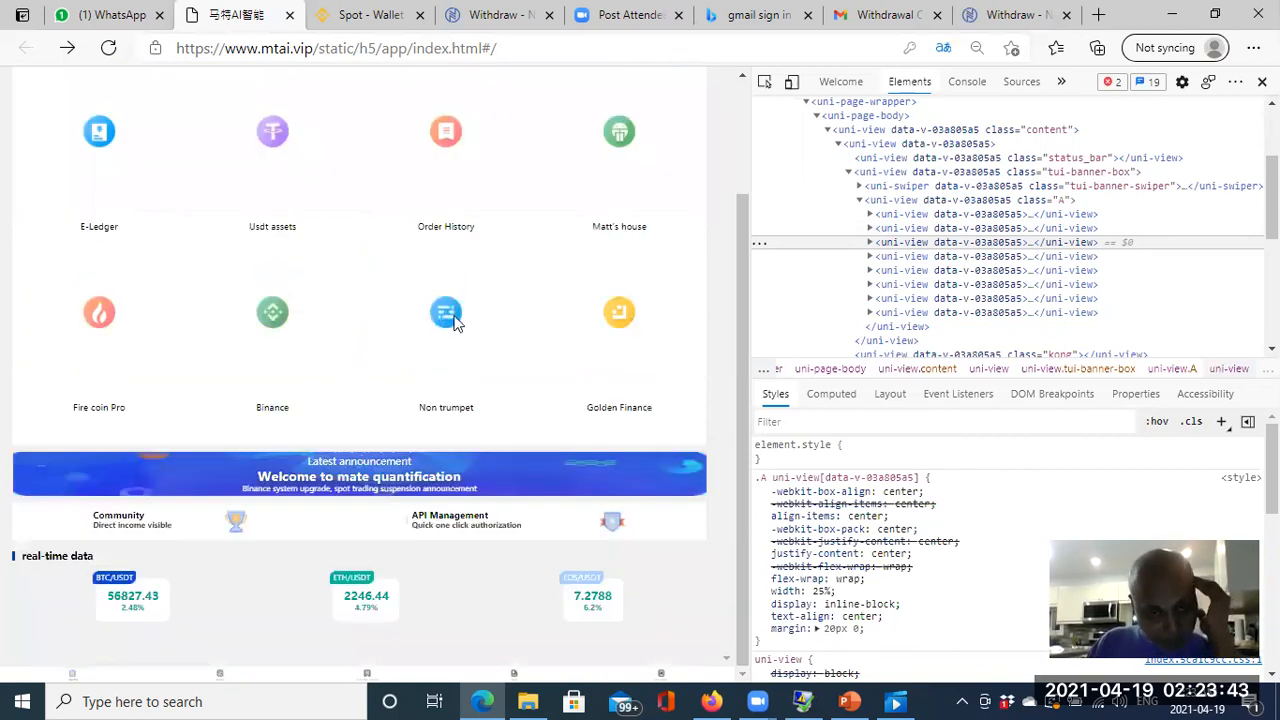
{"action": "scroll", "coordinate": [332, 310], "scroll_direction": "up", "scroll_amount": 2}
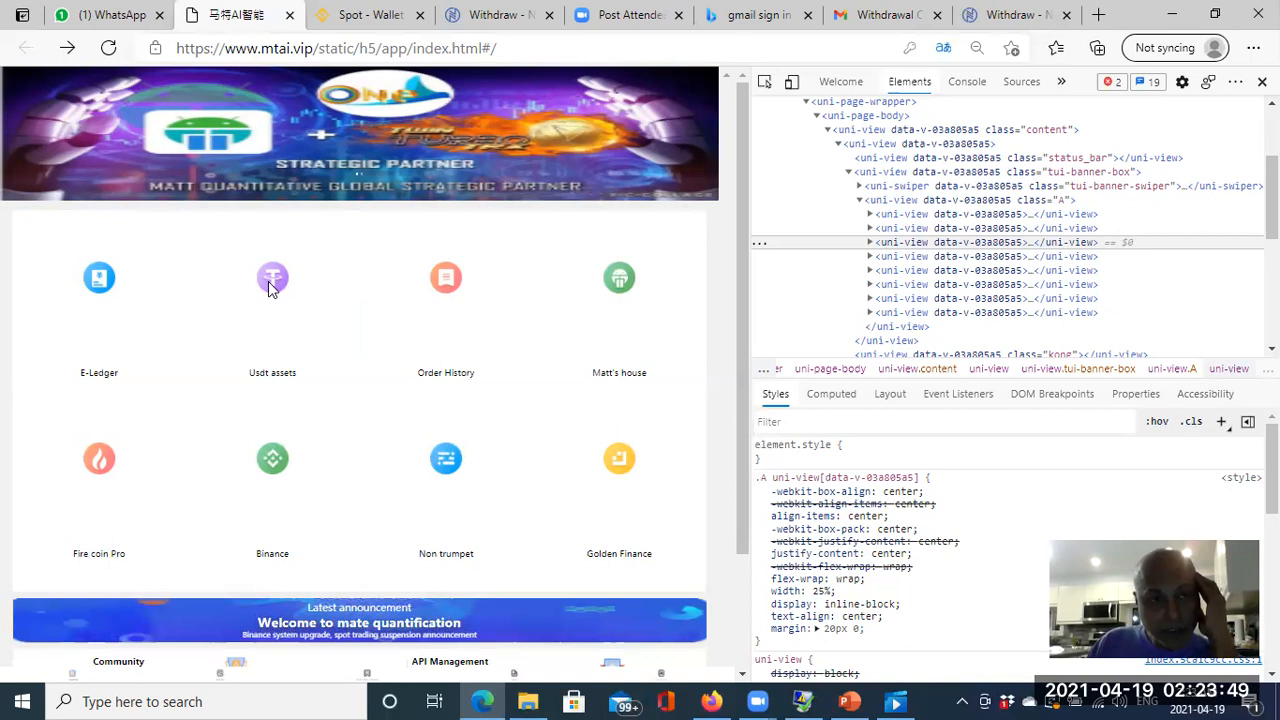
{"action": "left_click", "coordinate": [312, 328]}
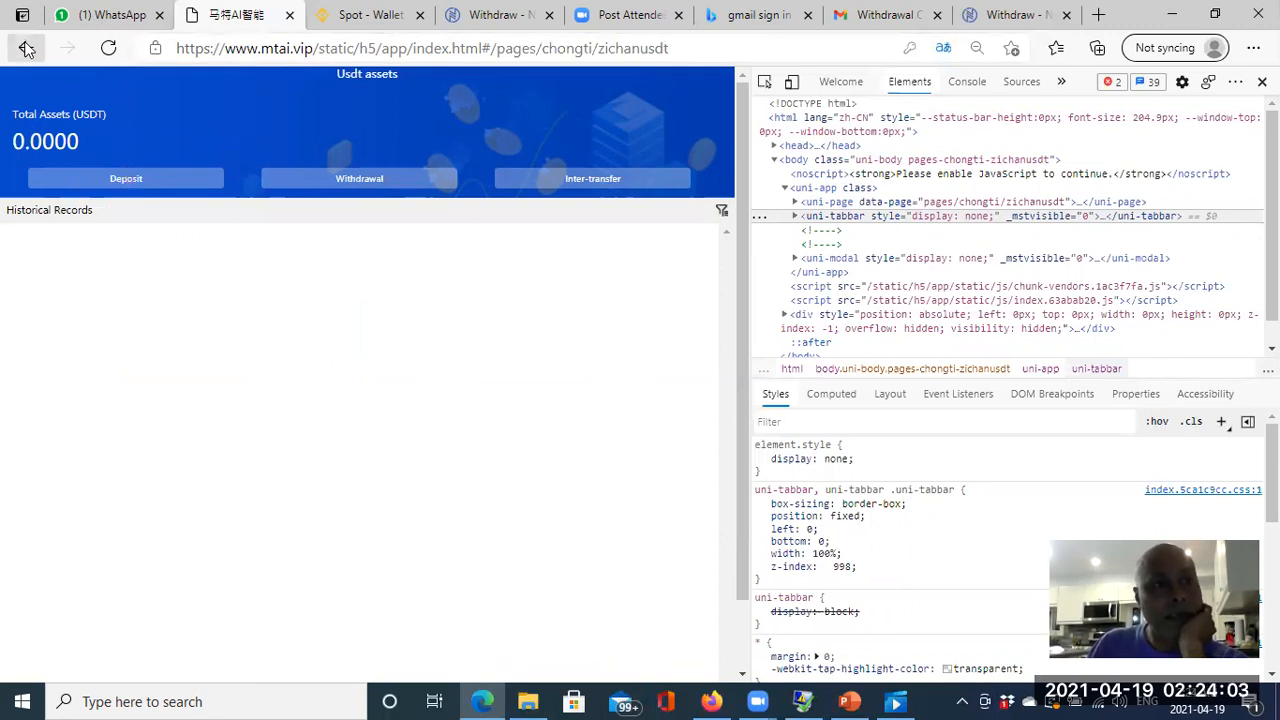
Go back to the dashboard, close its popup, and open Settings from the Mine profile page
{"action": "key", "text": "alt+Left"}
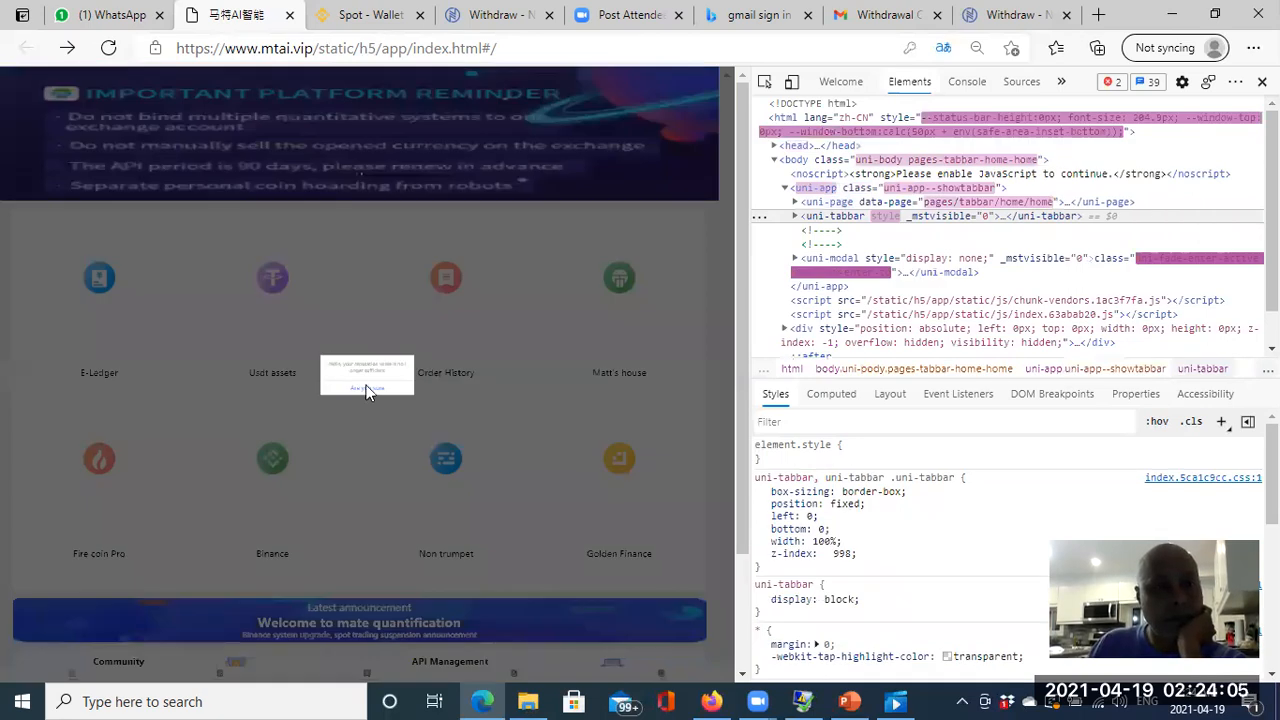
{"action": "left_click", "coordinate": [378, 393]}
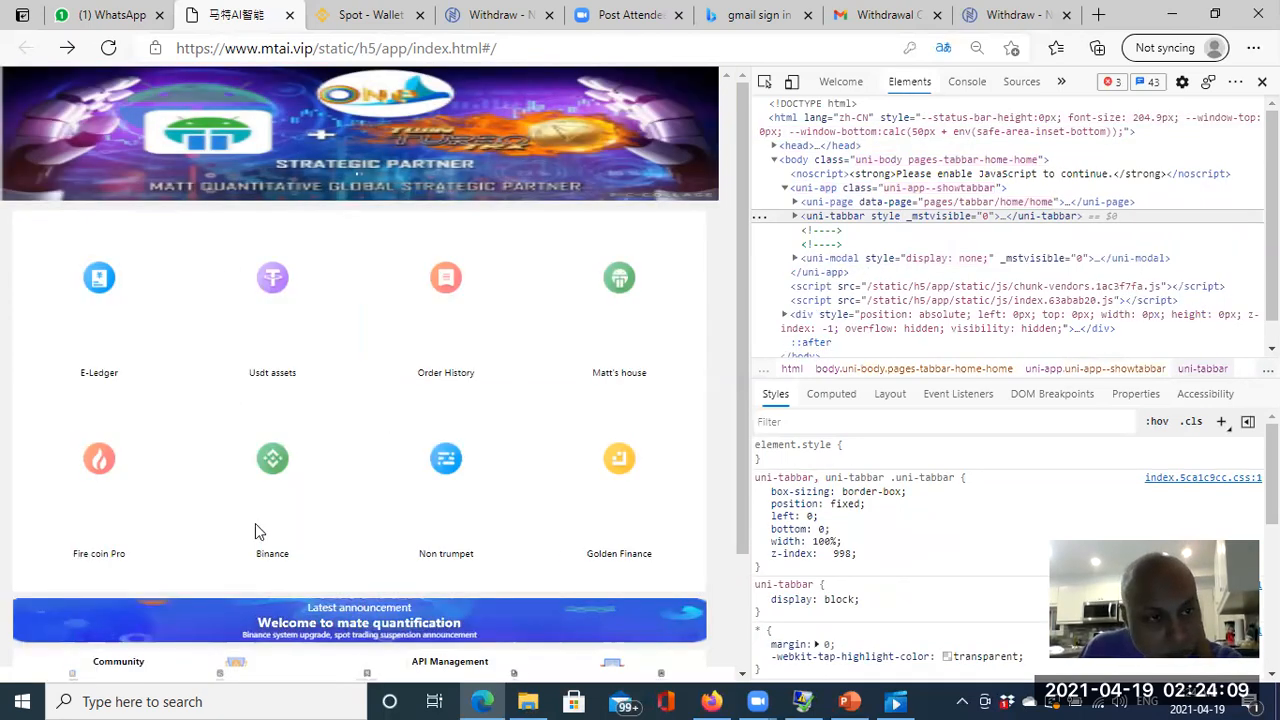
{"action": "left_click", "coordinate": [664, 675]}
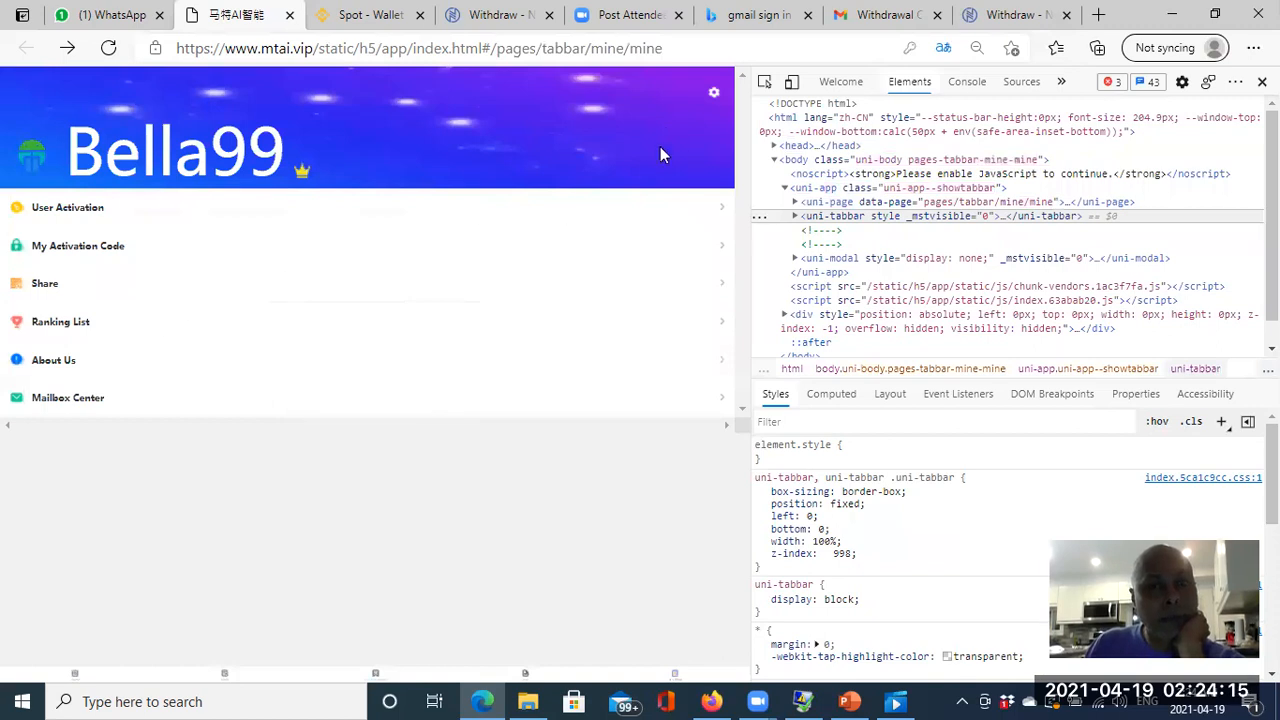
{"action": "left_click", "coordinate": [714, 97]}
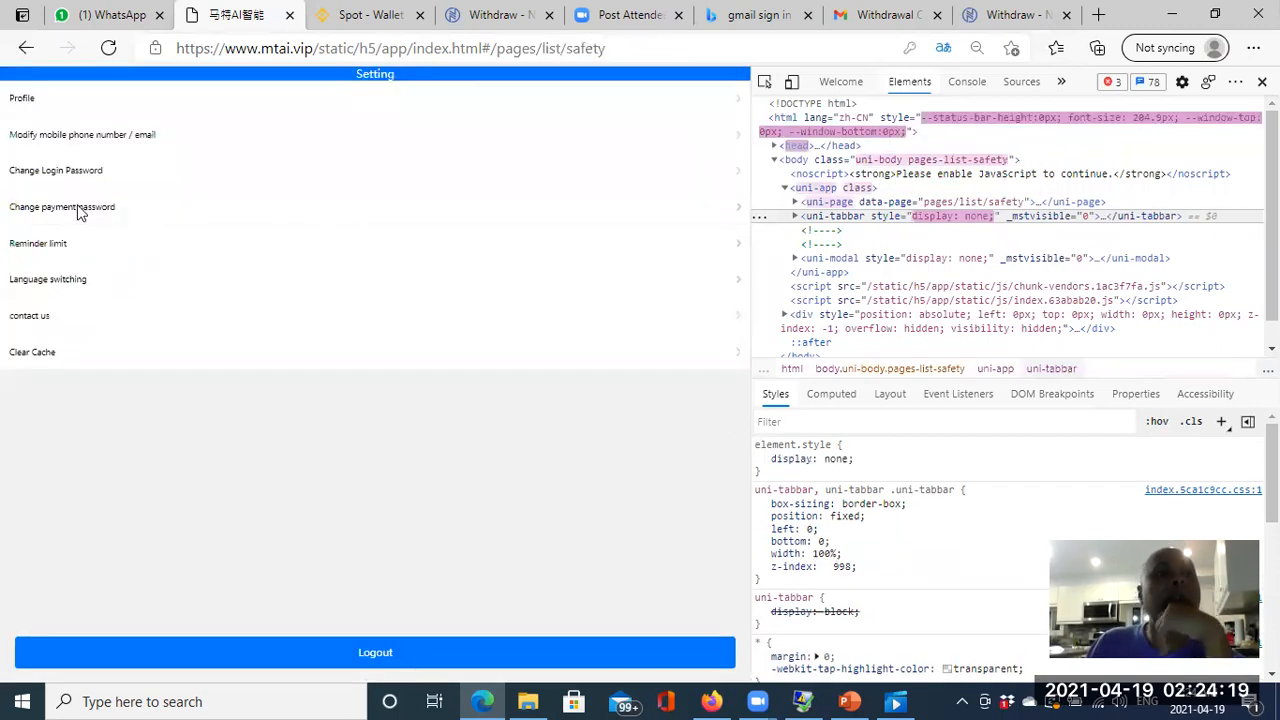
Open the payment password form, translate it to English, and choose email verification
{"action": "left_click", "coordinate": [80, 212]}
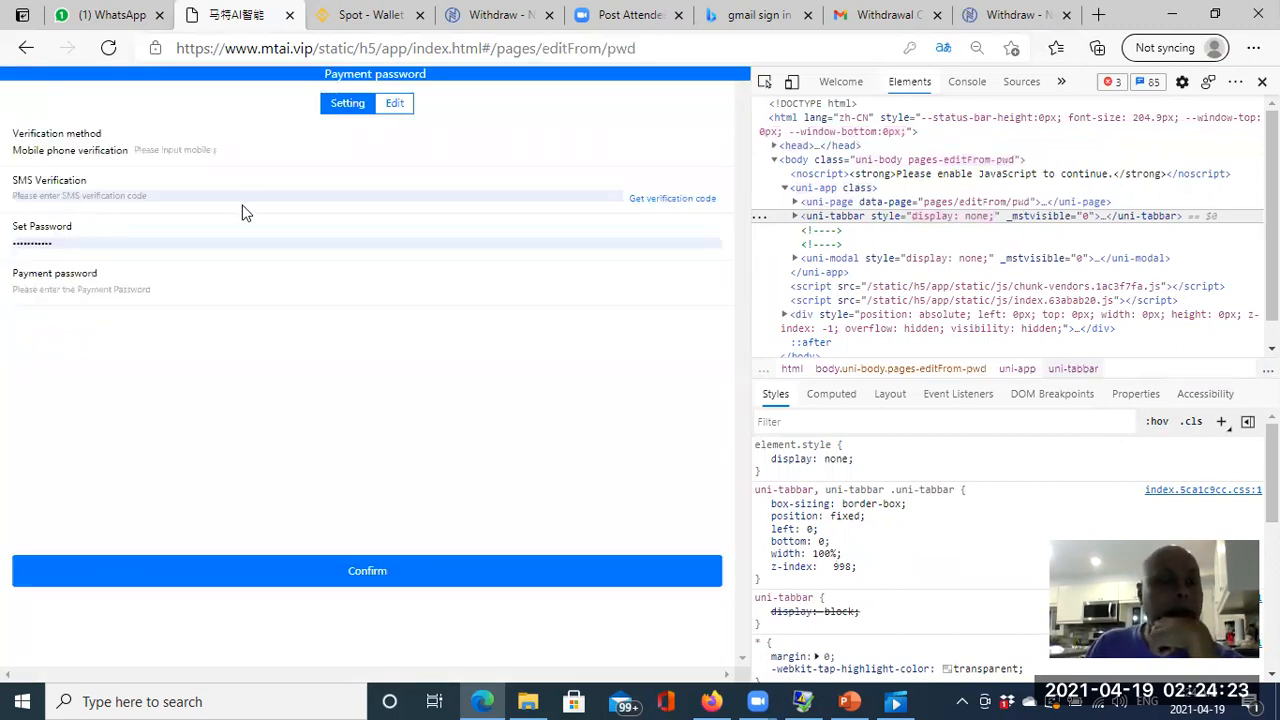
{"action": "left_click", "coordinate": [79, 152]}
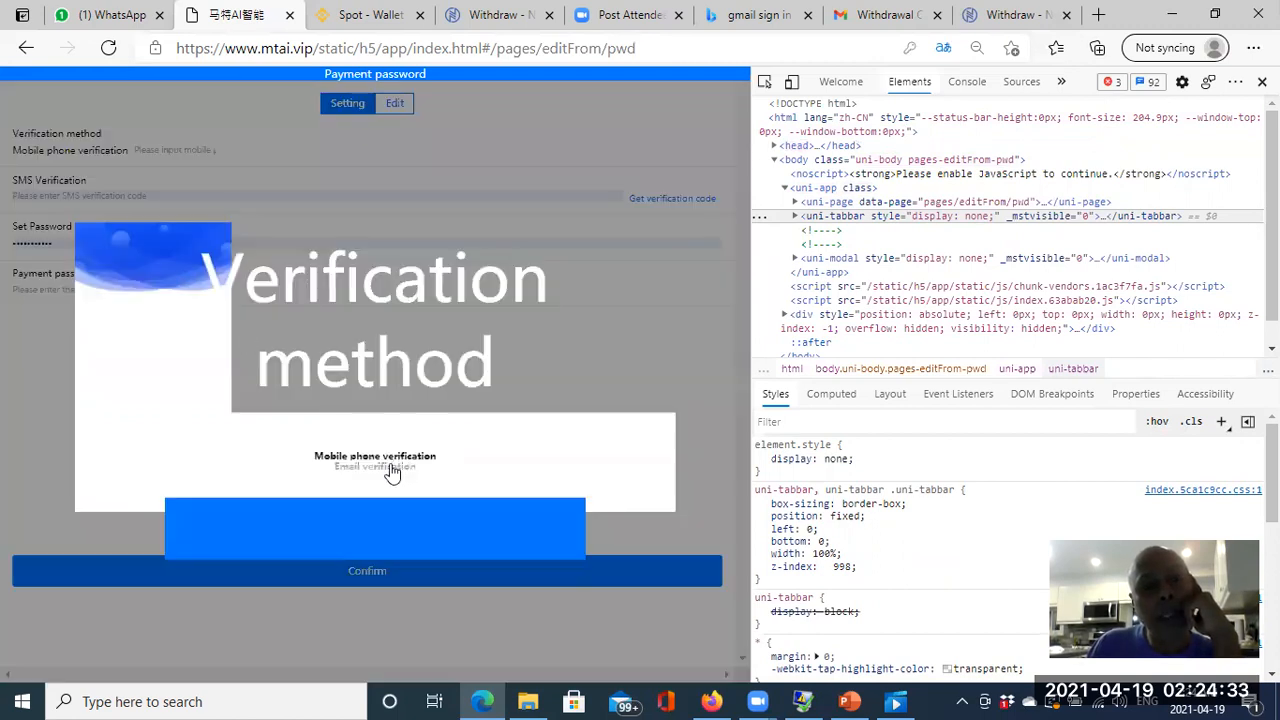
{"action": "left_click", "coordinate": [392, 468]}
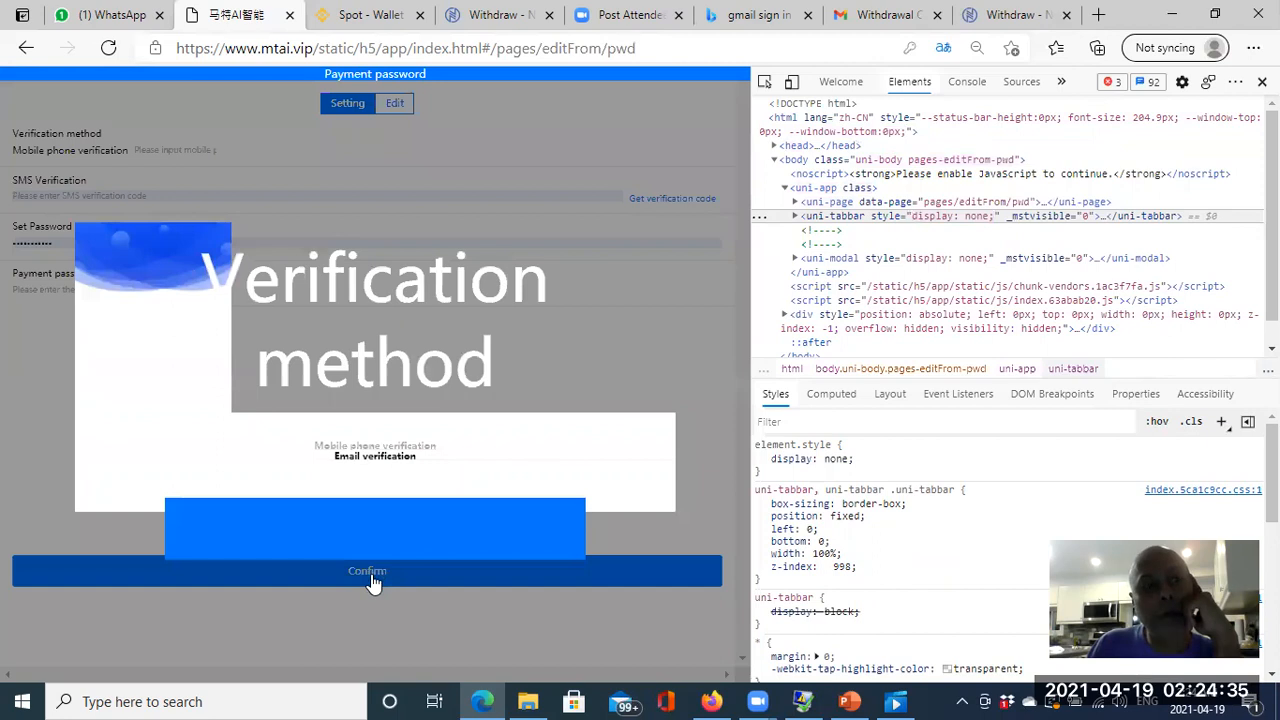
{"action": "left_click", "coordinate": [371, 577]}
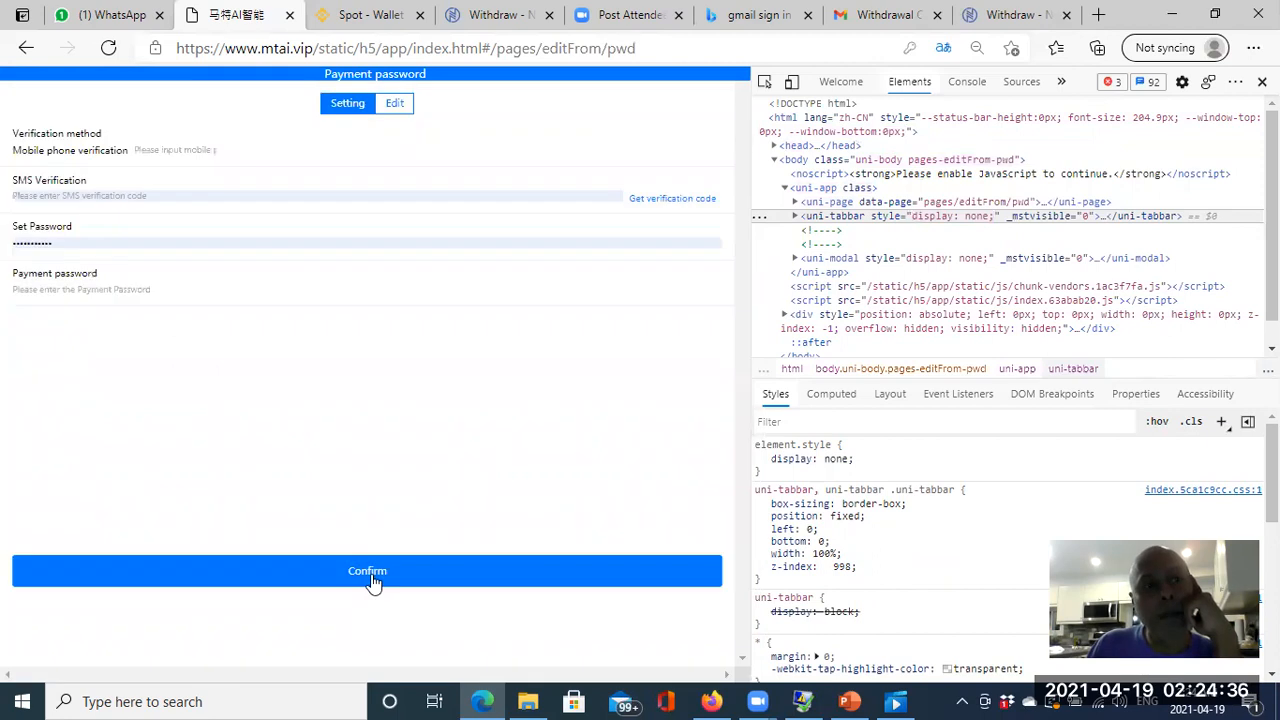
{"action": "left_click", "coordinate": [70, 155]}
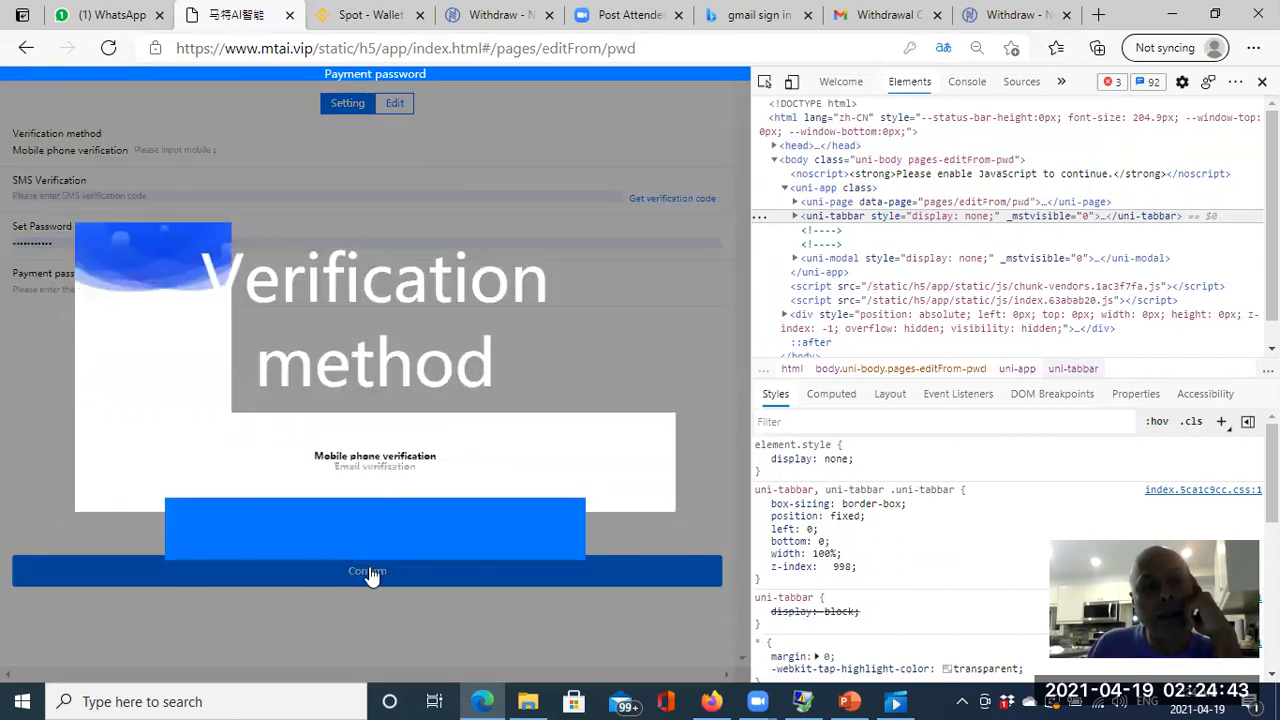
{"action": "scroll", "coordinate": [370, 577], "scroll_direction": "down", "scroll_amount": 1}
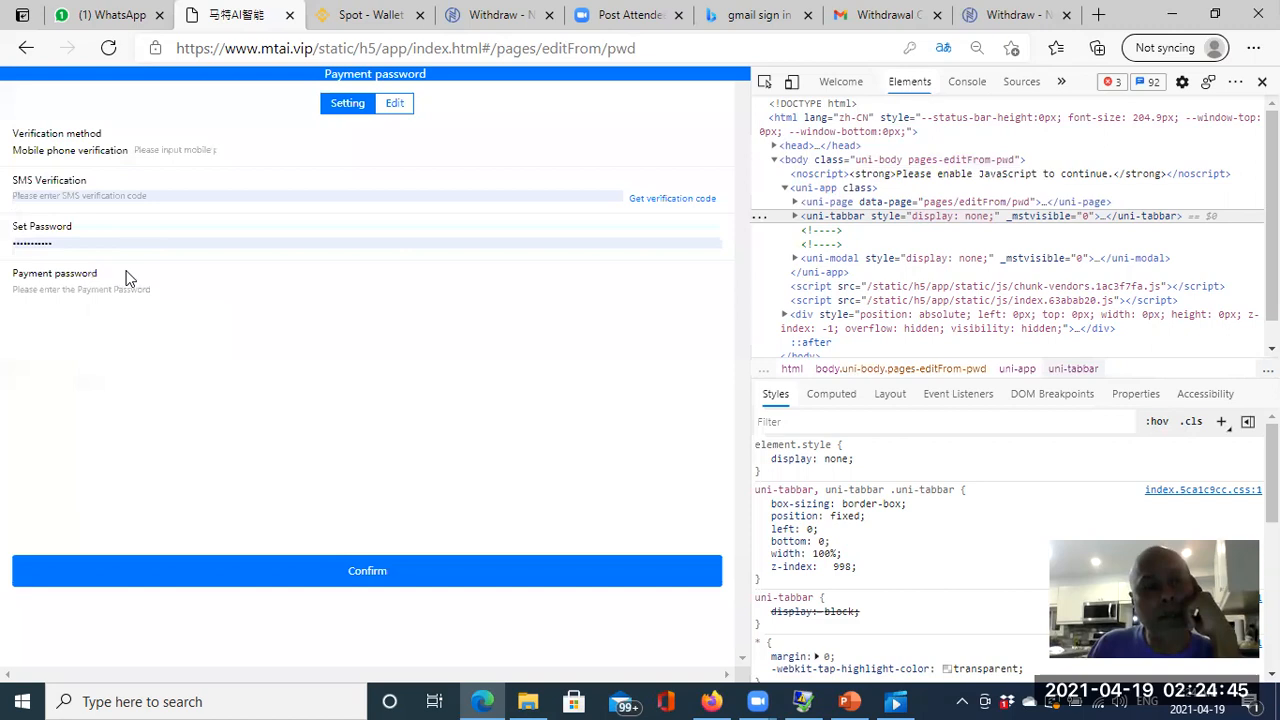
{"action": "left_click", "coordinate": [108, 50]}
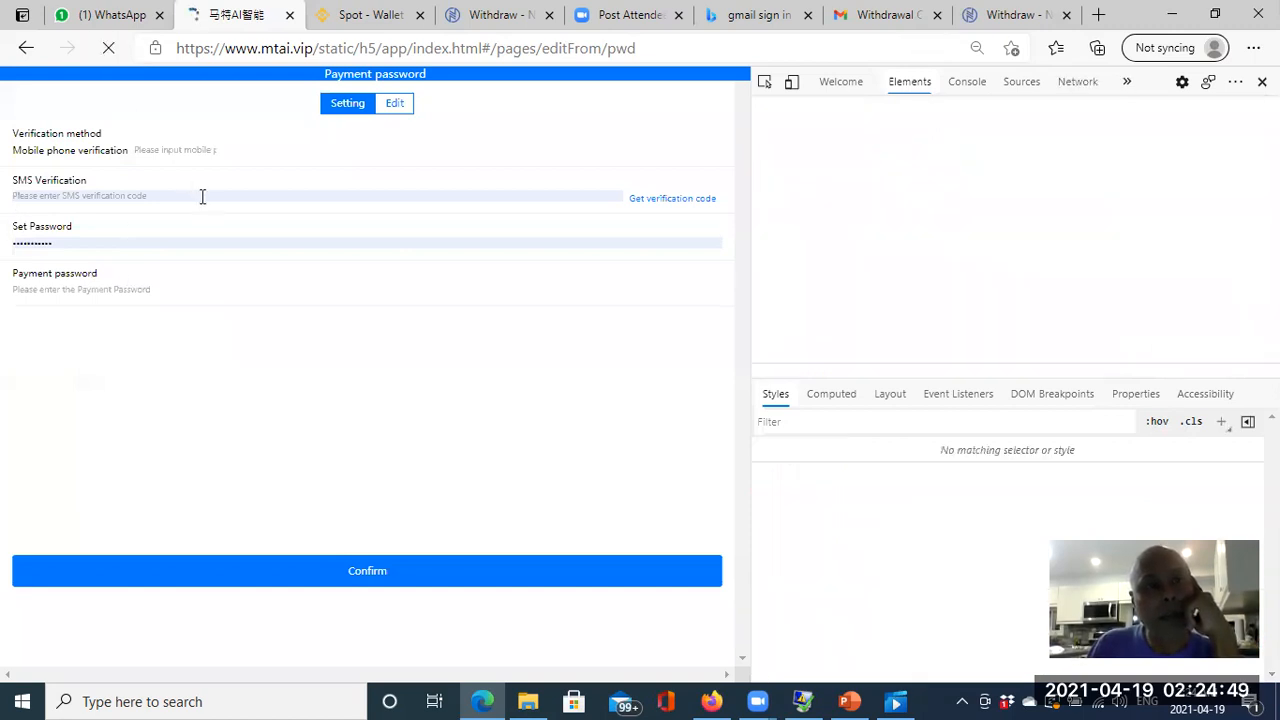
{"action": "left_click", "coordinate": [755, 248]}
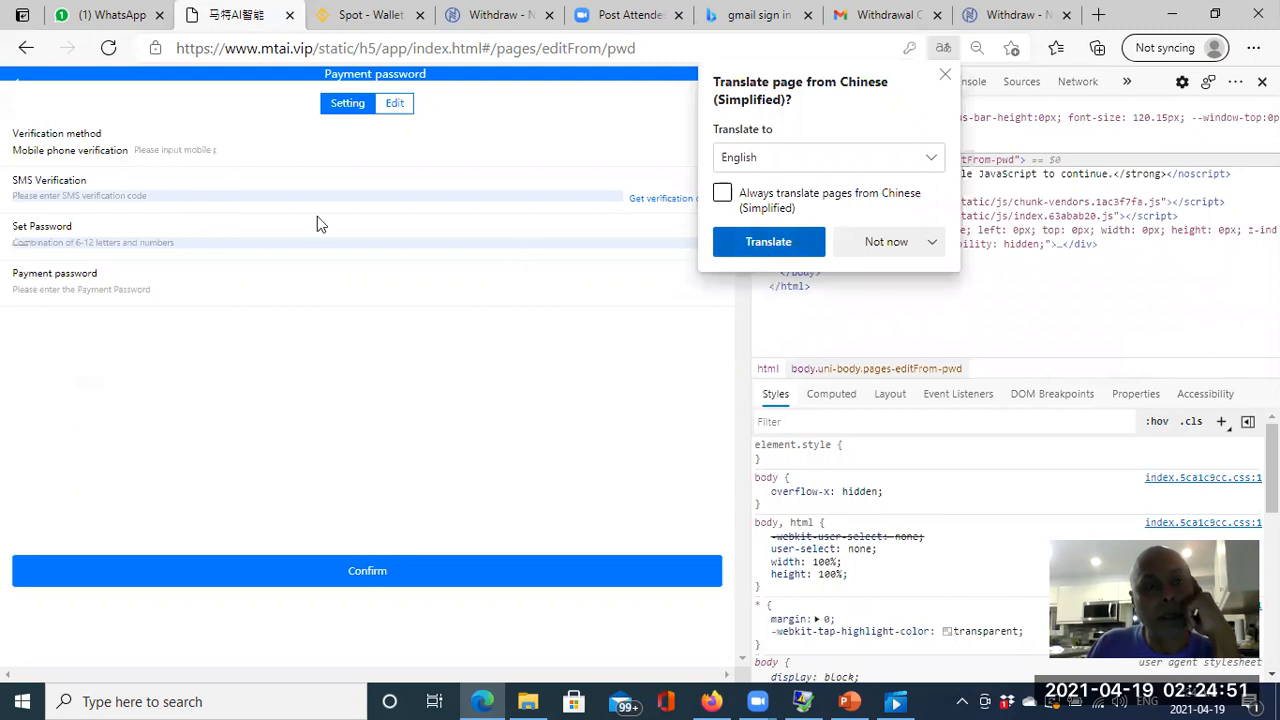
{"action": "left_click", "coordinate": [68, 152]}
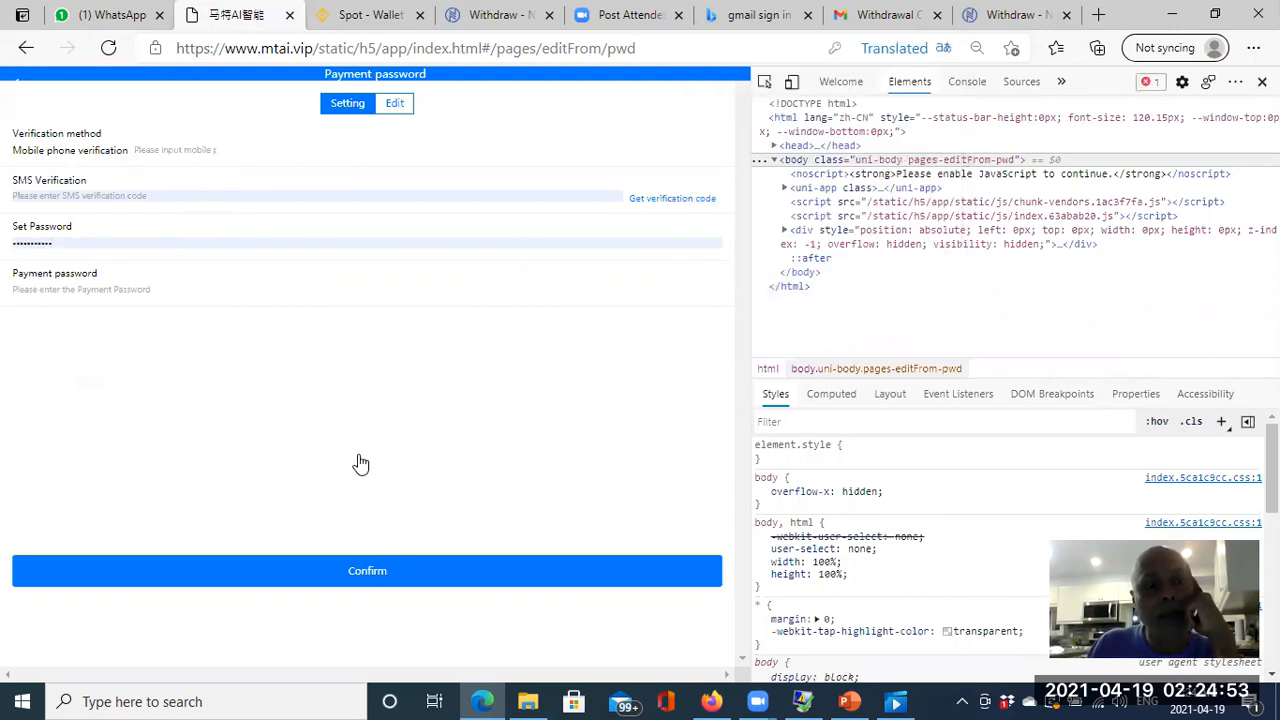
{"action": "left_click", "coordinate": [355, 472]}
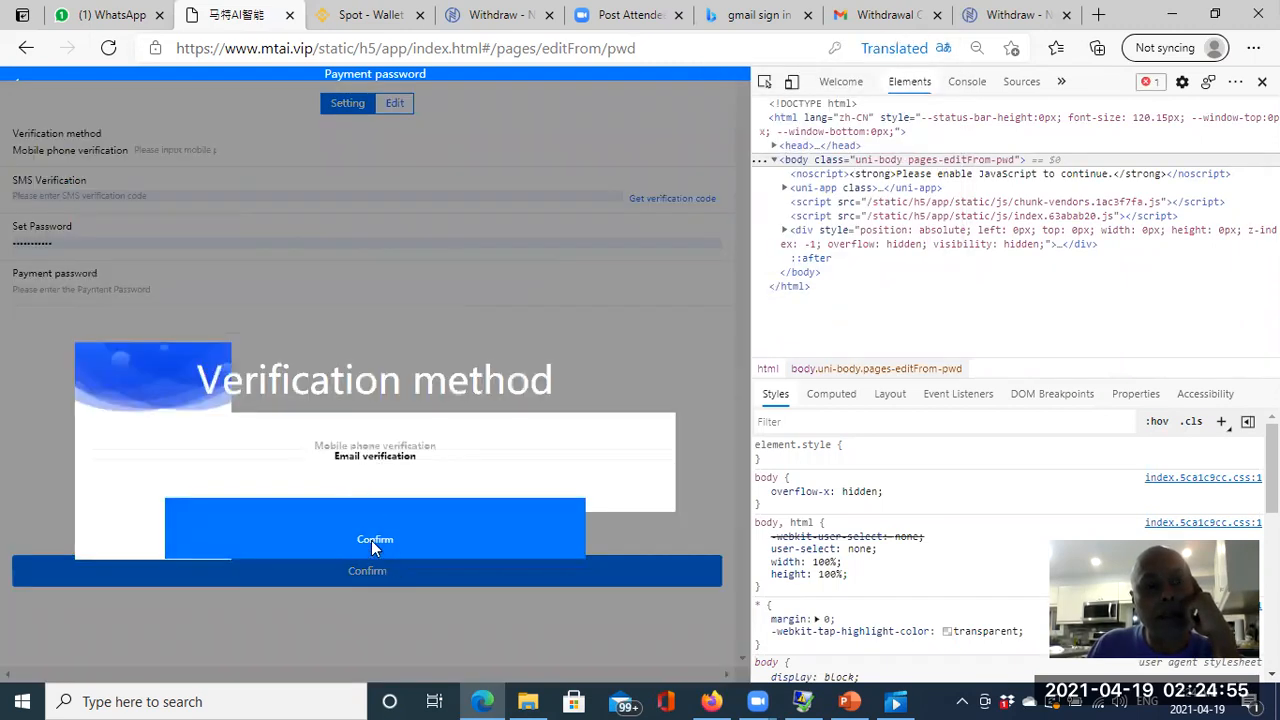
{"action": "left_click", "coordinate": [371, 540]}
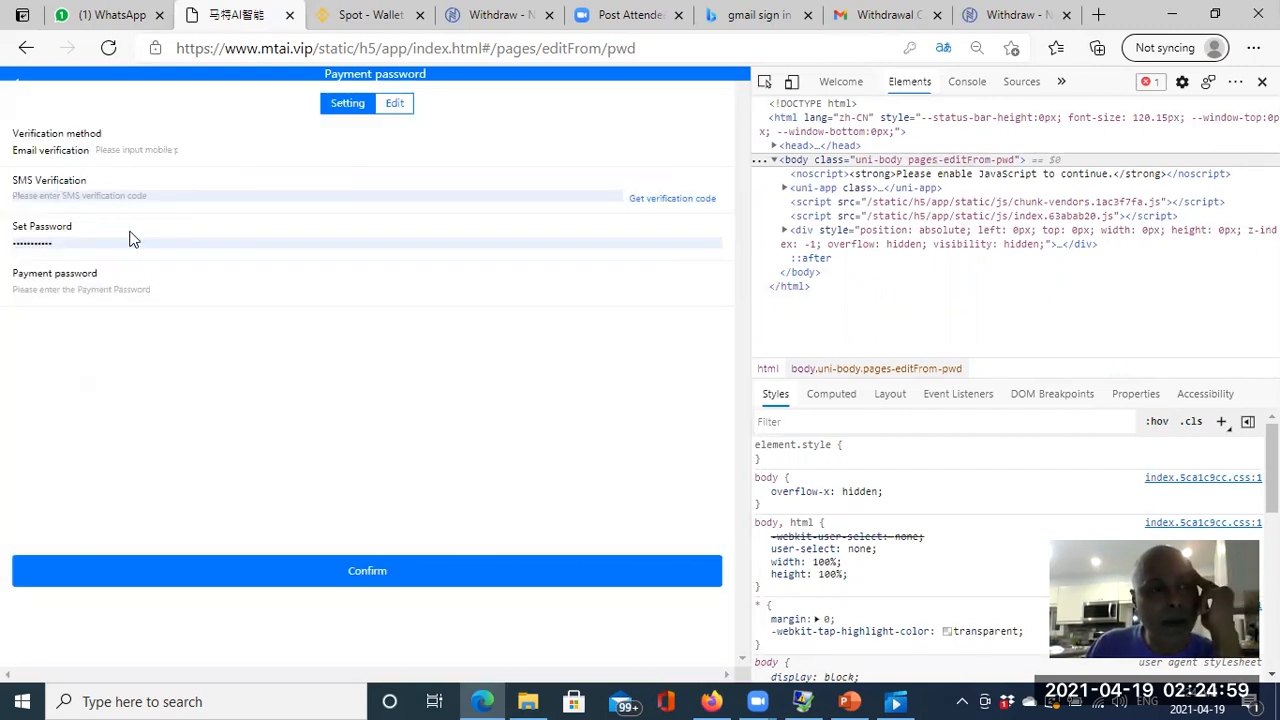
Fill in the new password and payment password fields, then request the verification code
{"action": "left_click", "coordinate": [60, 241]}
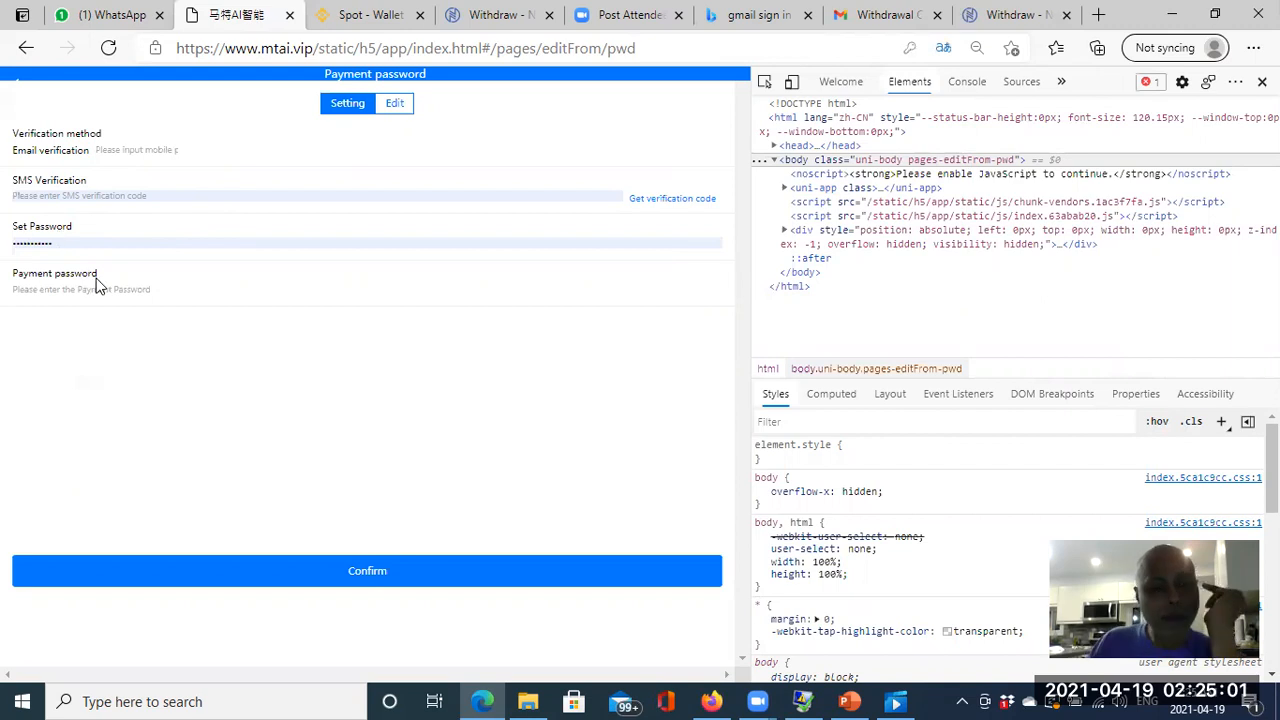
{"action": "left_click", "coordinate": [98, 286]}
{"action": "key", "text": "BackSpace"}
{"action": "key", "text": "BackSpace"}
{"action": "key", "text": "BackSpace"}
{"action": "key", "text": "BackSpace"}
{"action": "key", "text": "BackSpace"}
{"action": "key", "text": "BackSpace"}
{"action": "key", "text": "BackSpace"}
{"action": "key", "text": "BackSpace"}
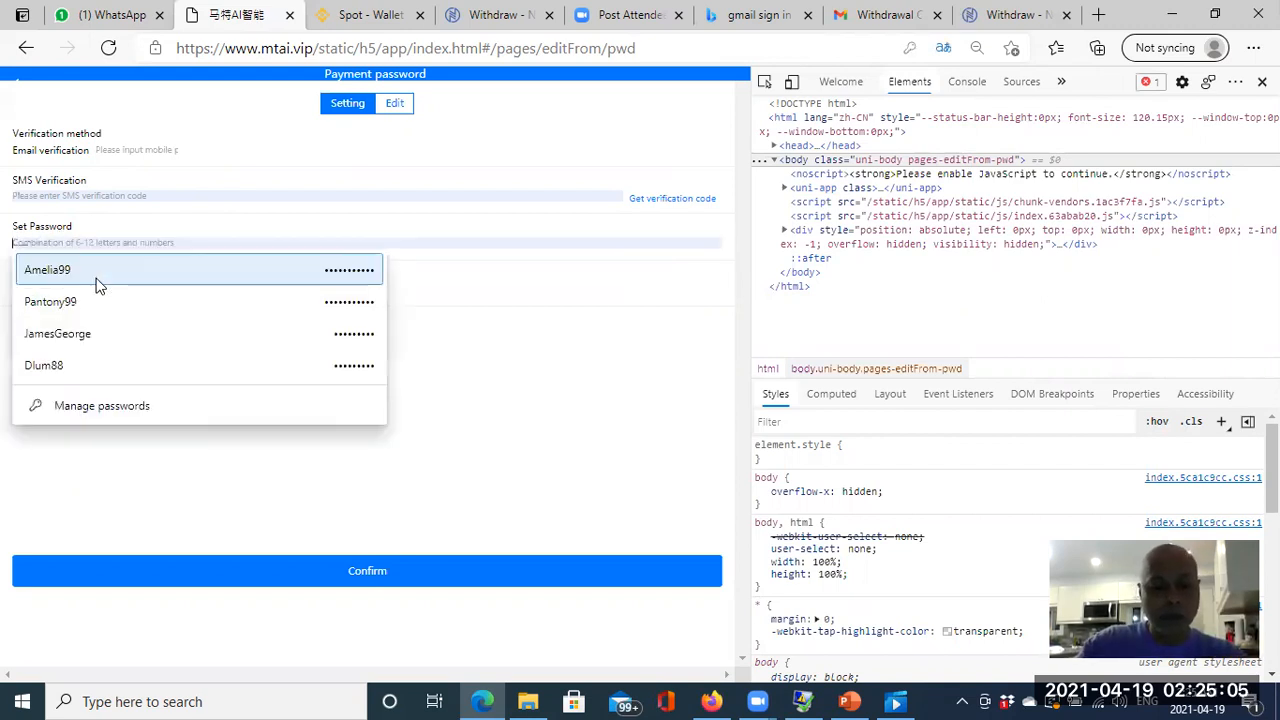
{"action": "type", "text": "••••••••••"}
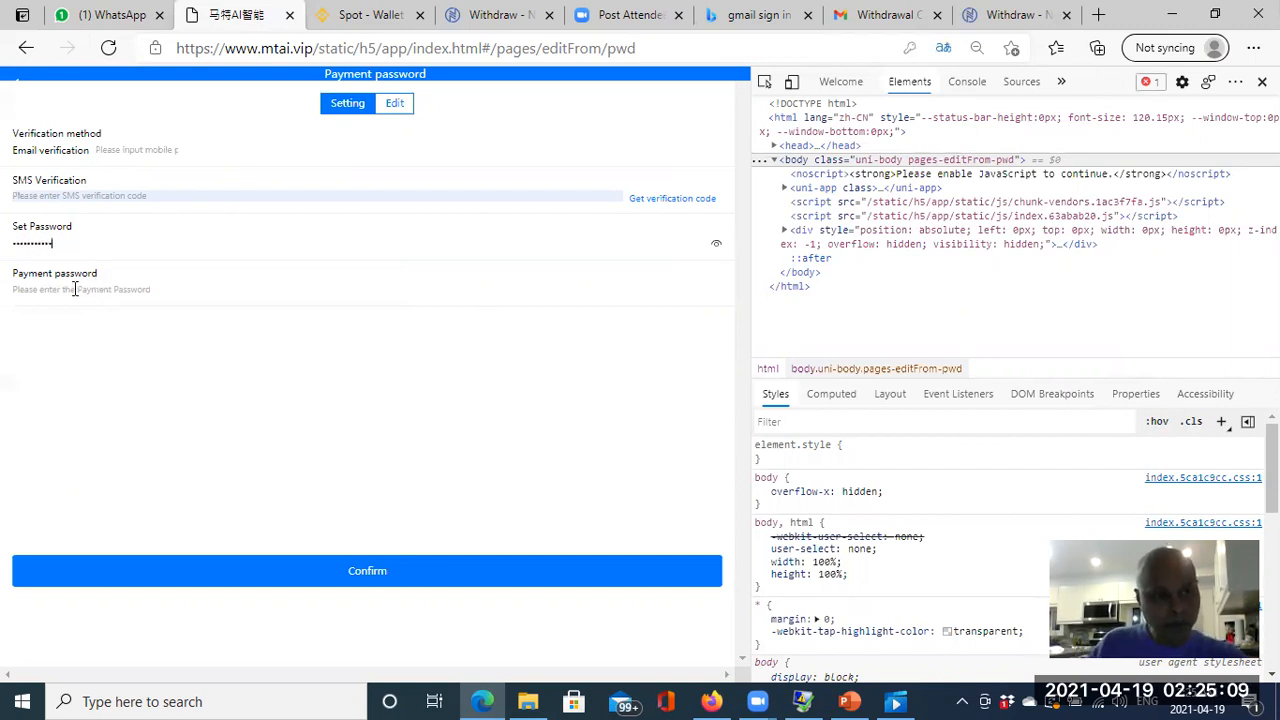
{"action": "left_click", "coordinate": [75, 289]}
{"action": "type", "text": "••••"}
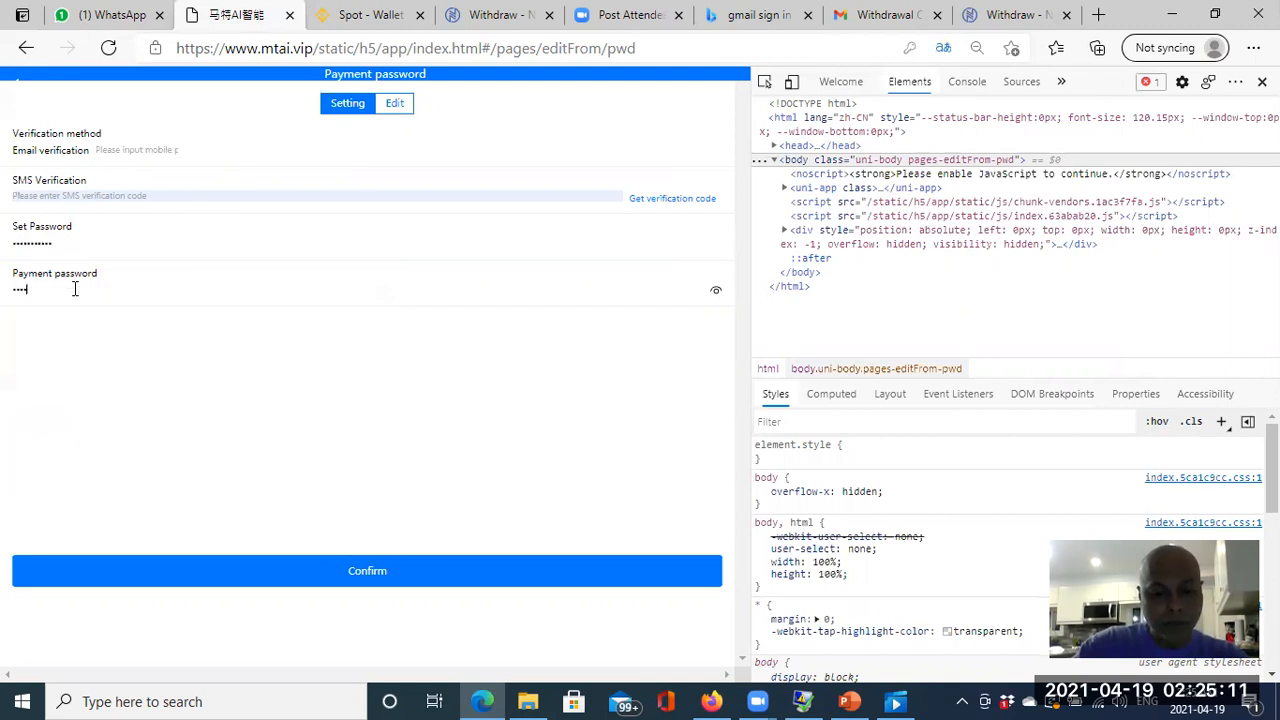
{"action": "type", "text": "••••"}
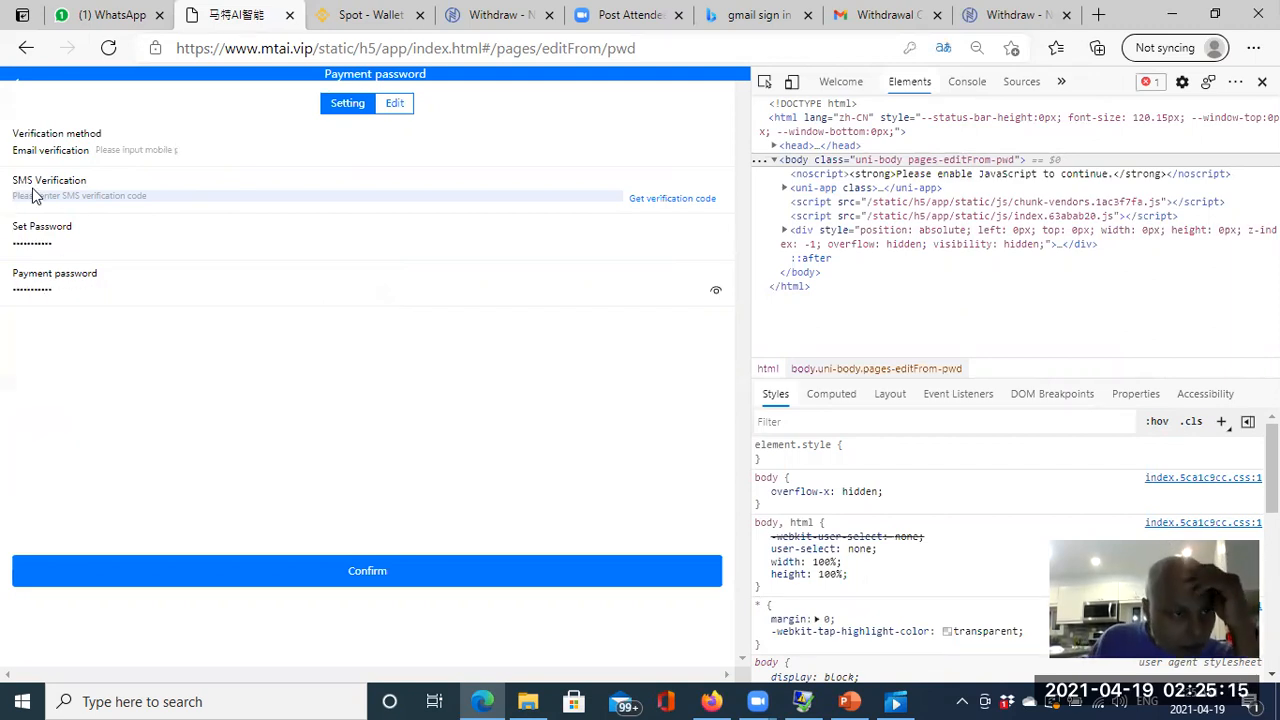
{"action": "left_click", "coordinate": [663, 201]}
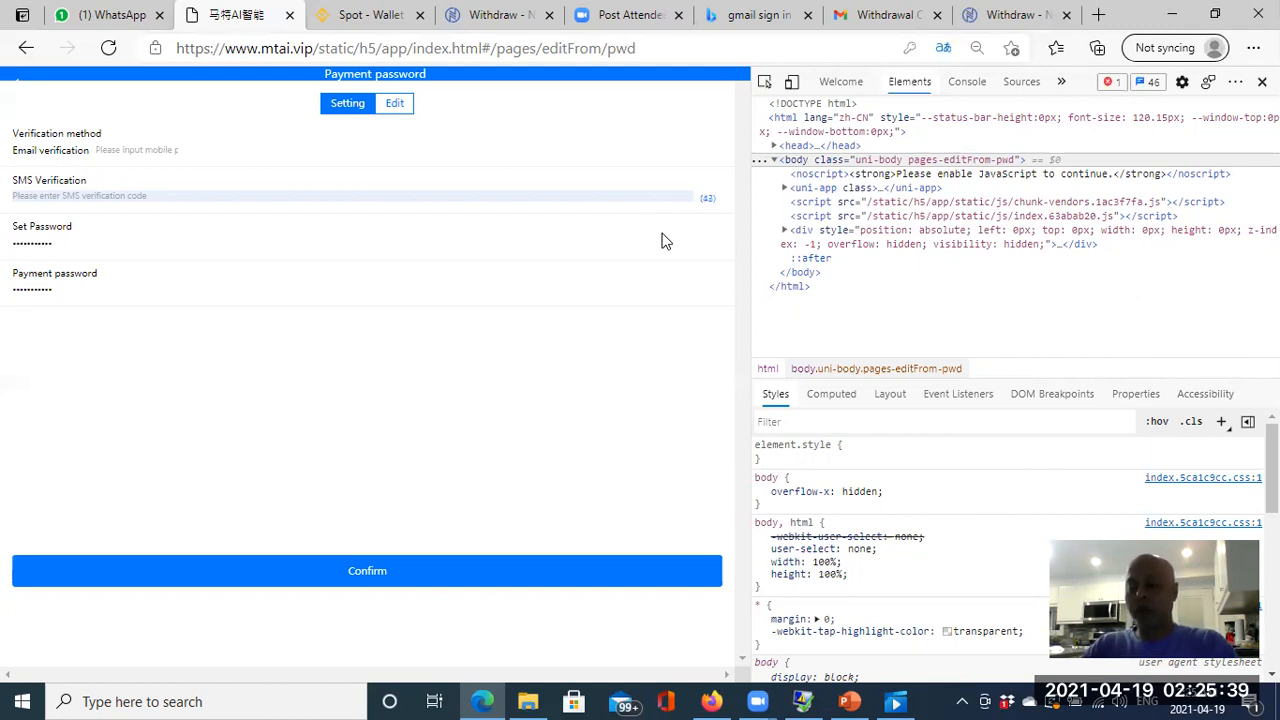
Enter the received SMS code, confirm the payment password, and translate the resulting page
{"action": "left_click", "coordinate": [131, 194]}
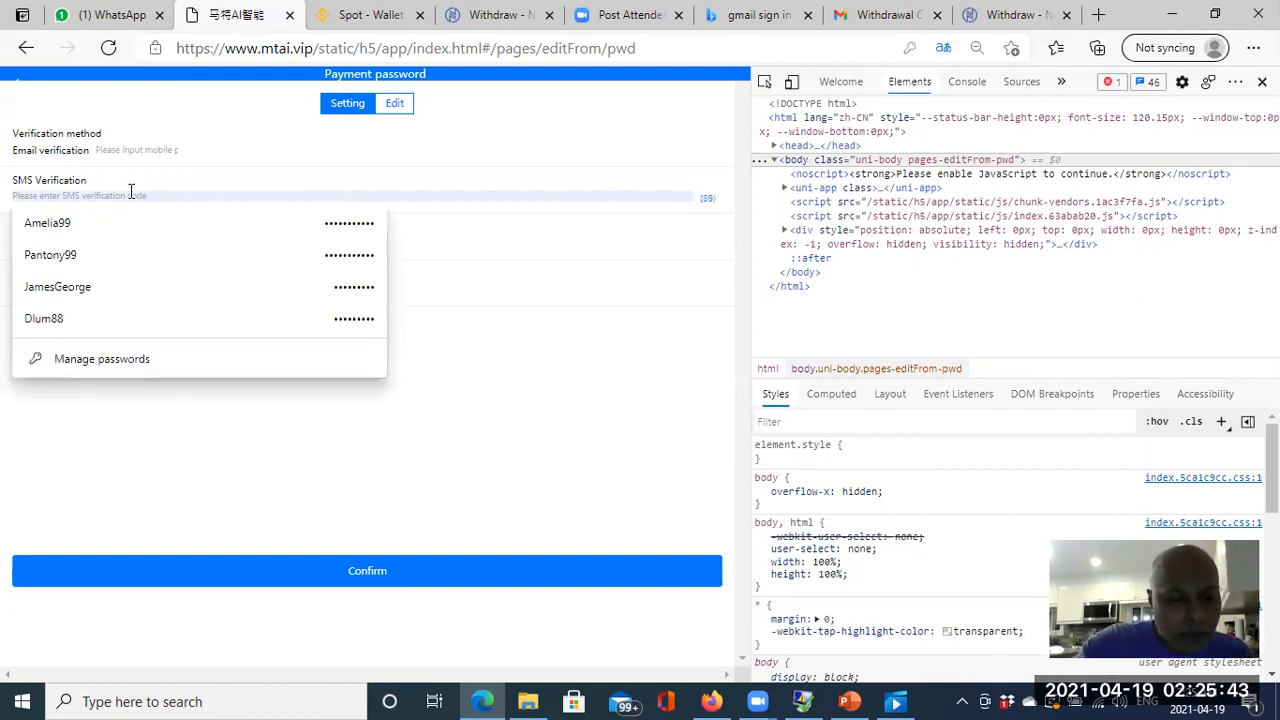
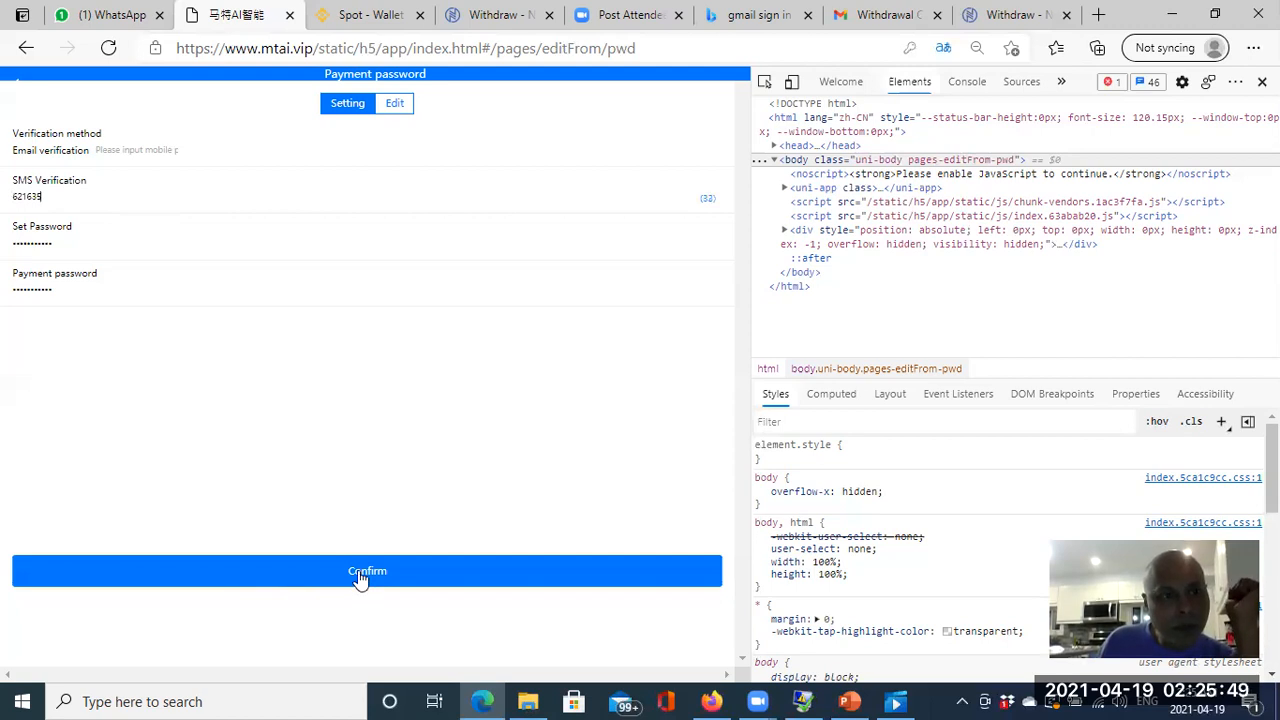
{"action": "left_click", "coordinate": [360, 572]}
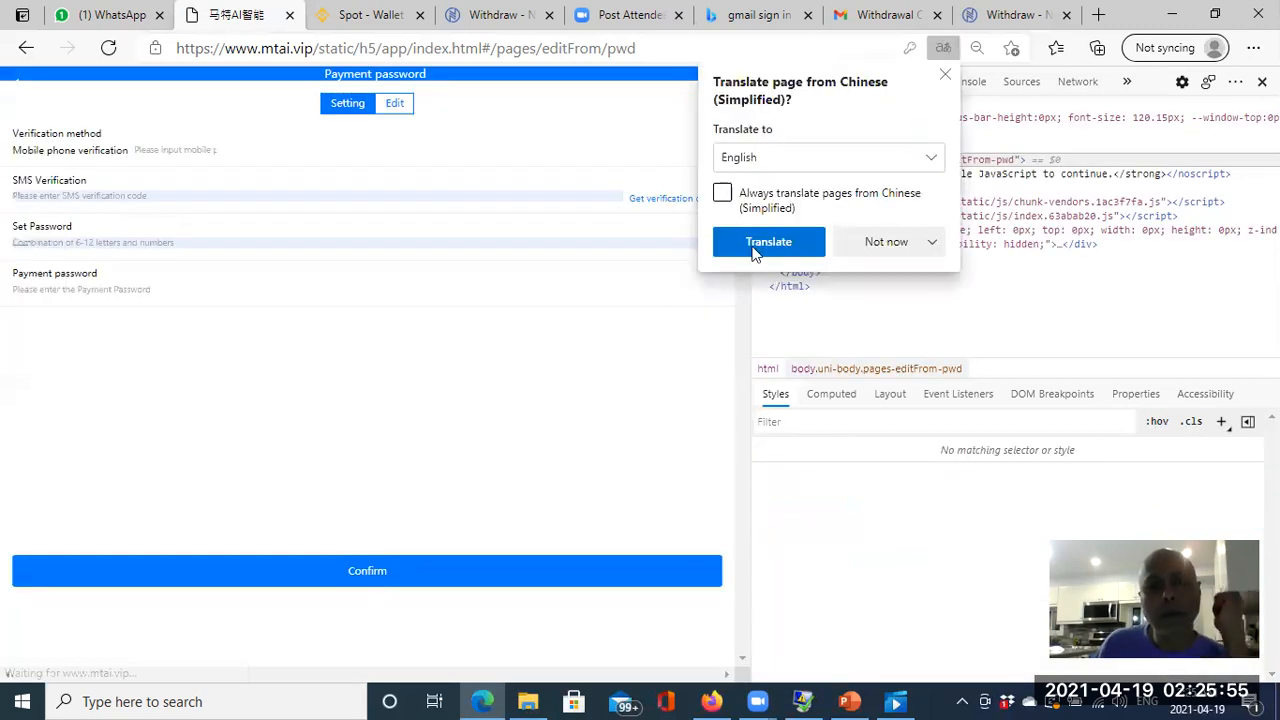
{"action": "left_click", "coordinate": [744, 246]}
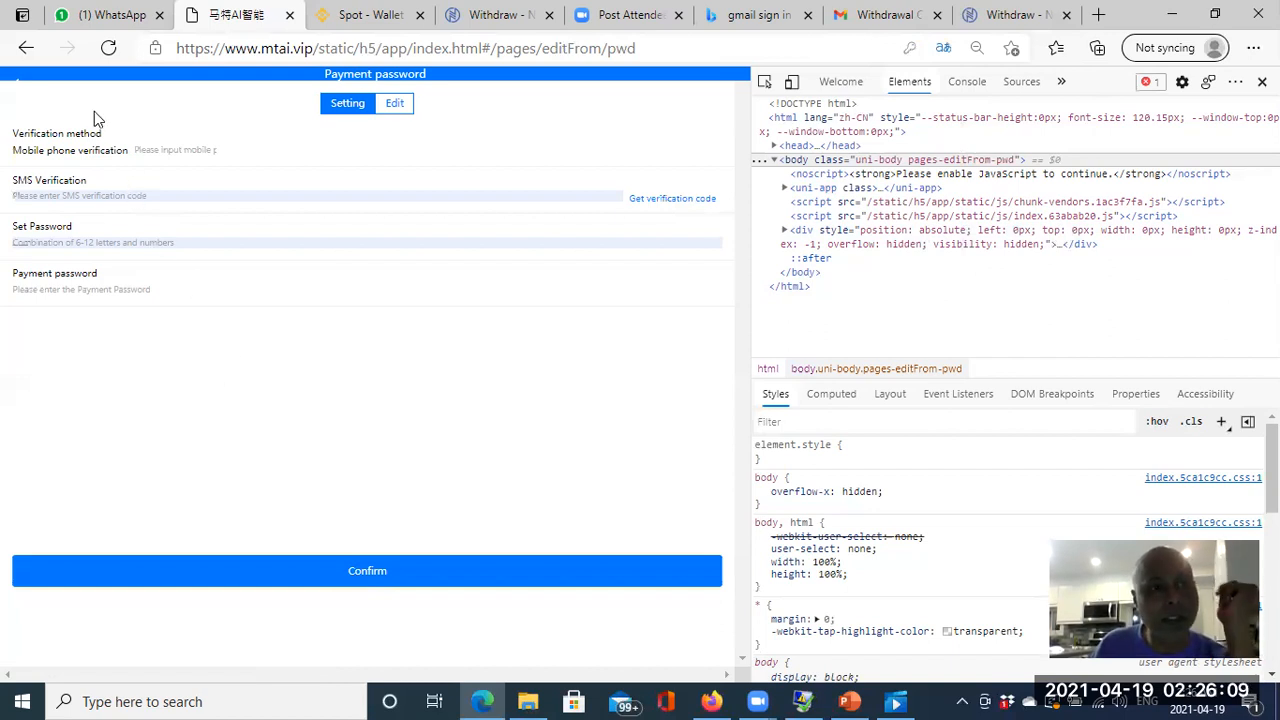
Navigate back to Home, open Usdt assets > Deposit, and copy the TRC20 deposit address
{"action": "left_click", "coordinate": [26, 52]}
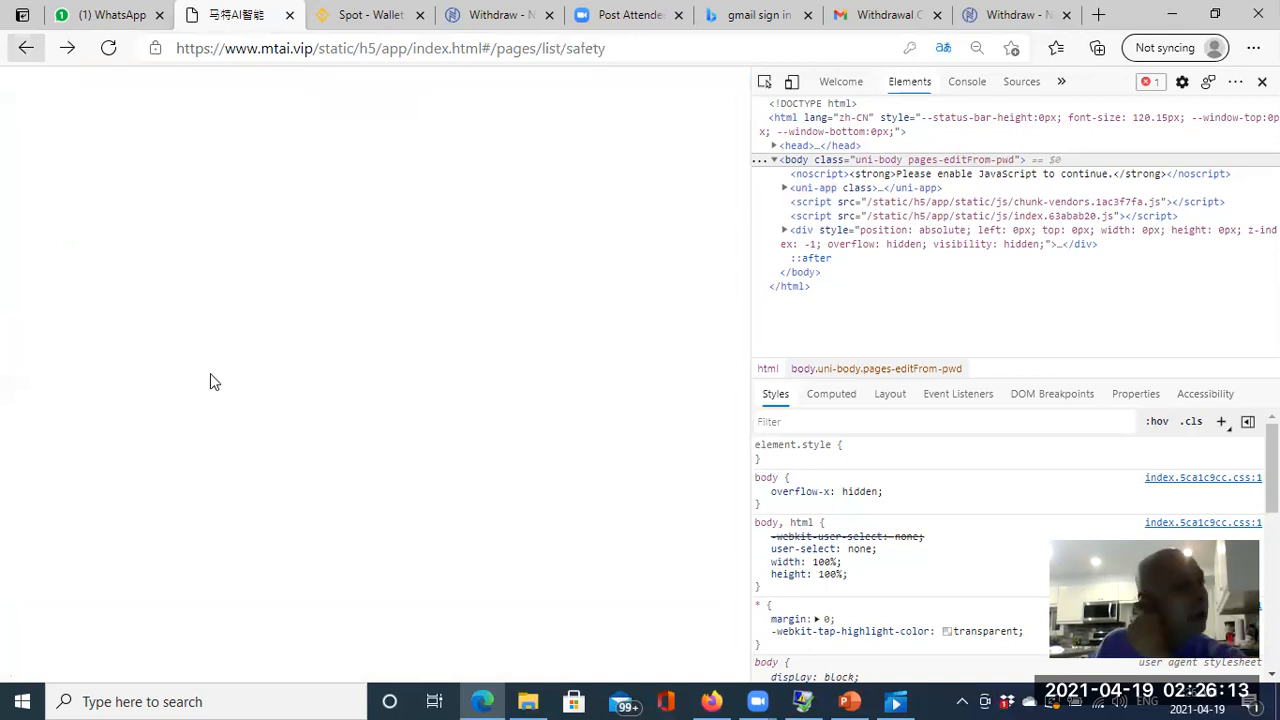
{"action": "left_click", "coordinate": [28, 52]}
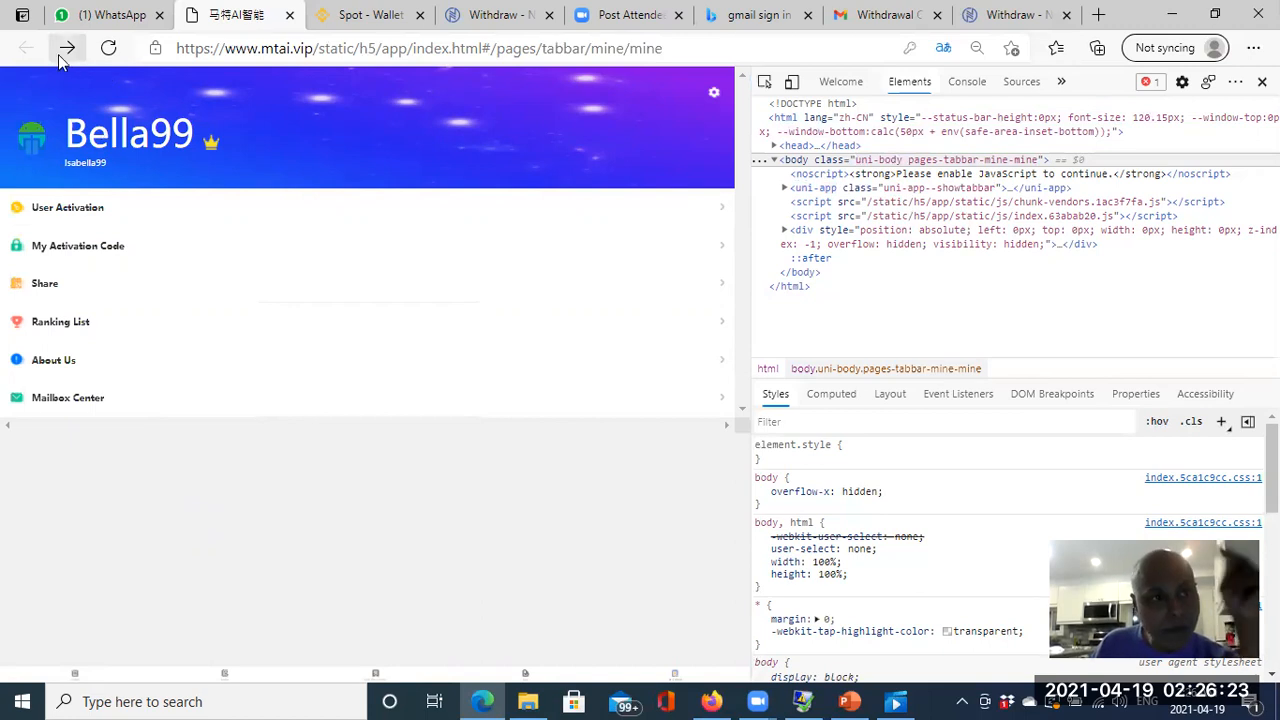
{"action": "left_click", "coordinate": [79, 676]}
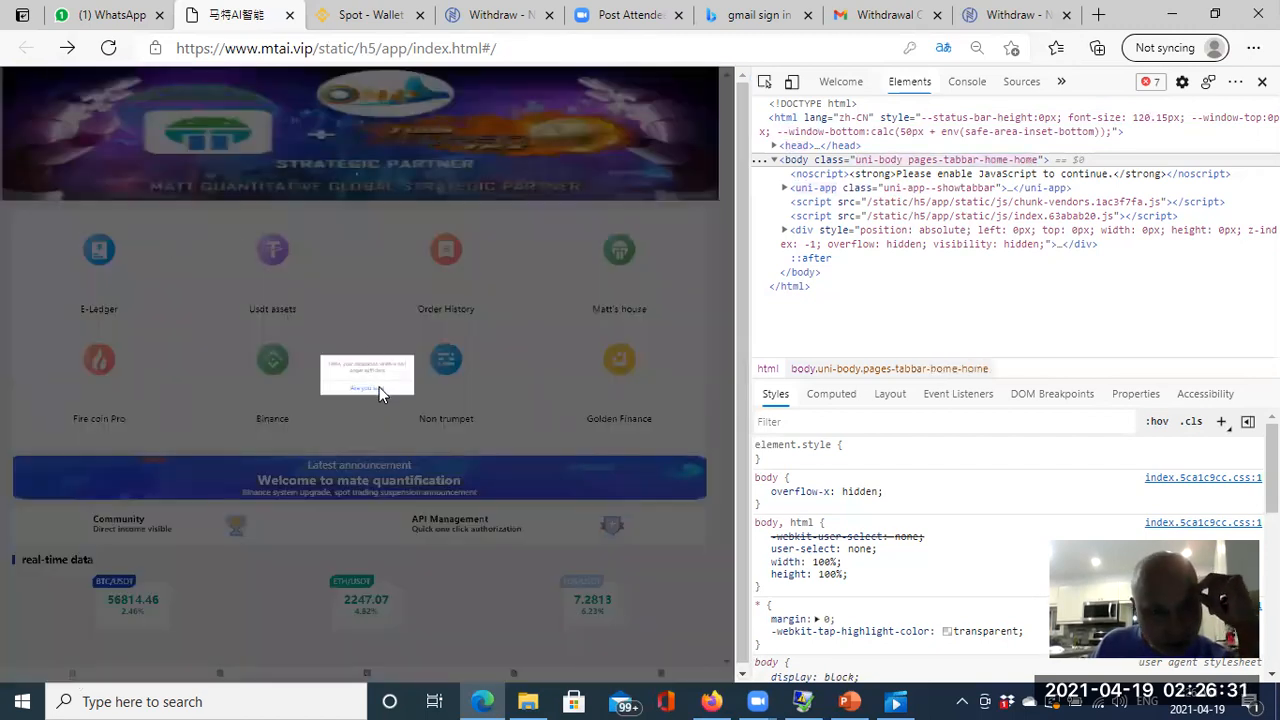
{"action": "left_click", "coordinate": [379, 387]}
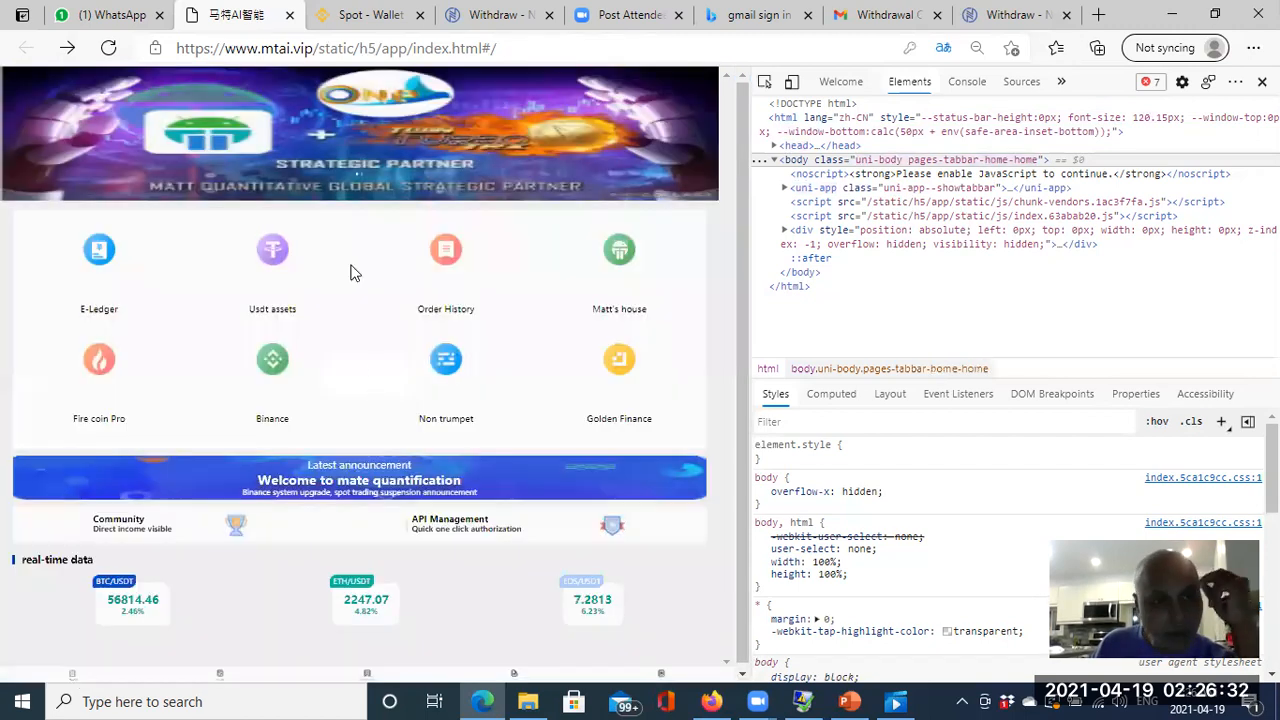
{"action": "left_click", "coordinate": [272, 252]}
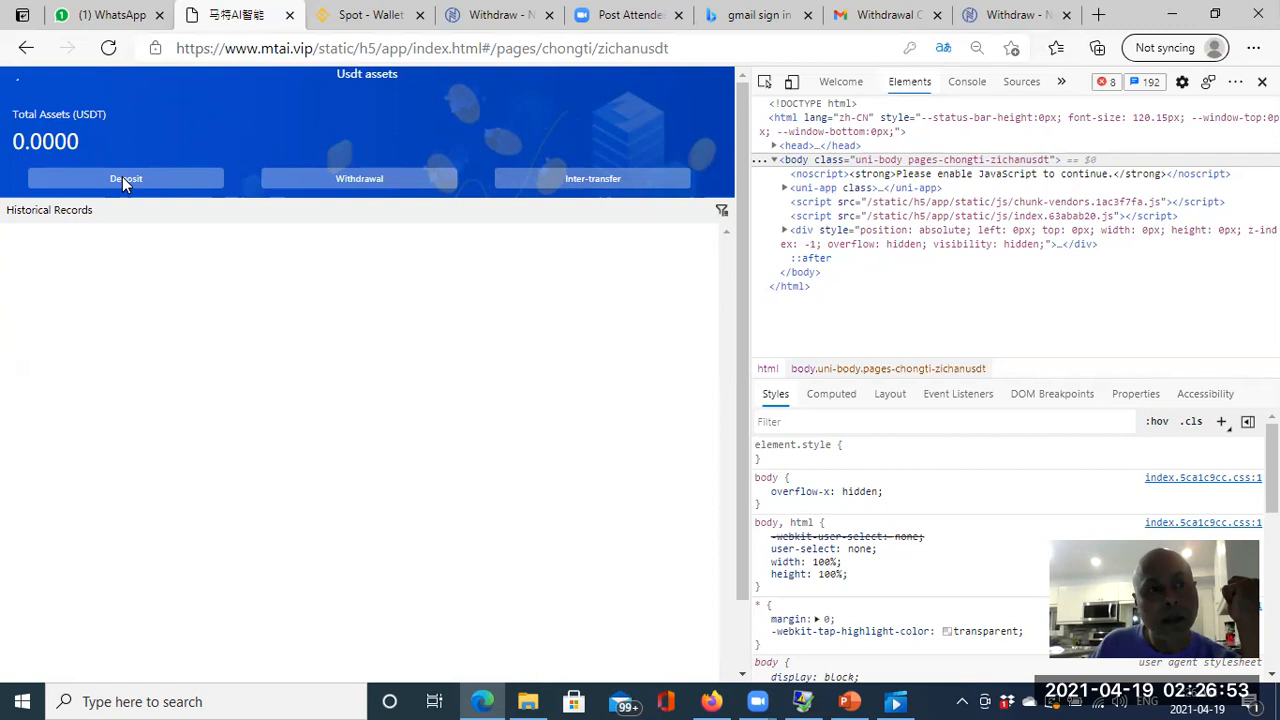
{"action": "left_click", "coordinate": [122, 178]}
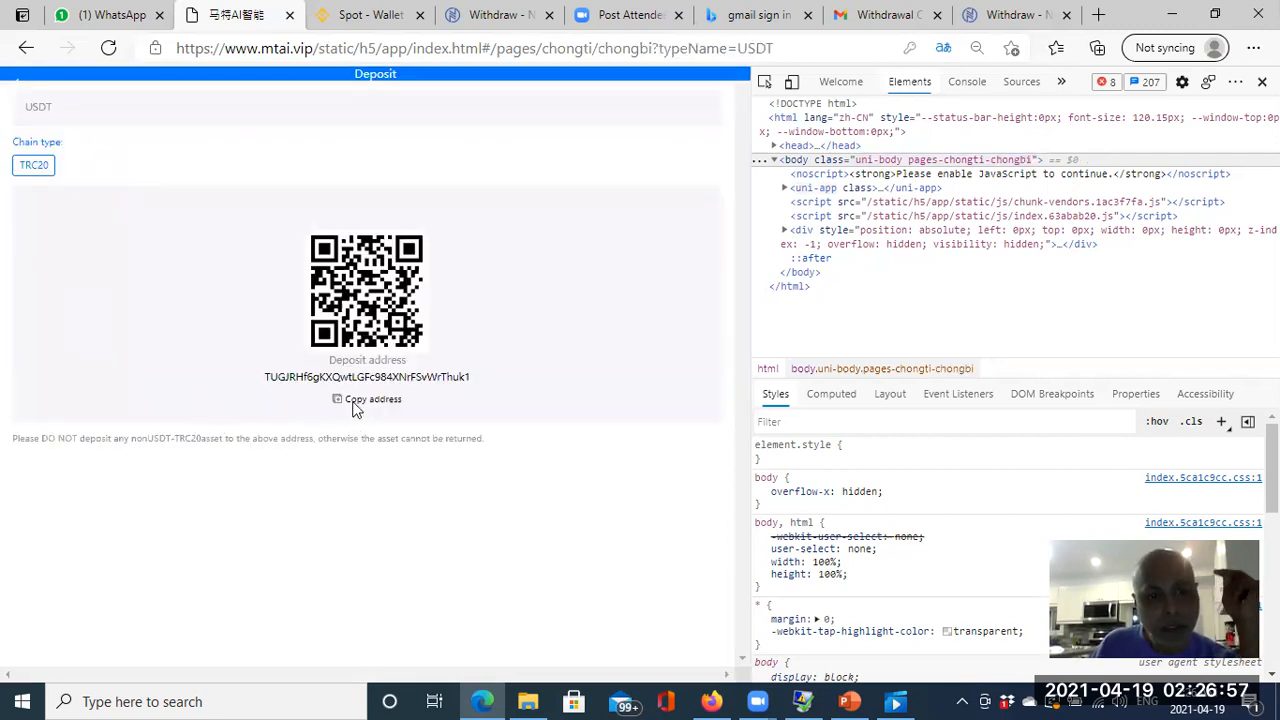
{"action": "left_click", "coordinate": [350, 402]}
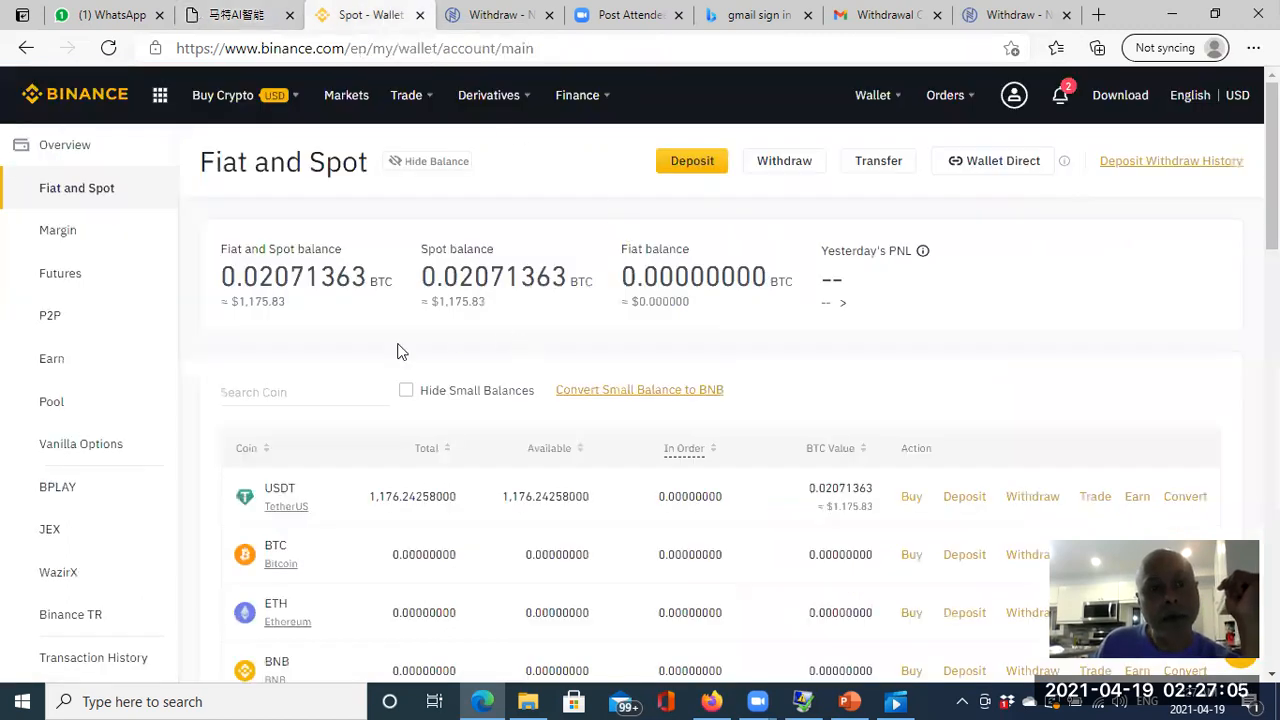
Start a Binance USDT withdrawal and paste the MTAI TRC20 address as recipient, cross-checking it
{"action": "scroll", "coordinate": [240, 350], "scroll_direction": "down", "scroll_amount": 2}
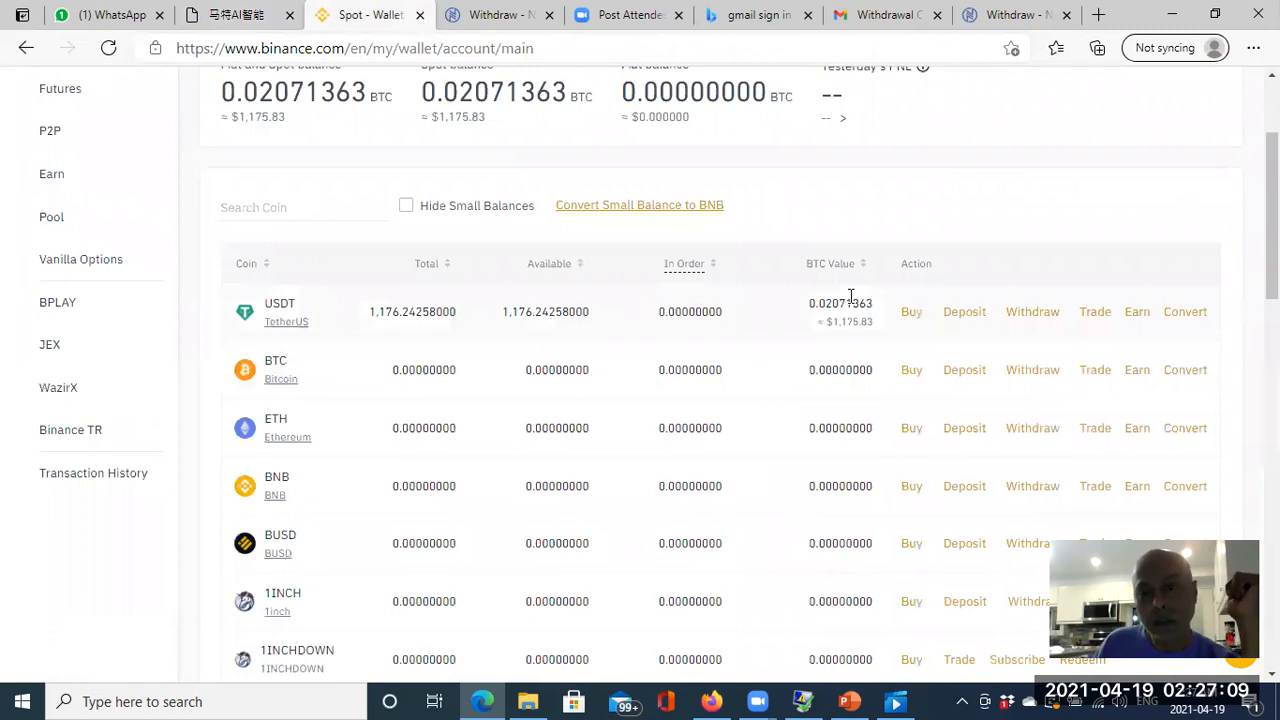
{"action": "left_click", "coordinate": [1034, 312]}
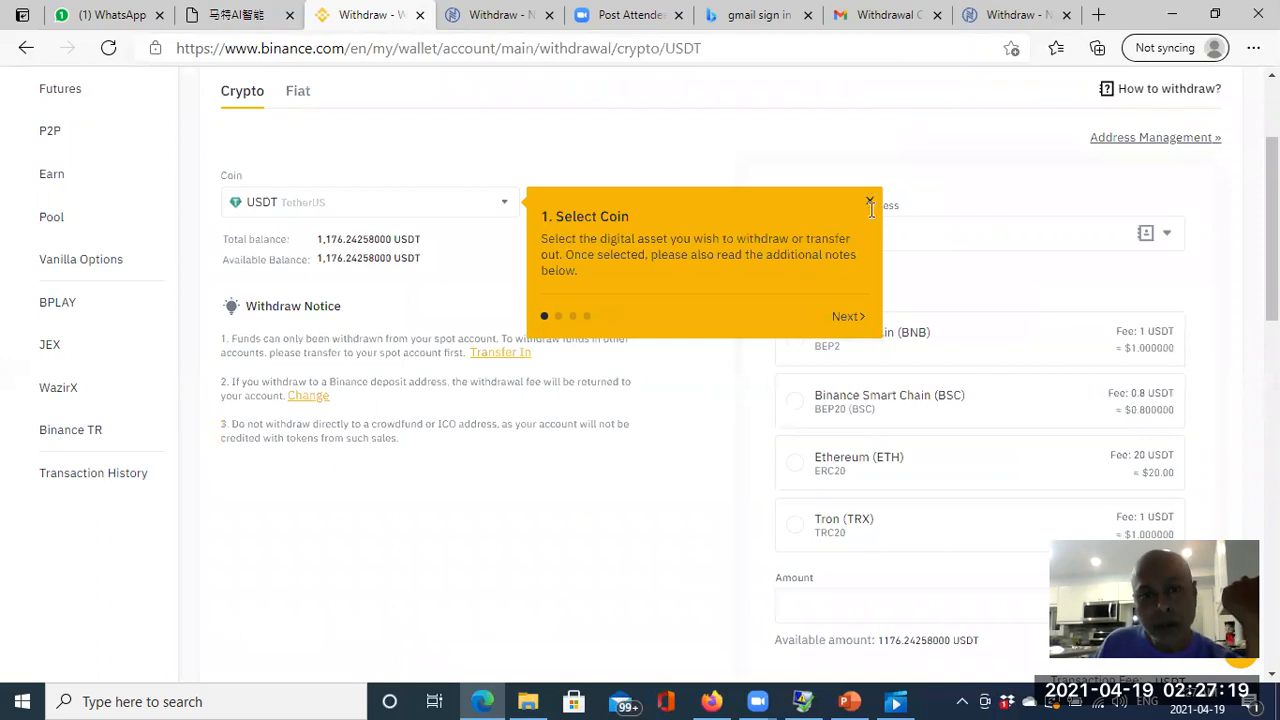
{"action": "left_click", "coordinate": [869, 202]}
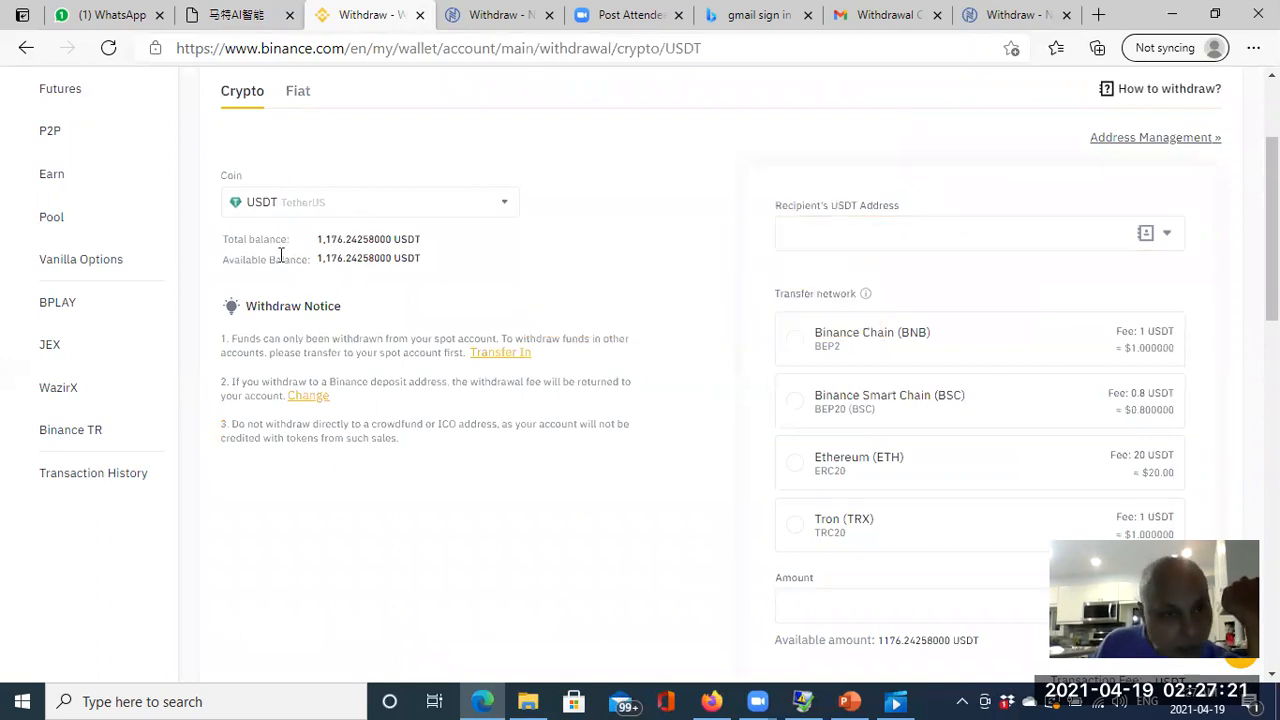
{"action": "left_click", "coordinate": [814, 238]}
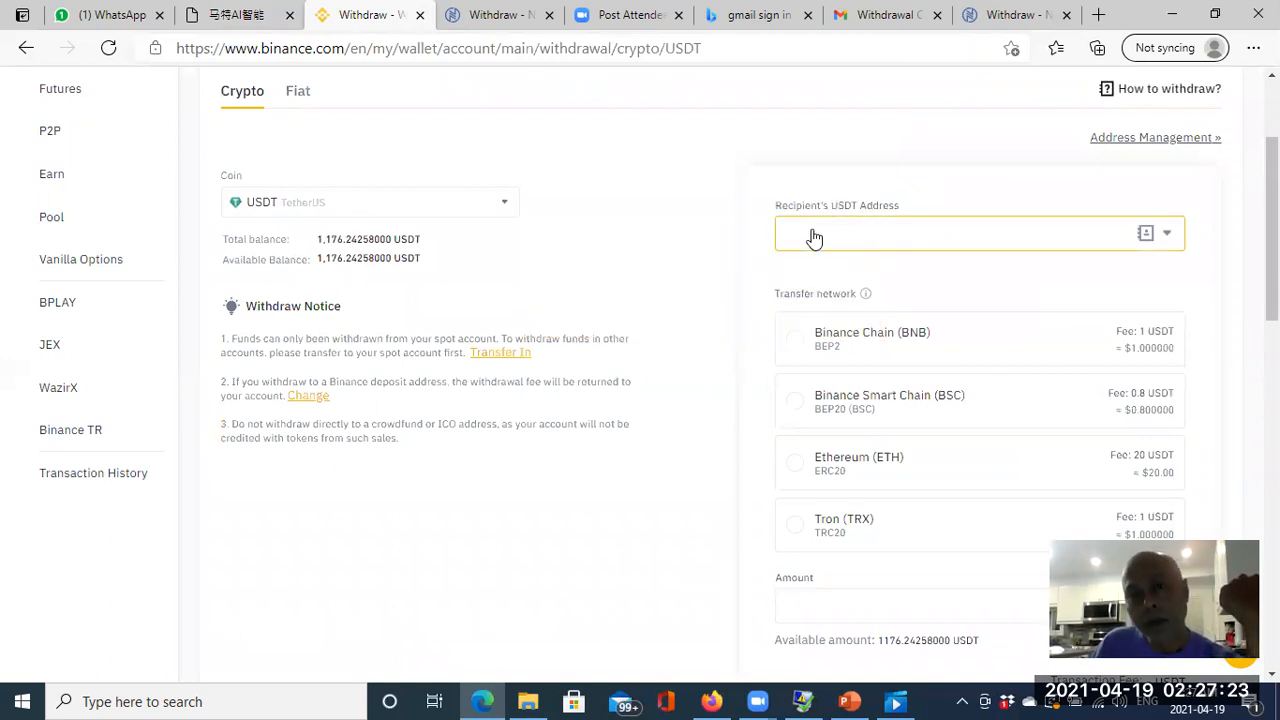
{"action": "right_click", "coordinate": [814, 238]}
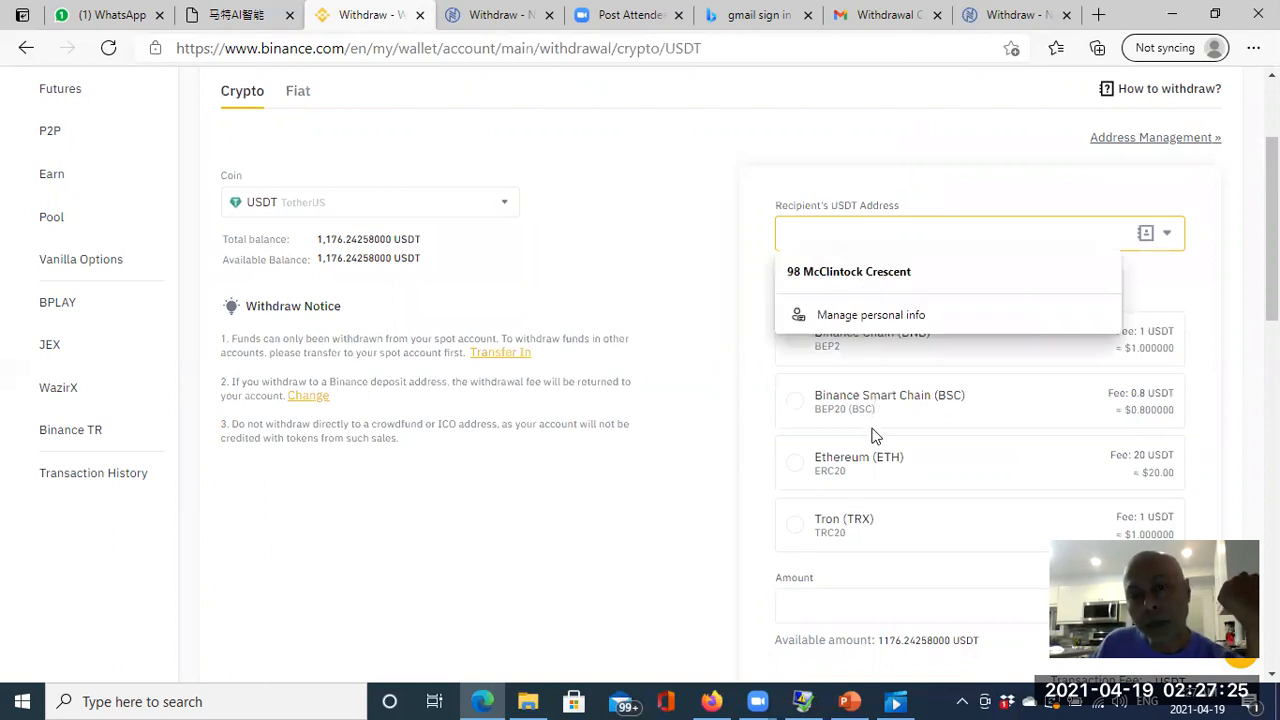
{"action": "left_click", "coordinate": [866, 418]}
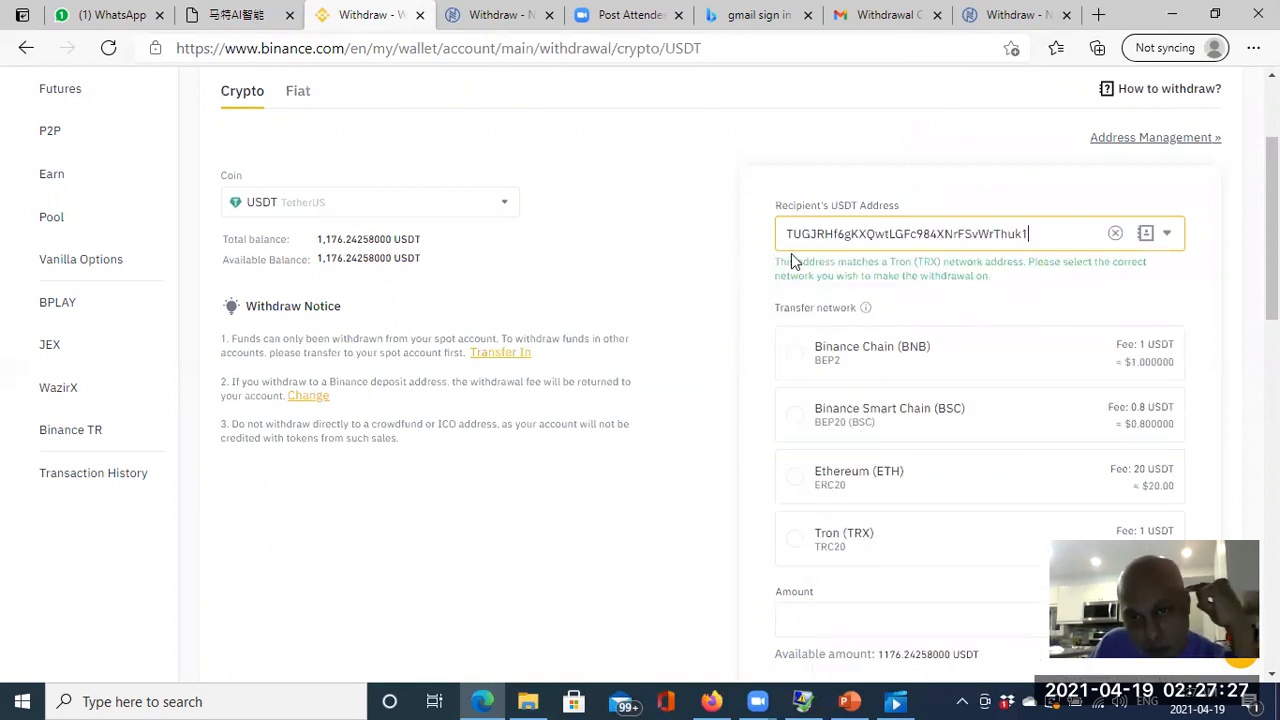
{"action": "left_click", "coordinate": [229, 14]}
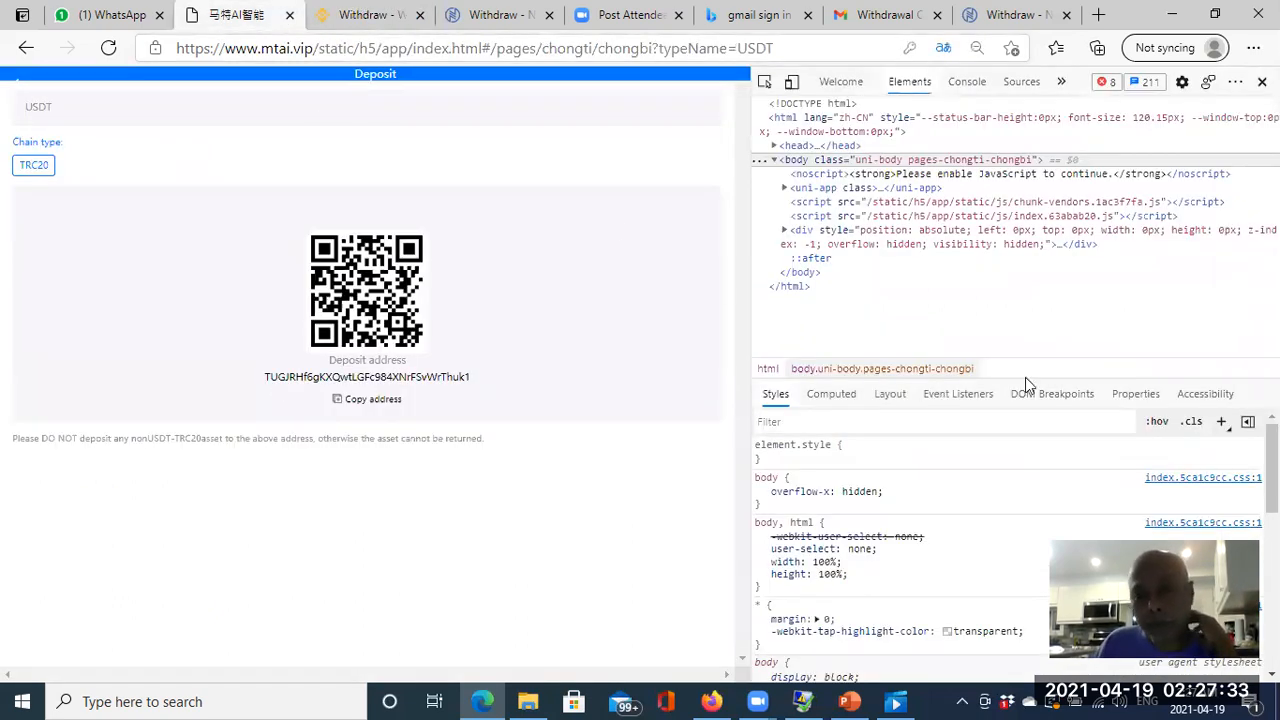
{"action": "key", "text": "ctrl+Tab"}
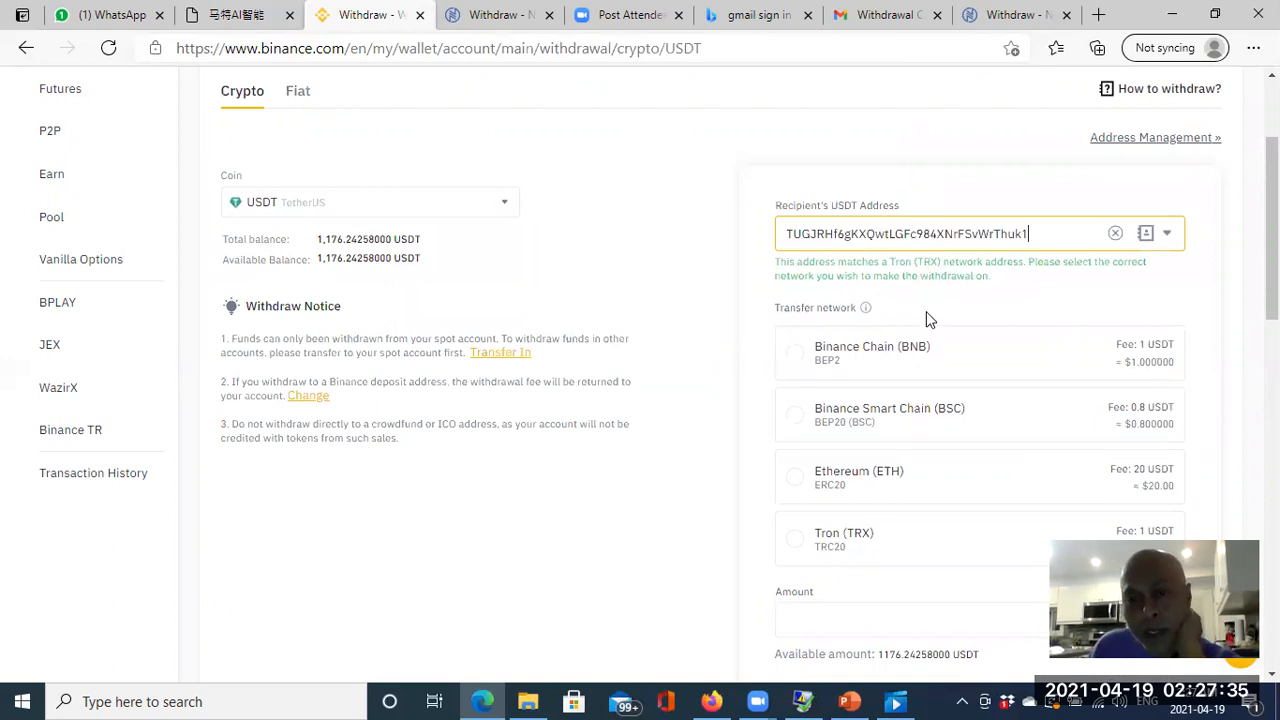
{"action": "scroll", "coordinate": [926, 318], "scroll_direction": "down", "scroll_amount": 2}
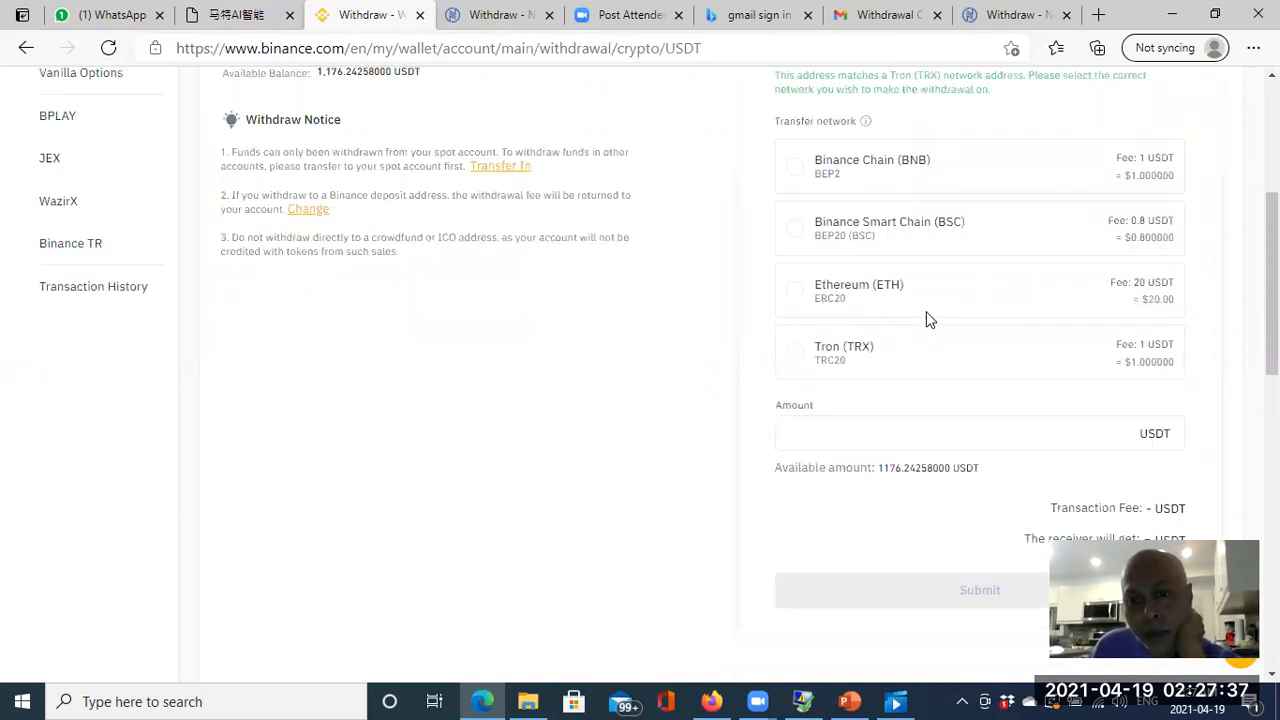
{"action": "scroll", "coordinate": [926, 318], "scroll_direction": "down", "scroll_amount": 2}
Select the Tron (TRC20) network, enter 201 USDT, and submit the withdrawal
{"action": "left_click", "coordinate": [820, 182]}
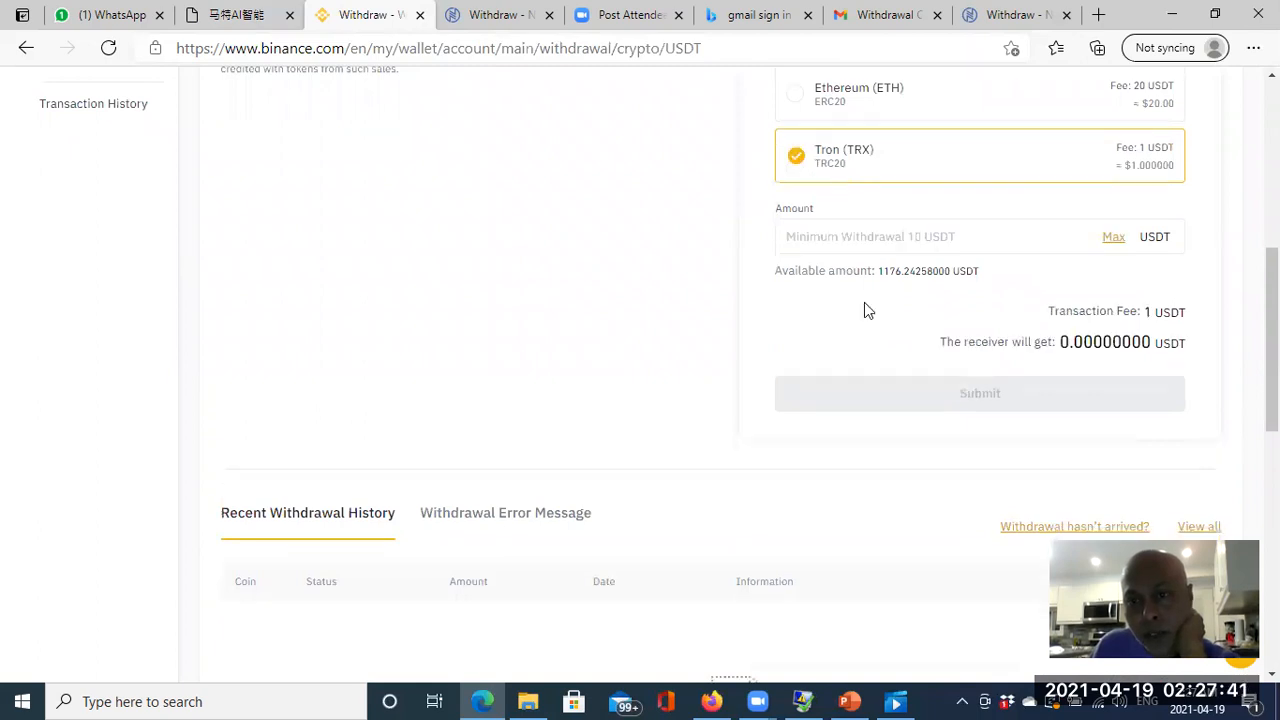
{"action": "left_click", "coordinate": [866, 238]}
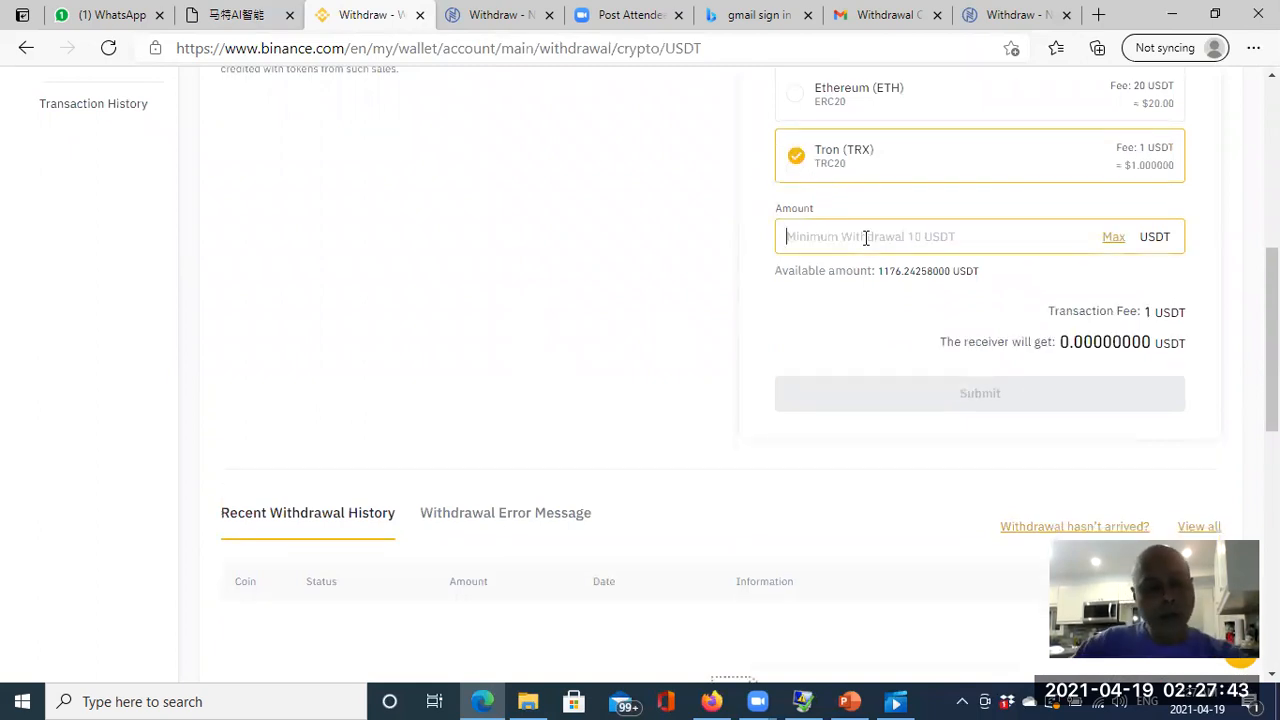
{"action": "type", "text": "20"}
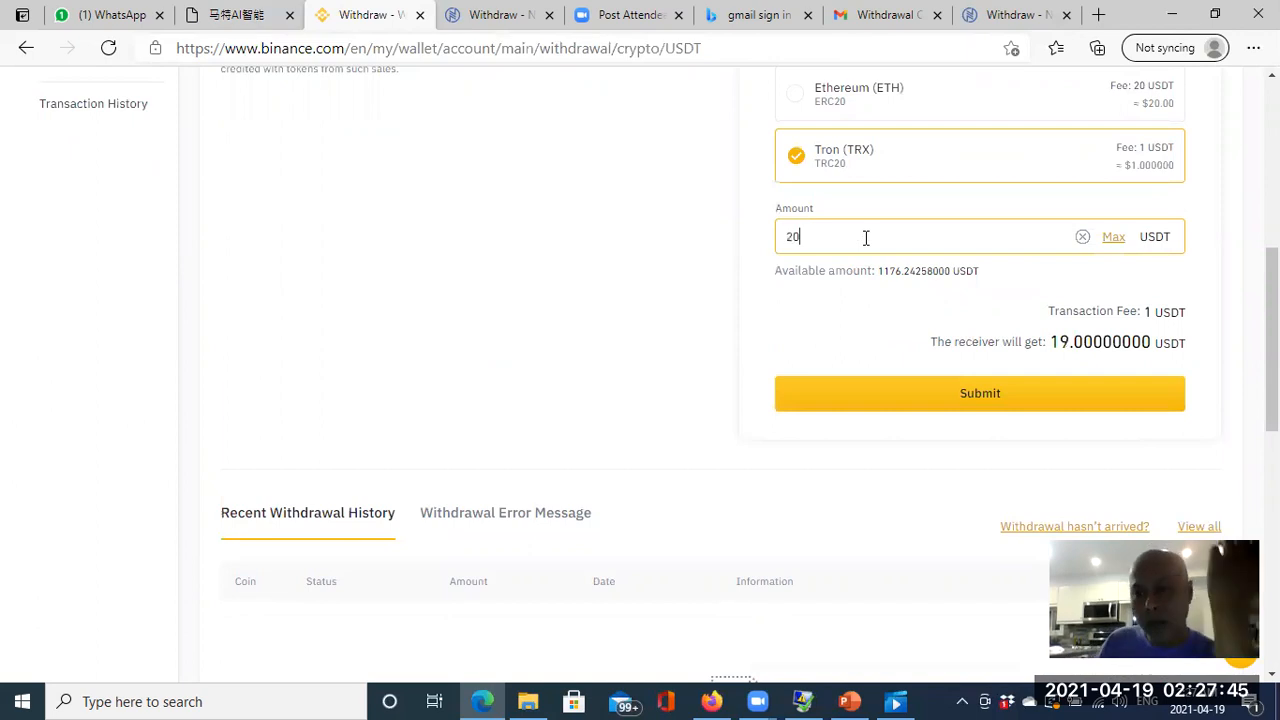
{"action": "type", "text": "1"}
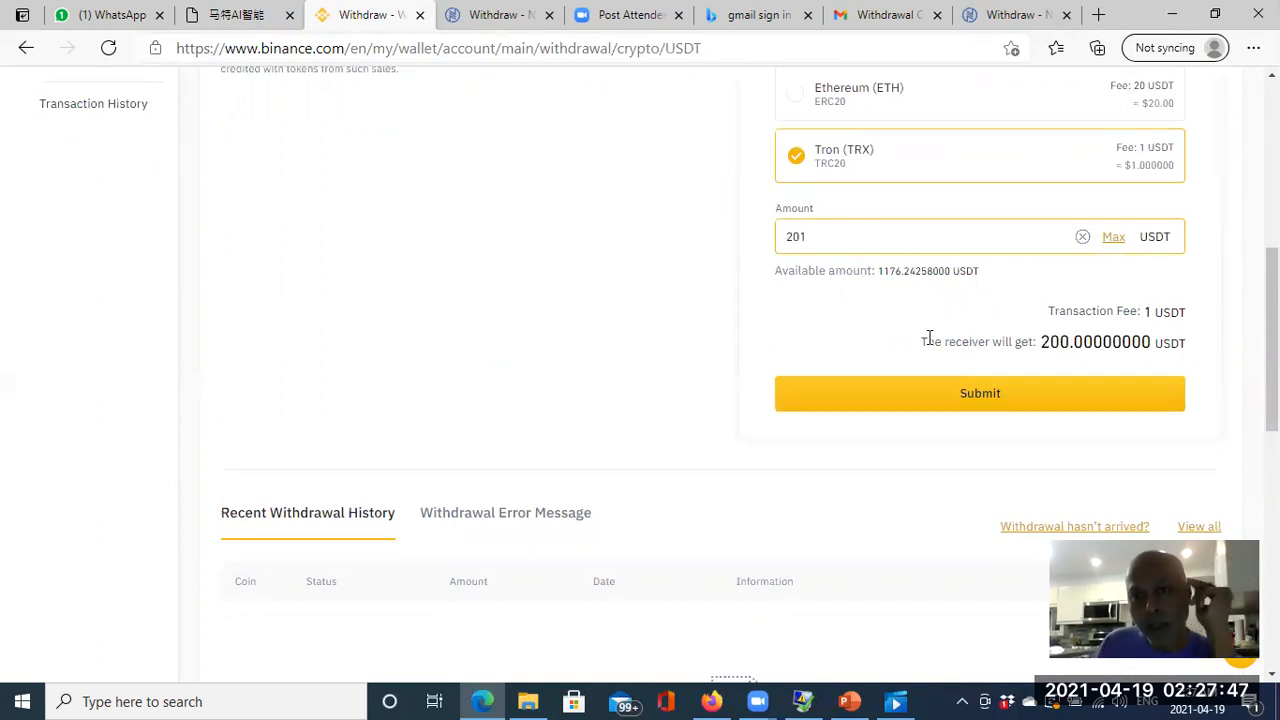
{"action": "scroll", "coordinate": [671, 390], "scroll_direction": "up", "scroll_amount": 1}
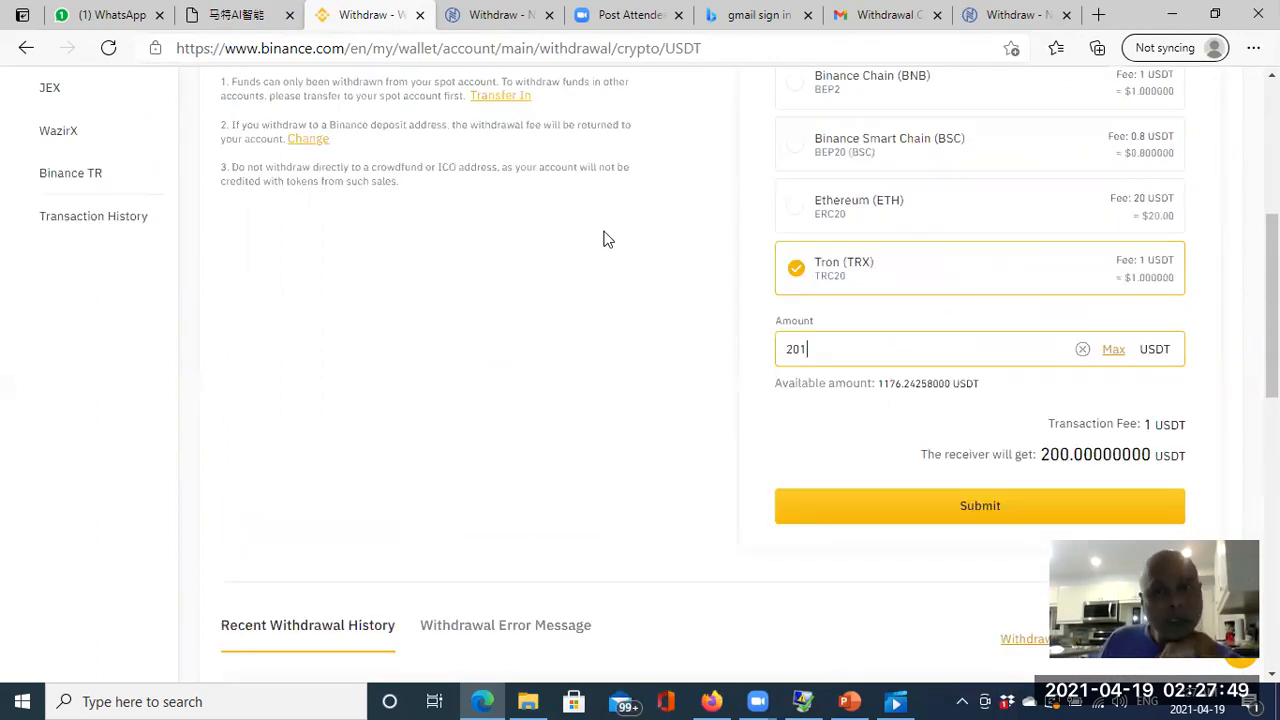
{"action": "scroll", "coordinate": [603, 330], "scroll_direction": "down", "scroll_amount": 1}
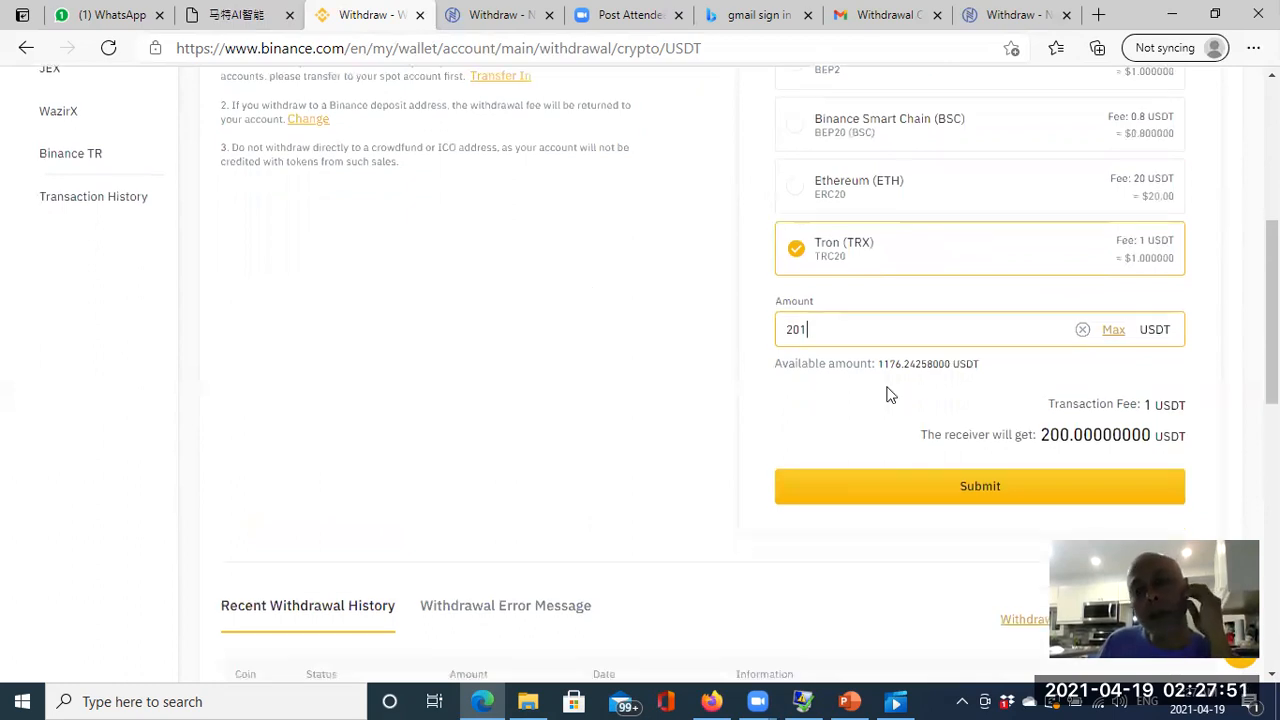
{"action": "left_click", "coordinate": [982, 484]}
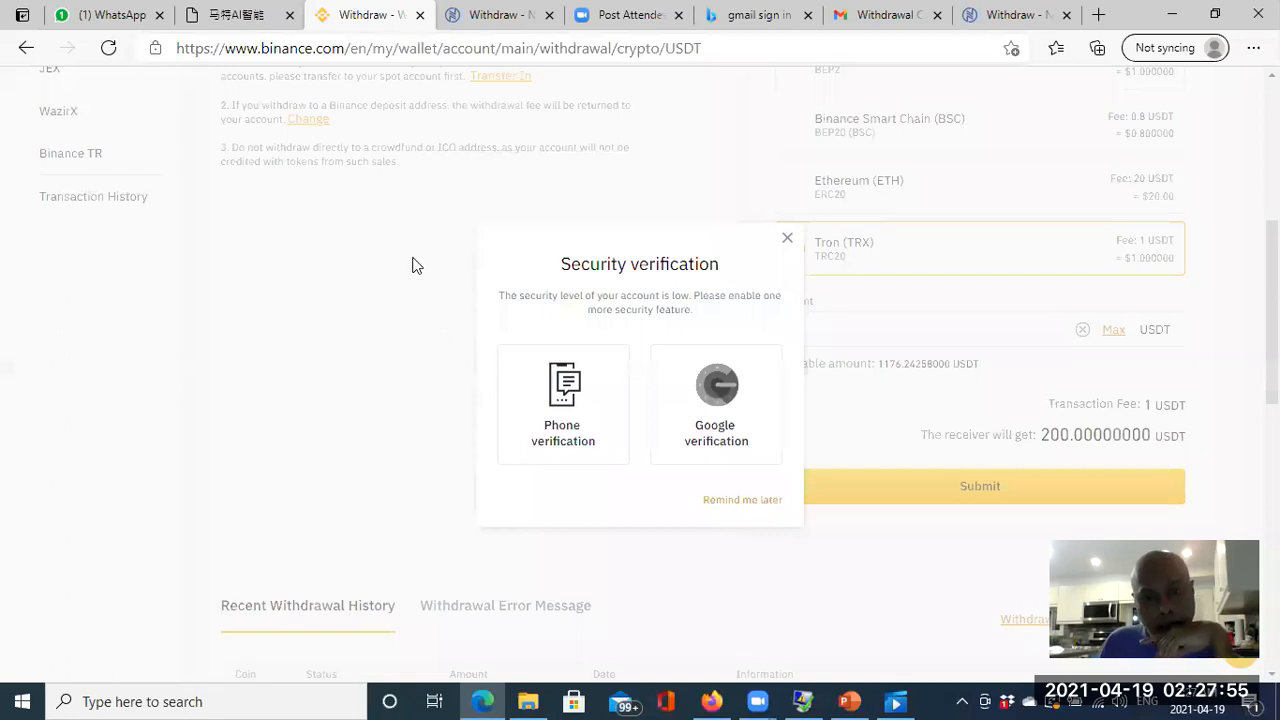
Choose Google verification and open Step 1 of the Enable Google Authenticator page
{"action": "left_click", "coordinate": [722, 388]}
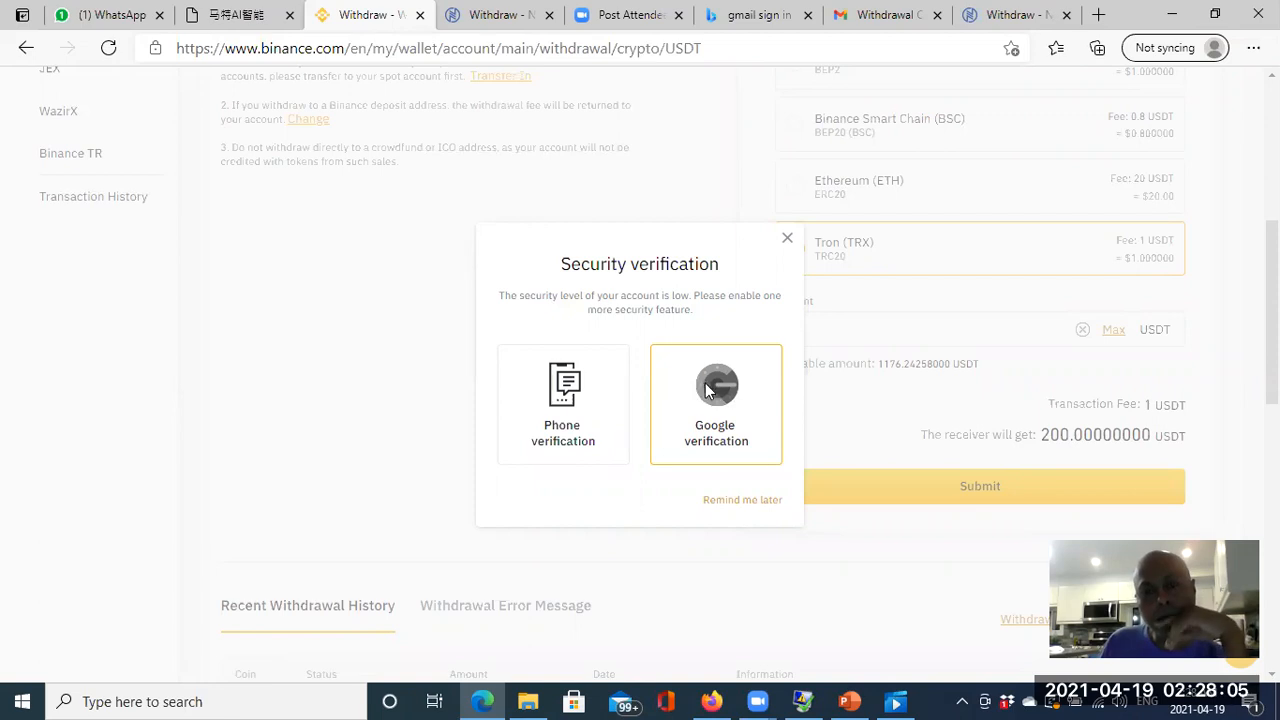
{"action": "left_click", "coordinate": [708, 390]}
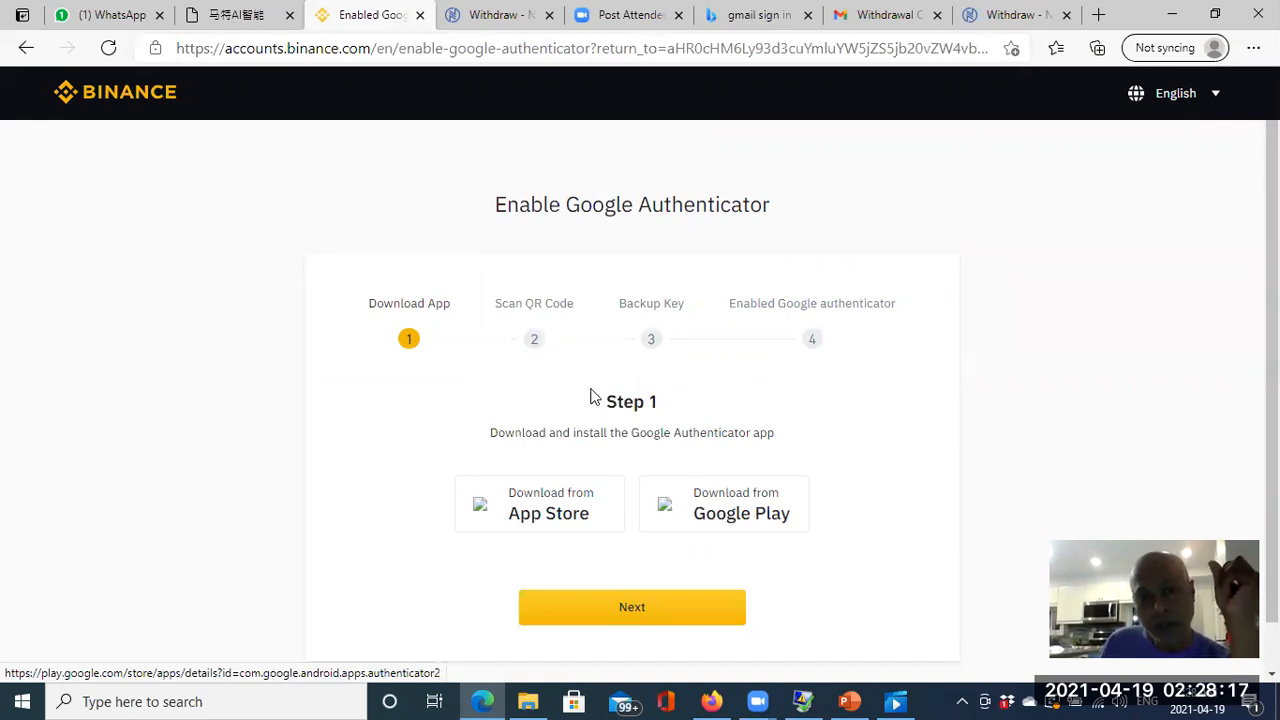
Advance the Google Authenticator setup past the QR code and backup key steps
{"action": "left_click", "coordinate": [633, 605]}
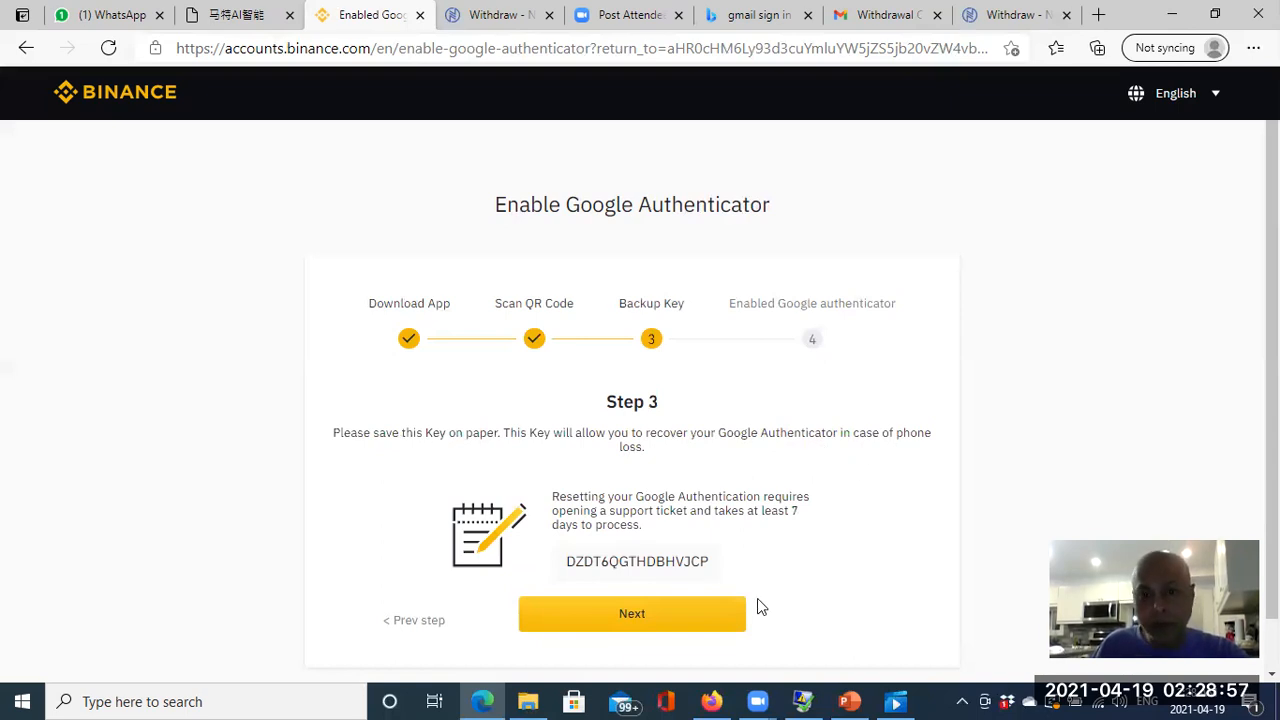
{"action": "left_click", "coordinate": [636, 618]}
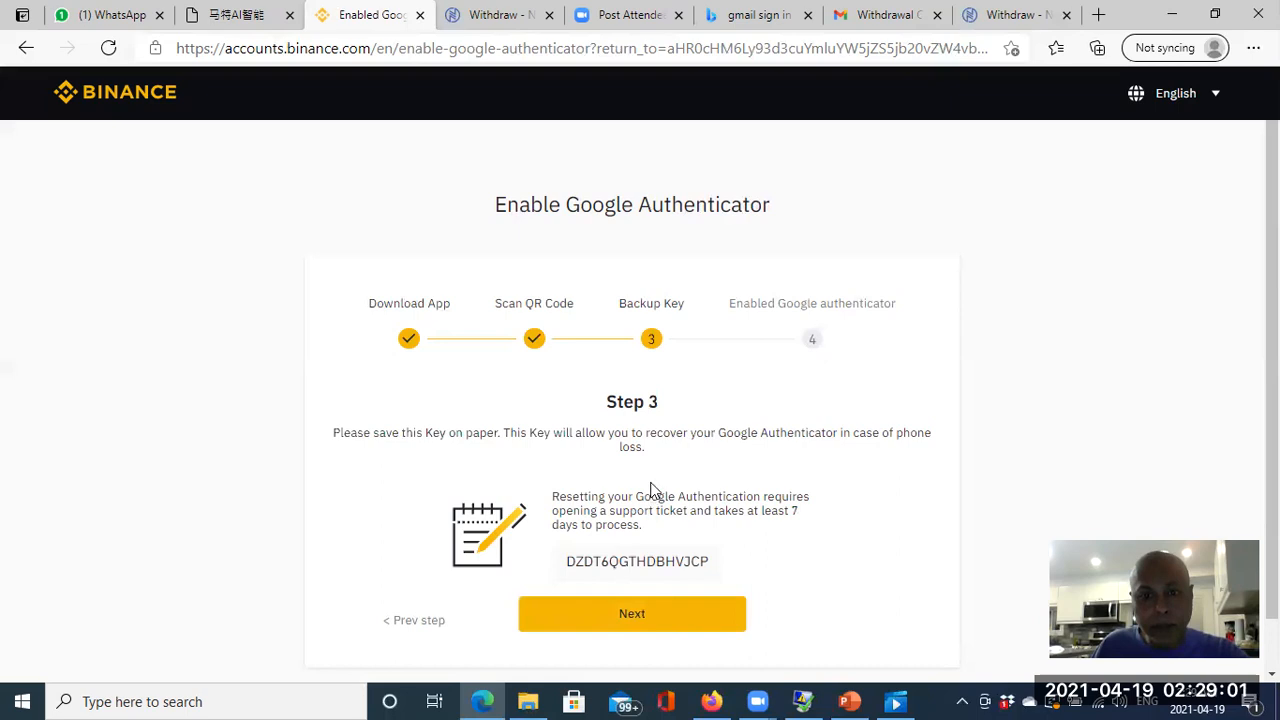
Request an e-mail verification code and enter the Google Authenticator code
{"action": "left_click", "coordinate": [828, 477]}
{"action": "scroll", "coordinate": [740, 490], "scroll_direction": "down", "scroll_amount": 1}
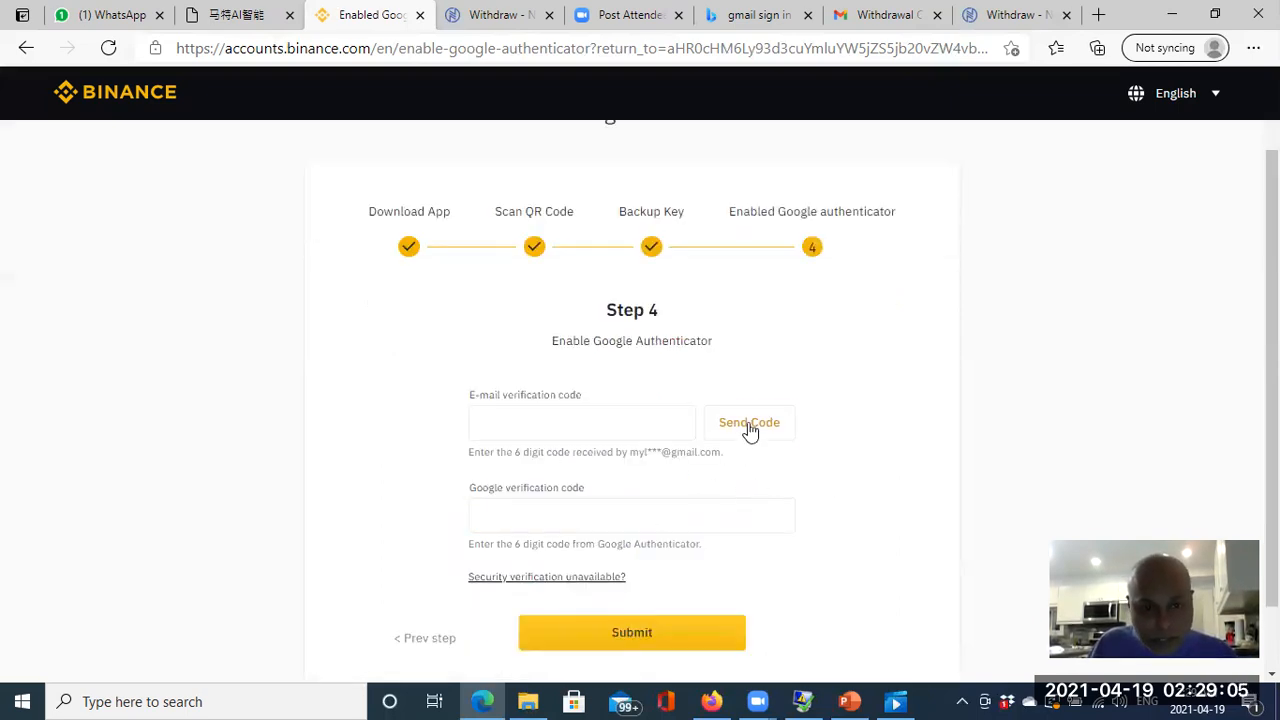
{"action": "left_click", "coordinate": [550, 401]}
{"action": "left_click", "coordinate": [744, 428]}
{"action": "left_click", "coordinate": [744, 428]}
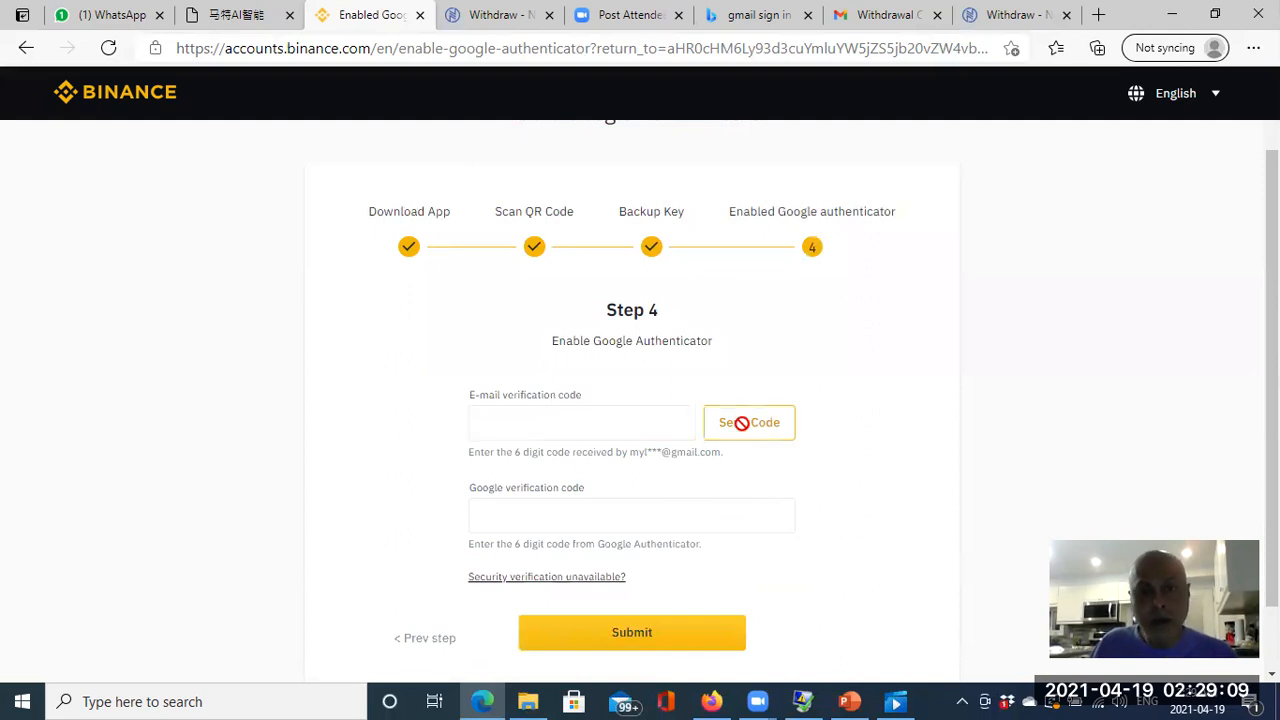
{"action": "left_click", "coordinate": [590, 512]}
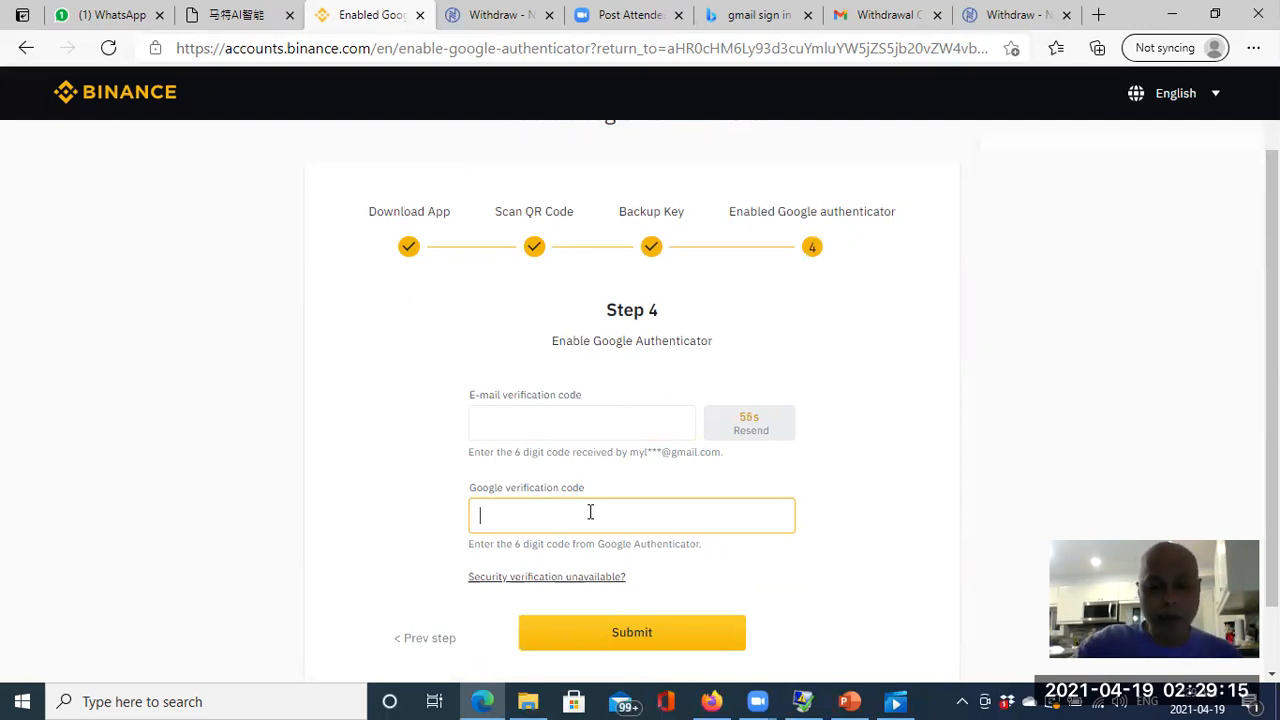
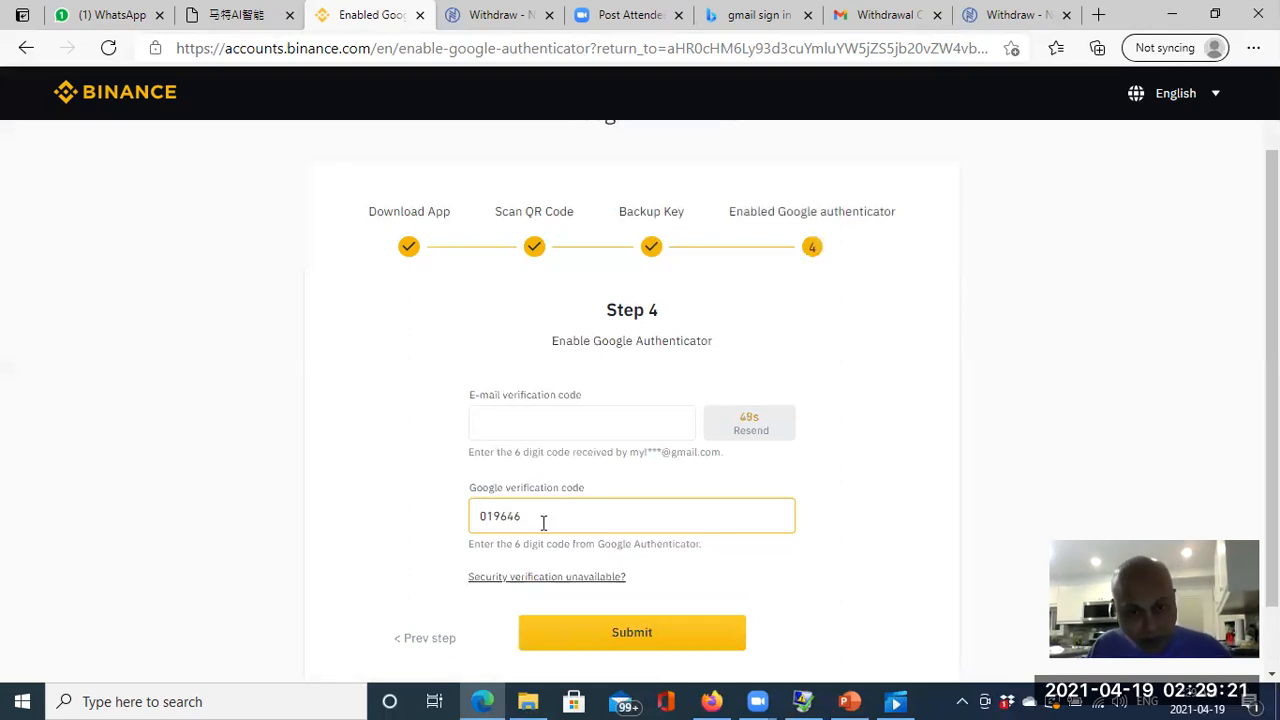
Enter the e-mail verification code and submit, which Binance rejects as an incorrect 2FA code
{"action": "left_click", "coordinate": [543, 425]}
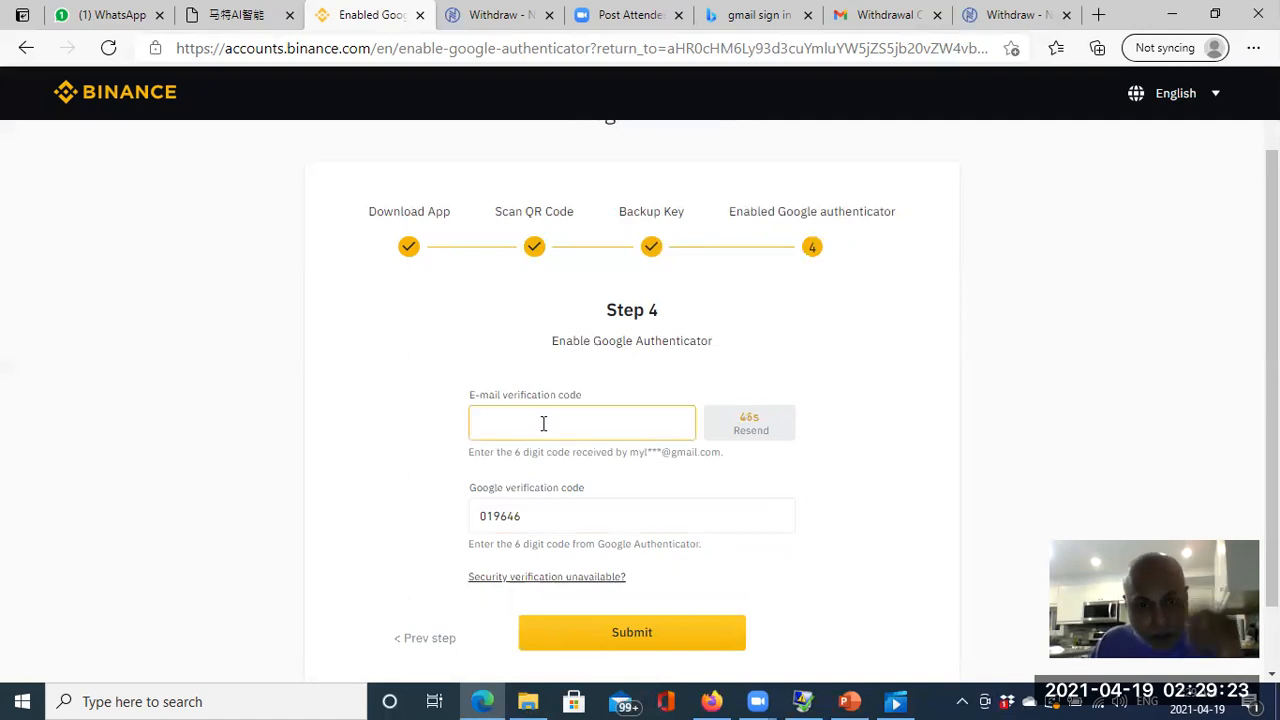
{"action": "left_click", "coordinate": [543, 422]}
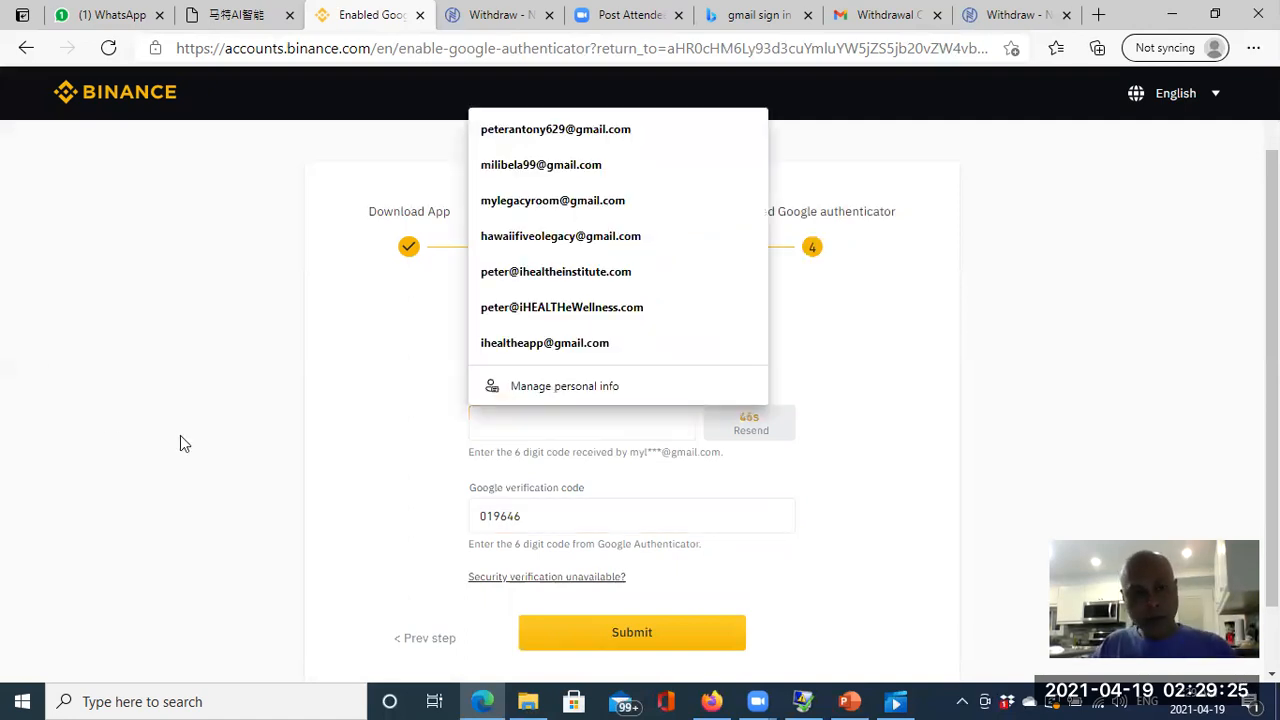
{"action": "left_click", "coordinate": [296, 476]}
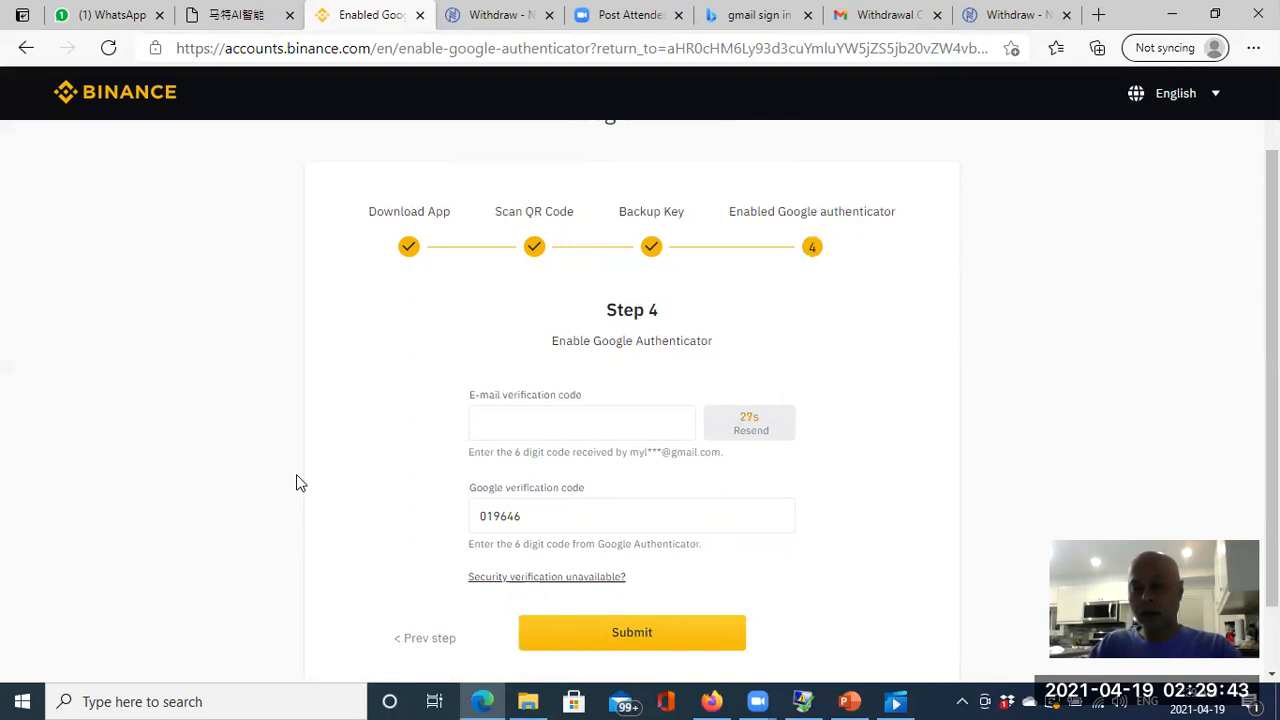
{"action": "left_click", "coordinate": [530, 505]}
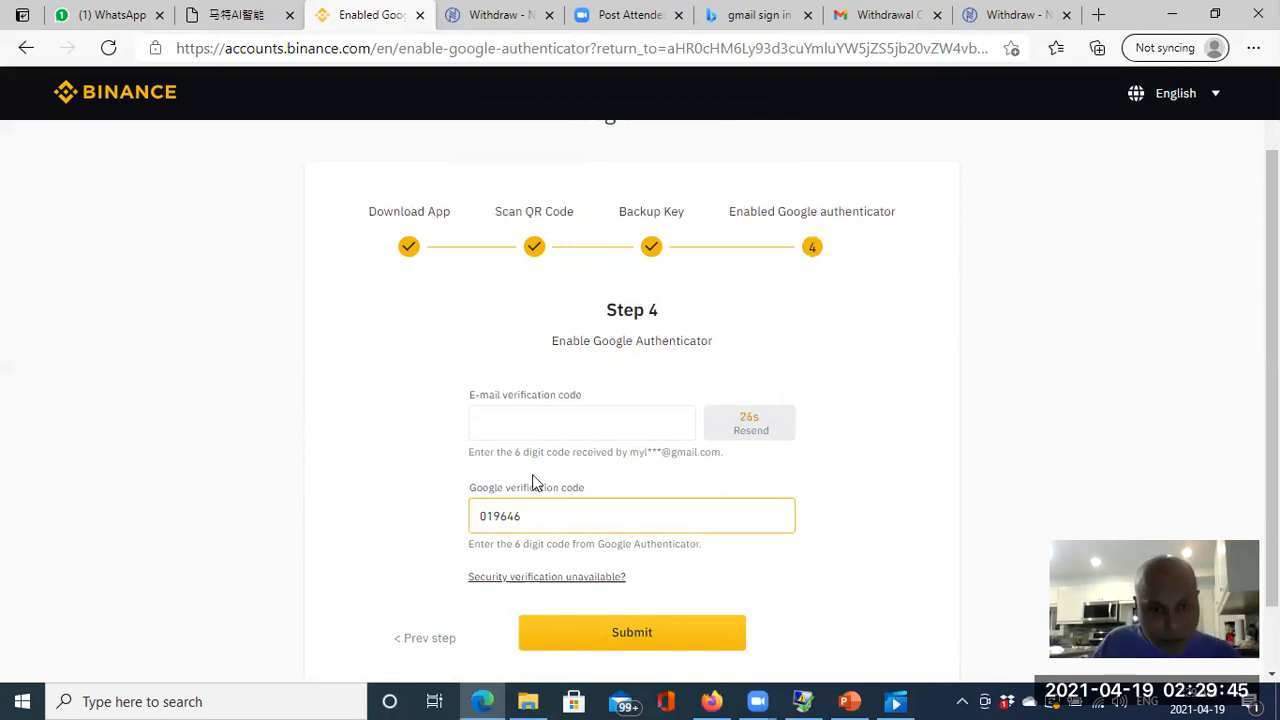
{"action": "left_click", "coordinate": [543, 429]}
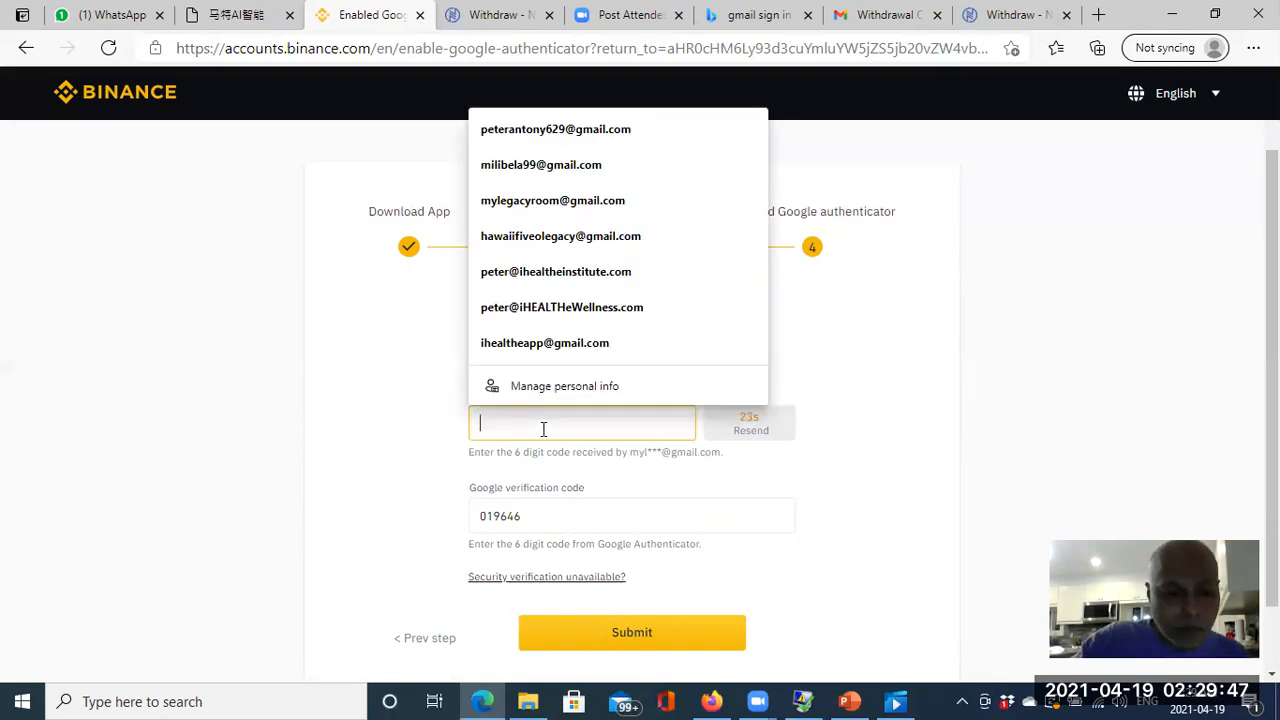
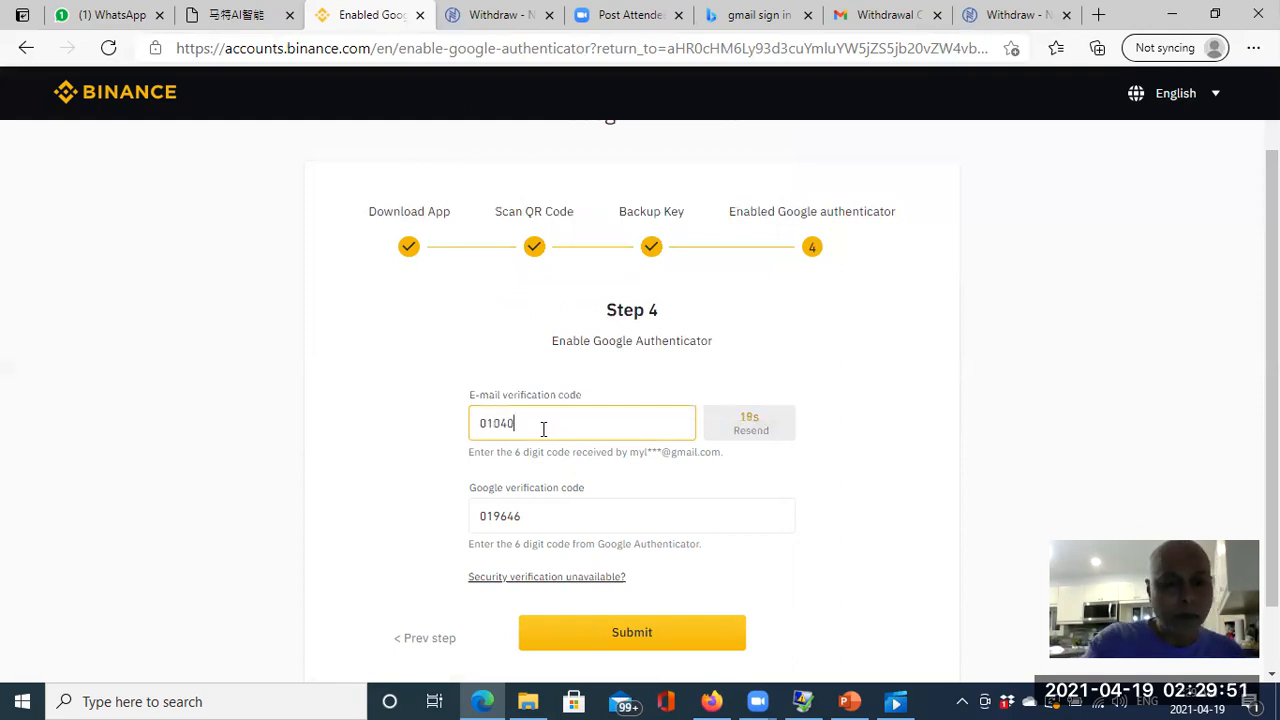
{"action": "left_click", "coordinate": [597, 509]}
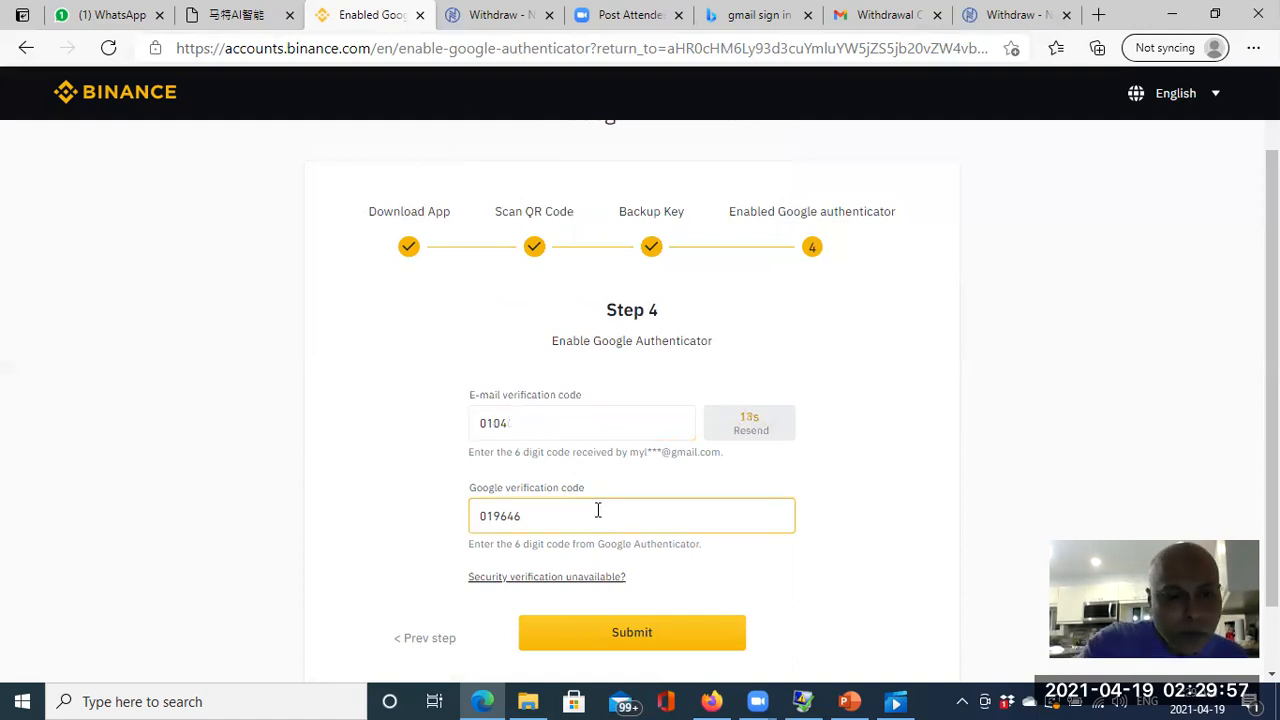
{"action": "left_click", "coordinate": [669, 462]}
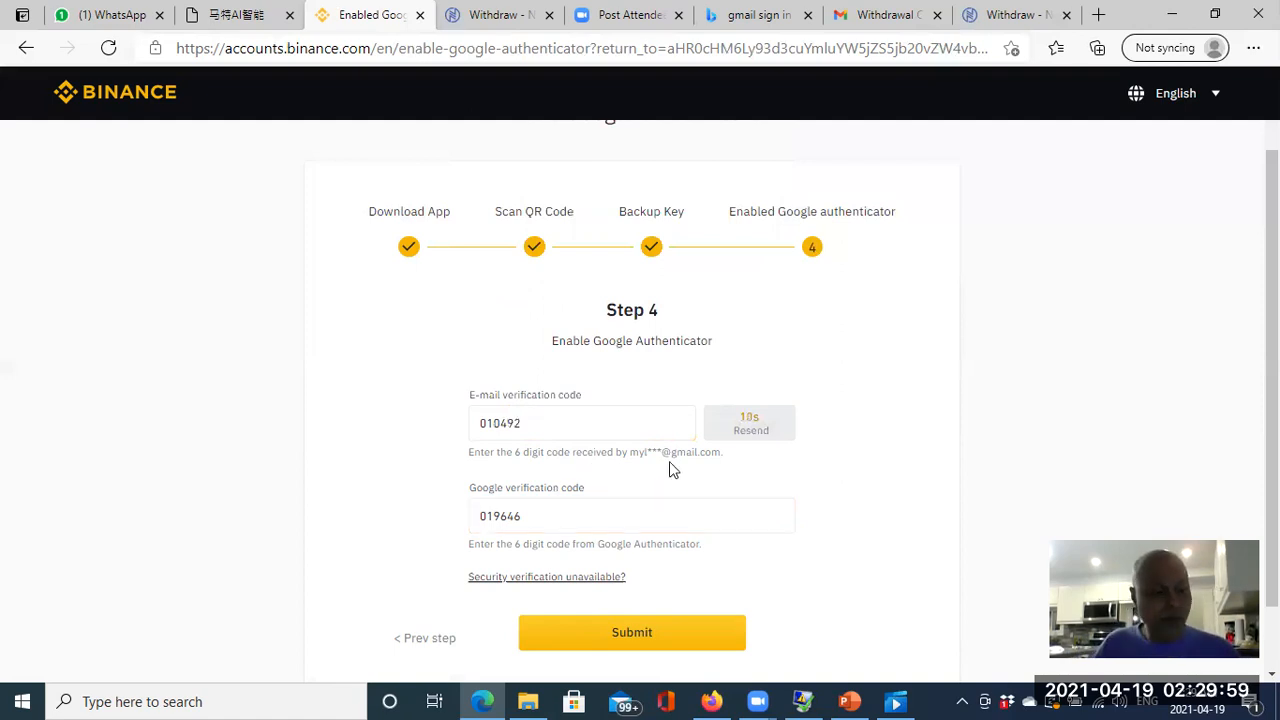
{"action": "left_click", "coordinate": [640, 645]}
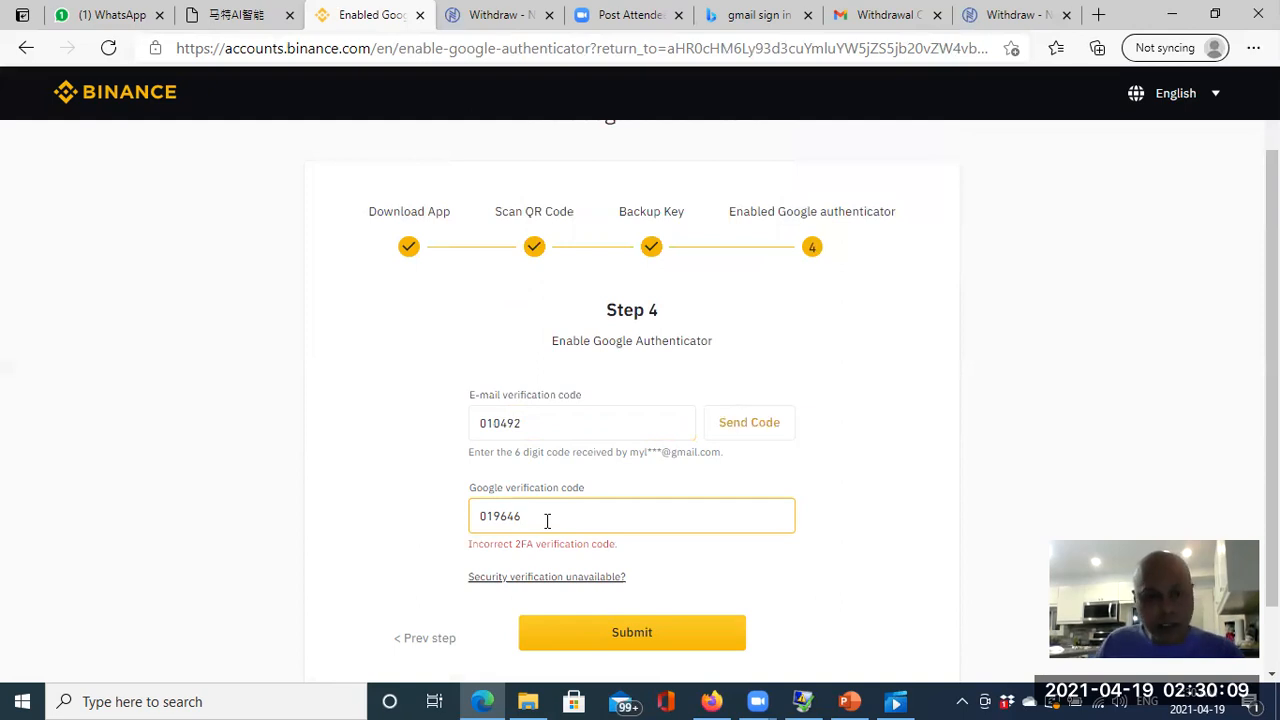
Request a fresh e-mail code and replace the rejected Google Authenticator code
{"action": "left_click", "coordinate": [746, 428]}
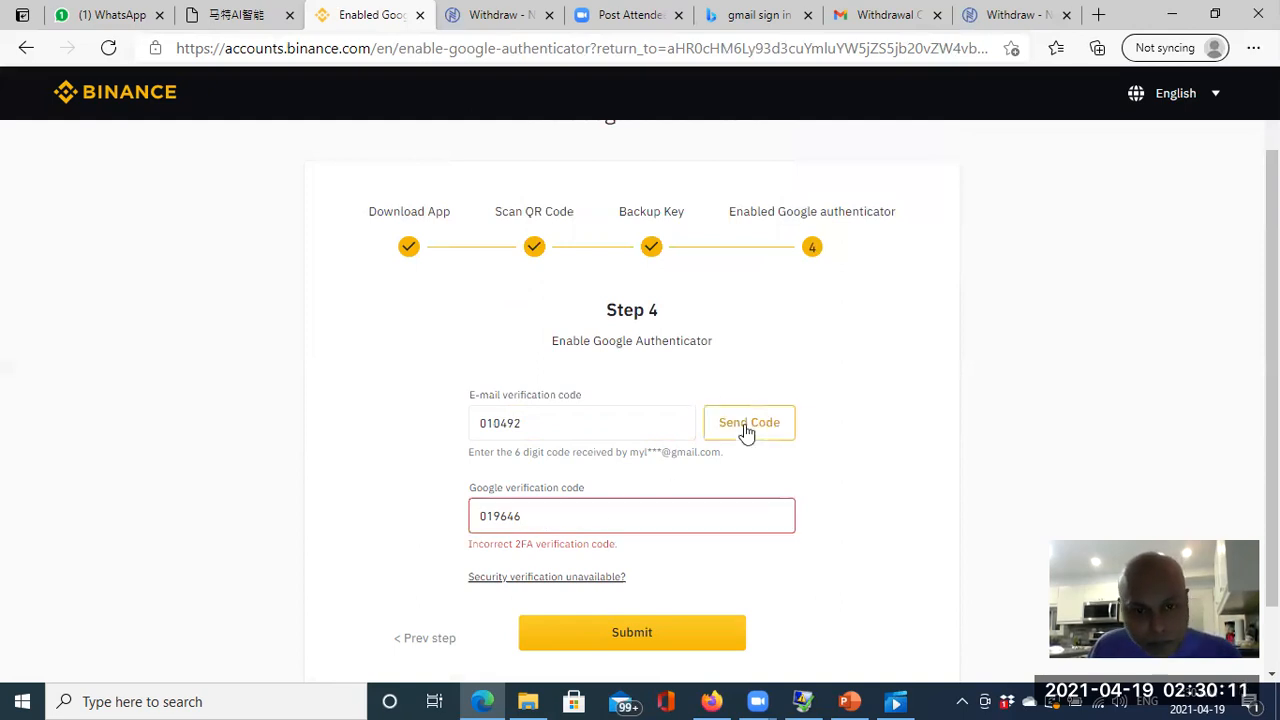
{"action": "left_click", "coordinate": [746, 426]}
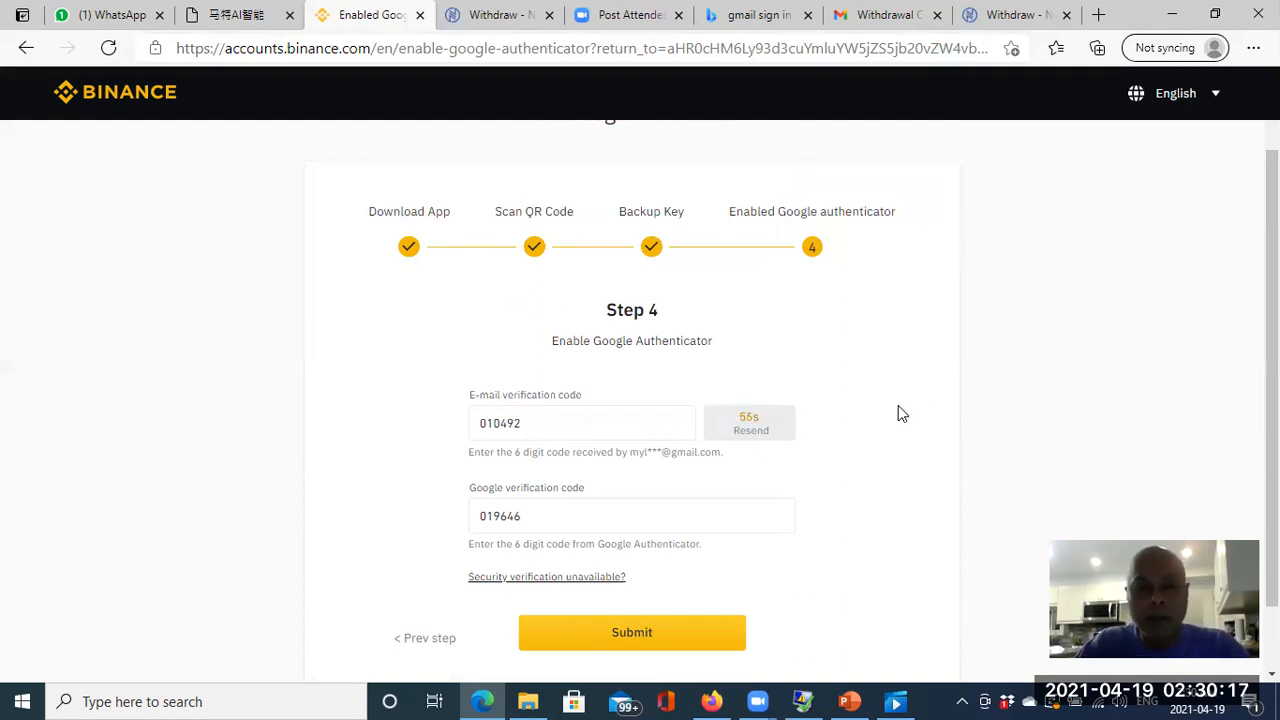
{"action": "left_click", "coordinate": [543, 520]}
{"action": "key", "text": "BackSpace"}
{"action": "key", "text": "BackSpace"}
{"action": "key", "text": "BackSpace"}
{"action": "key", "text": "BackSpace"}
{"action": "key", "text": "BackSpace"}
{"action": "key", "text": "BackSpace"}
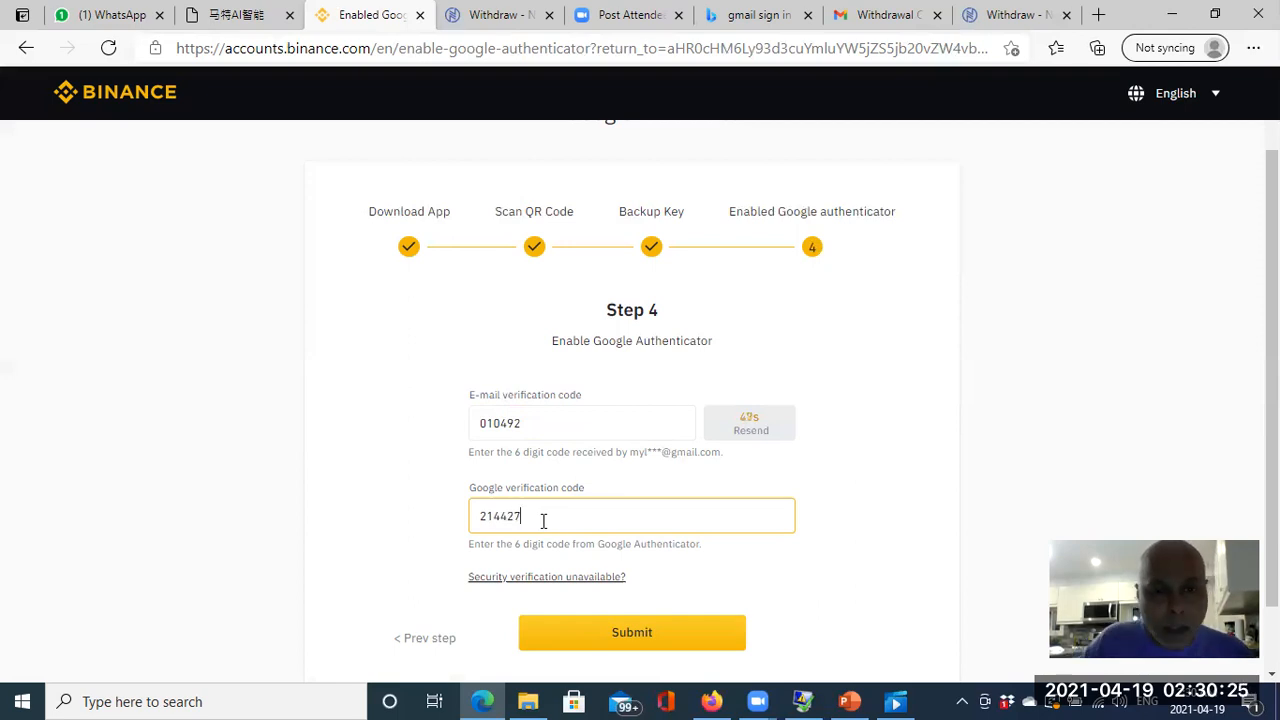
Enter the new e-mail verification code and submit to finish enabling Google Authenticator
{"action": "left_click", "coordinate": [536, 427]}
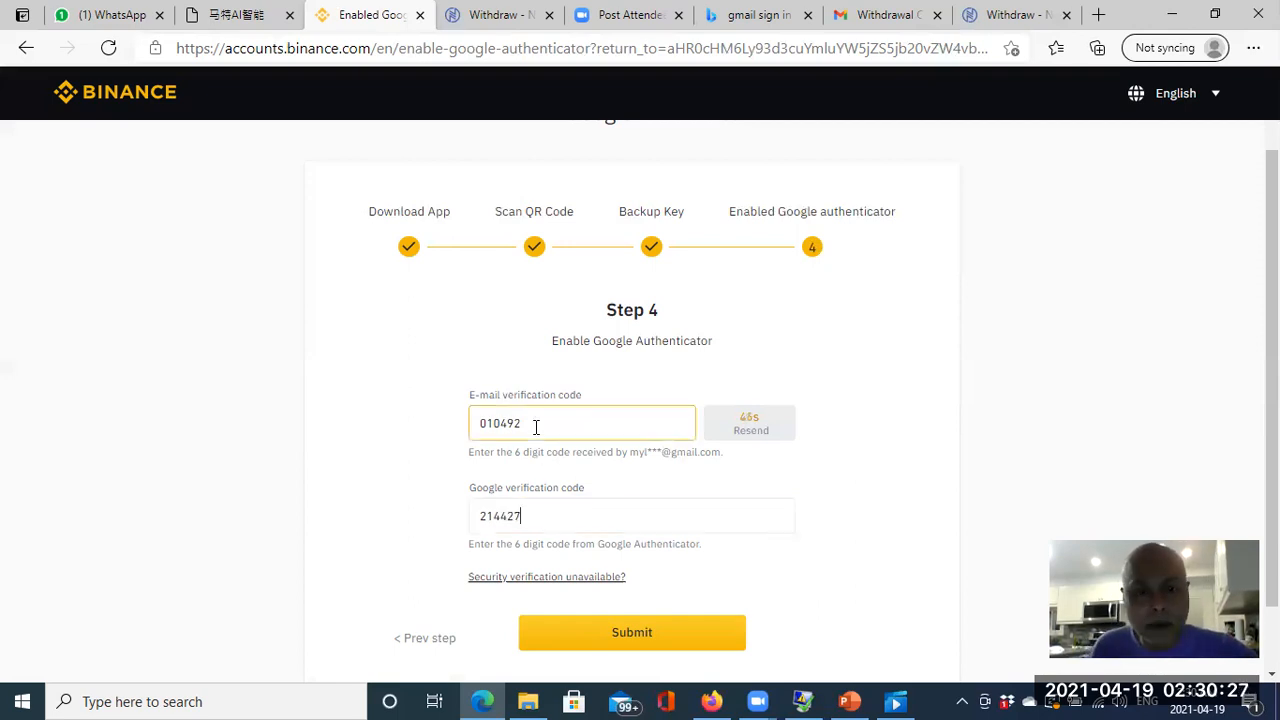
{"action": "key", "text": "BackSpace"}
{"action": "key", "text": "BackSpace"}
{"action": "key", "text": "BackSpace"}
{"action": "key", "text": "BackSpace"}
{"action": "key", "text": "BackSpace"}
{"action": "key", "text": "BackSpace"}
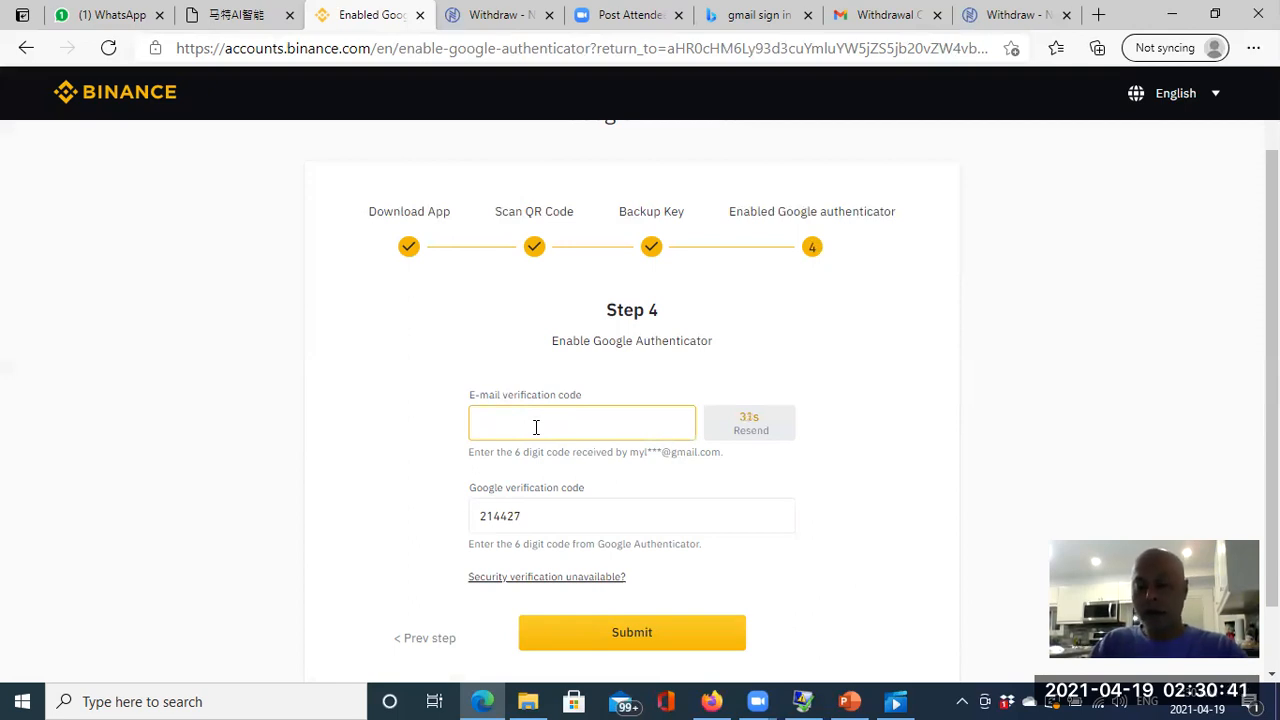
{"action": "left_click", "coordinate": [662, 380]}
{"action": "left_click", "coordinate": [603, 421]}
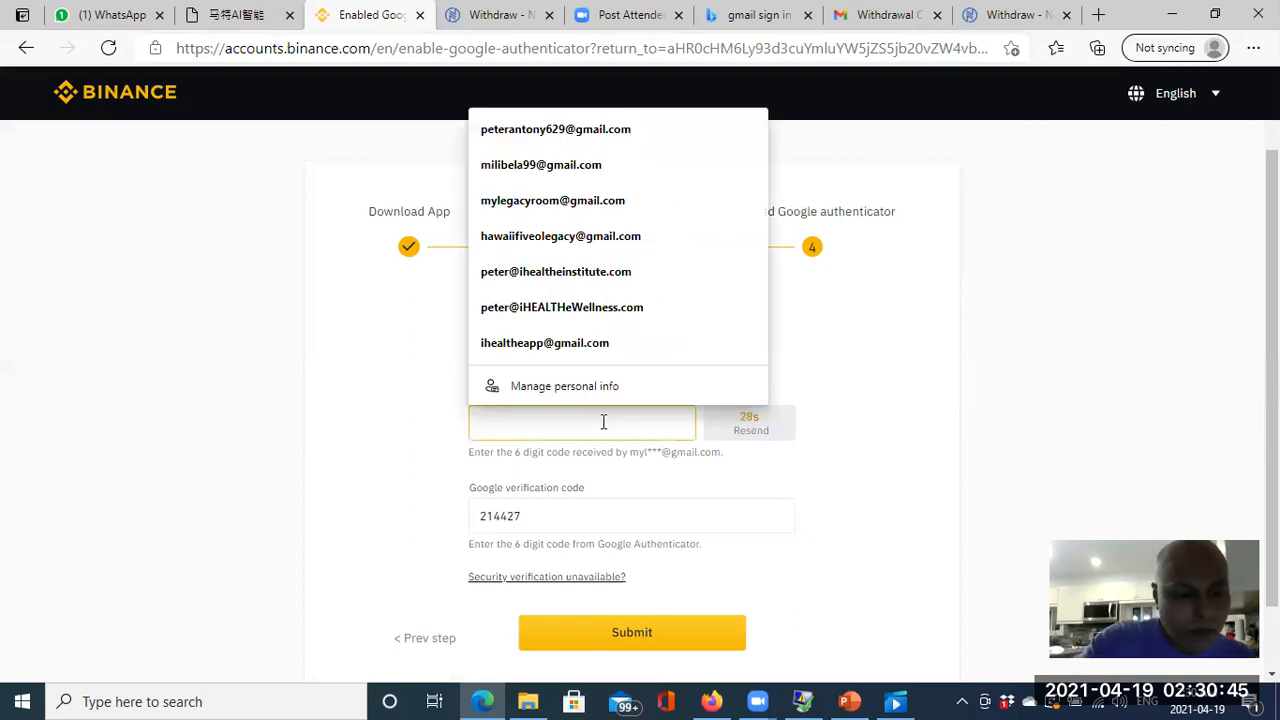
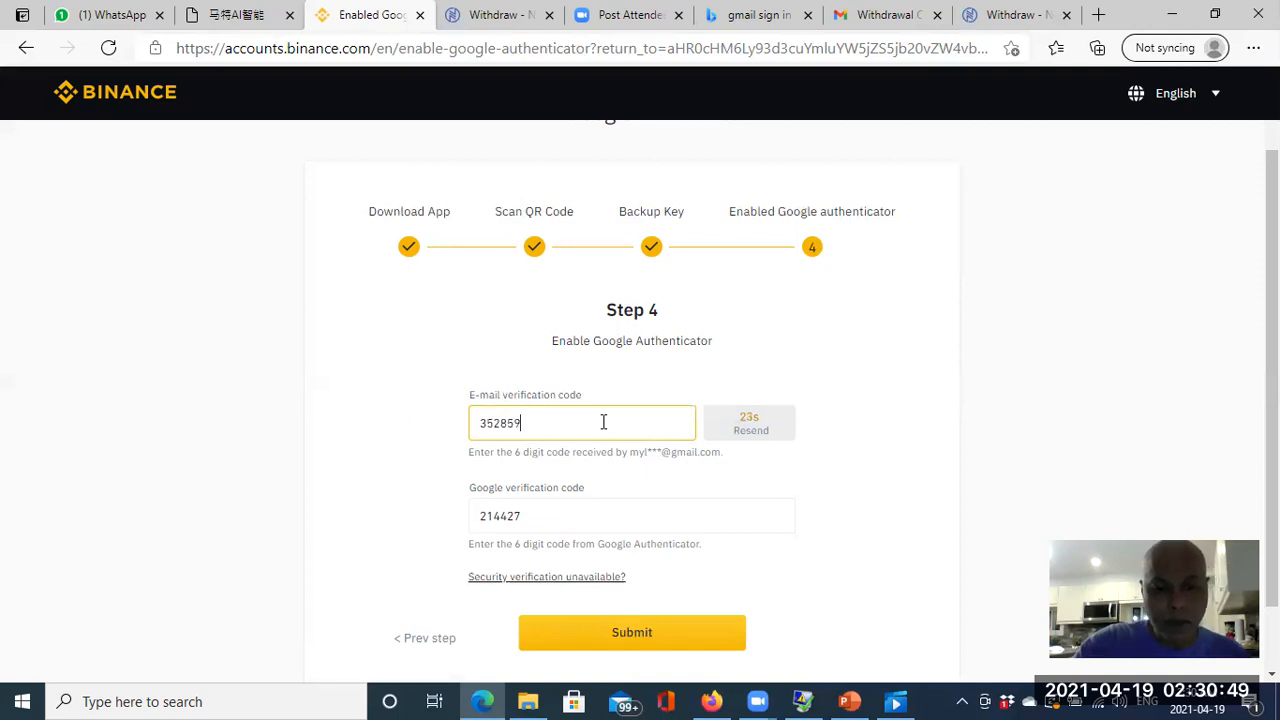
{"action": "left_click", "coordinate": [622, 635]}
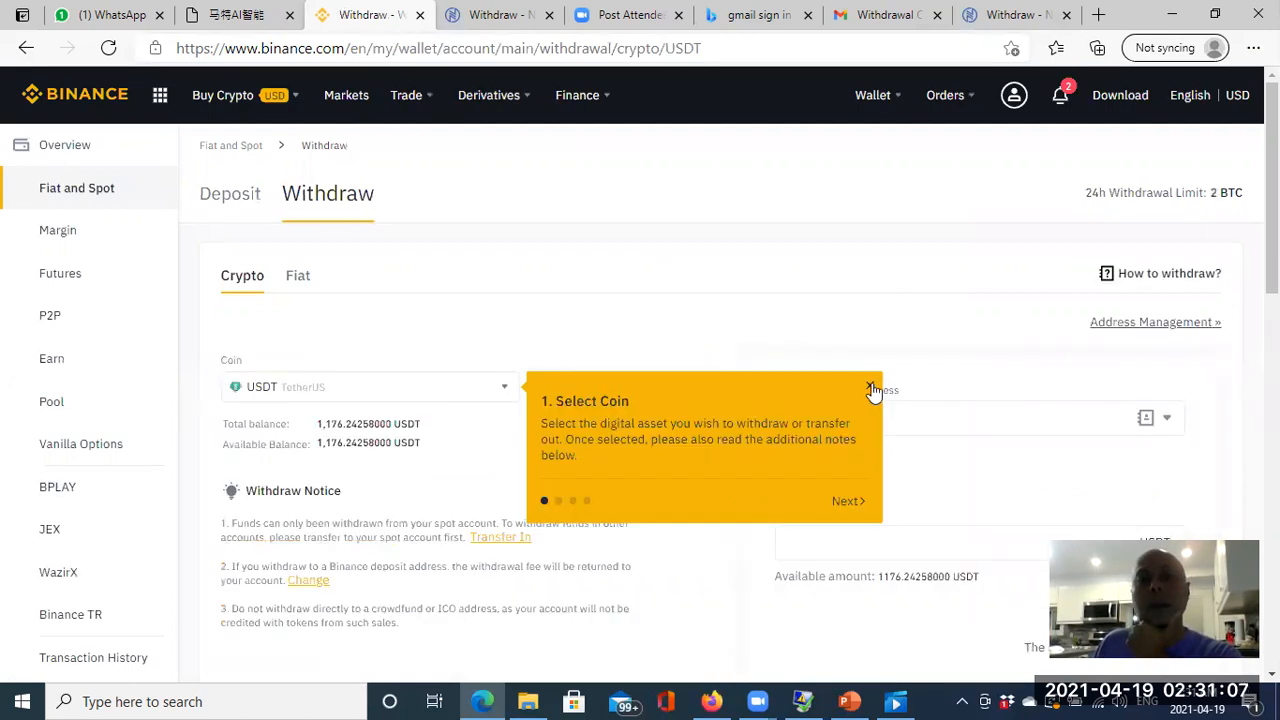
Copy MTAI's TRC20 deposit address and go back to Binance's USDT withdrawal page
{"action": "left_click", "coordinate": [869, 385]}
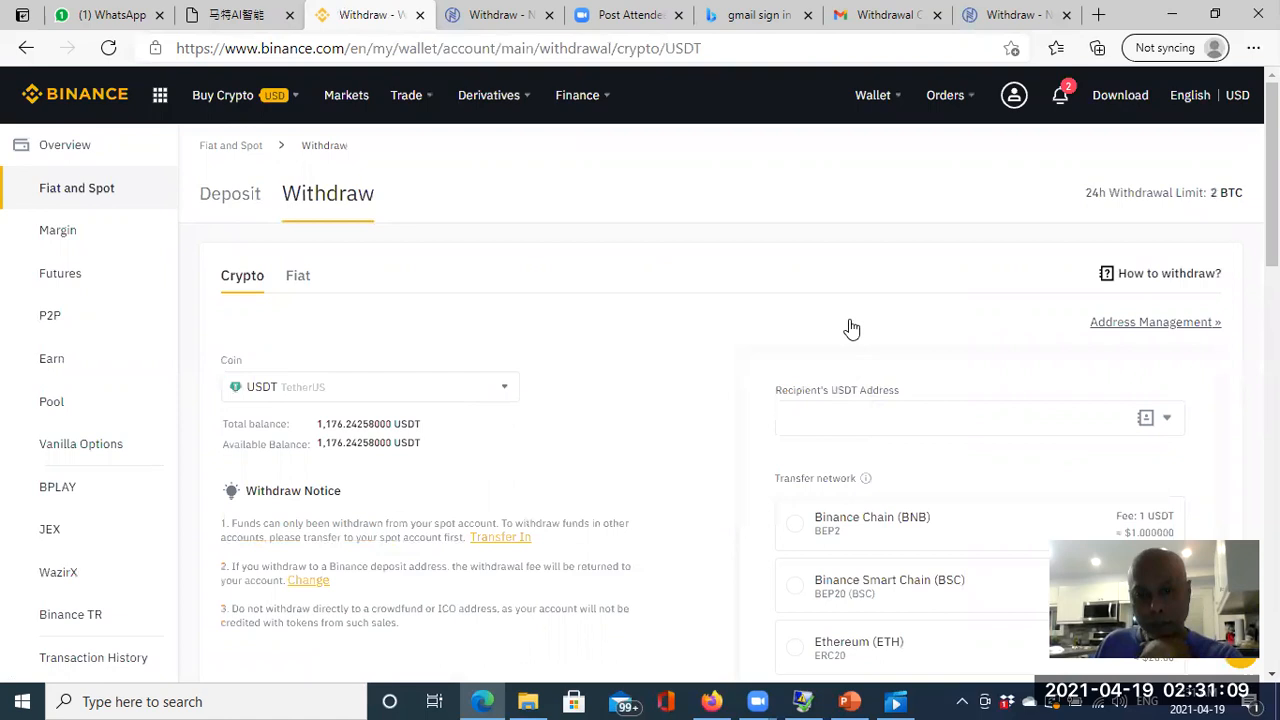
{"action": "scroll", "coordinate": [850, 322], "scroll_direction": "down", "scroll_amount": 2}
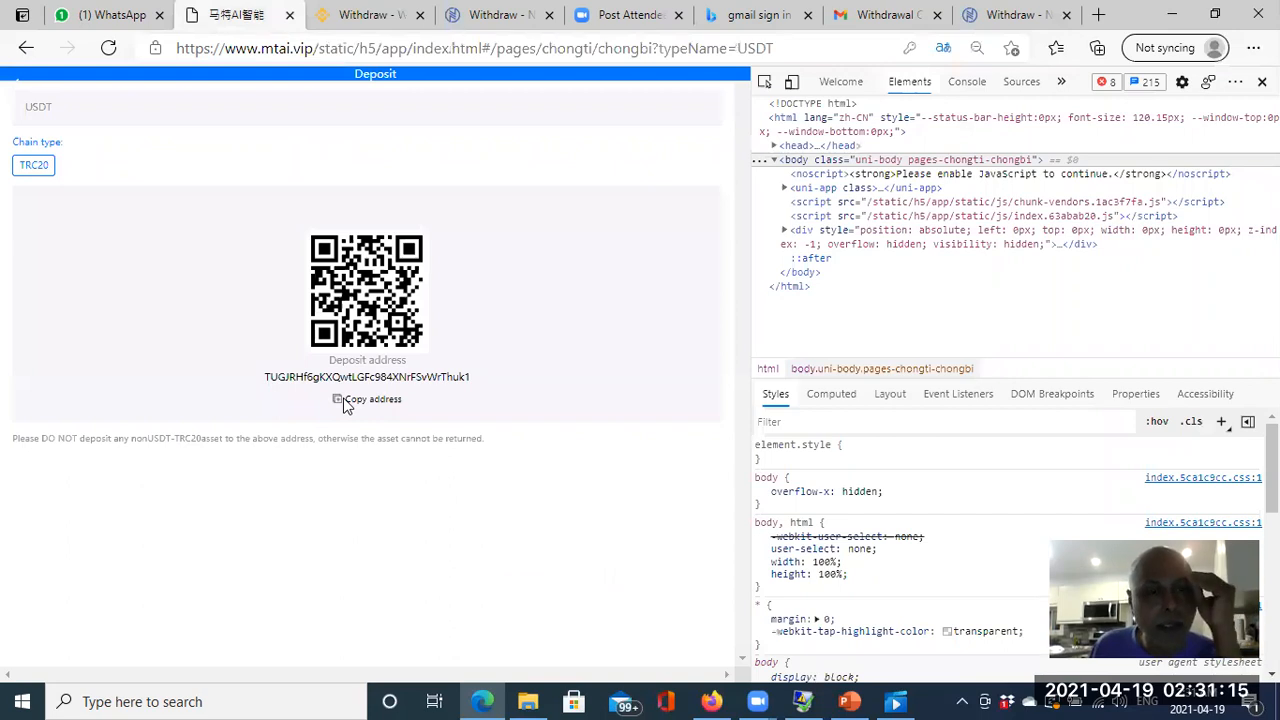
{"action": "left_click", "coordinate": [350, 402]}
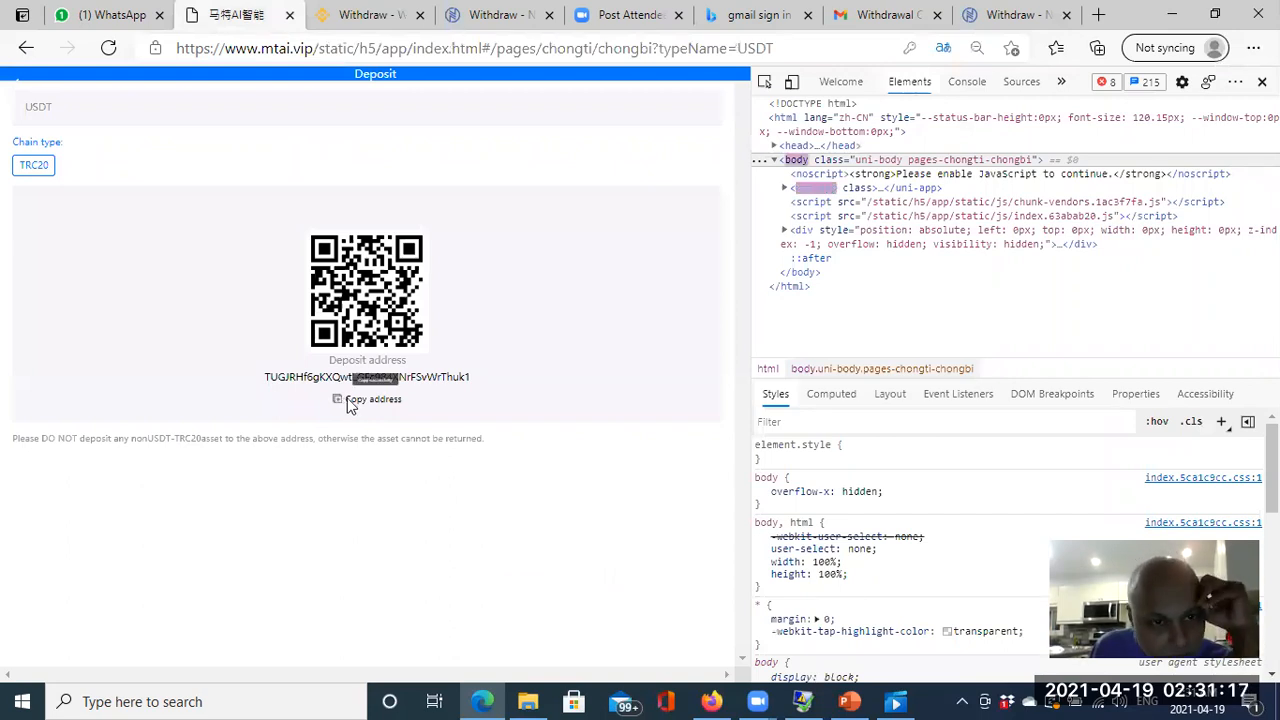
{"action": "left_click", "coordinate": [378, 18]}
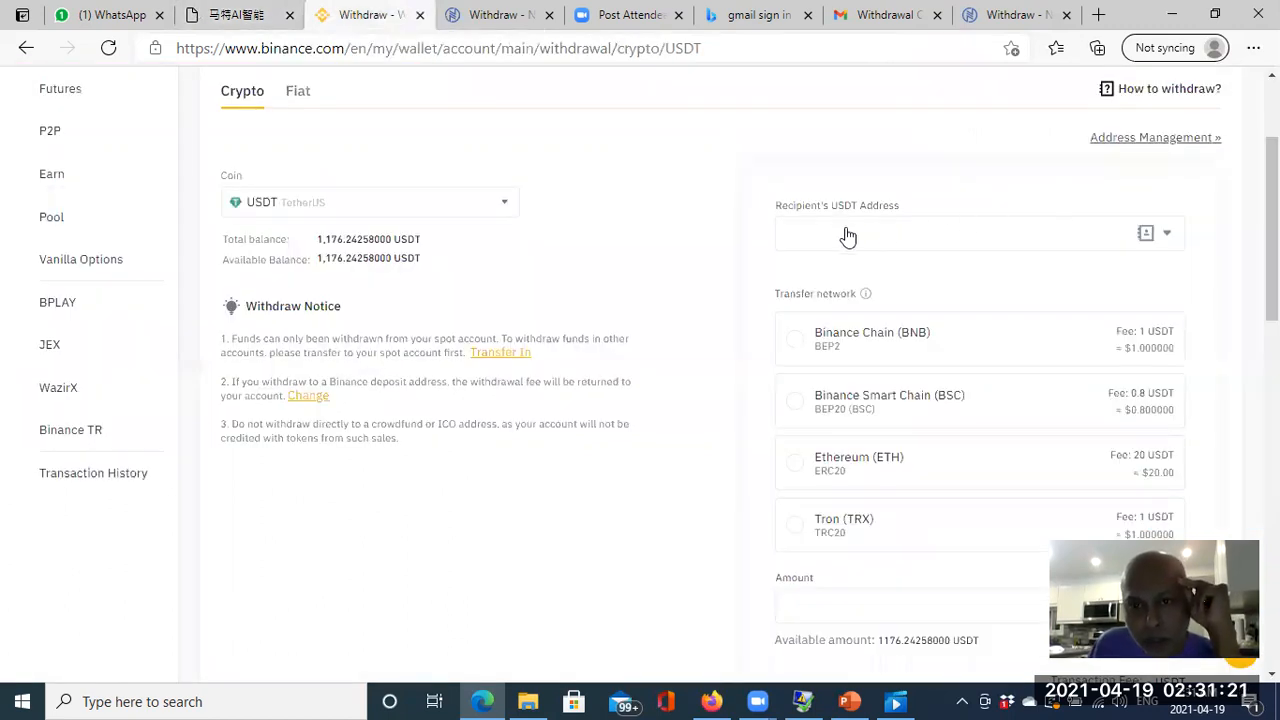
Paste the MTAI deposit address as recipient, enter 201 USDT, and select the Tron (TRX) TRC20 network
{"action": "left_click", "coordinate": [848, 236]}
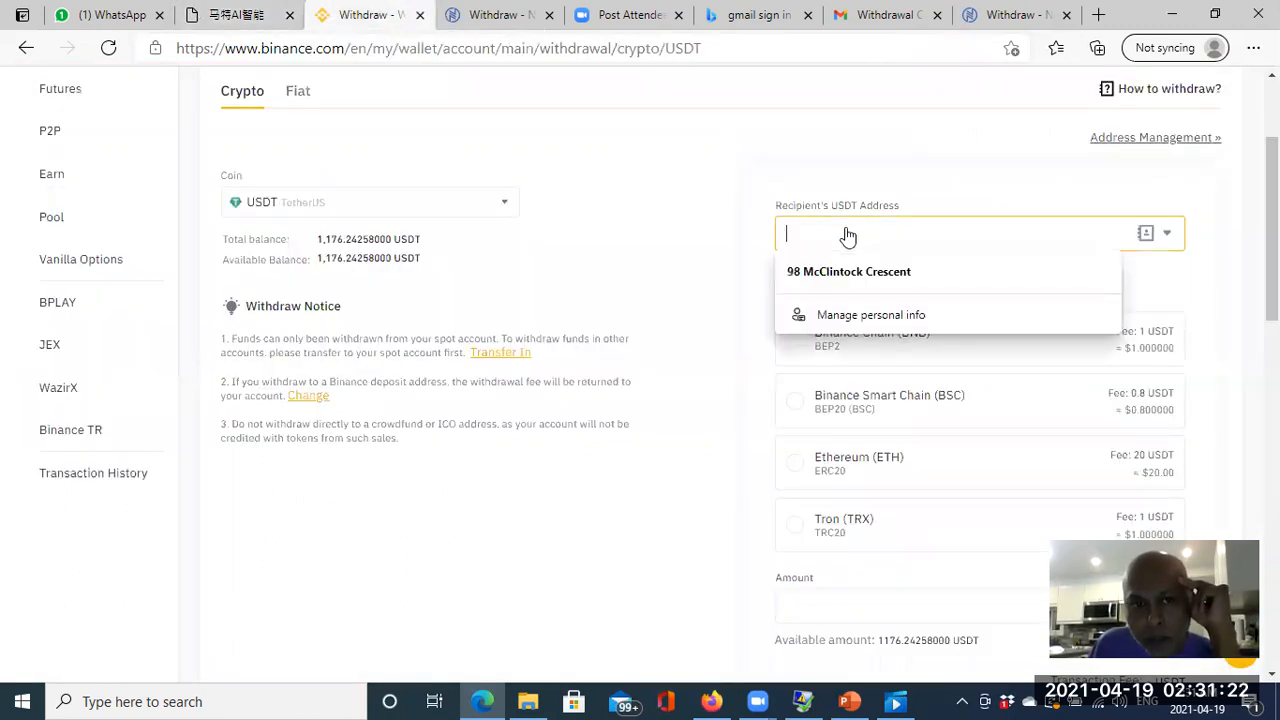
{"action": "right_click", "coordinate": [891, 421]}
{"action": "left_click", "coordinate": [898, 414]}
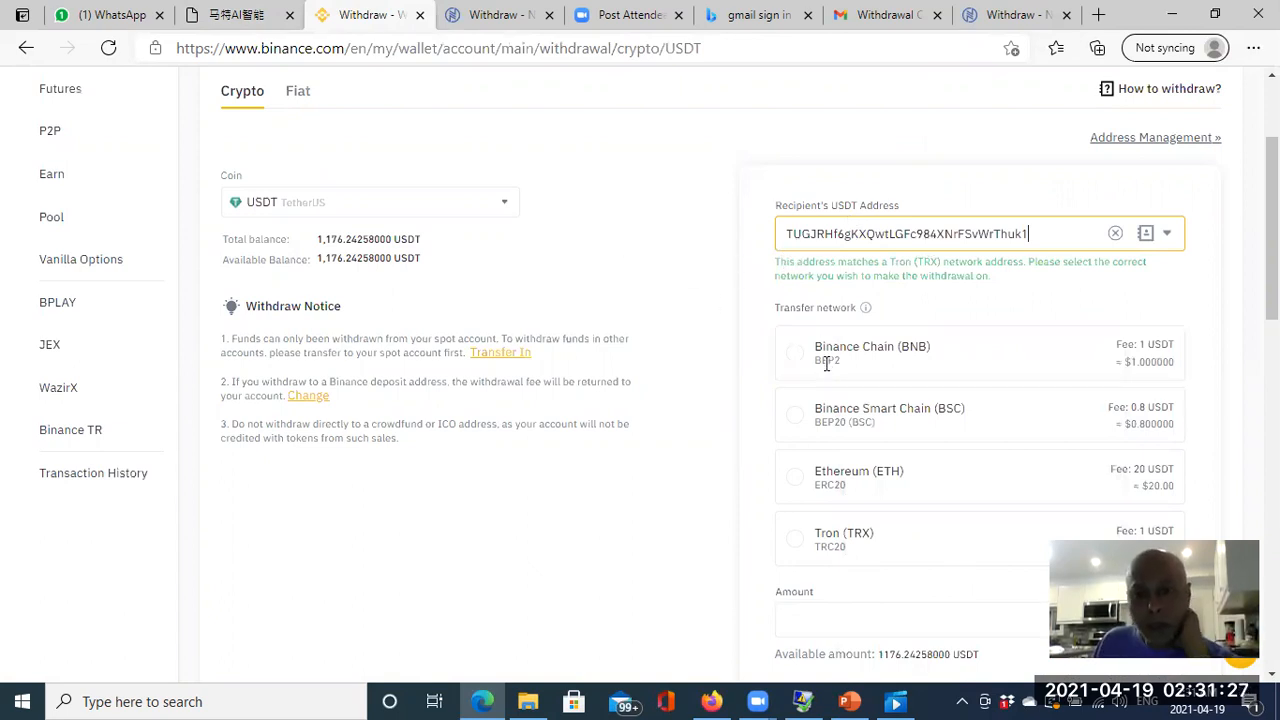
{"action": "scroll", "coordinate": [826, 340], "scroll_direction": "down", "scroll_amount": 3}
{"action": "scroll", "coordinate": [826, 316], "scroll_direction": "down", "scroll_amount": 1}
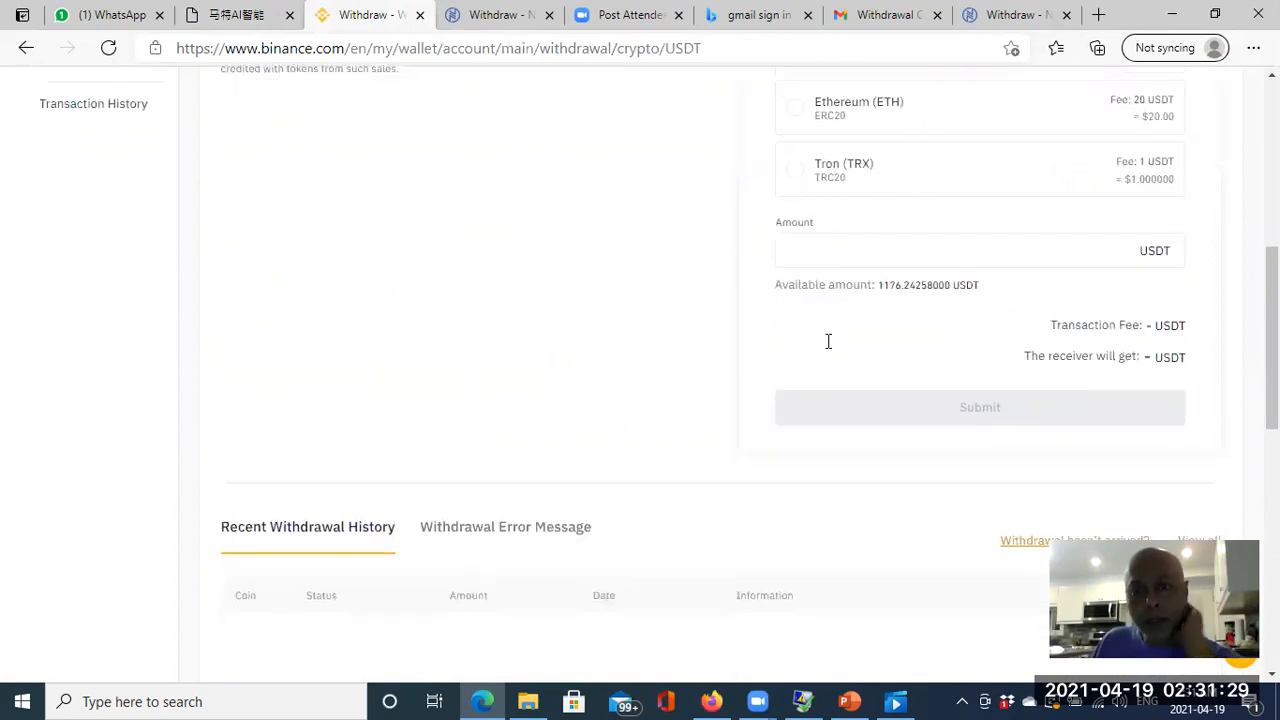
{"action": "scroll", "coordinate": [828, 341], "scroll_direction": "up", "scroll_amount": 1}
{"action": "left_click", "coordinate": [828, 341]}
{"action": "type", "text": "201"}
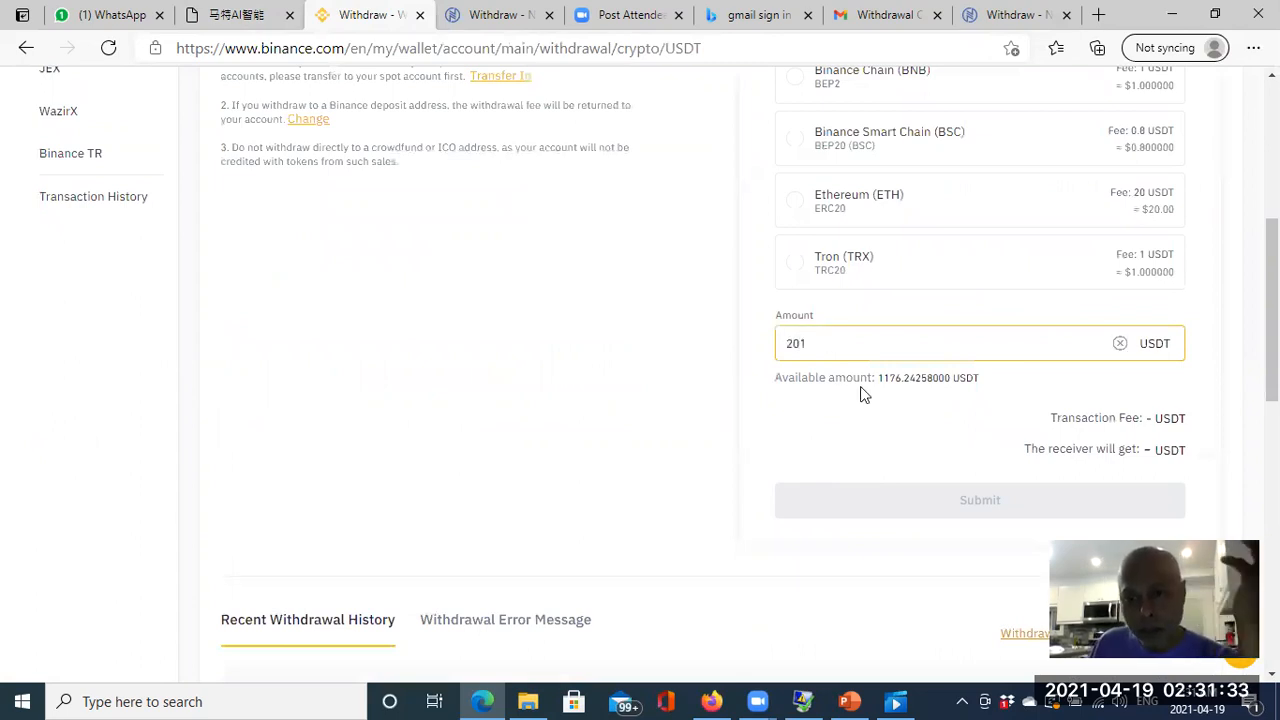
{"action": "scroll", "coordinate": [880, 400], "scroll_direction": "down", "scroll_amount": 1}
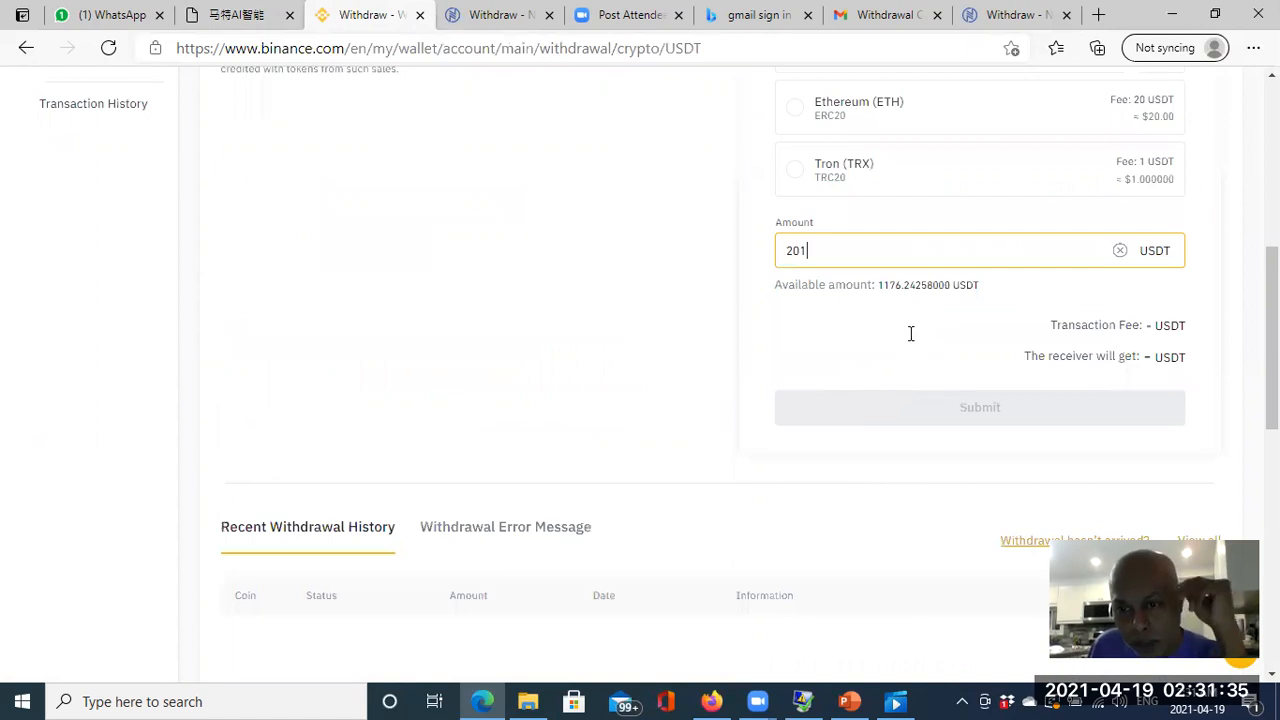
{"action": "scroll", "coordinate": [911, 333], "scroll_direction": "up", "scroll_amount": 1}
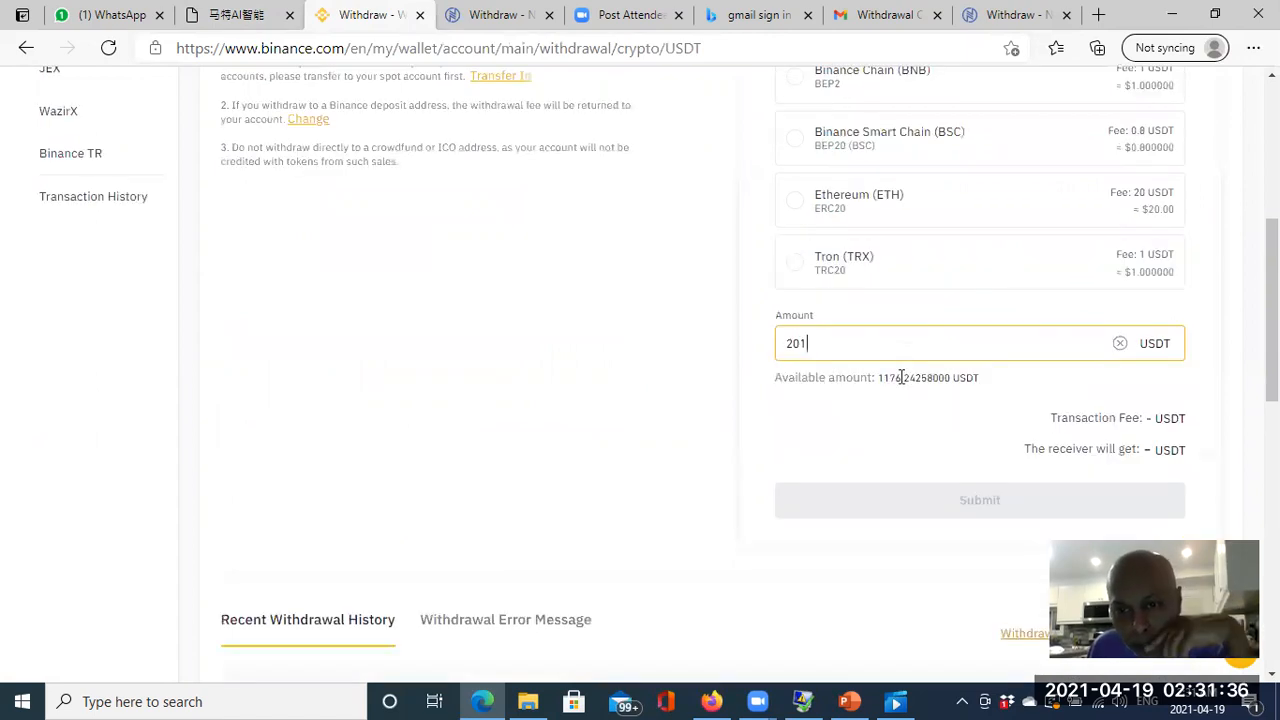
{"action": "left_click", "coordinate": [797, 268]}
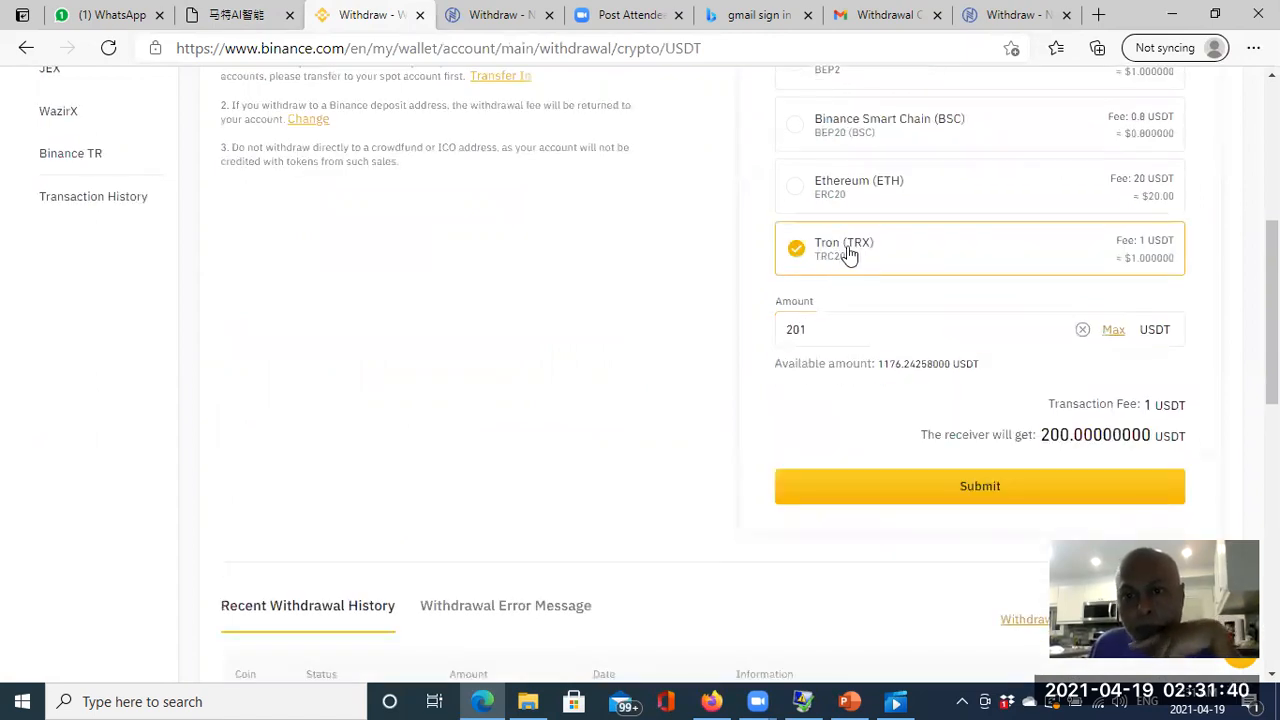
Submit the withdrawal, request an e-mail code, and enter the Google Authenticator code
{"action": "left_click", "coordinate": [976, 483]}
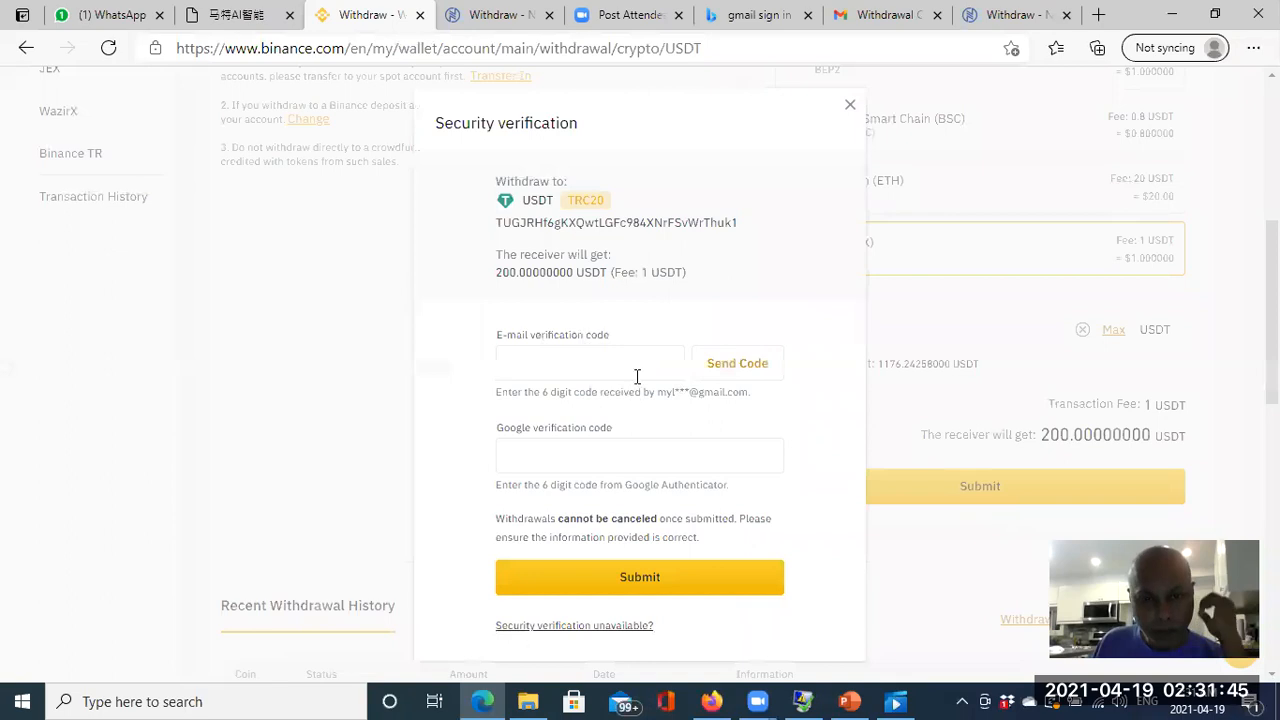
{"action": "left_click", "coordinate": [610, 458]}
{"action": "left_click", "coordinate": [735, 364]}
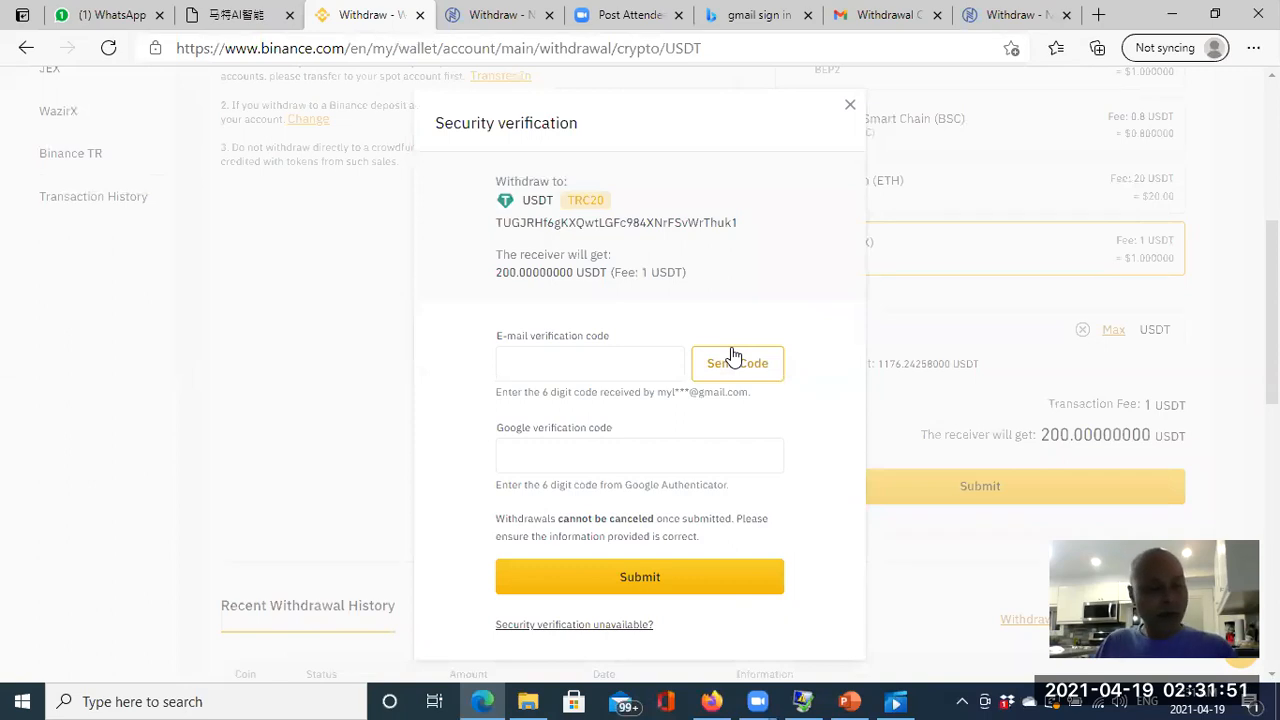
{"action": "left_click", "coordinate": [741, 374]}
{"action": "left_click", "coordinate": [741, 374]}
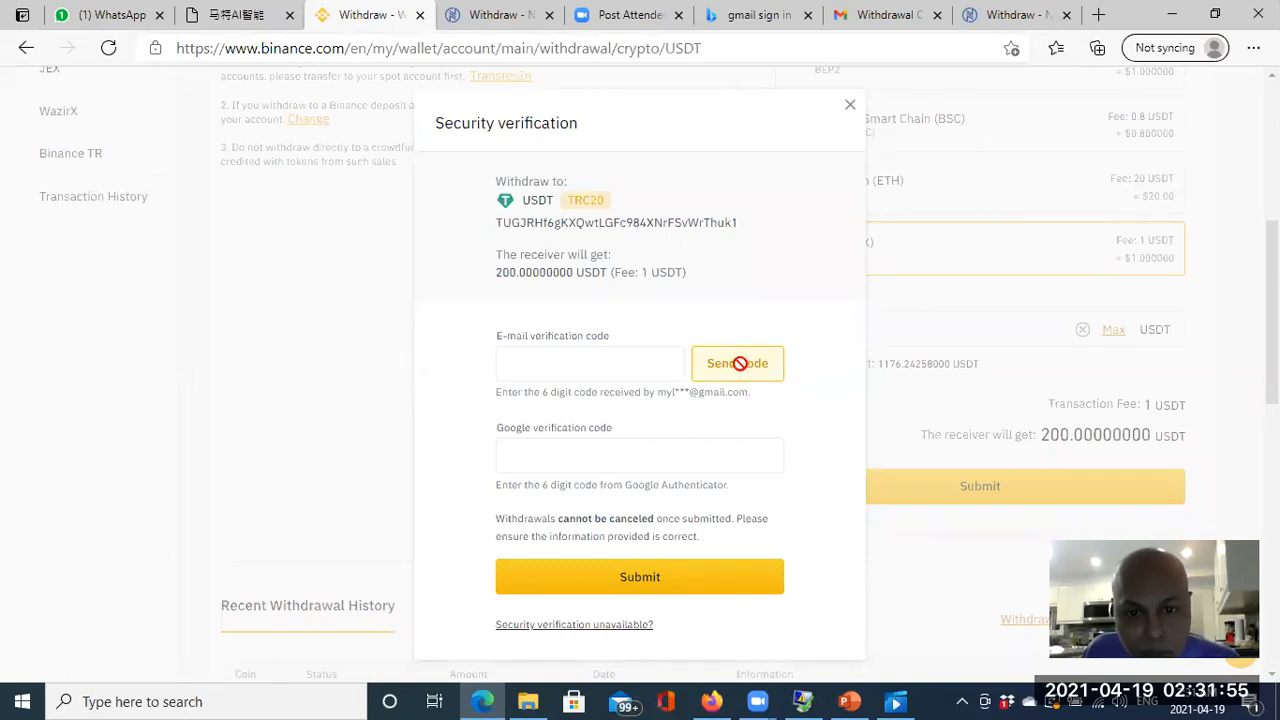
{"action": "left_click", "coordinate": [643, 462]}
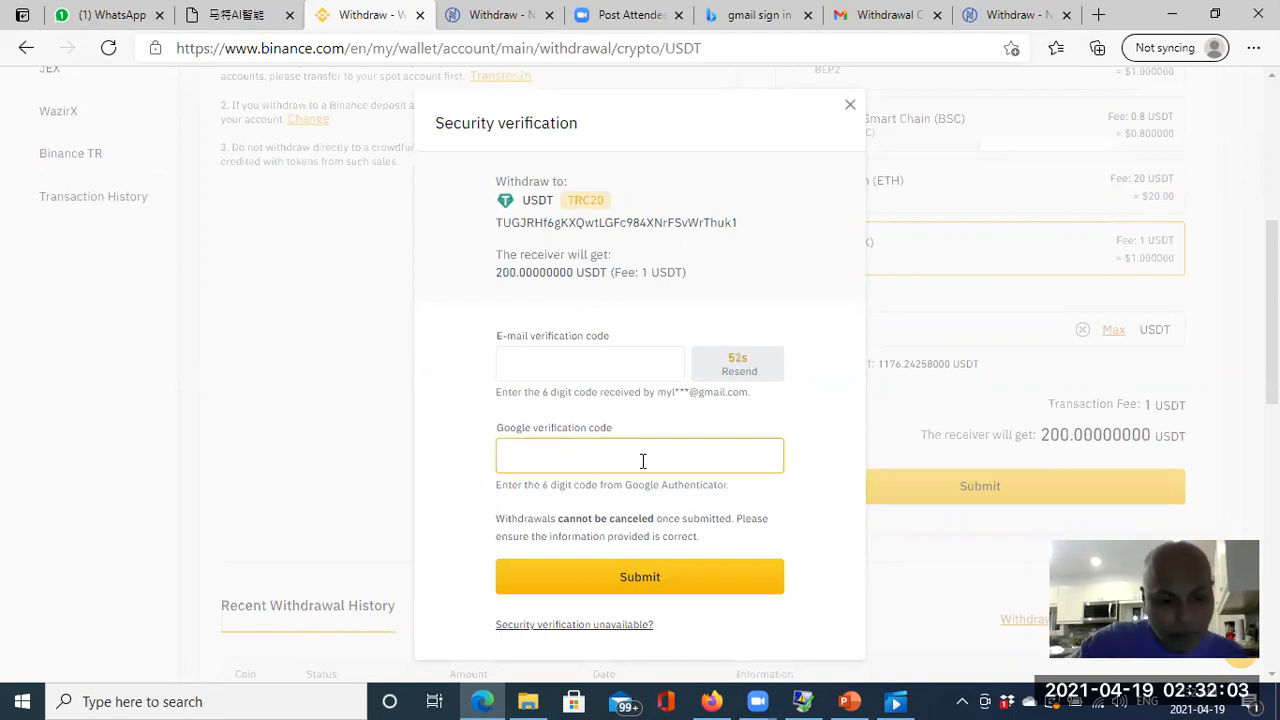
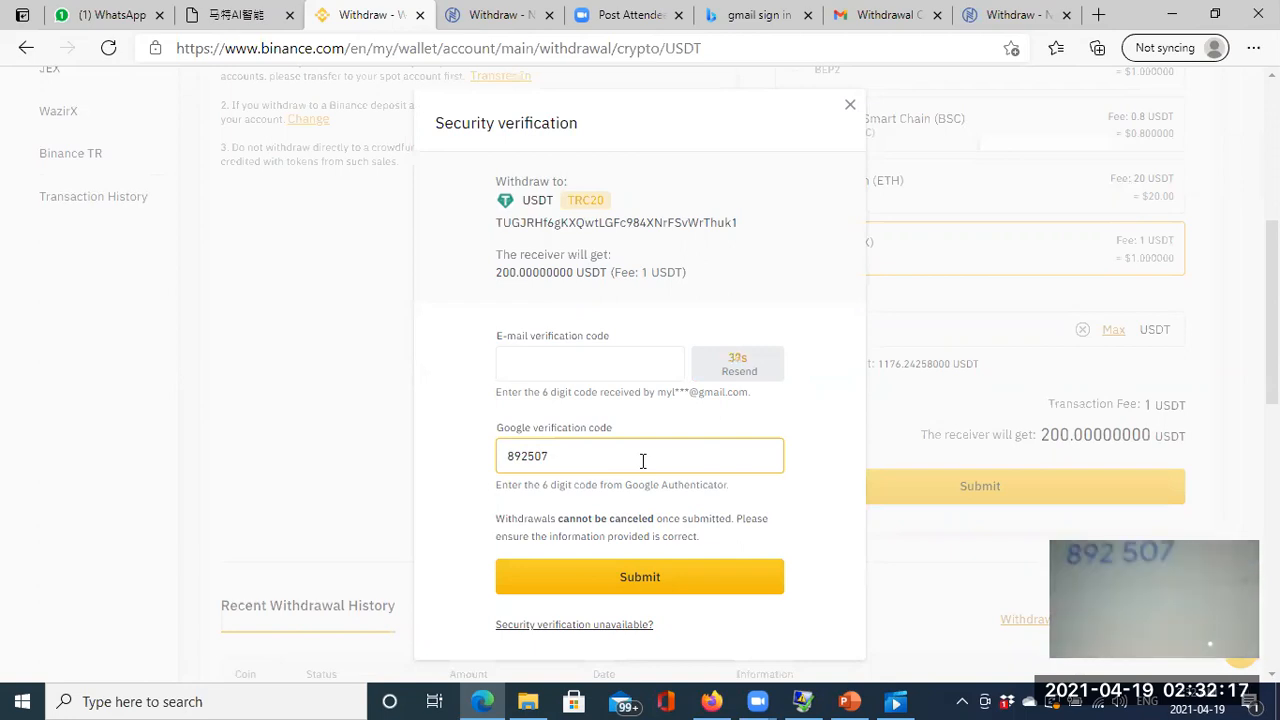
Enter the e-mail verification code and submit the verified withdrawal
{"action": "left_click", "coordinate": [558, 352]}
{"action": "left_click", "coordinate": [554, 363]}
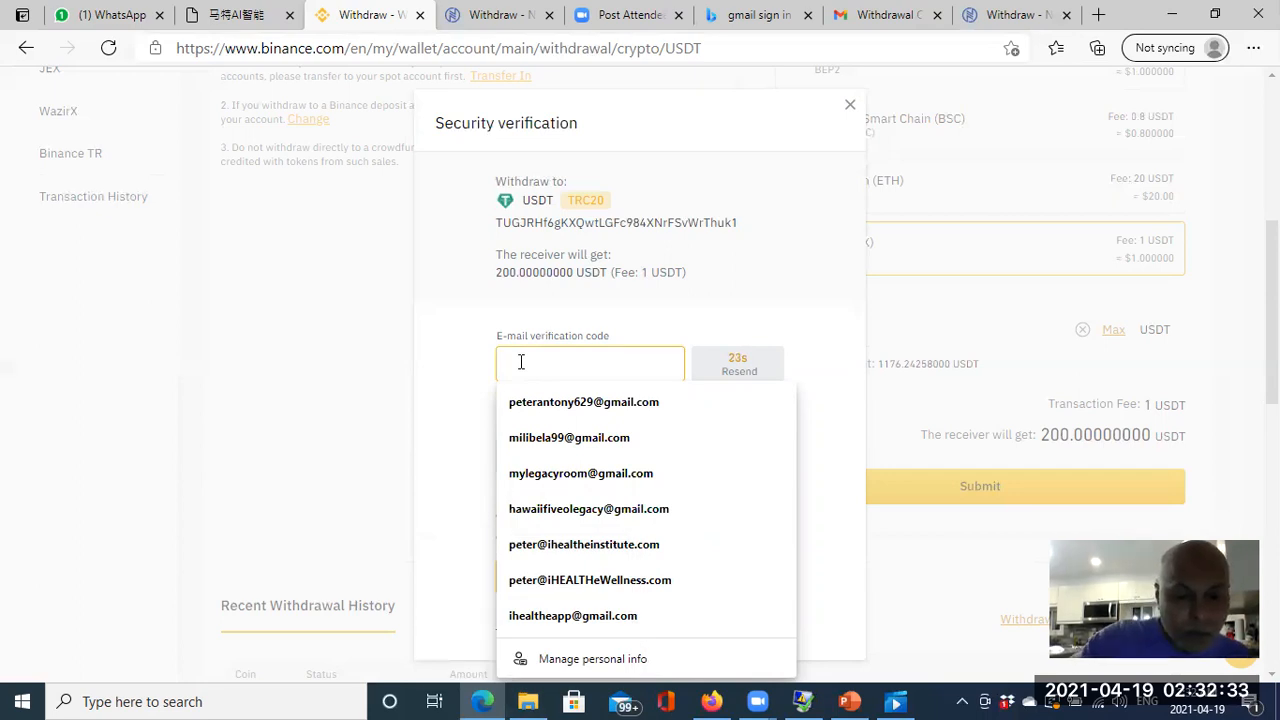
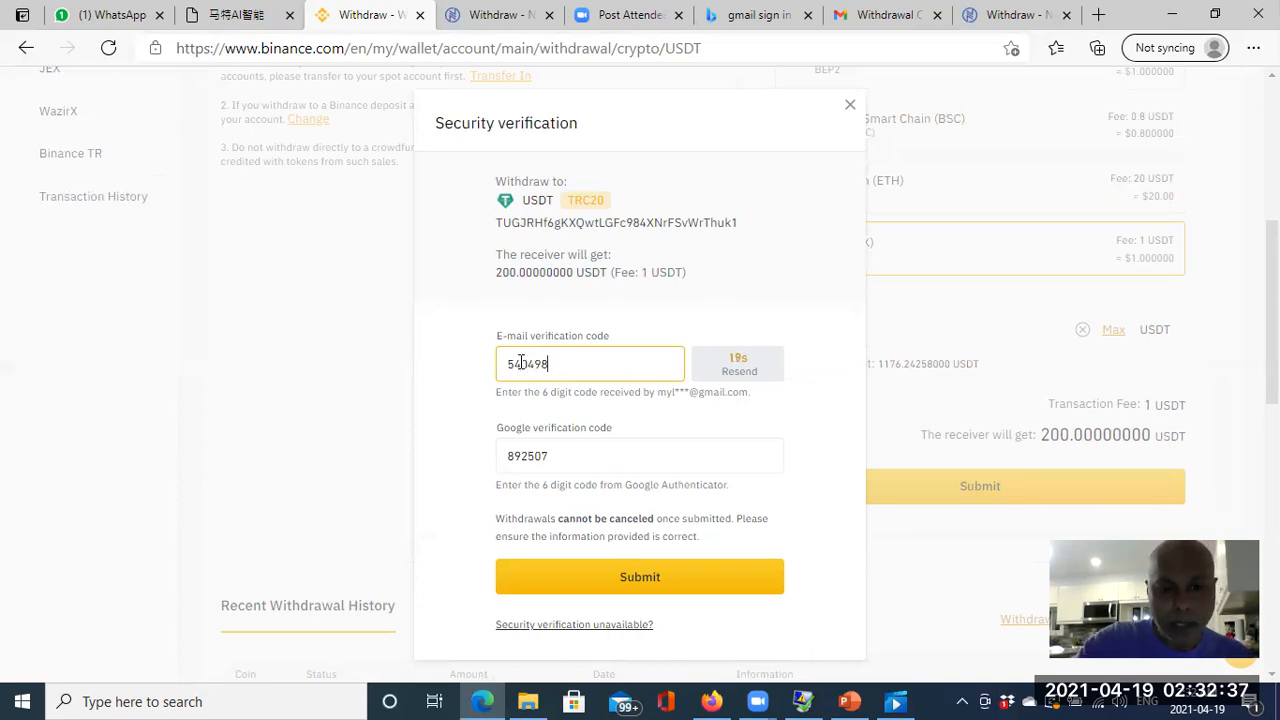
{"action": "left_click", "coordinate": [673, 582]}
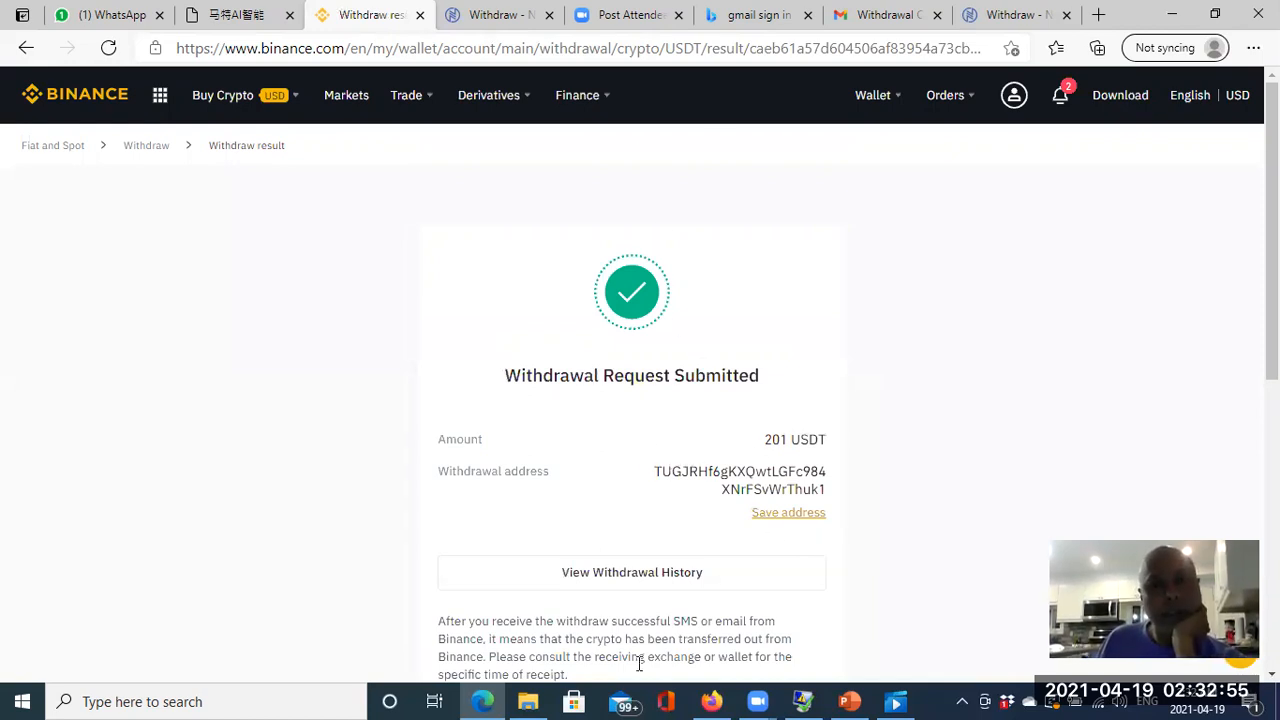
Check Binance's submitted-withdrawal confirmation for 201 USDT, then return to the MTAI deposit page
{"action": "left_click", "coordinate": [237, 15]}
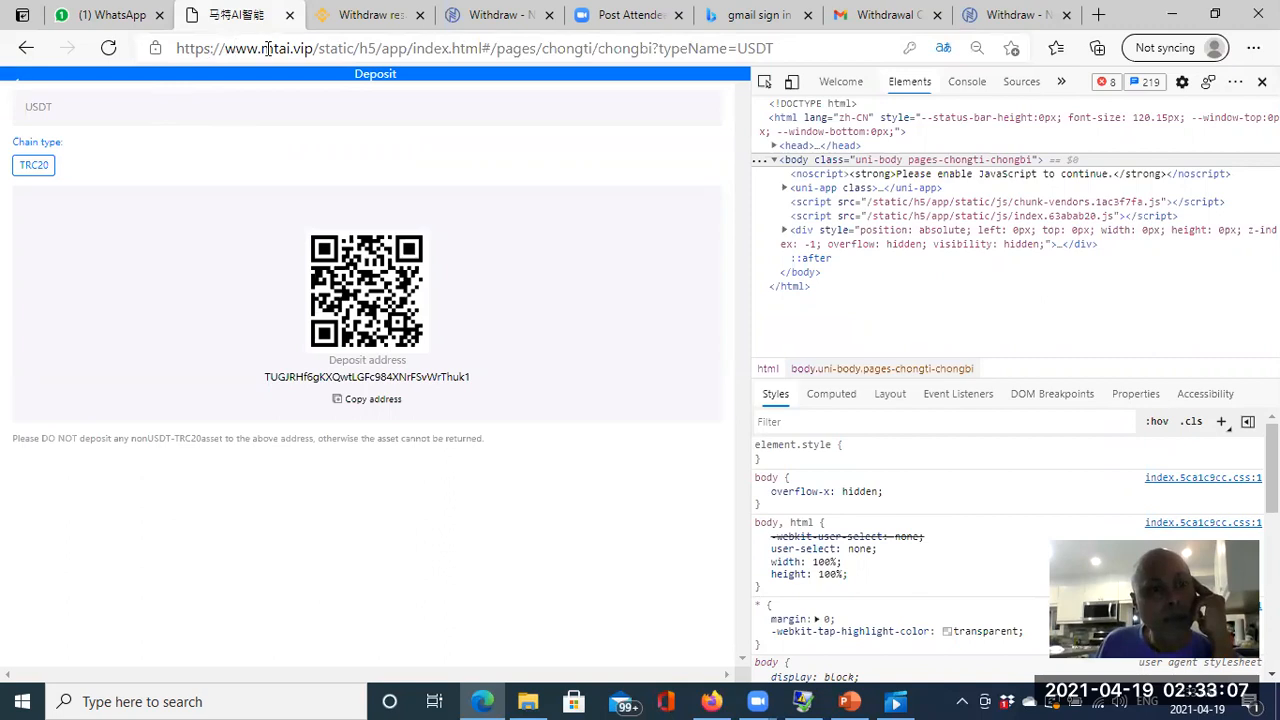
{"action": "left_click", "coordinate": [366, 10]}
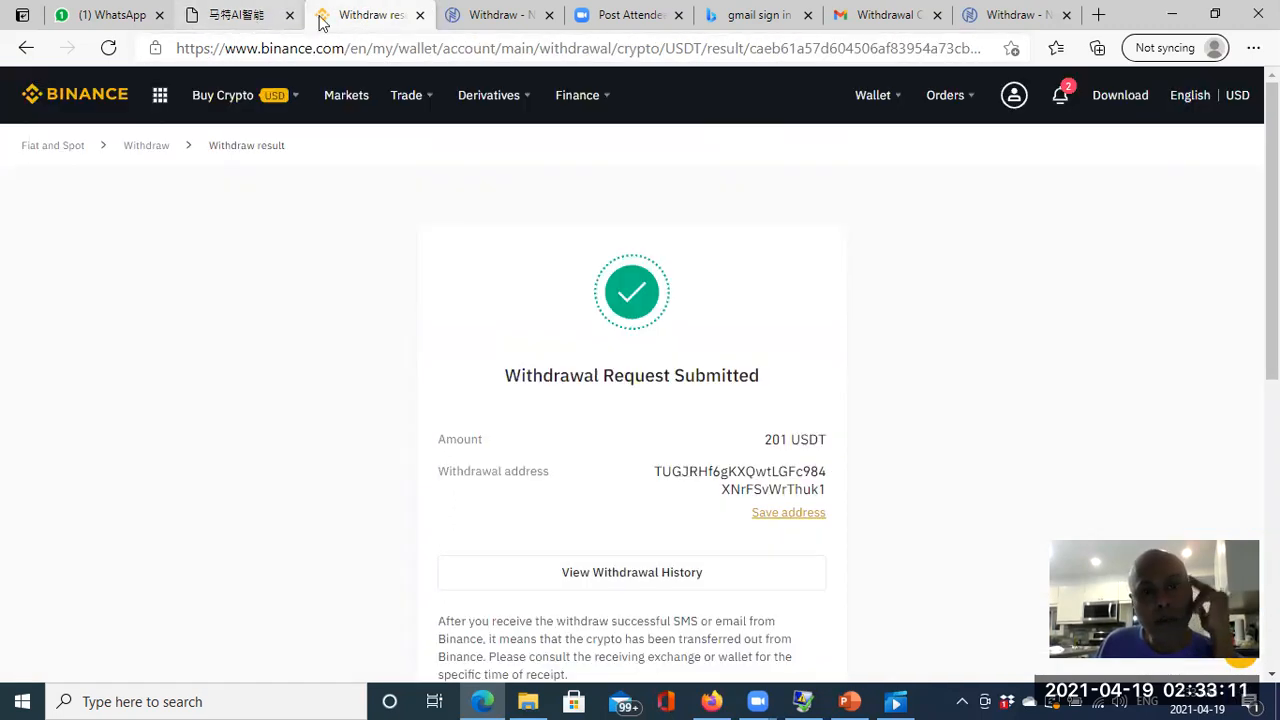
{"action": "left_click", "coordinate": [262, 18]}
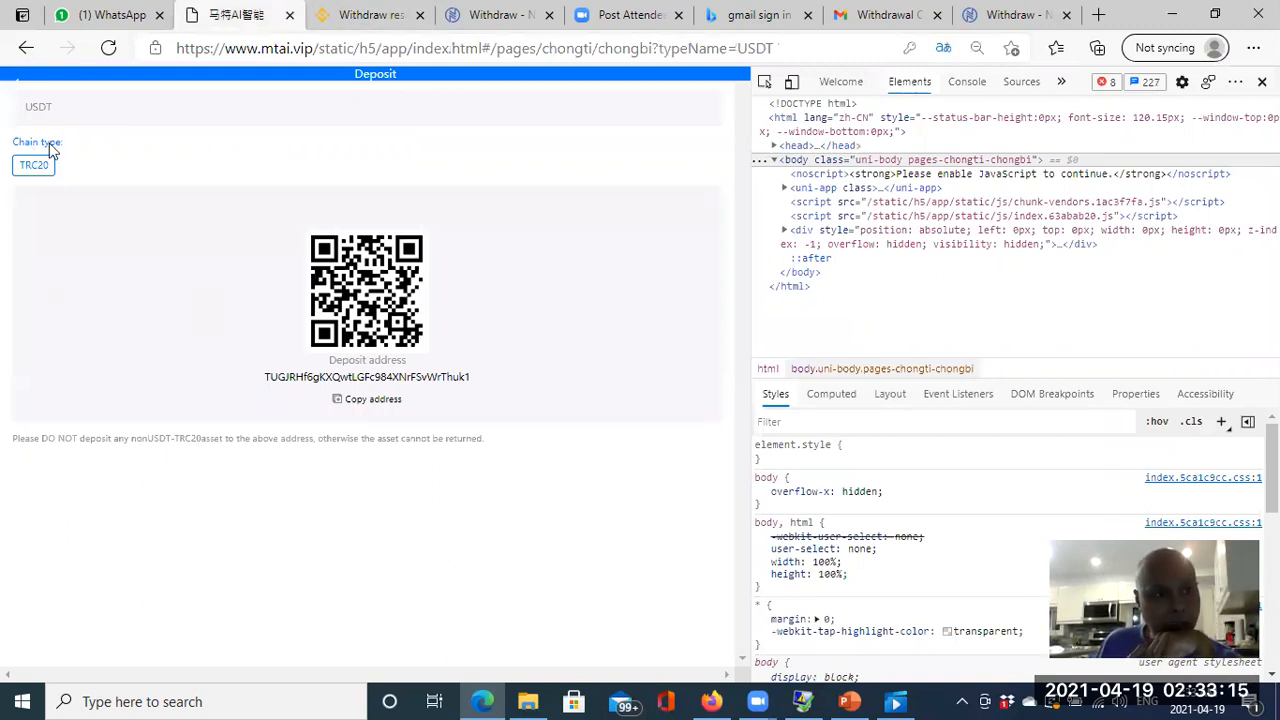
Go back to MTAI home and open API Management > Binance > Add to reach the API key import form
{"action": "left_click", "coordinate": [25, 49]}
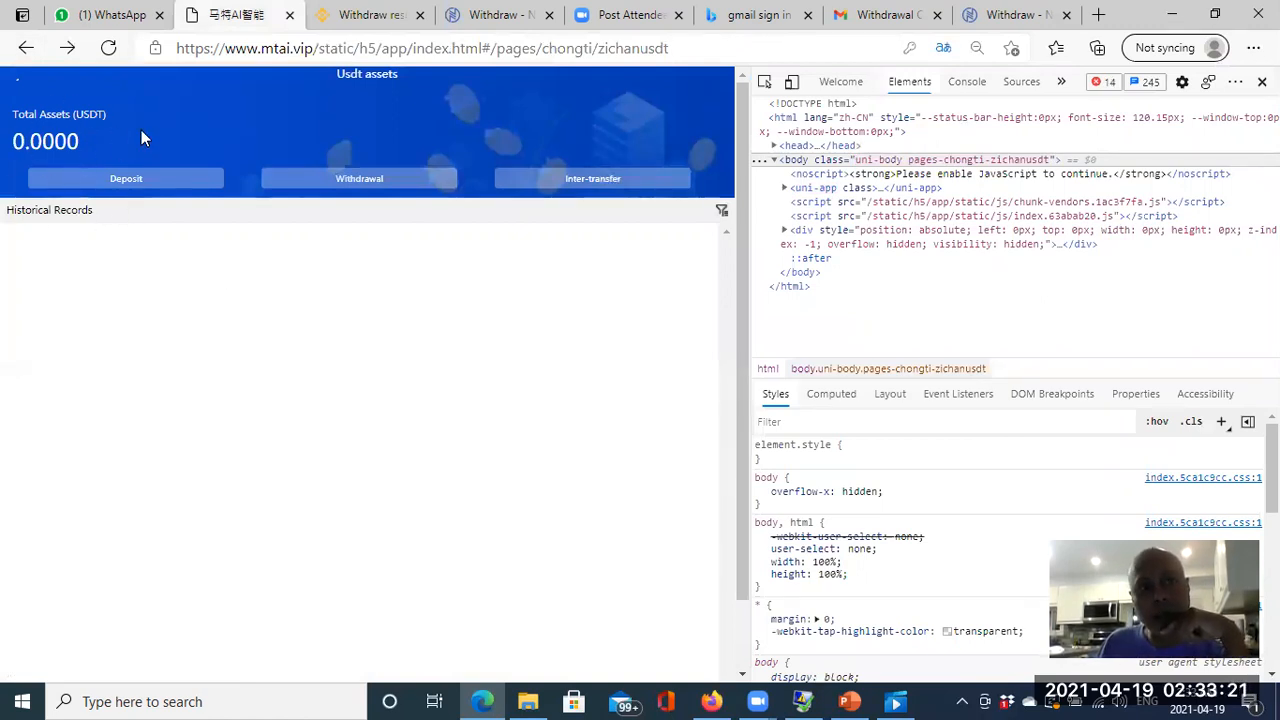
{"action": "left_click", "coordinate": [26, 50]}
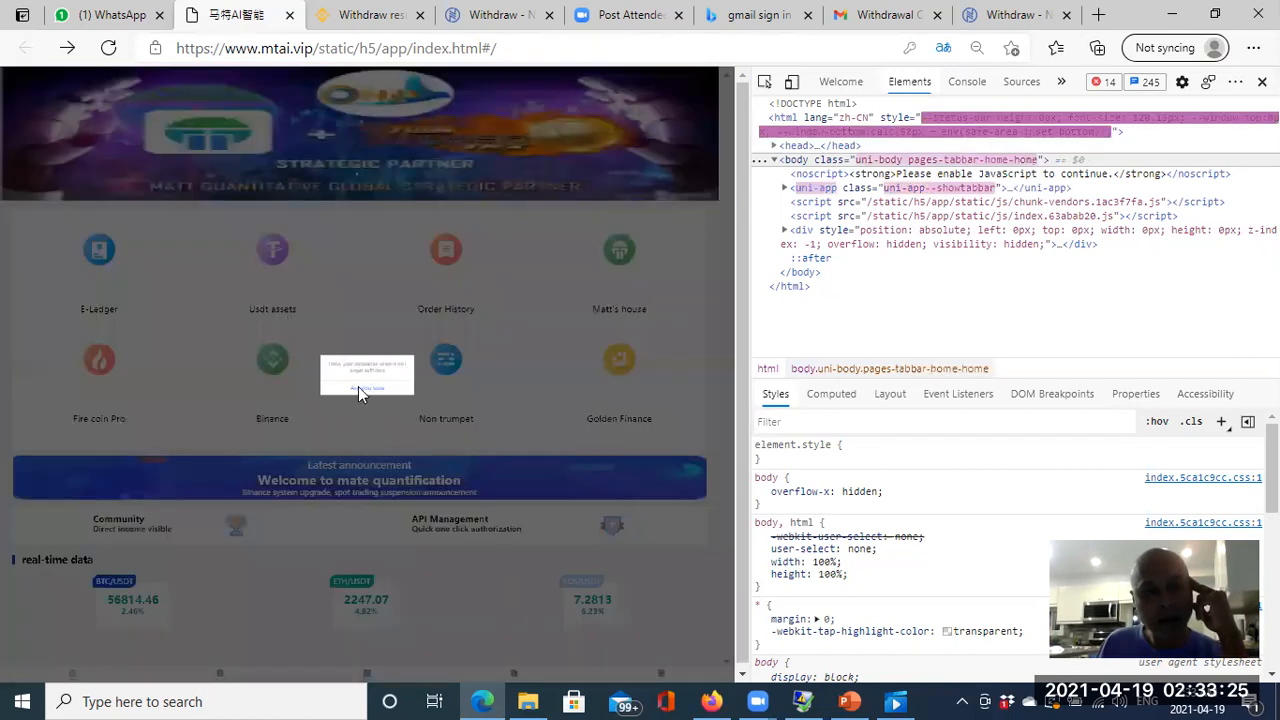
{"action": "left_click", "coordinate": [360, 394]}
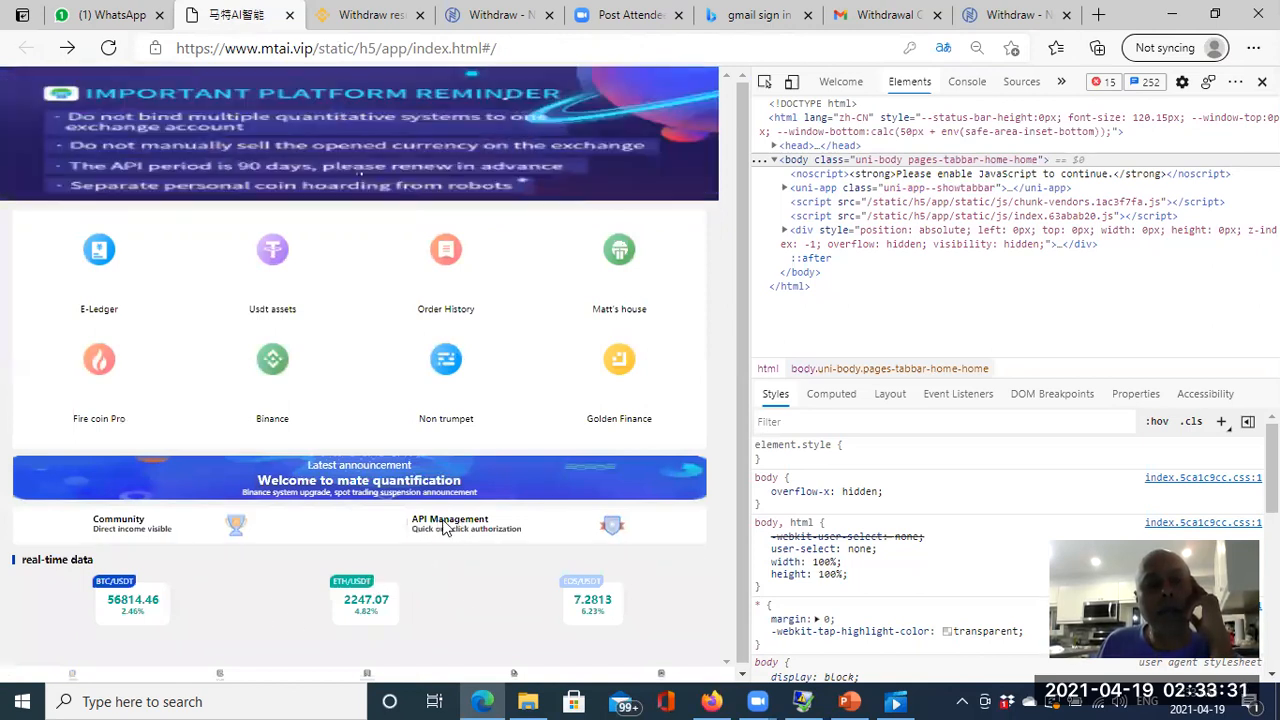
{"action": "left_click", "coordinate": [446, 524]}
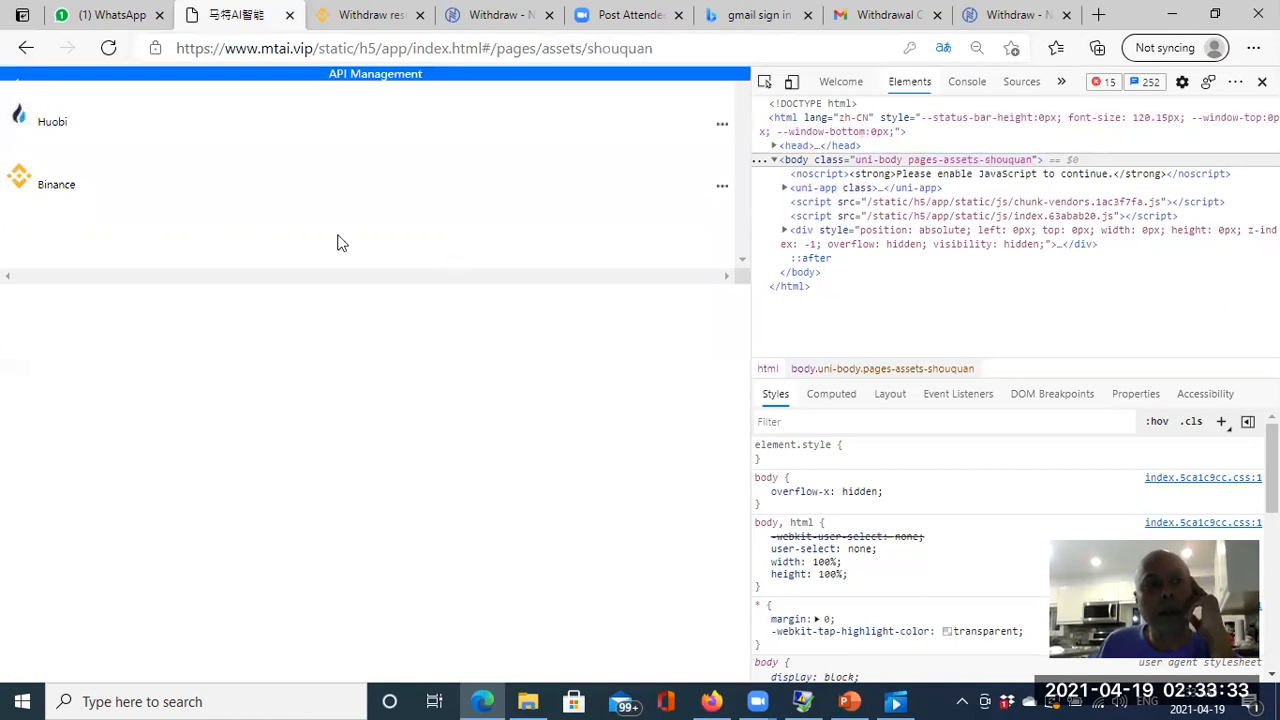
{"action": "left_click", "coordinate": [70, 190]}
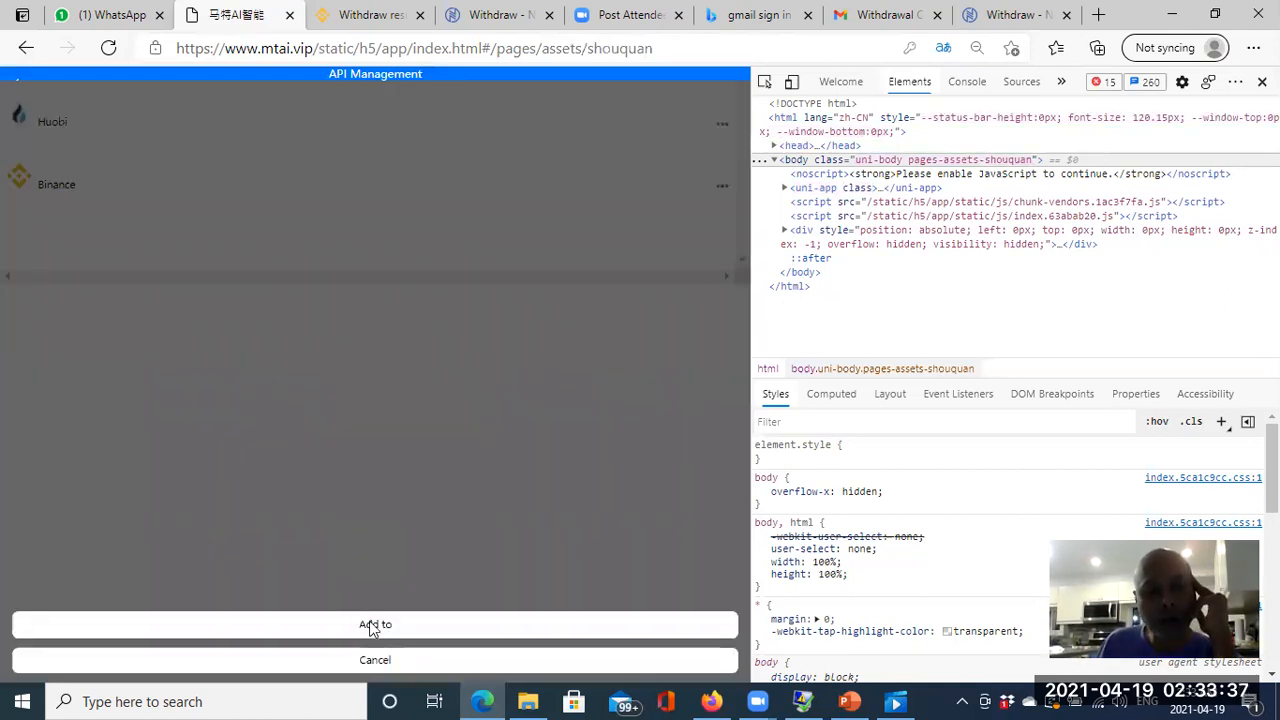
{"action": "left_click", "coordinate": [372, 627]}
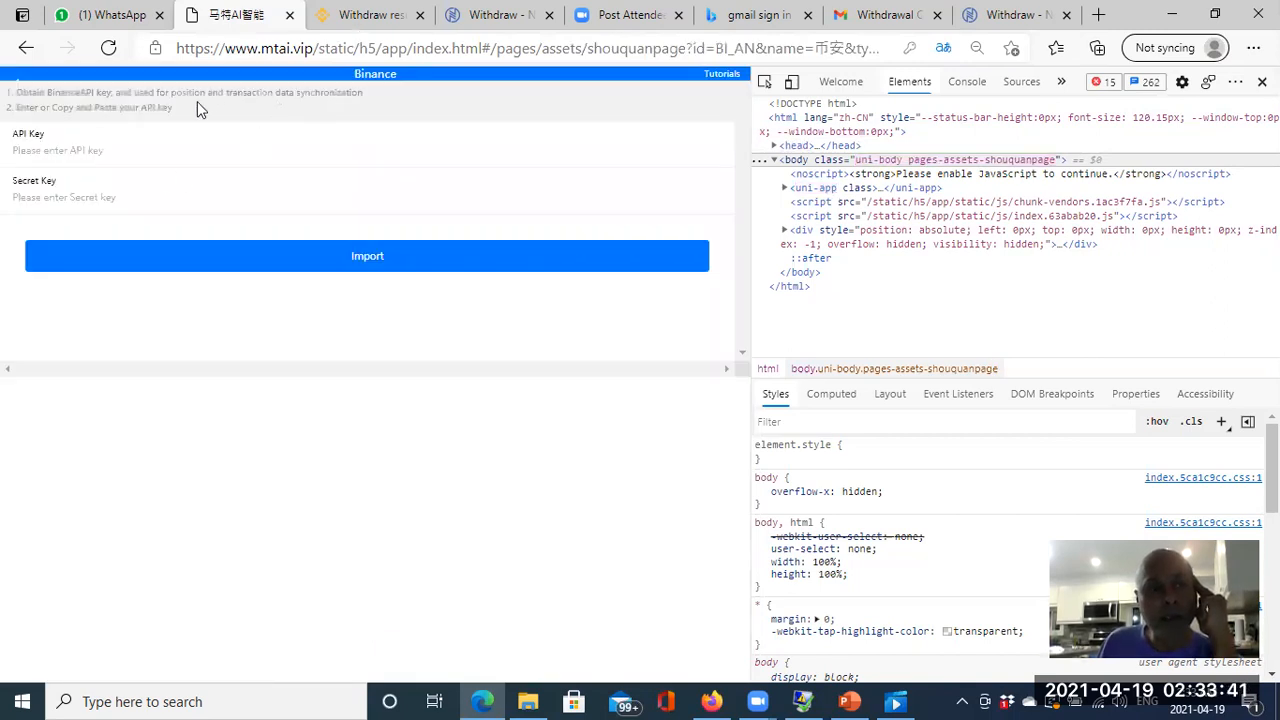
{"action": "left_click", "coordinate": [350, 20]}
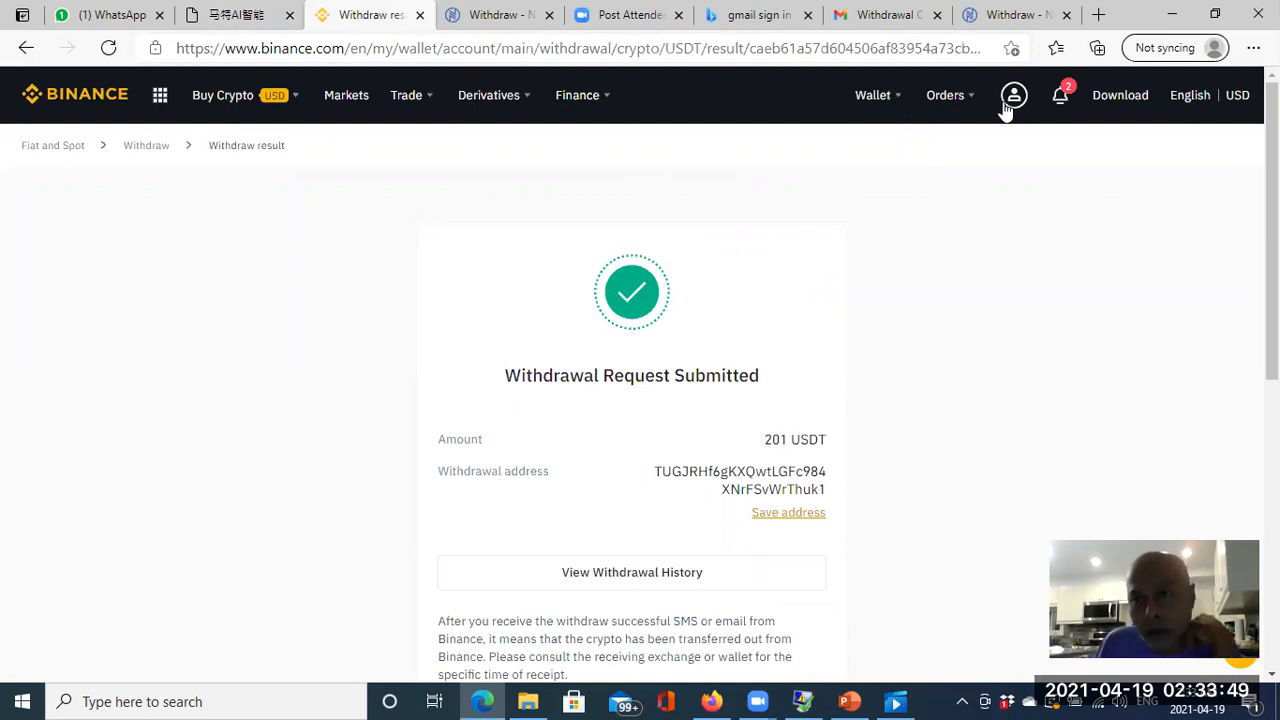
On Binance's API Management page, create a new API key labelled 'Mitt Ai'
{"action": "mouse_move", "coordinate": [1013, 105]}
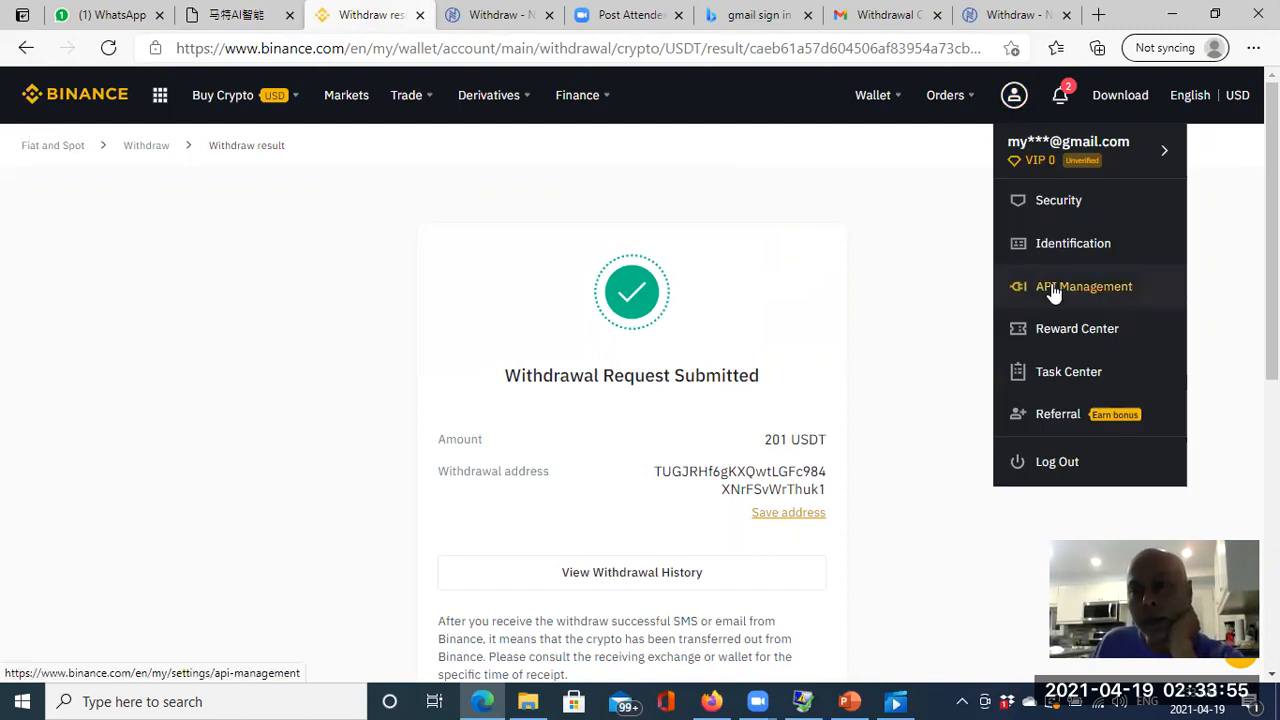
{"action": "left_click", "coordinate": [1051, 287]}
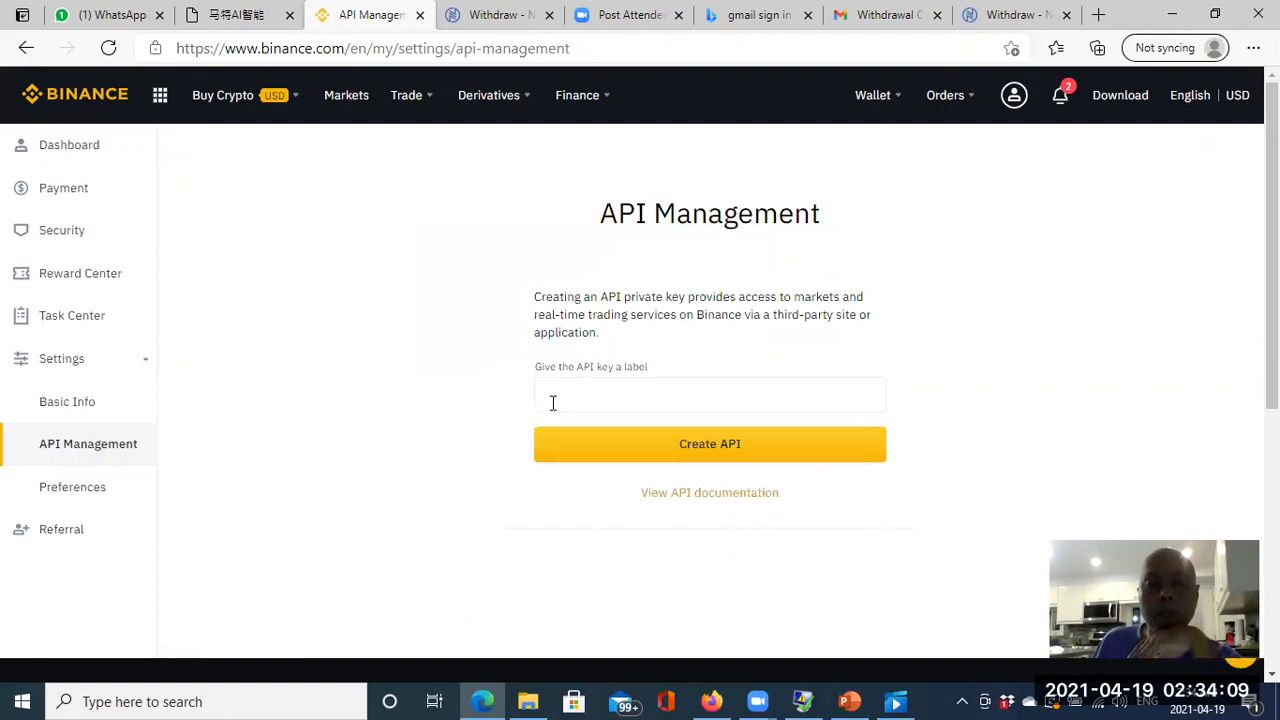
{"action": "left_click", "coordinate": [556, 397]}
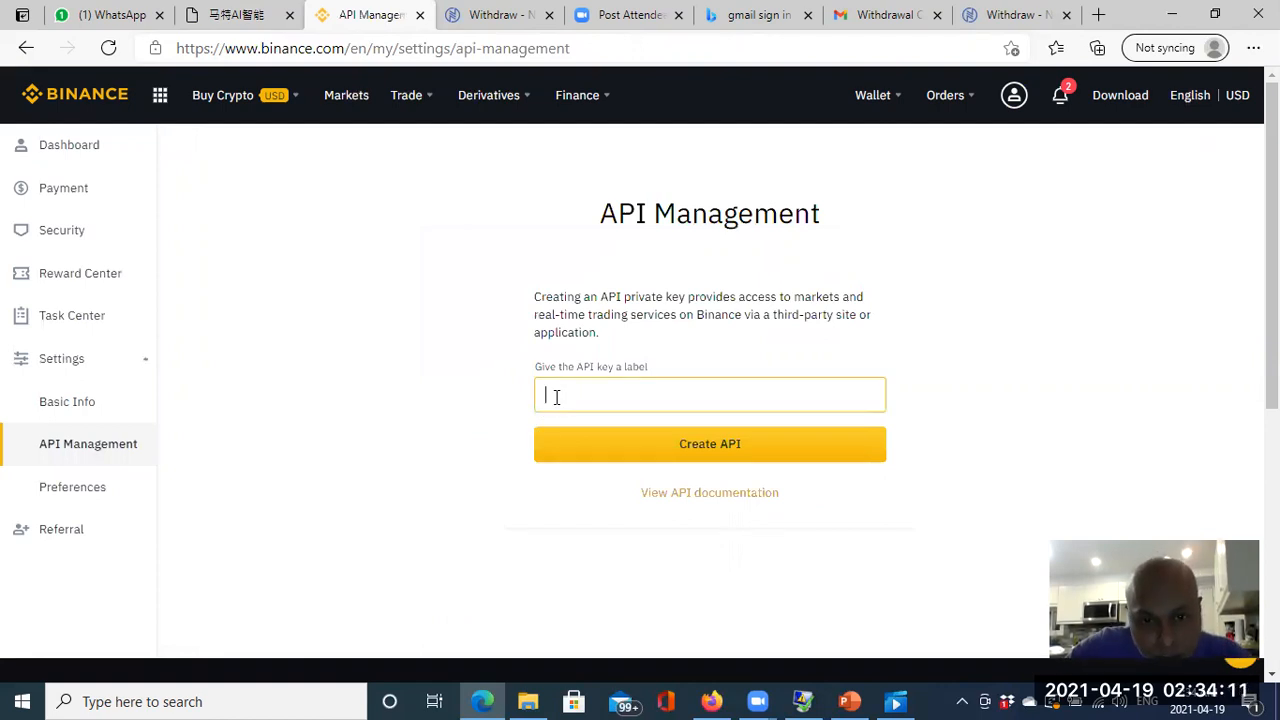
{"action": "type", "text": "M"}
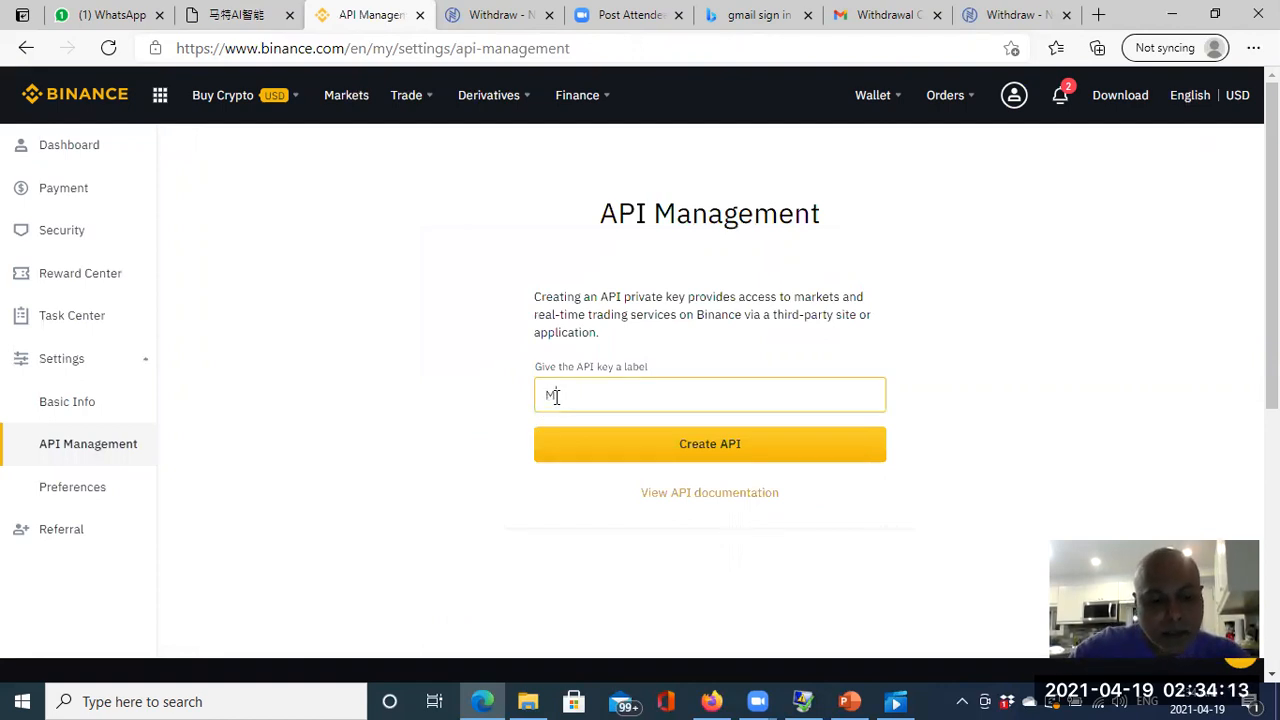
{"action": "type", "text": "itt"}
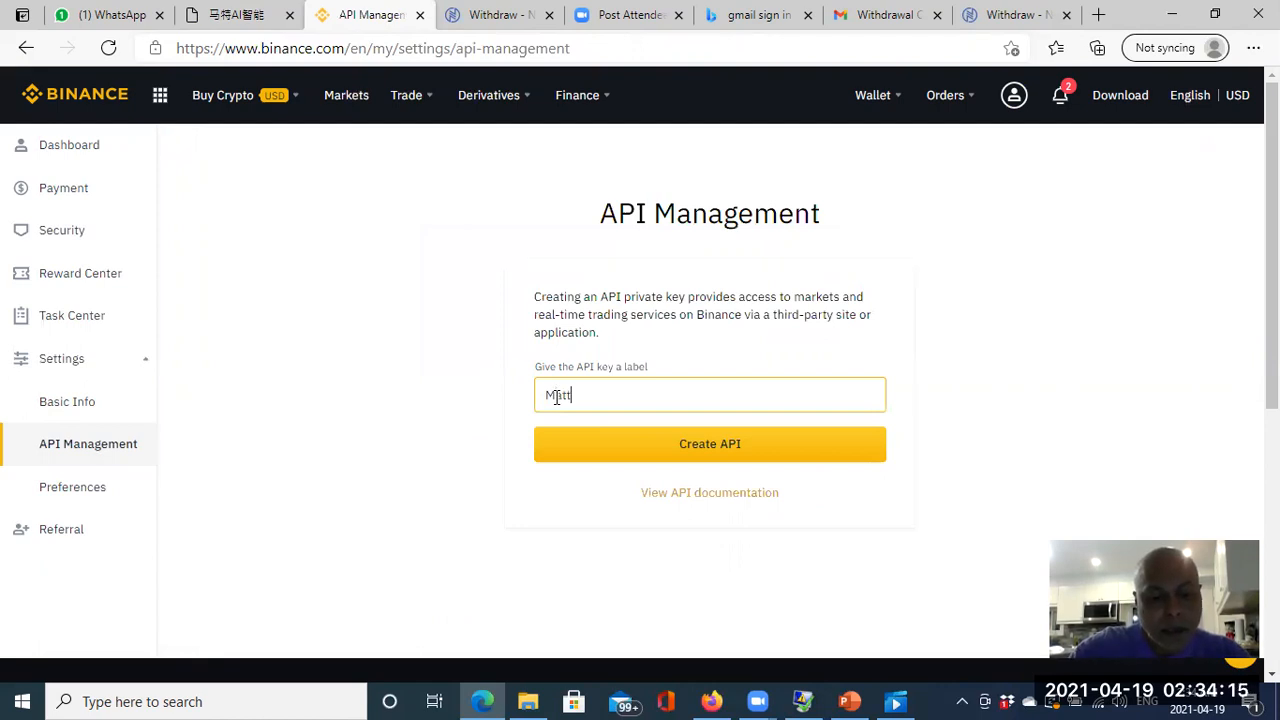
{"action": "type", "text": " Ai"}
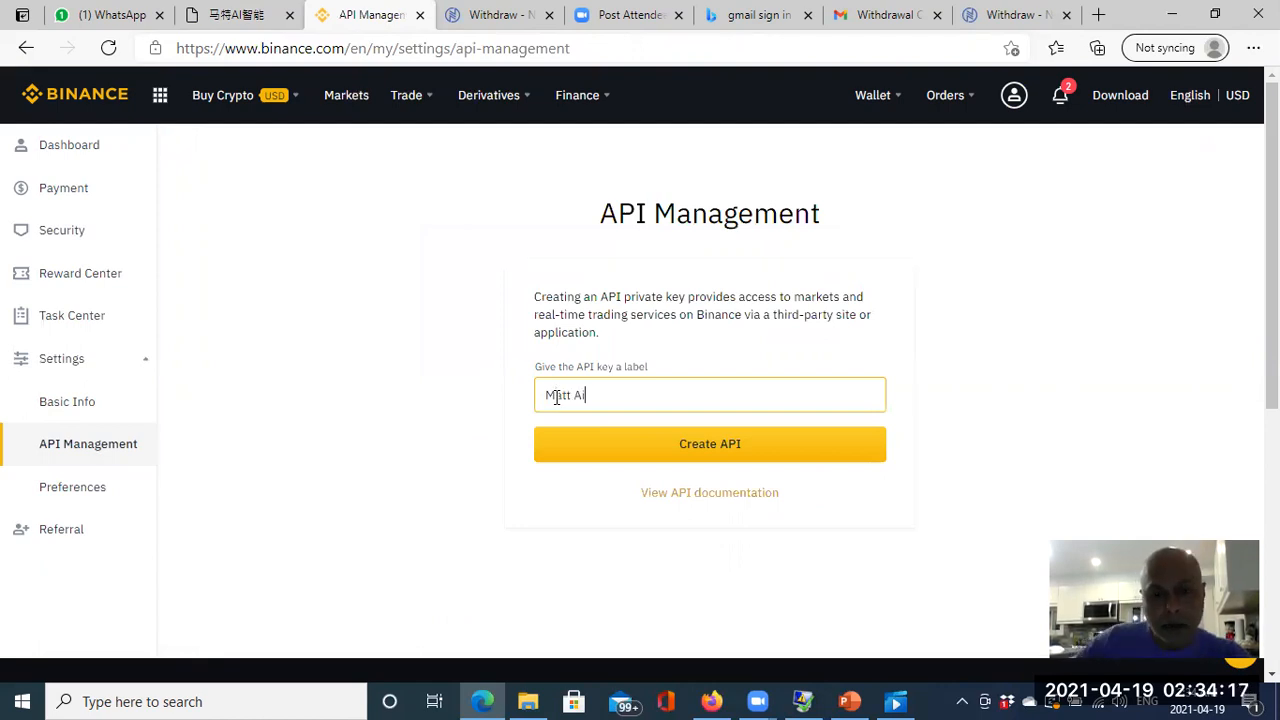
{"action": "left_click", "coordinate": [710, 451]}
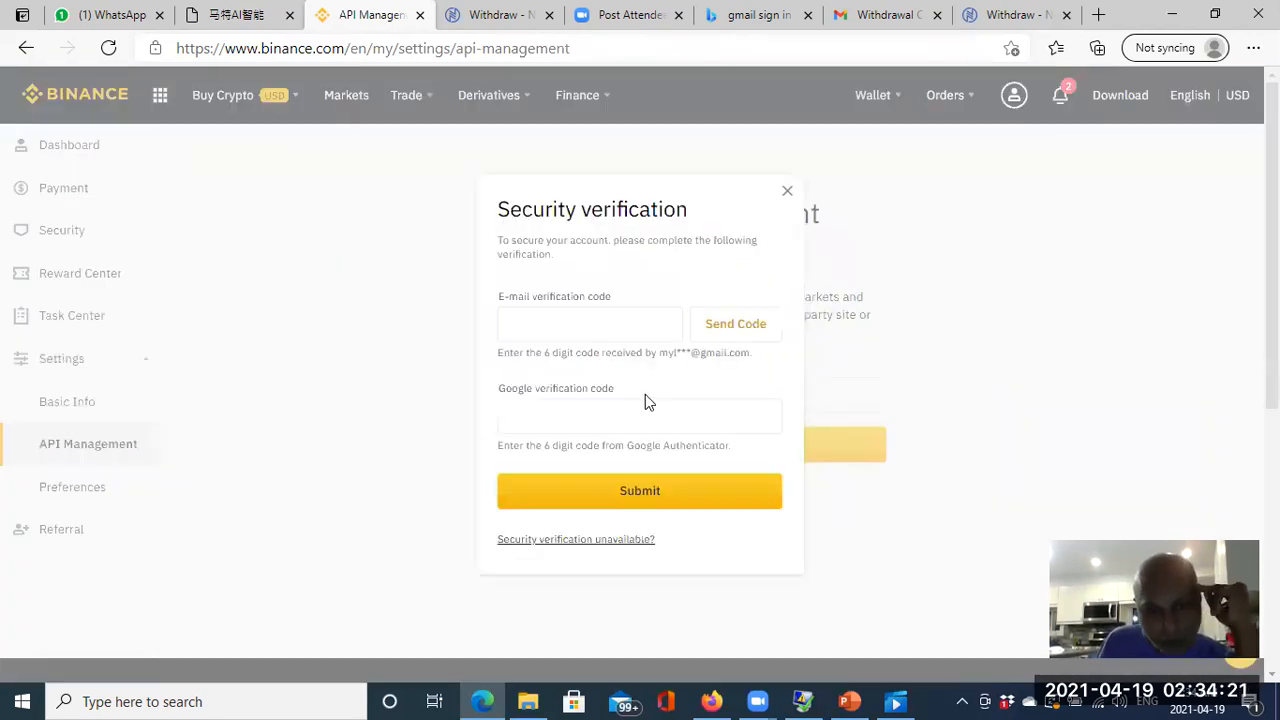
Enter the Google Authenticator code and the e-mailed verification code, then submit to create the API key
{"action": "left_click", "coordinate": [594, 396]}
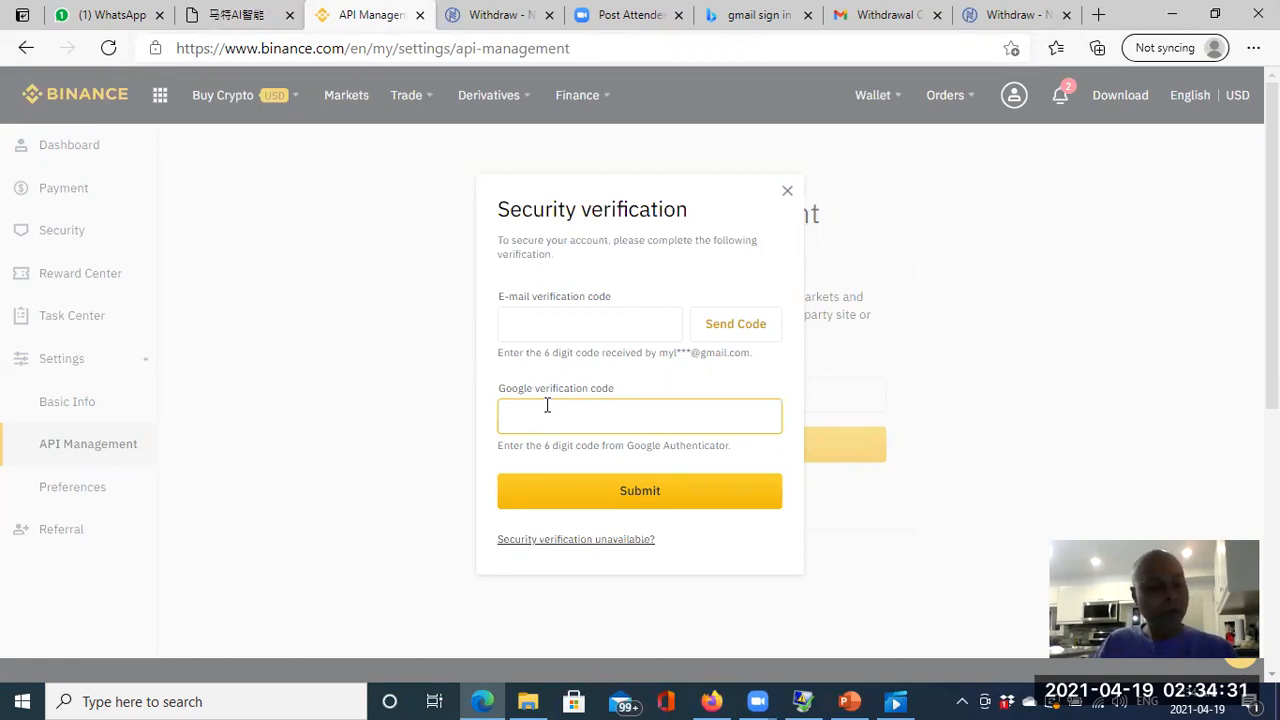
{"action": "left_click", "coordinate": [737, 338]}
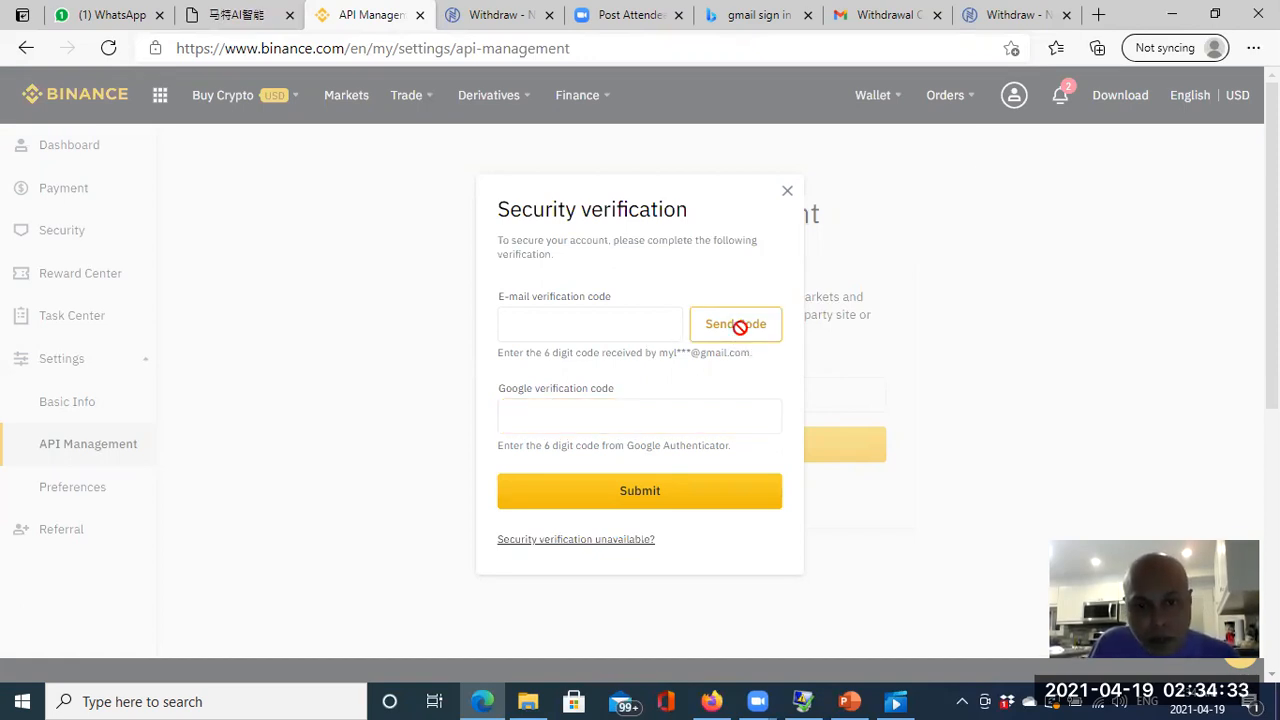
{"action": "left_click", "coordinate": [620, 423]}
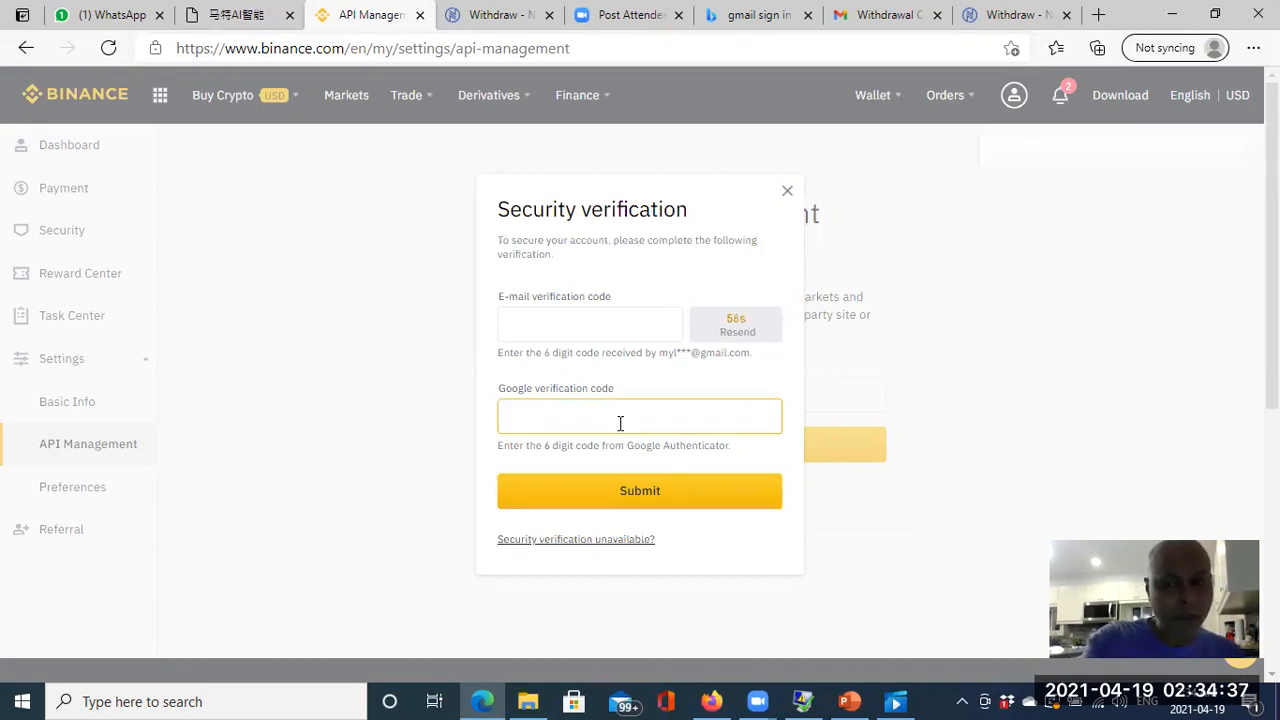
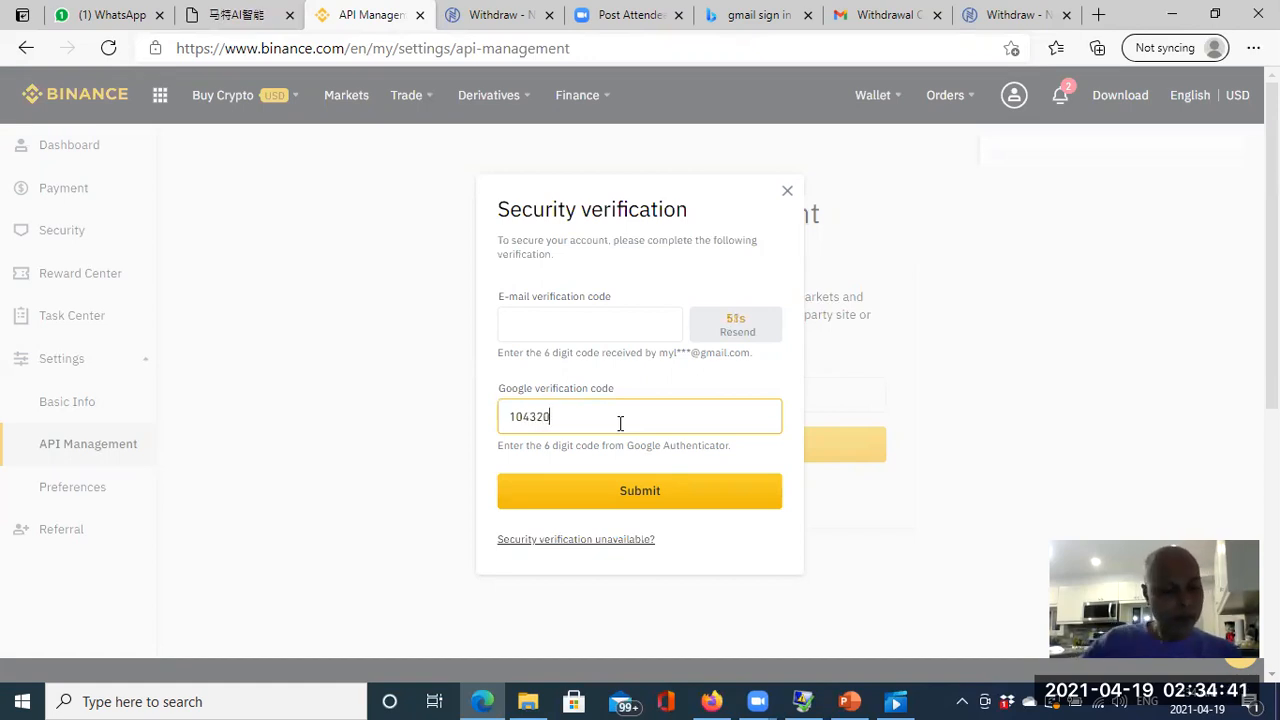
{"action": "left_click", "coordinate": [539, 317]}
{"action": "left_click", "coordinate": [539, 317]}
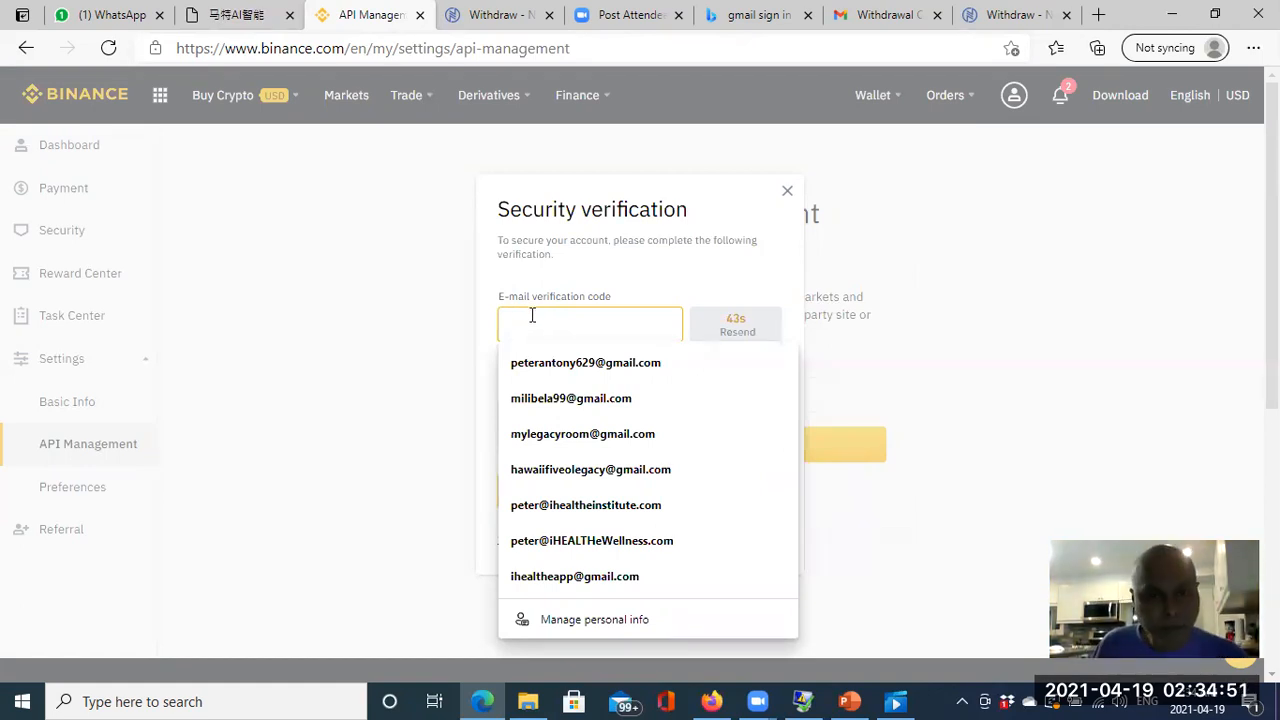
{"action": "left_click", "coordinate": [430, 315]}
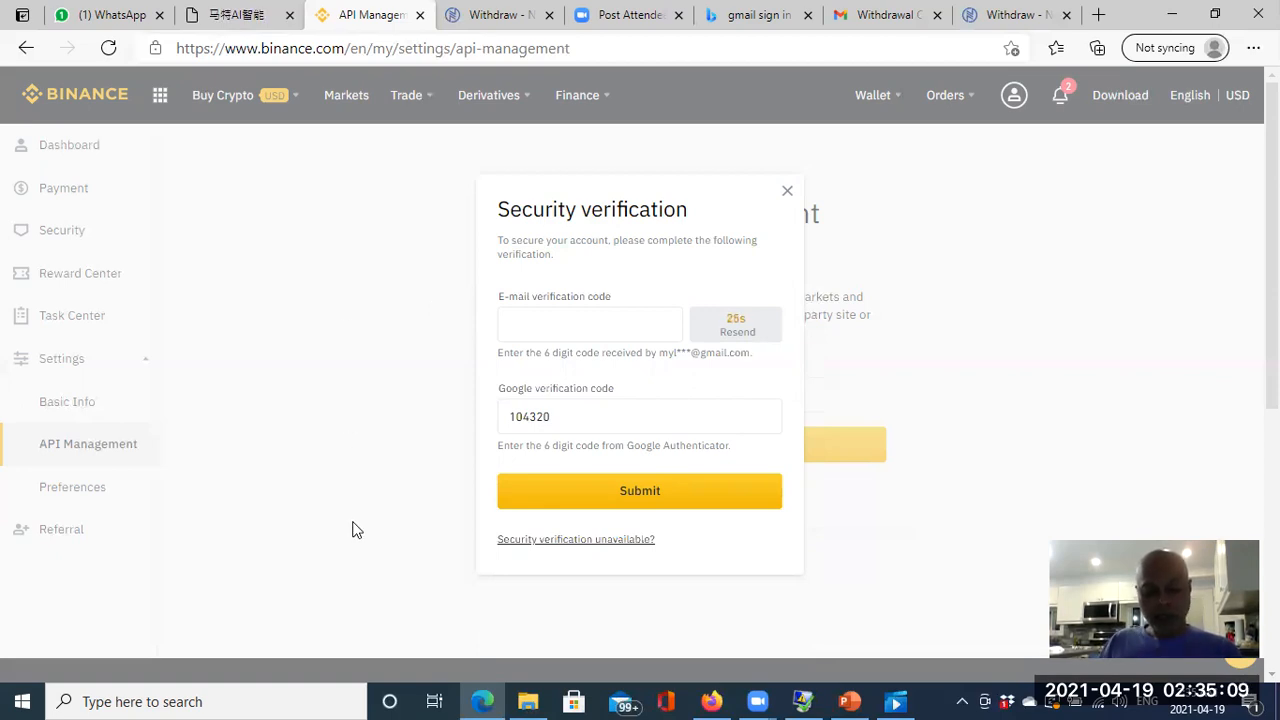
{"action": "left_click", "coordinate": [534, 333]}
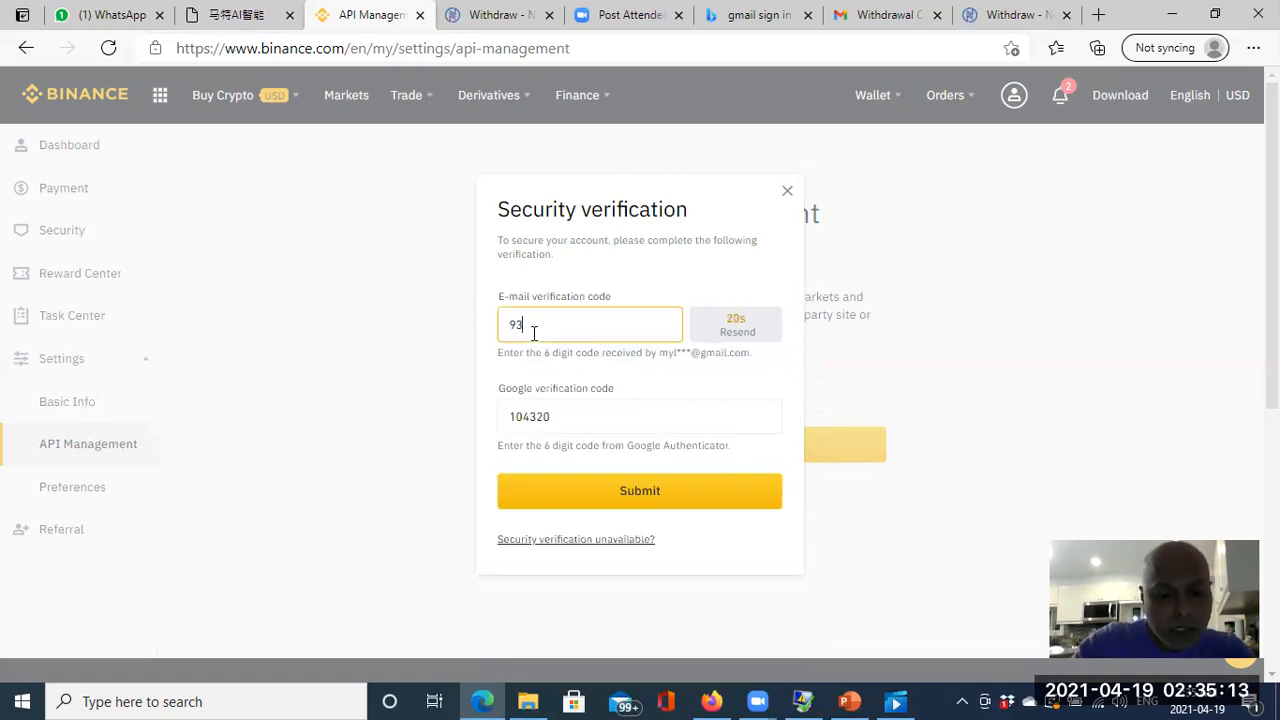
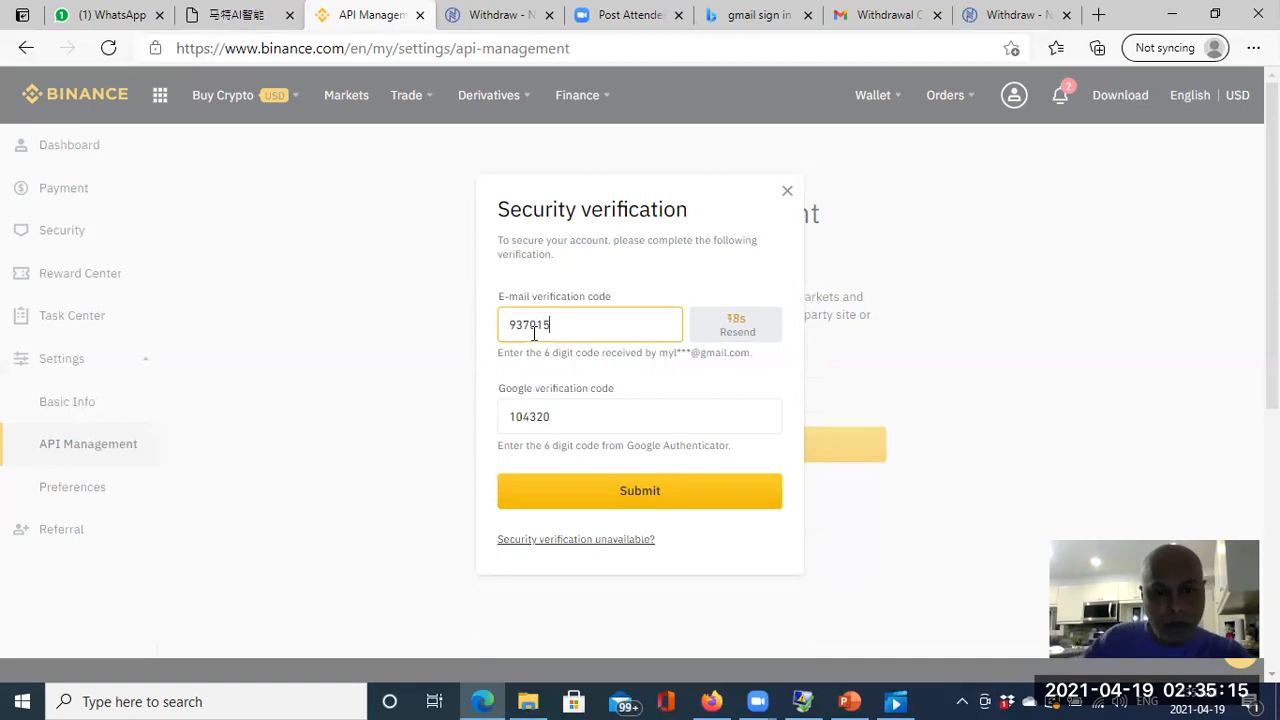
{"action": "left_click", "coordinate": [640, 490]}
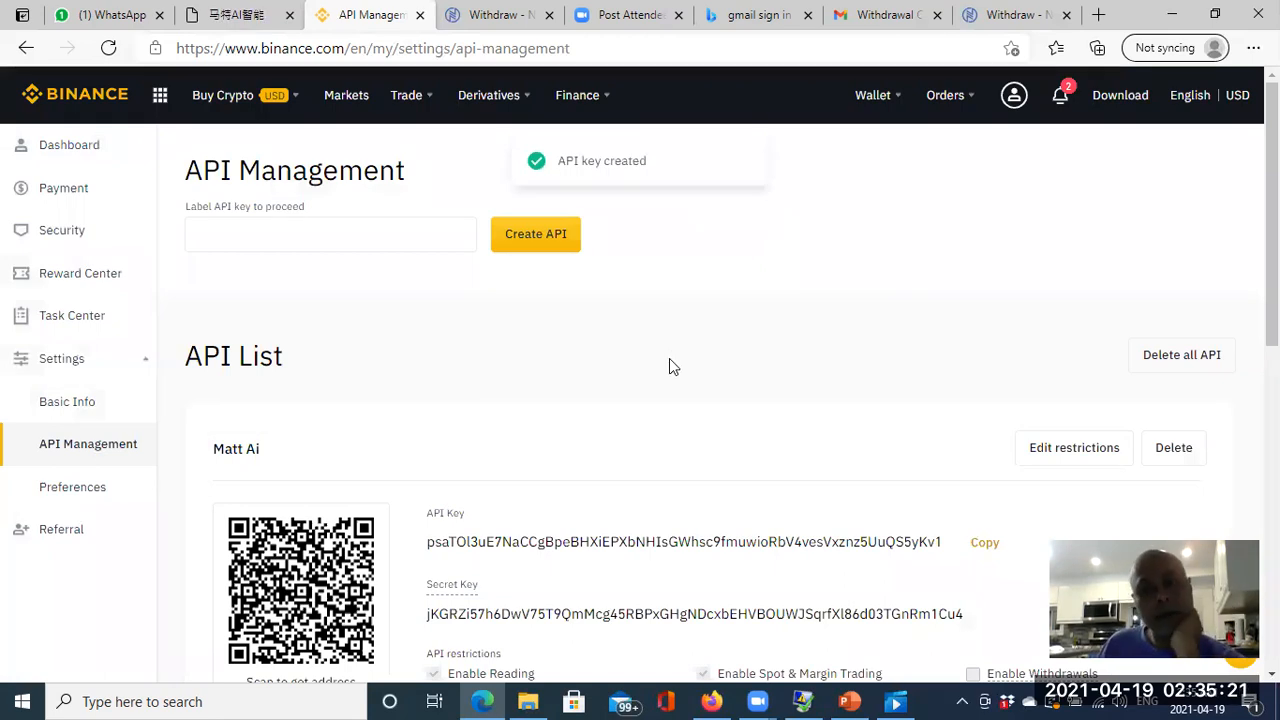
Copy the new API key from Binance's API list to the clipboard and return to MTAI
{"action": "scroll", "coordinate": [654, 374], "scroll_direction": "down", "scroll_amount": 2}
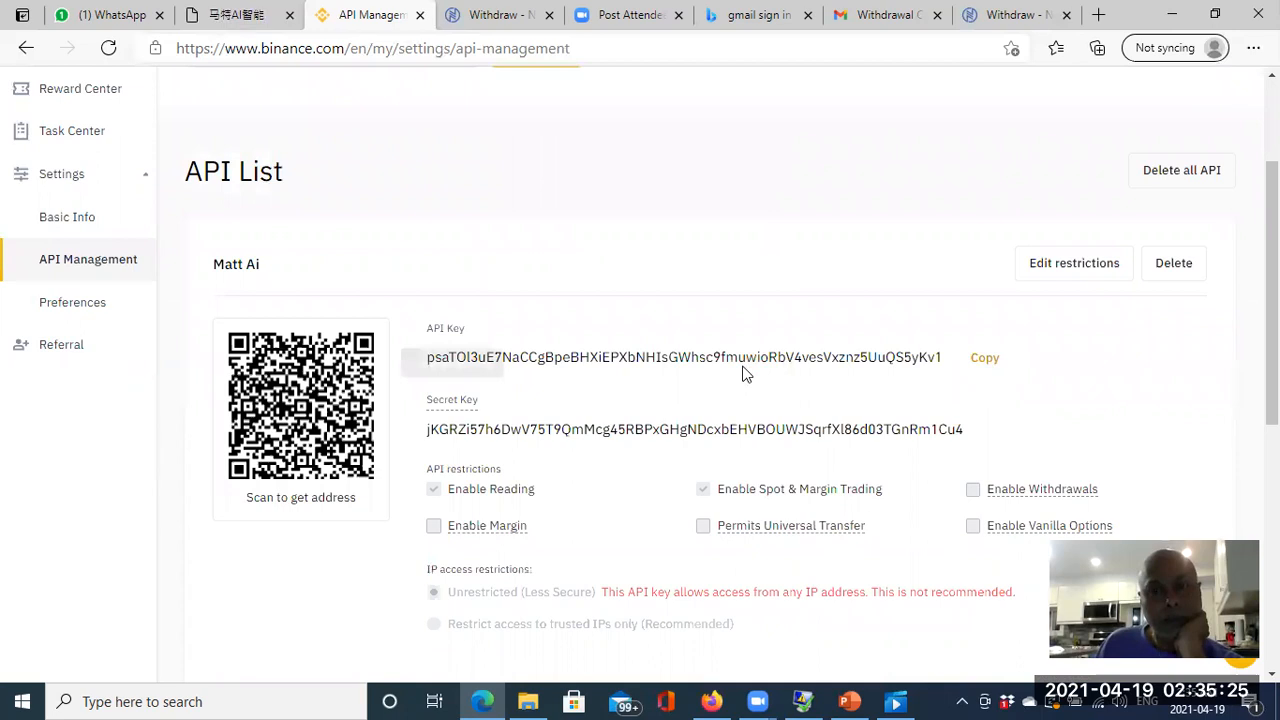
{"action": "scroll", "coordinate": [742, 373], "scroll_direction": "up", "scroll_amount": 2}
{"action": "scroll", "coordinate": [703, 364], "scroll_direction": "down", "scroll_amount": 2}
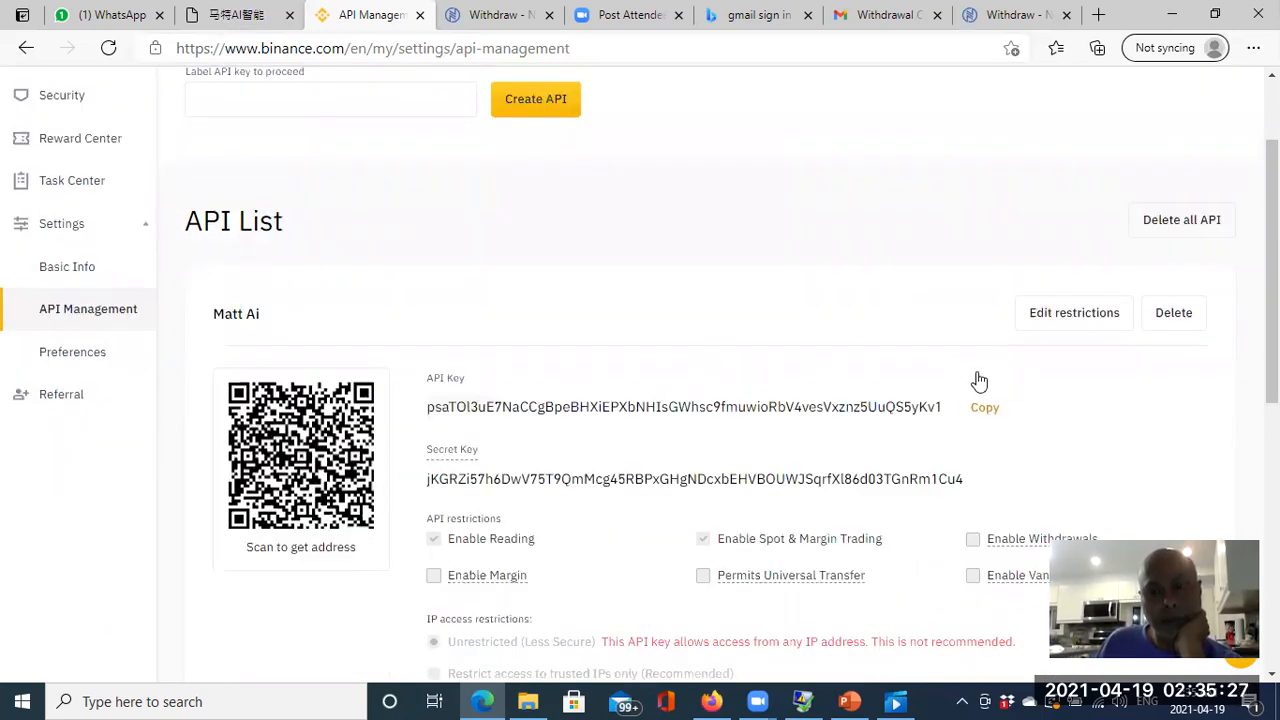
{"action": "scroll", "coordinate": [977, 377], "scroll_direction": "down", "scroll_amount": 1}
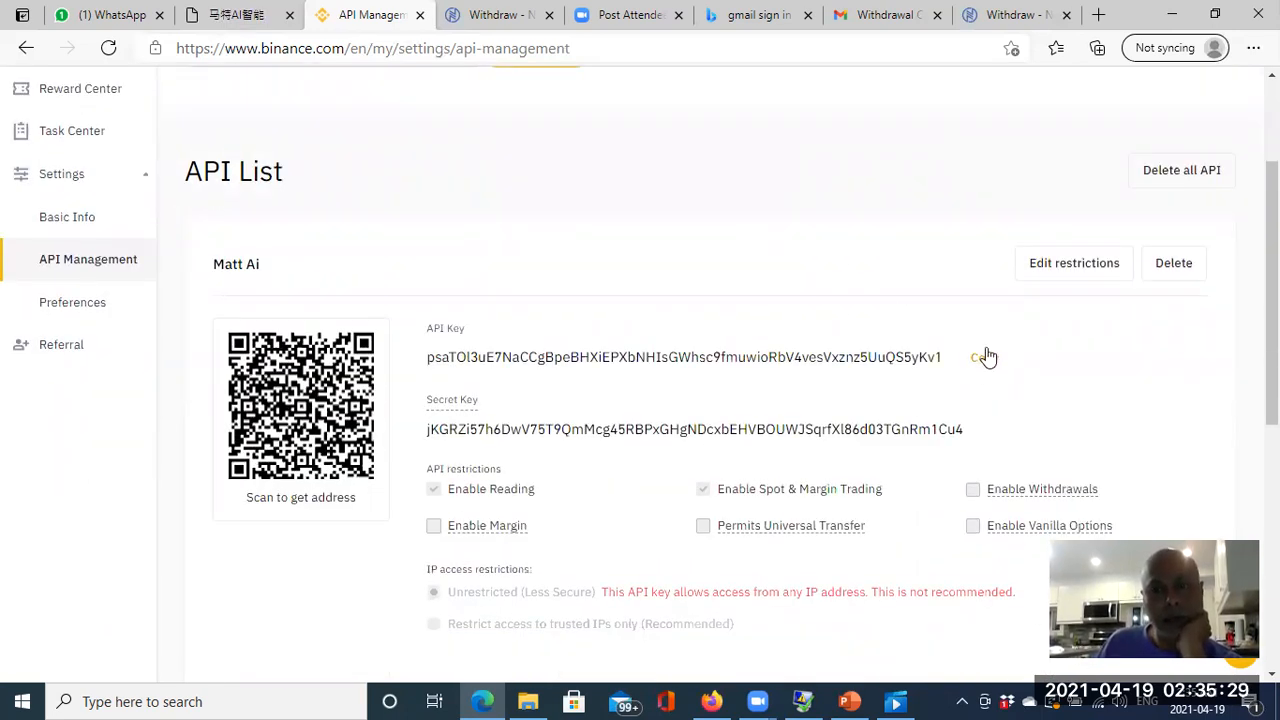
{"action": "left_click", "coordinate": [983, 364]}
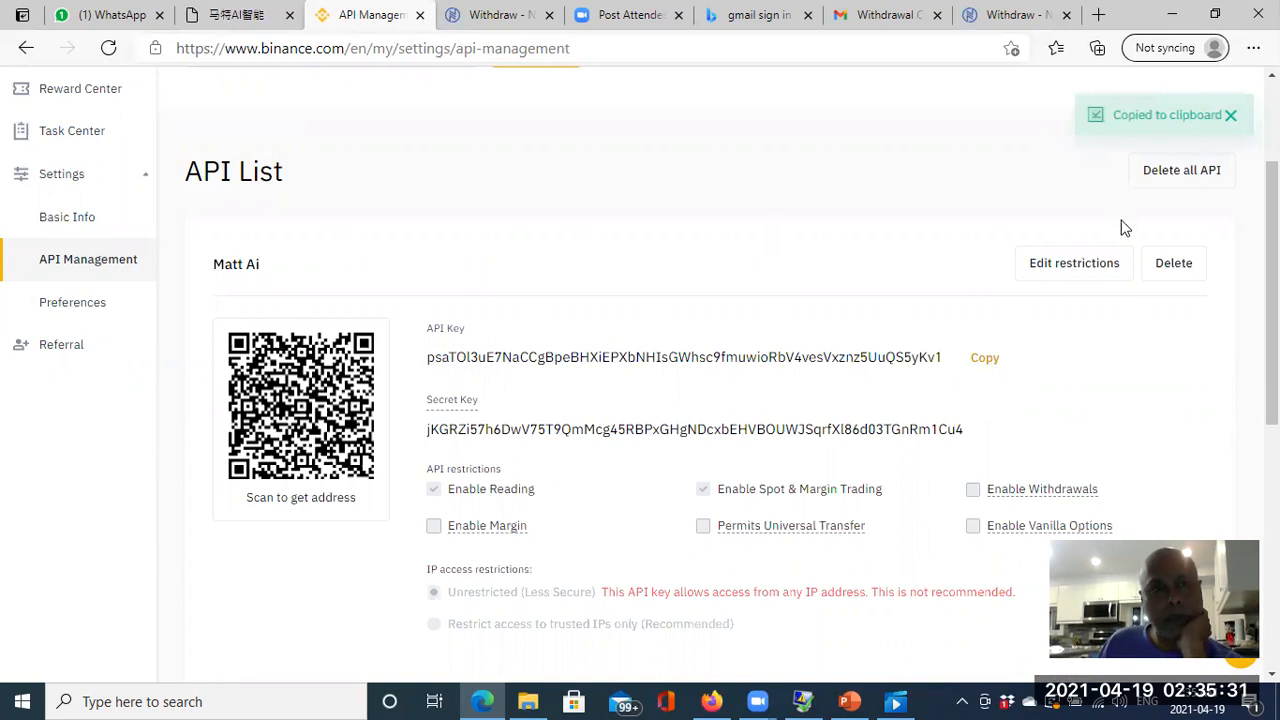
{"action": "left_click", "coordinate": [222, 20]}
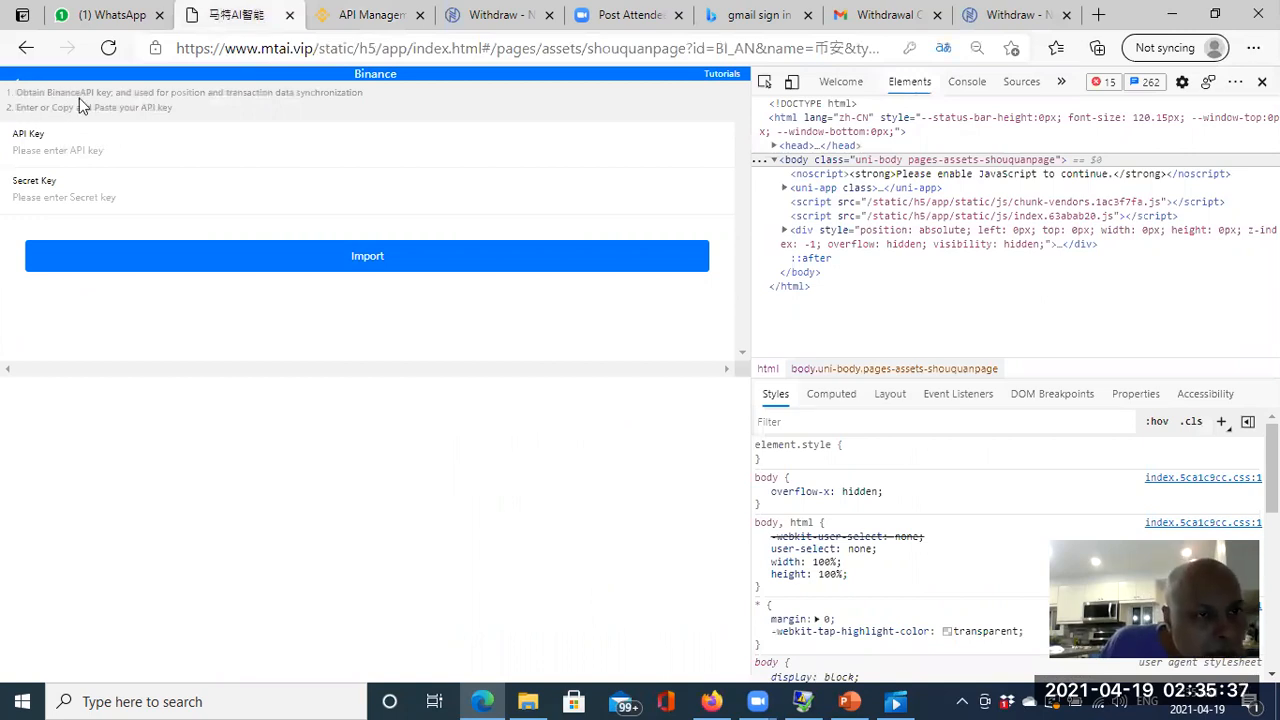
Paste the copied key into MTAI's API Key field, then go back to Binance
{"action": "right_click", "coordinate": [43, 152]}
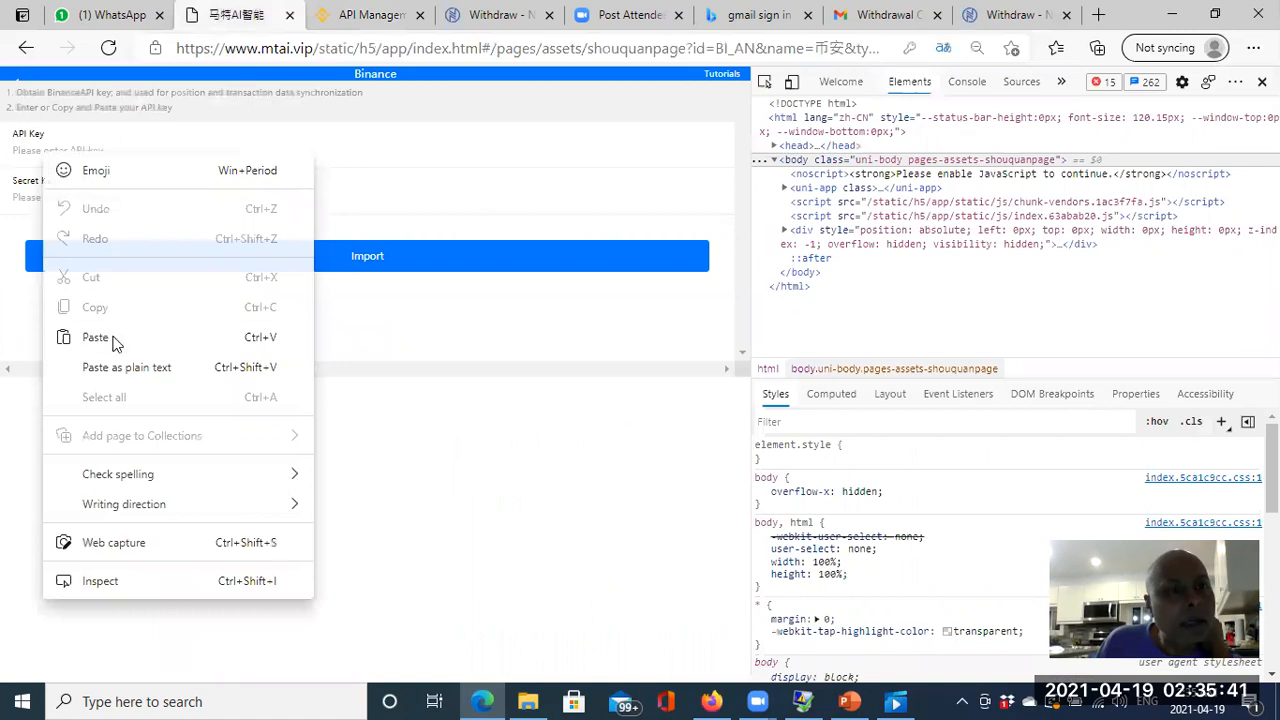
{"action": "key", "text": "Return"}
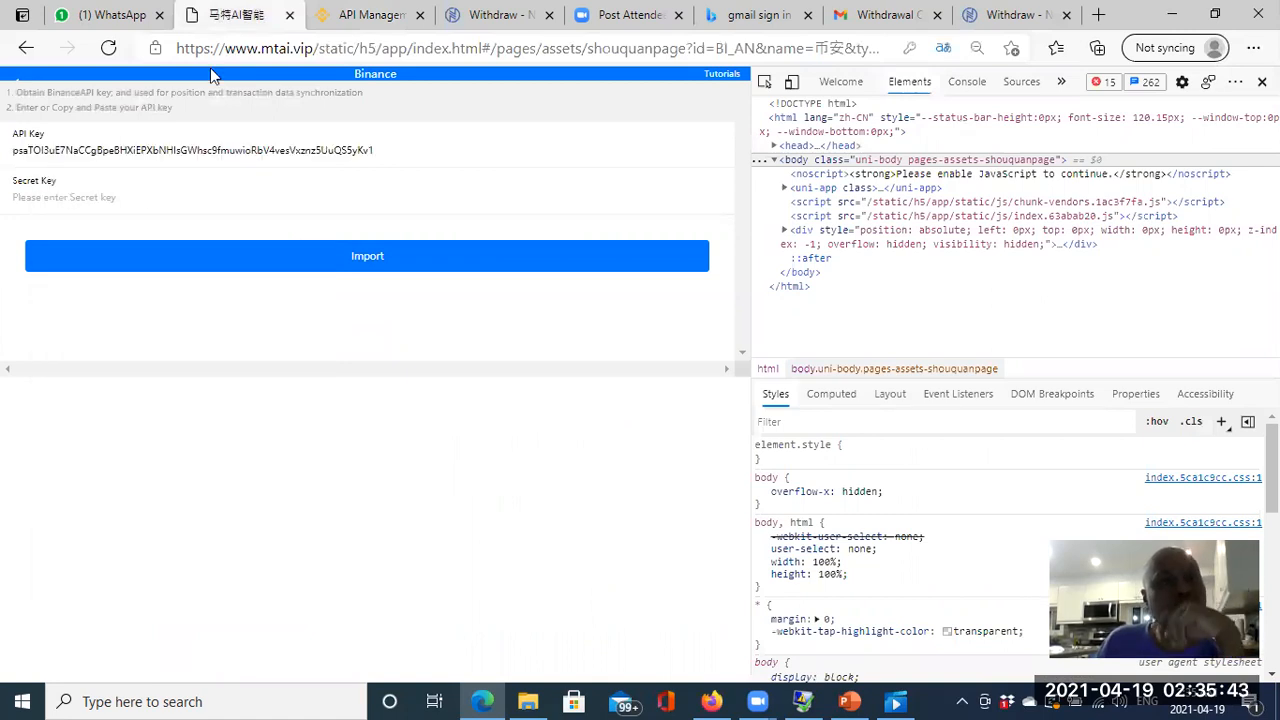
{"action": "left_click", "coordinate": [365, 15]}
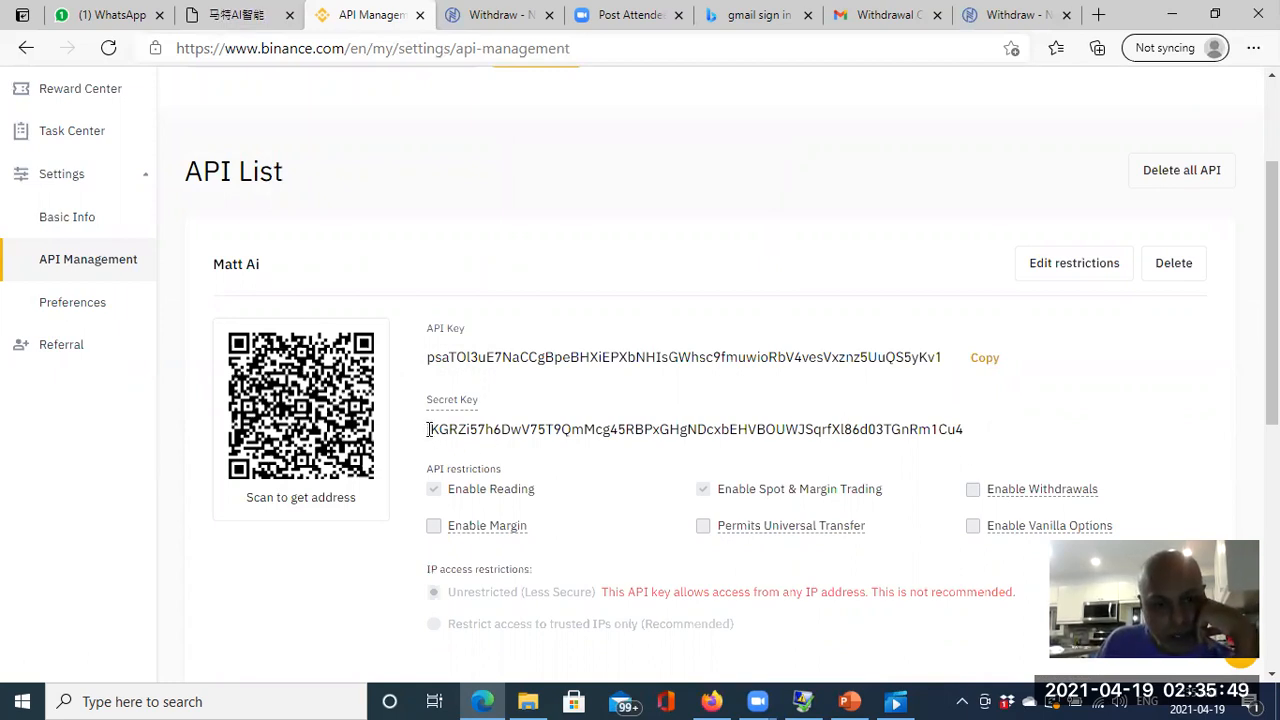
Select and copy the full Secret Key on Binance, then return to MTAI's import form
{"action": "left_click_drag", "start_coordinate": [424, 434], "coordinate": [566, 434]}
{"action": "left_click_drag", "start_coordinate": [898, 437], "coordinate": [960, 436]}
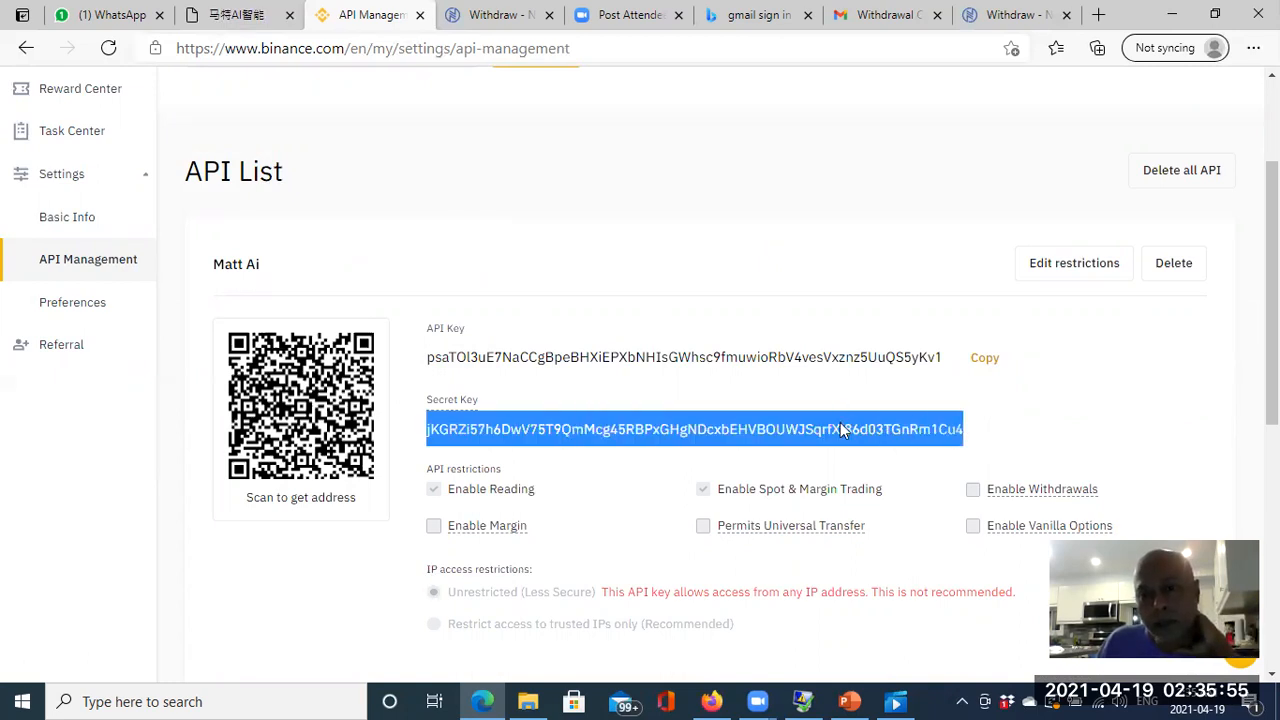
{"action": "right_click", "coordinate": [840, 424]}
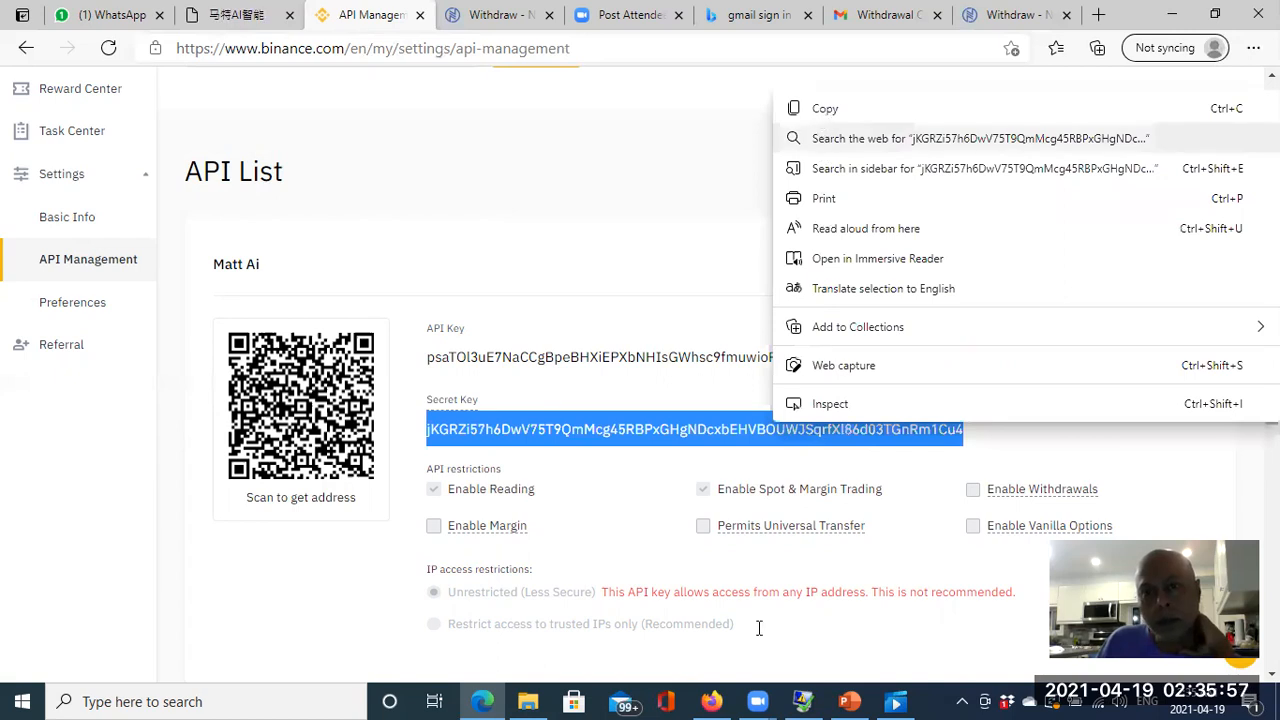
{"action": "key", "text": "Escape"}
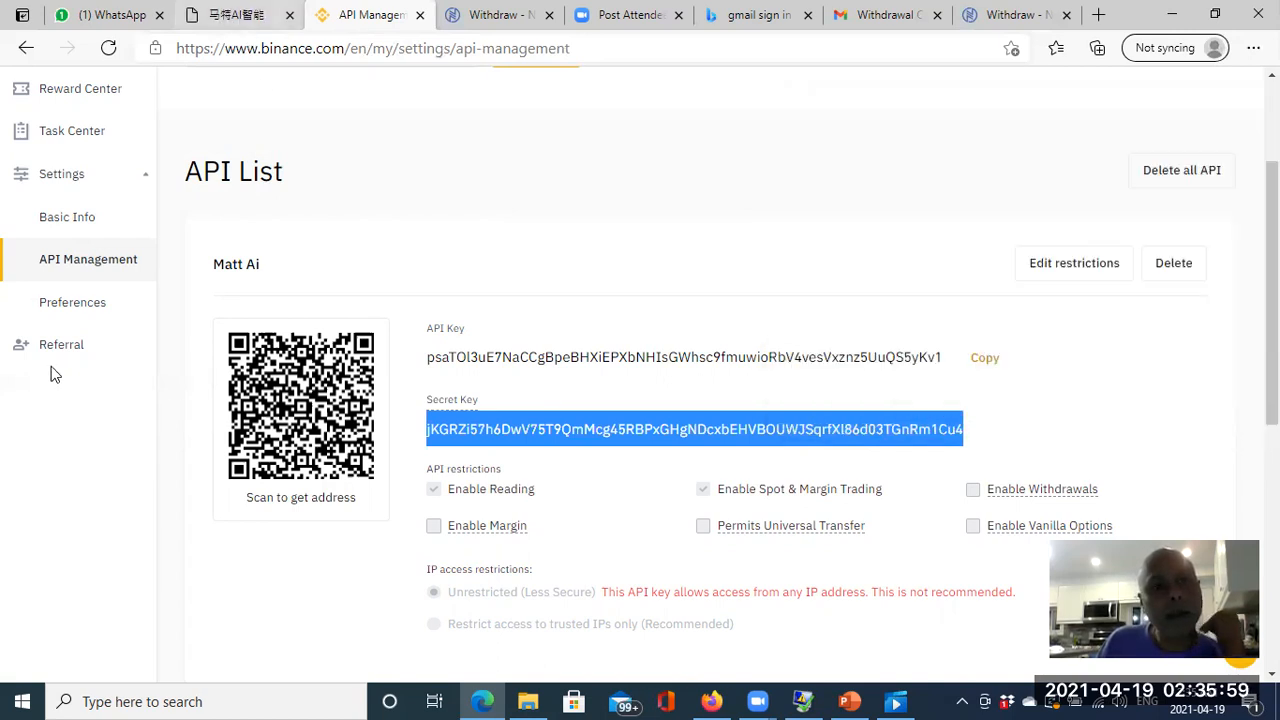
{"action": "key", "text": "ctrl+Page_Up"}
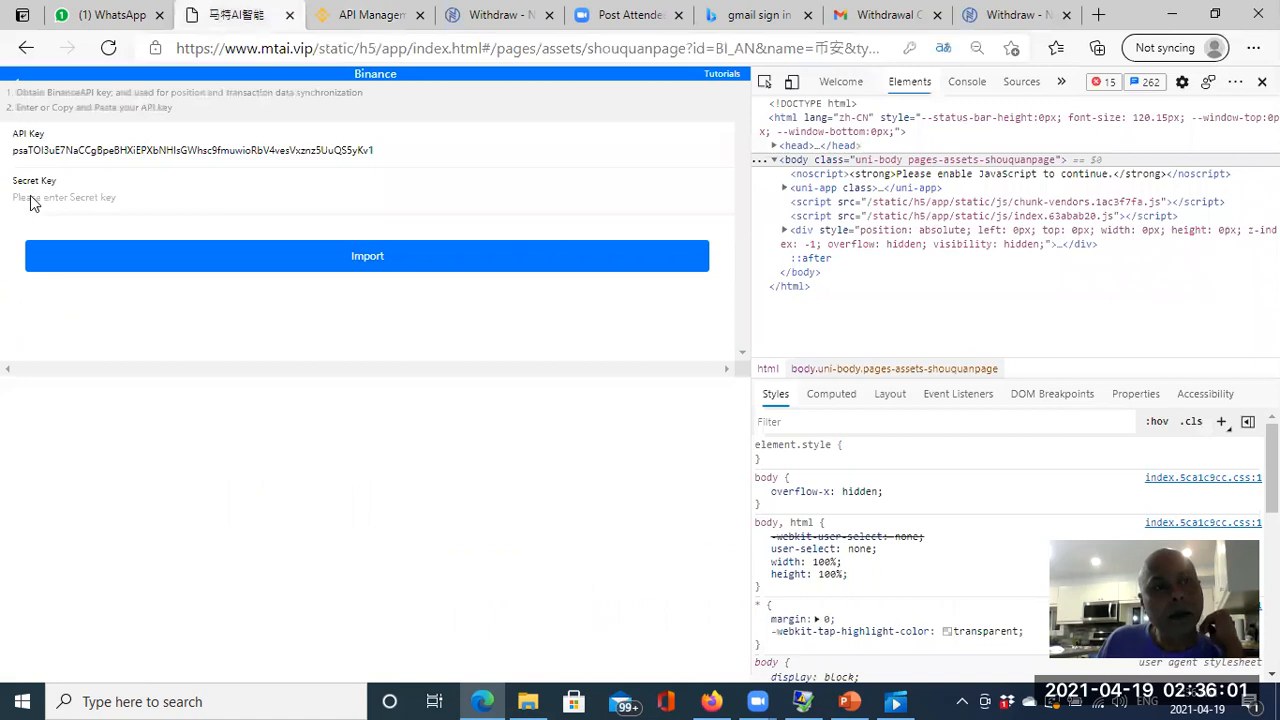
Paste the secret key into MTAI's Secret Key field and import the Binance key pair
{"action": "right_click", "coordinate": [31, 199]}
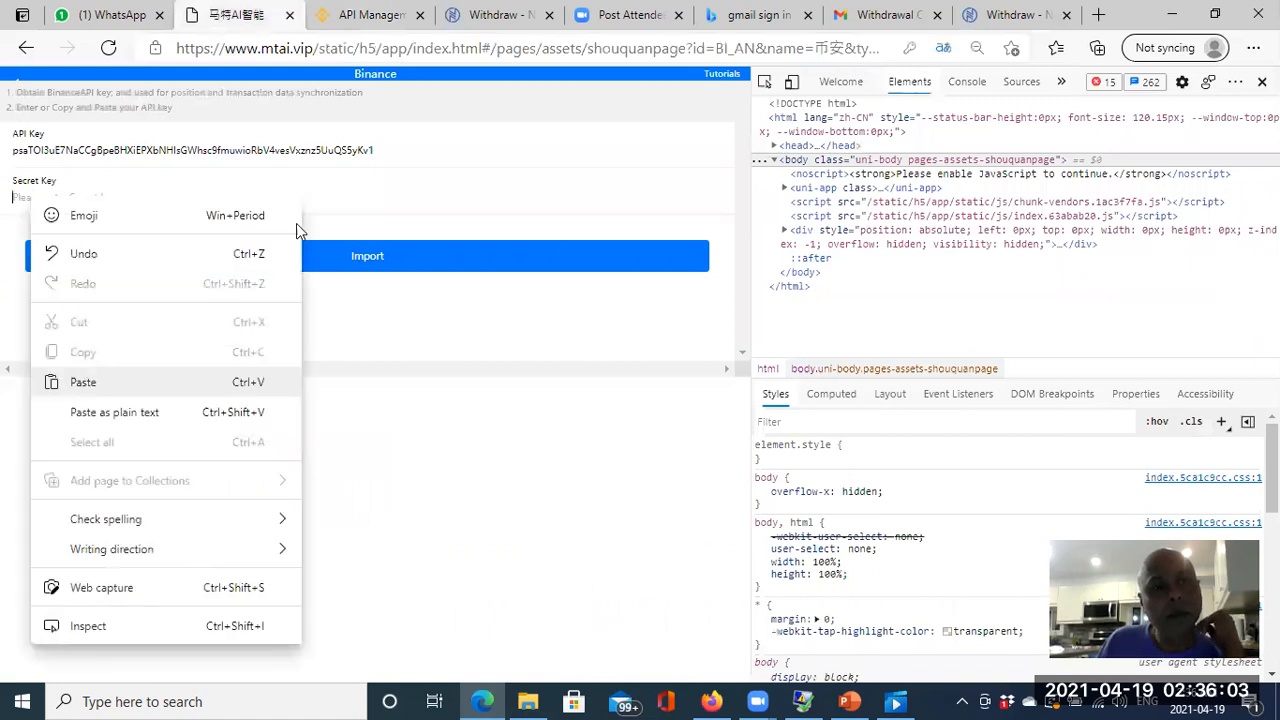
{"action": "left_click", "coordinate": [83, 383]}
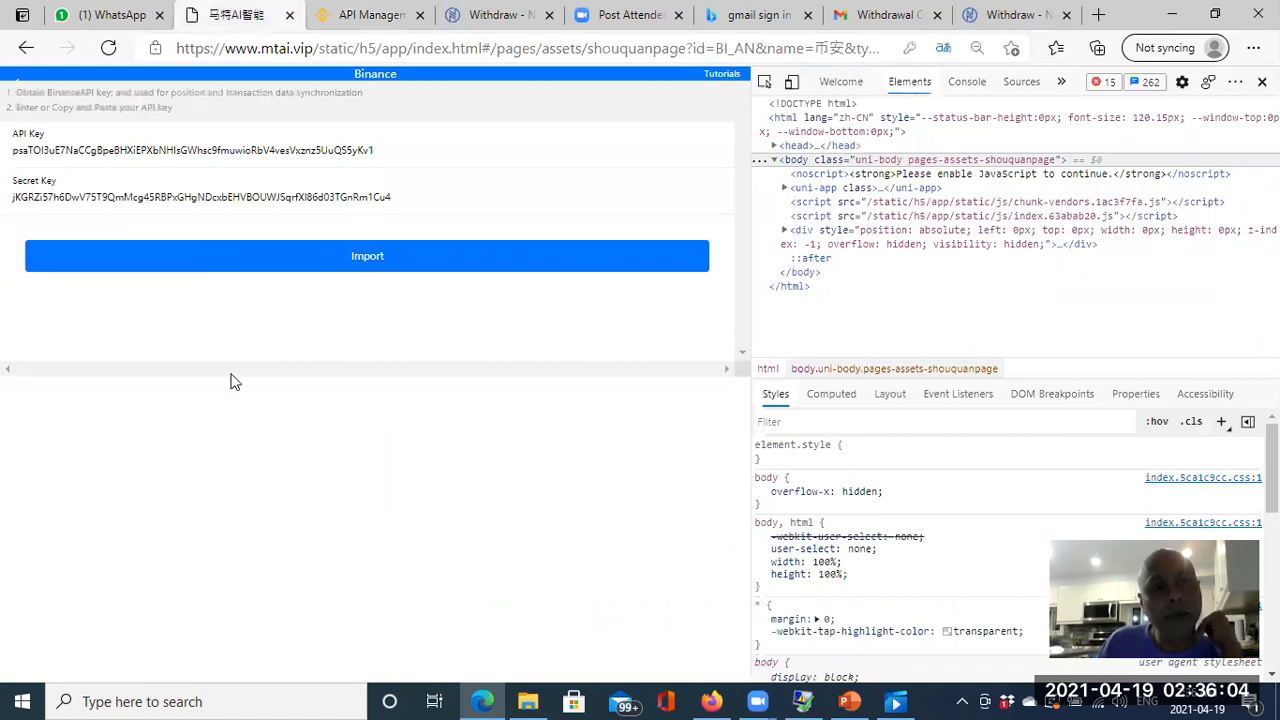
{"action": "left_click", "coordinate": [367, 262]}
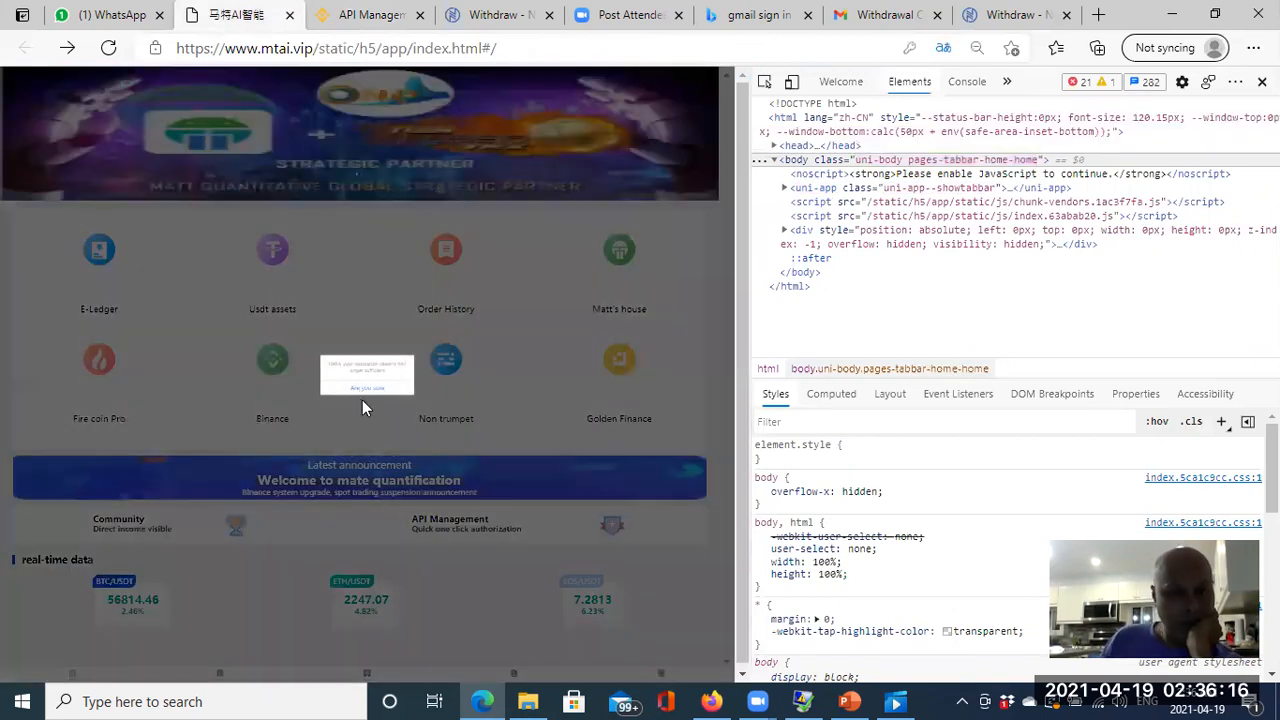
Change MTAI's execution platform from Huobi to Binance, so Assets shows 975.2426 USDT
{"action": "left_click", "coordinate": [362, 399]}
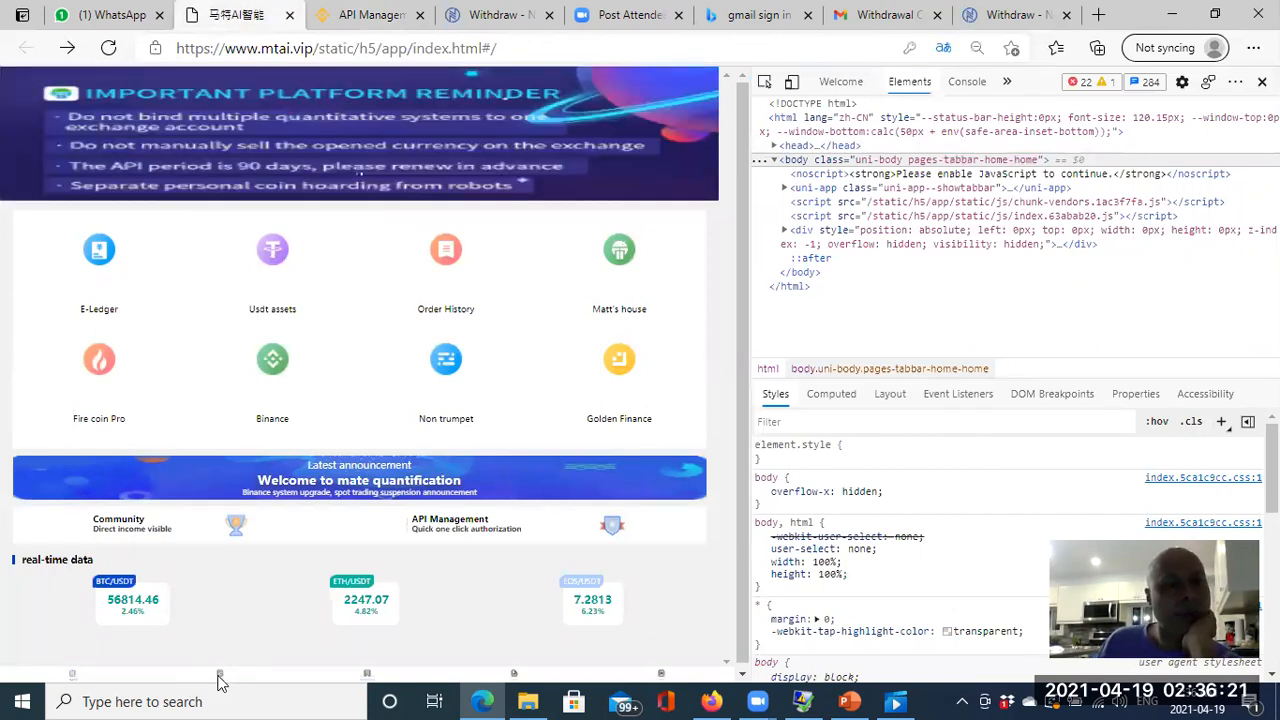
{"action": "left_click", "coordinate": [219, 678]}
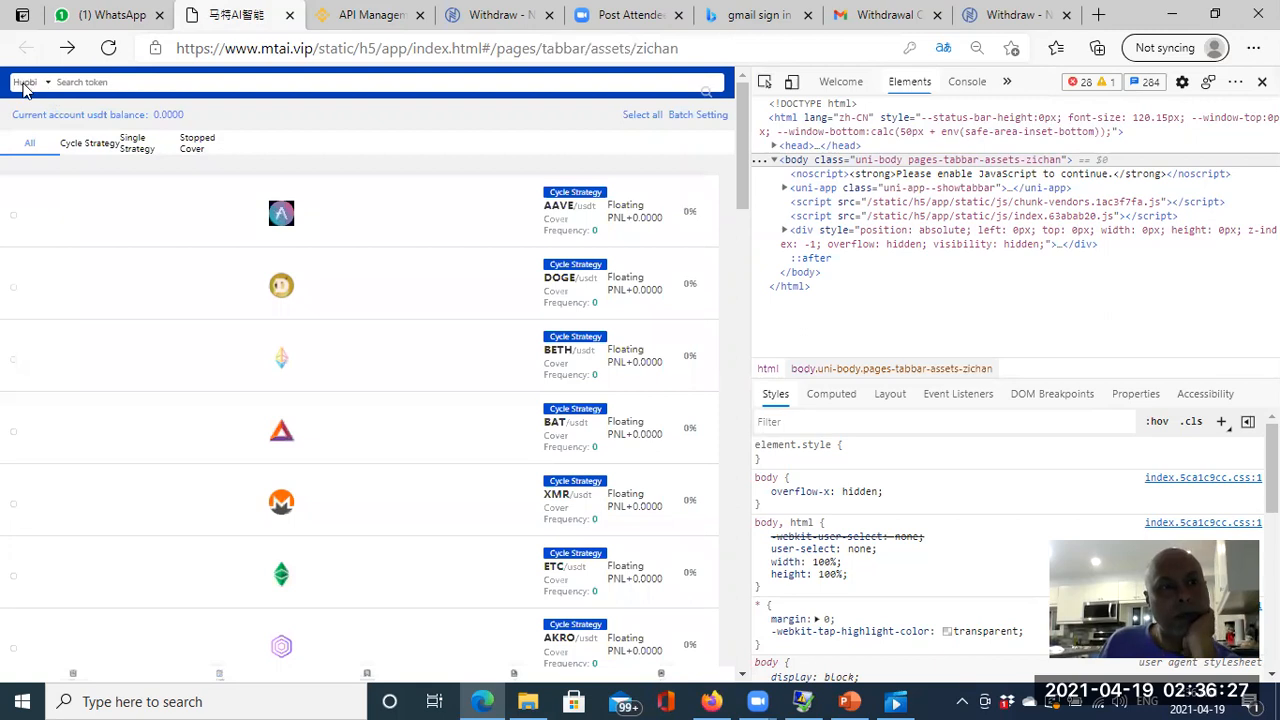
{"action": "left_click", "coordinate": [25, 87]}
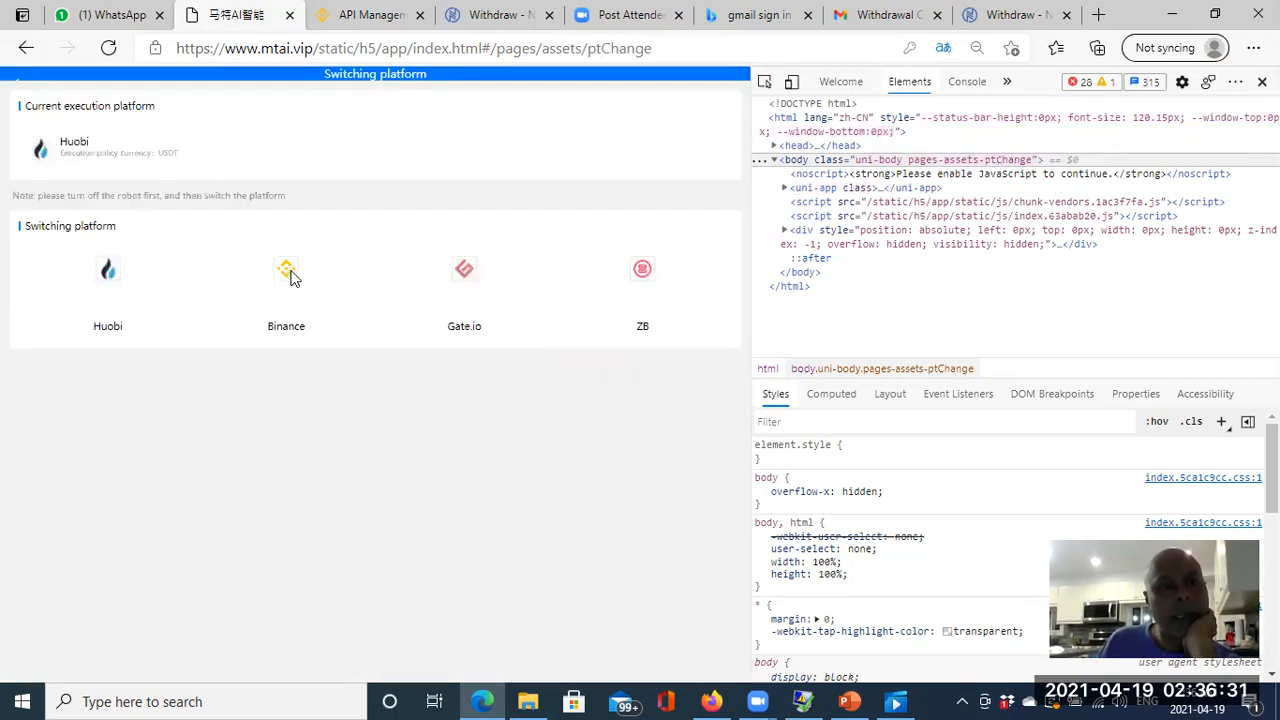
{"action": "left_click", "coordinate": [290, 277]}
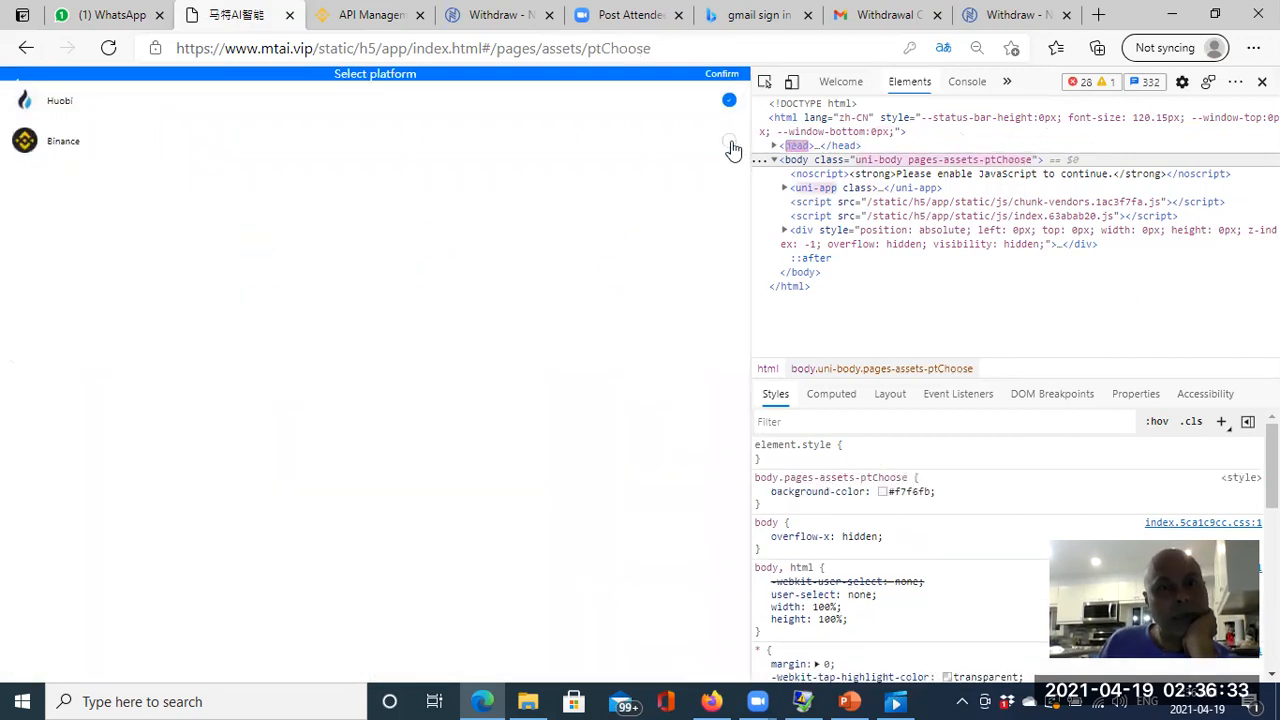
{"action": "left_click", "coordinate": [729, 147]}
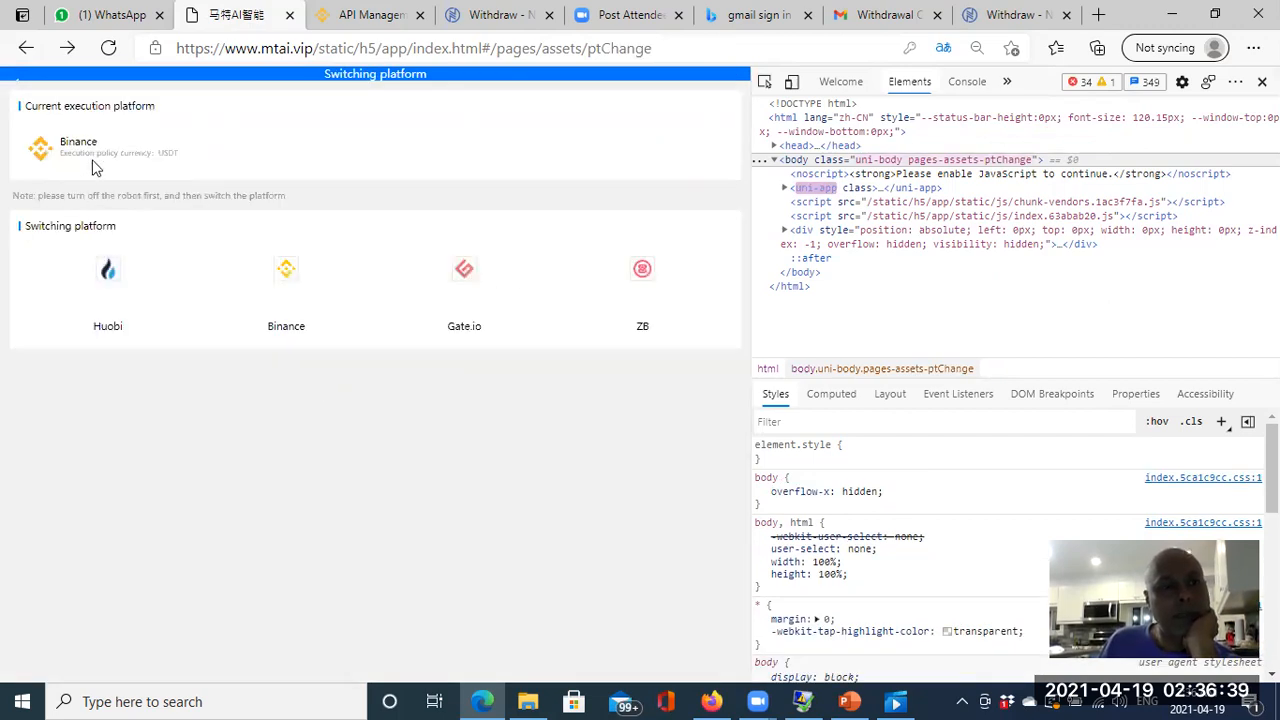
{"action": "left_click", "coordinate": [25, 48]}
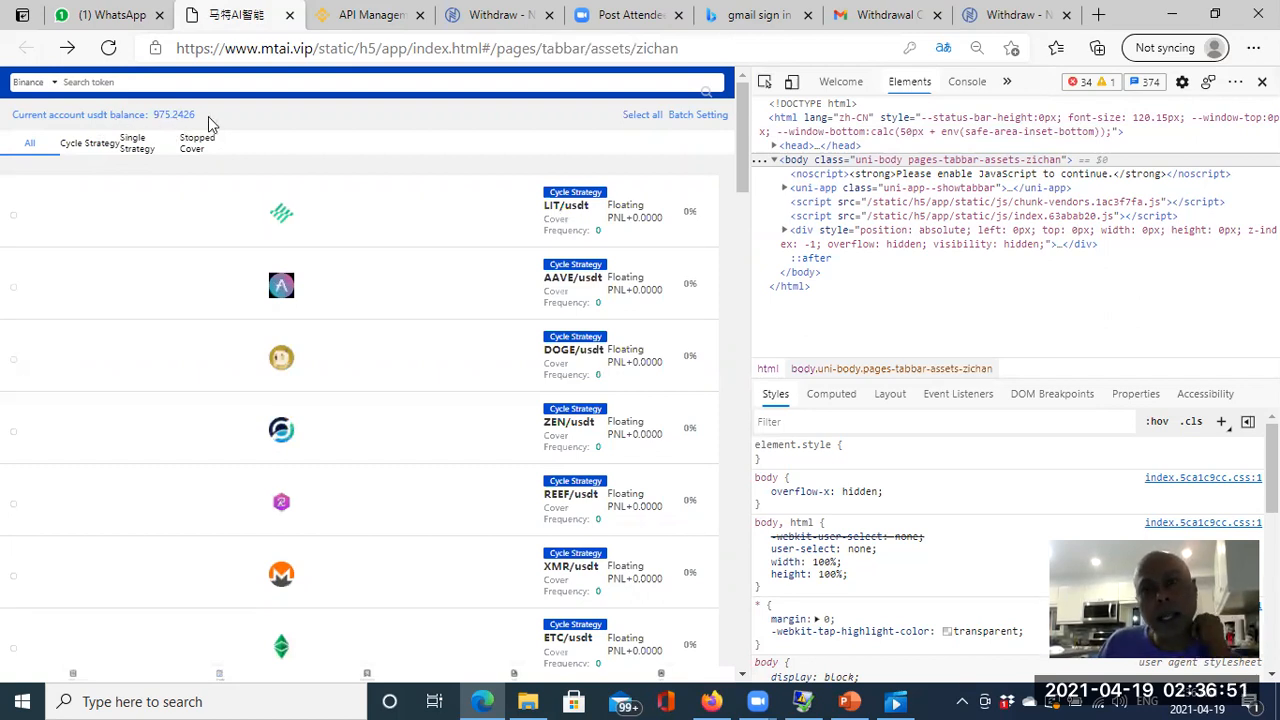
{"action": "left_click", "coordinate": [348, 16]}
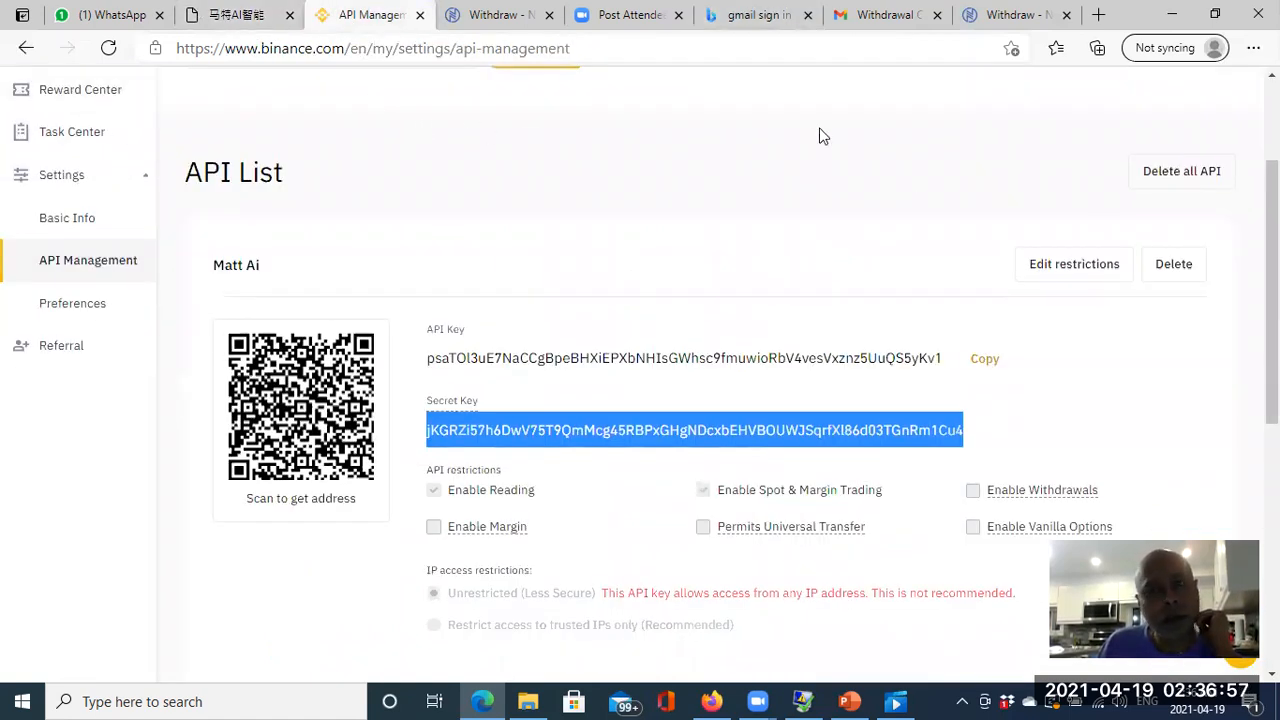
Check Binance's Fiat and Spot wallet: 975.24258 USDT available of 1,176.24258 total, then return to MTAI
{"action": "scroll", "coordinate": [818, 136], "scroll_direction": "up", "scroll_amount": 2}
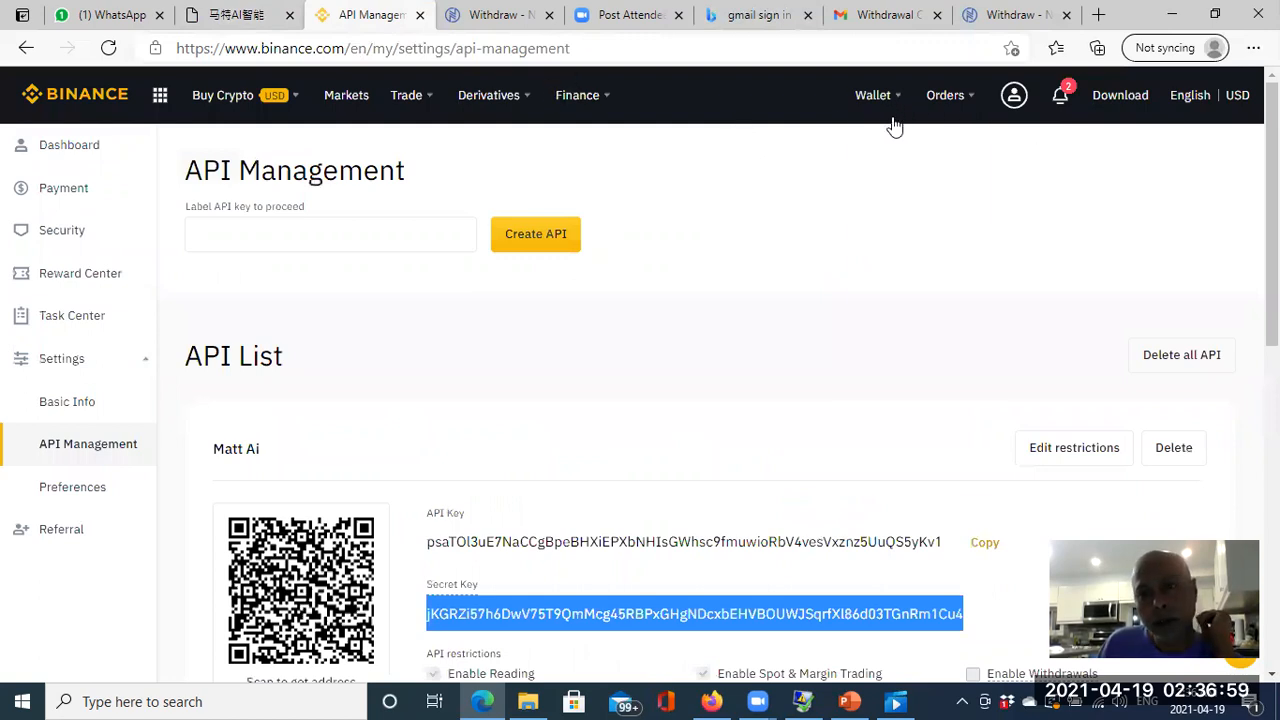
{"action": "mouse_move", "coordinate": [893, 118]}
{"action": "left_click", "coordinate": [895, 182]}
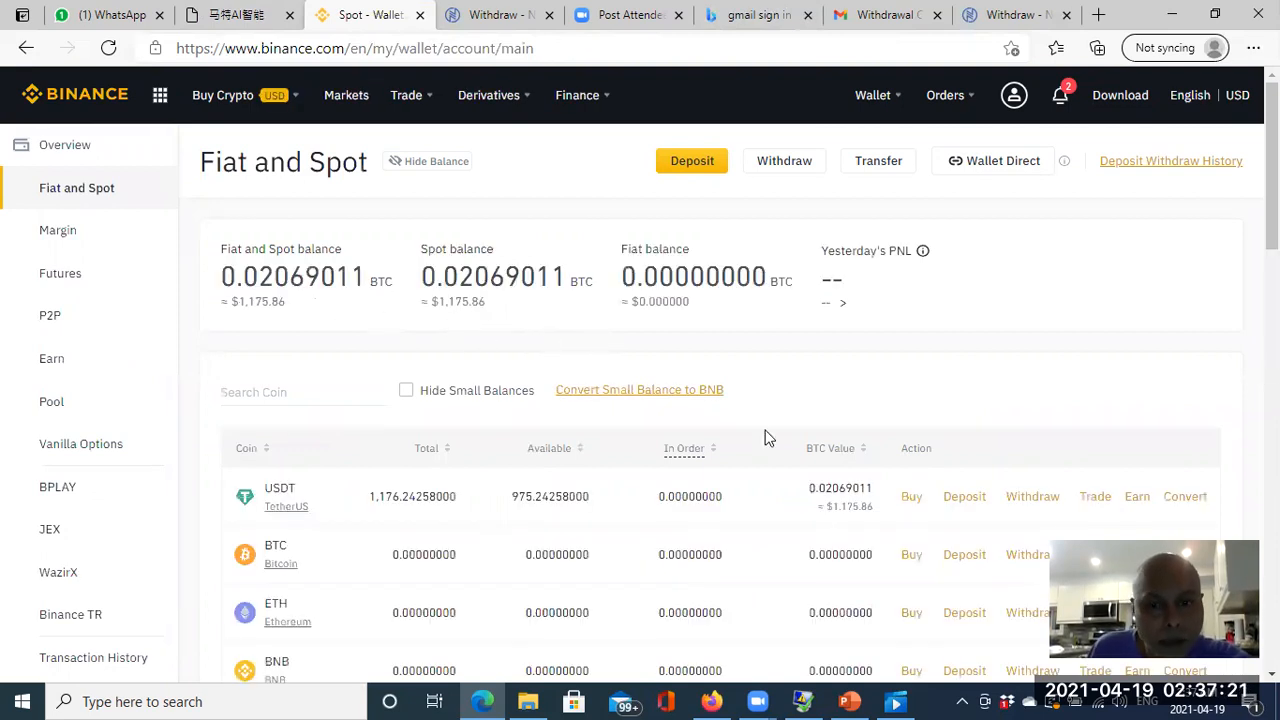
{"action": "scroll", "coordinate": [527, 493], "scroll_direction": "down", "scroll_amount": 1}
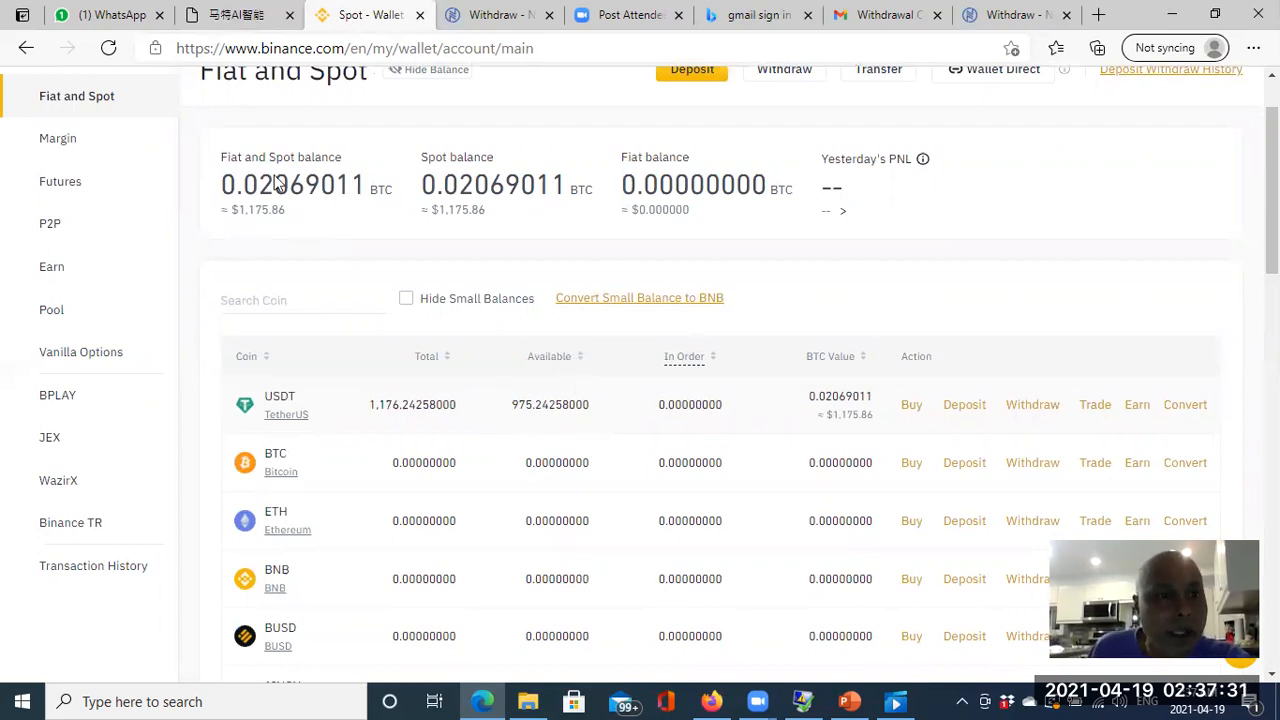
{"action": "scroll", "coordinate": [278, 186], "scroll_direction": "up", "scroll_amount": 1}
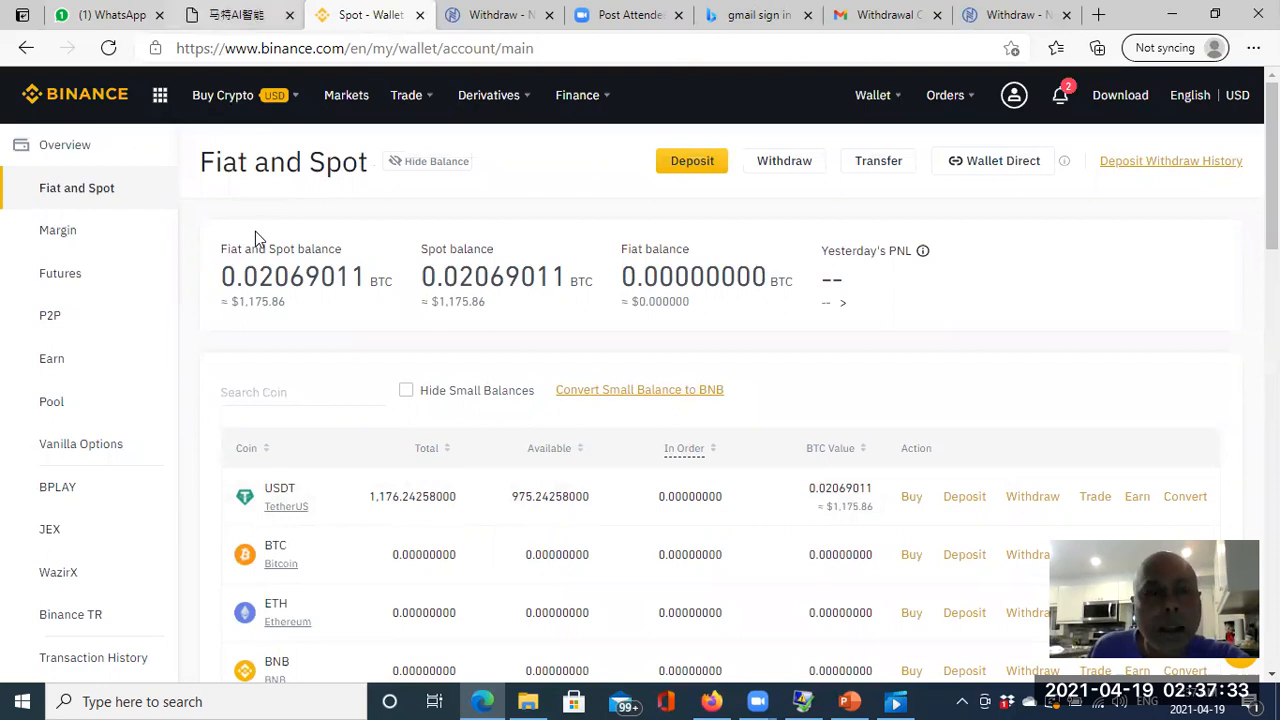
{"action": "key", "text": "ctrl+shift+Tab"}
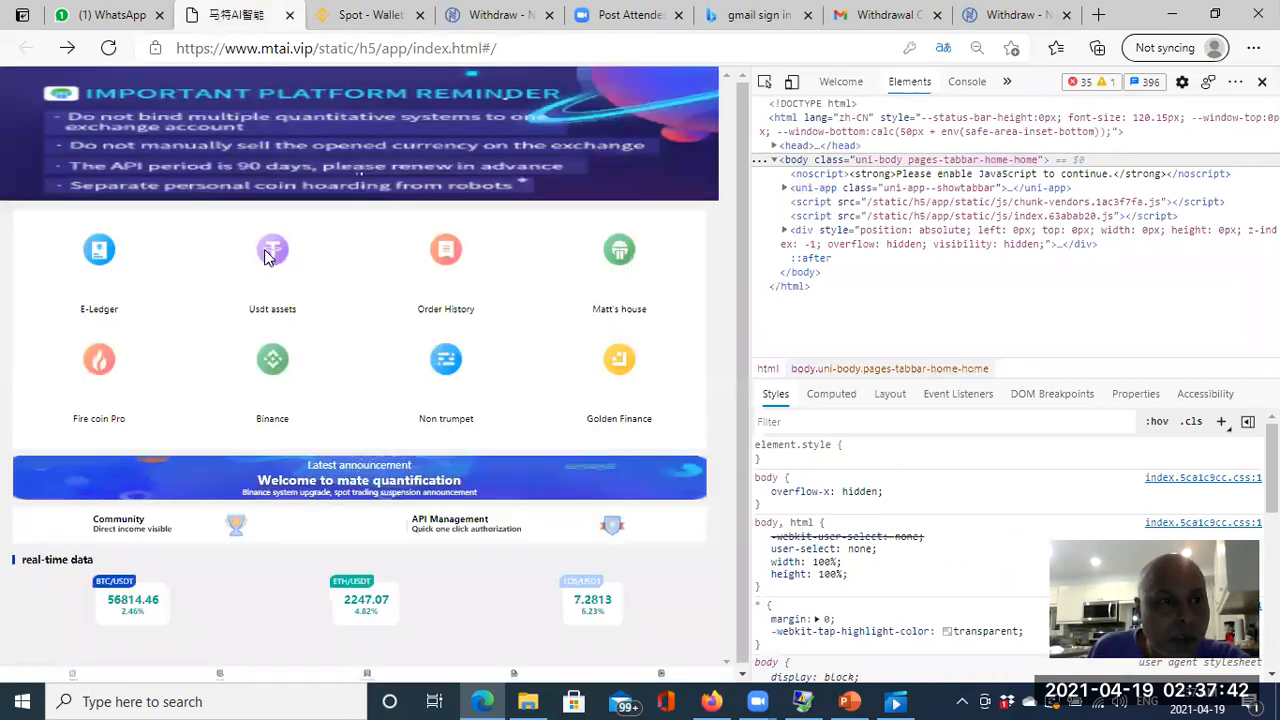
View the Usdt assets page, go back, and dismiss the notice popup
{"action": "left_click", "coordinate": [266, 252]}
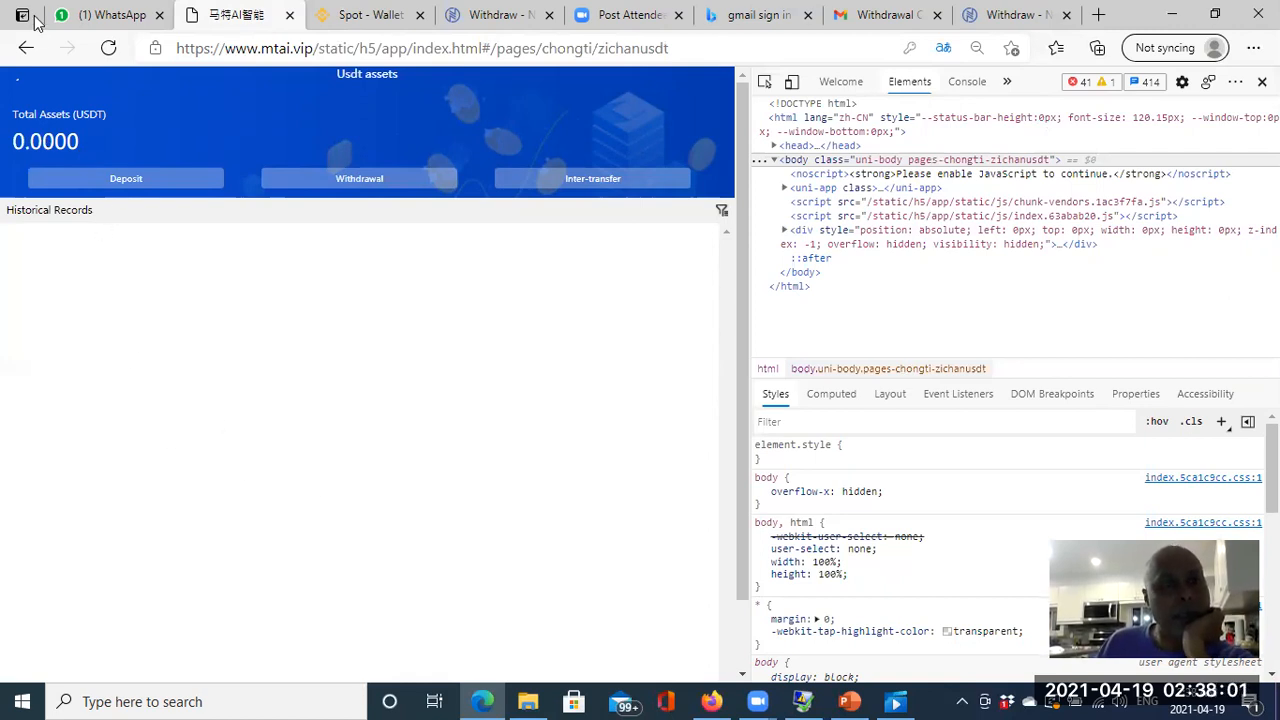
{"action": "left_click", "coordinate": [24, 50]}
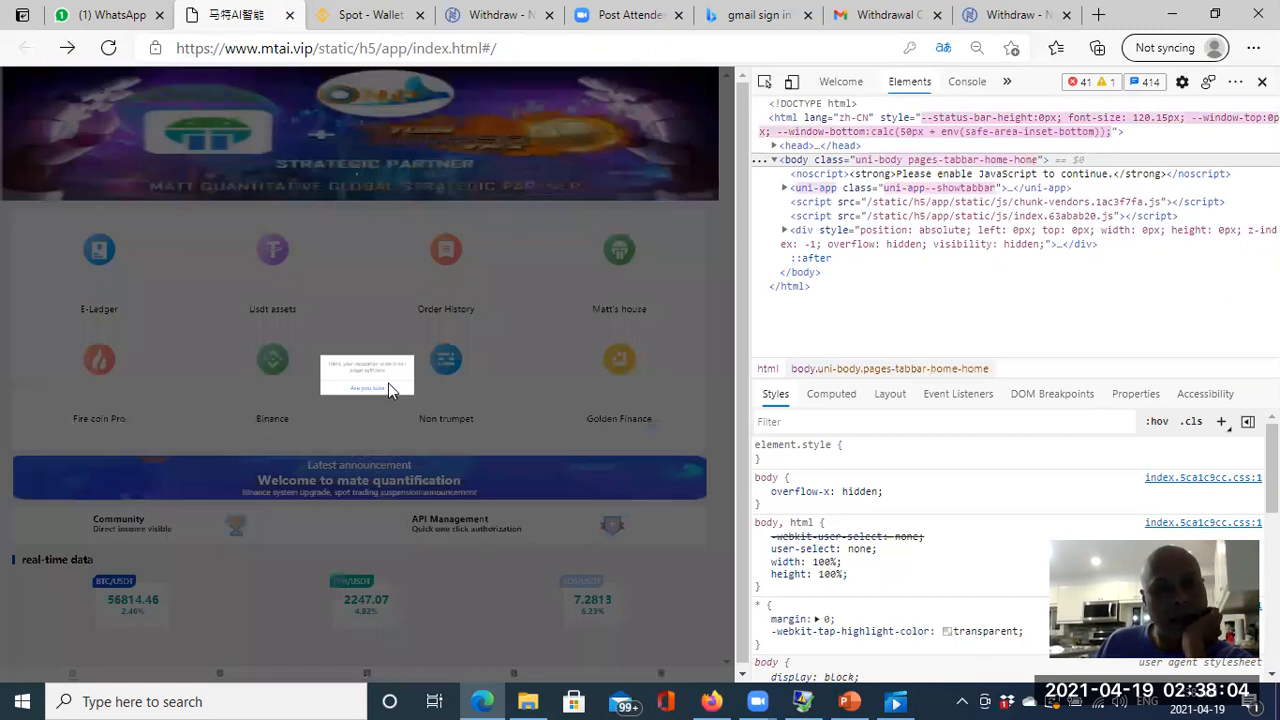
{"action": "left_click", "coordinate": [390, 388]}
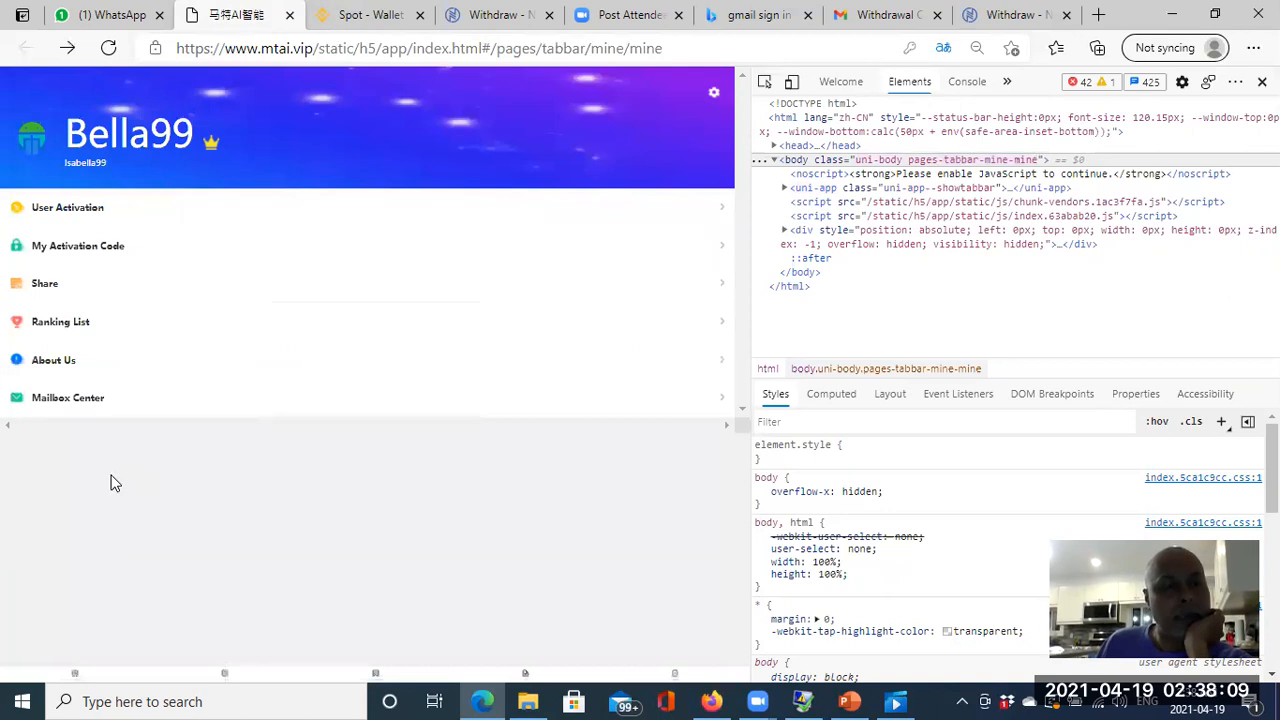
Check Mine > My Activation Code, which lists no codes, then return to Home
{"action": "left_click", "coordinate": [103, 250]}
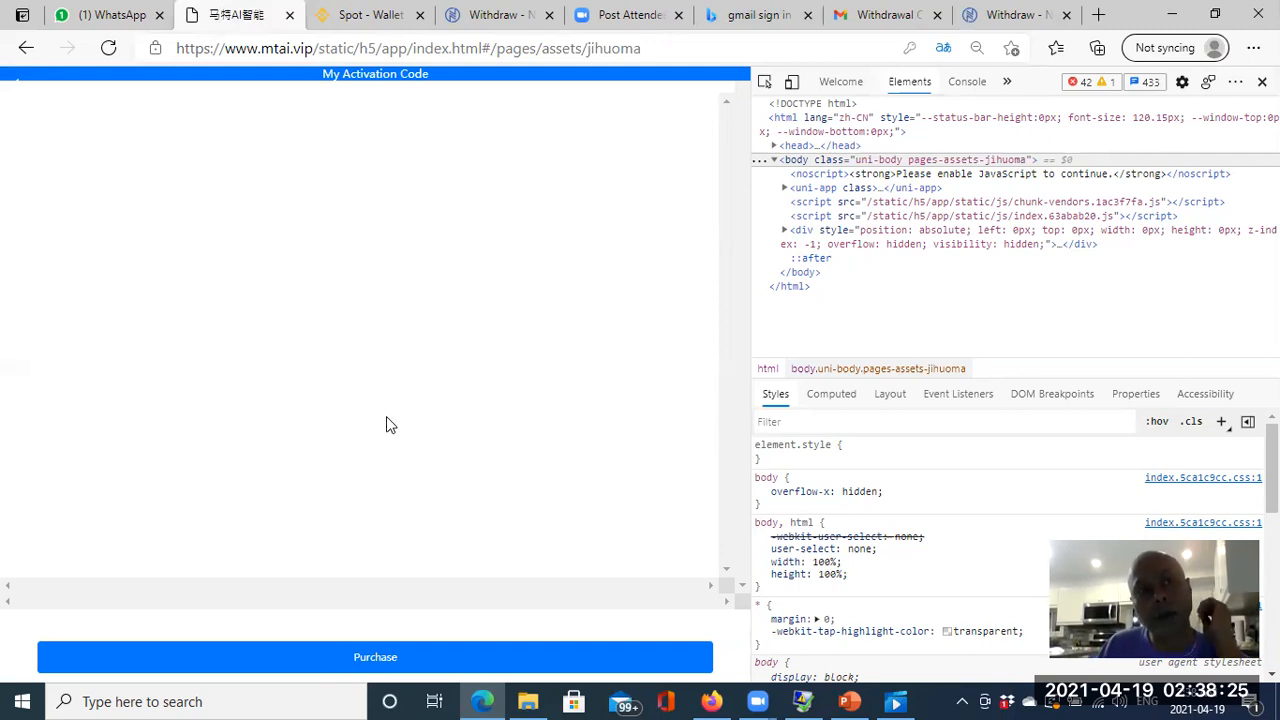
{"action": "left_click", "coordinate": [24, 48]}
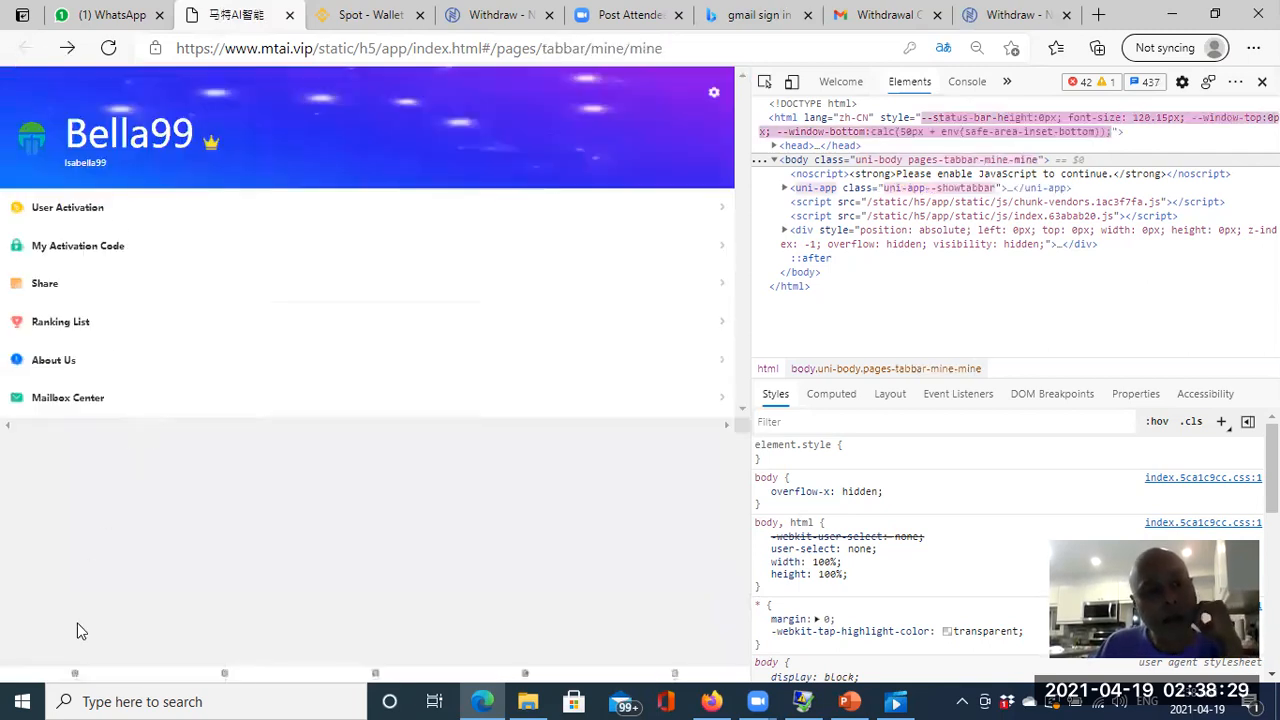
{"action": "left_click", "coordinate": [73, 674]}
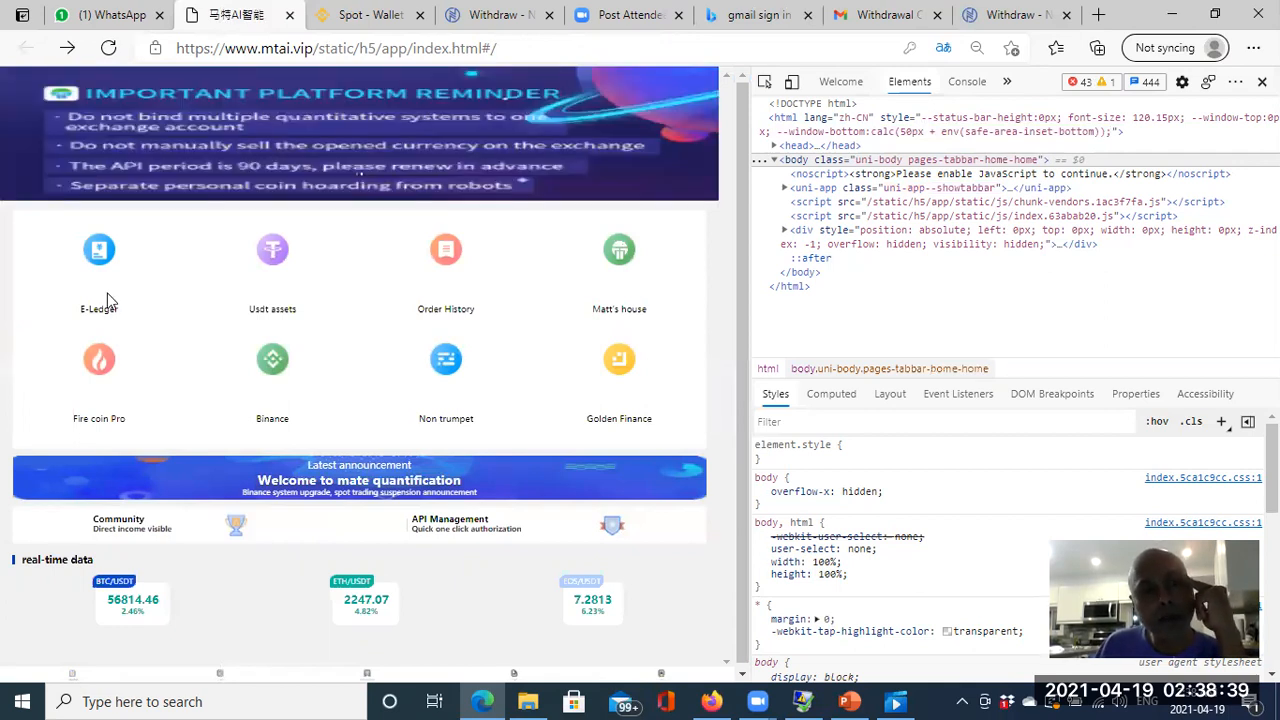
{"action": "left_click", "coordinate": [274, 255]}
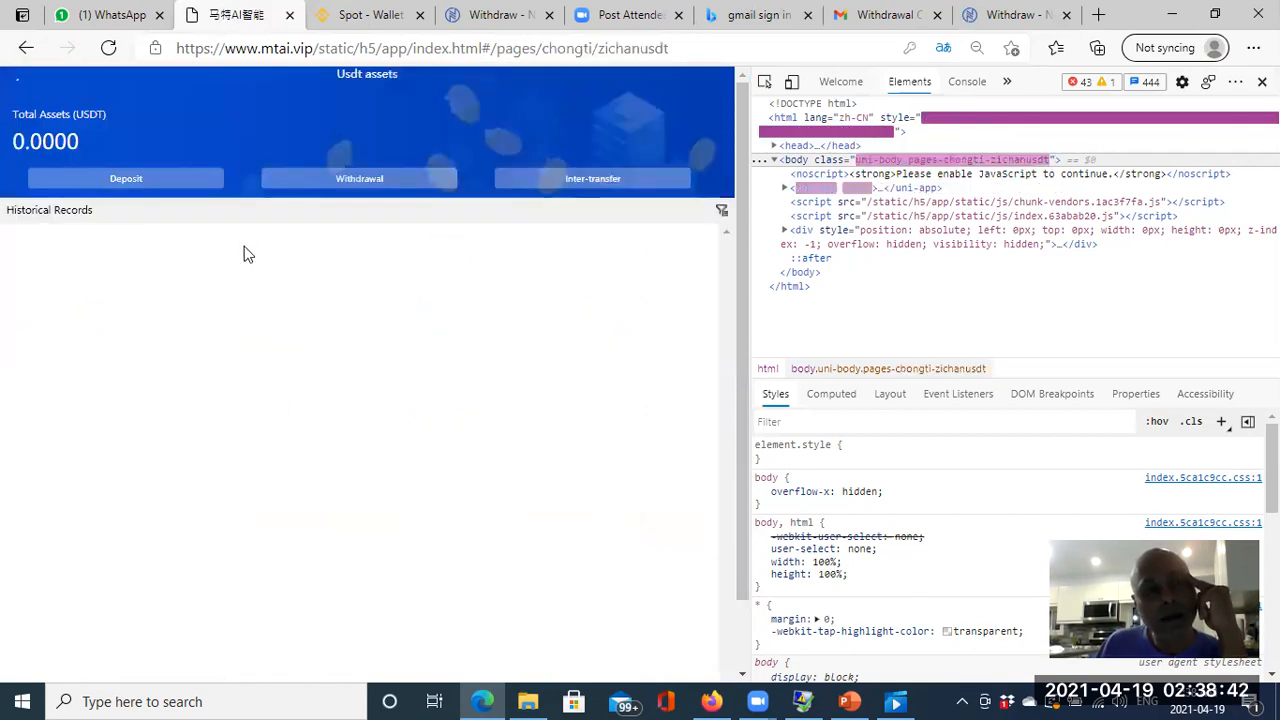
{"action": "left_click", "coordinate": [110, 49]}
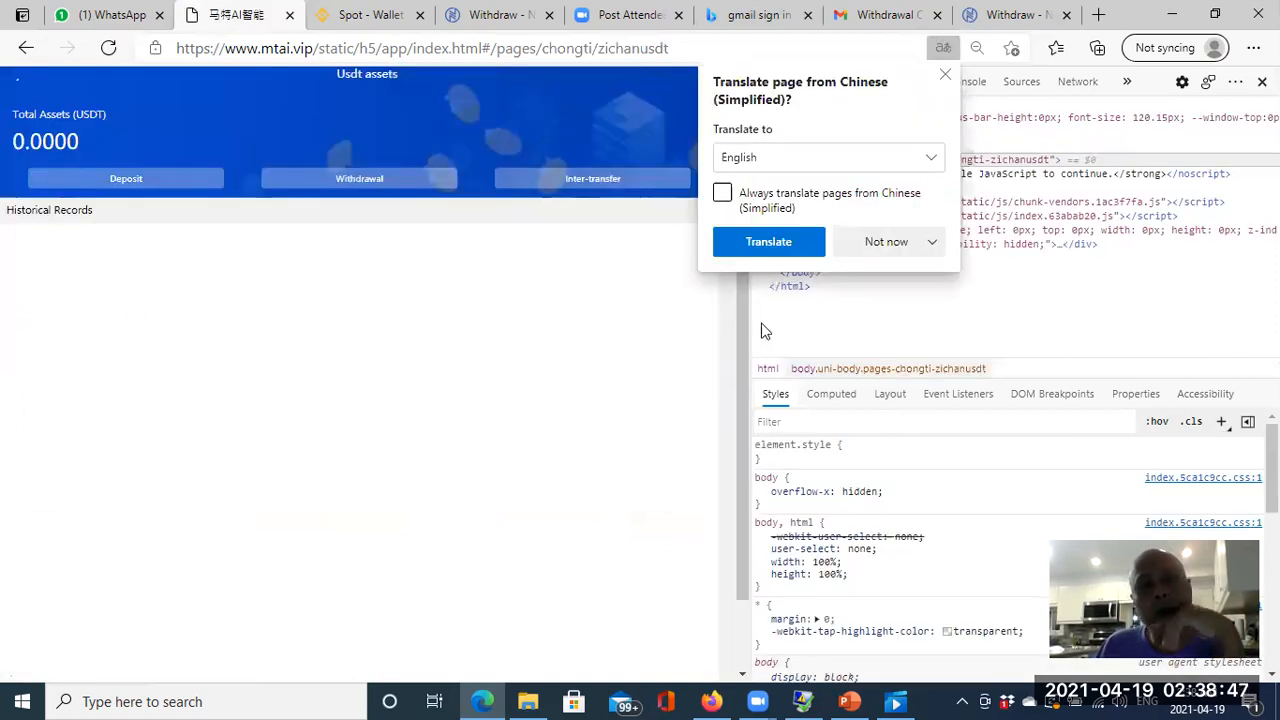
{"action": "left_click", "coordinate": [771, 243]}
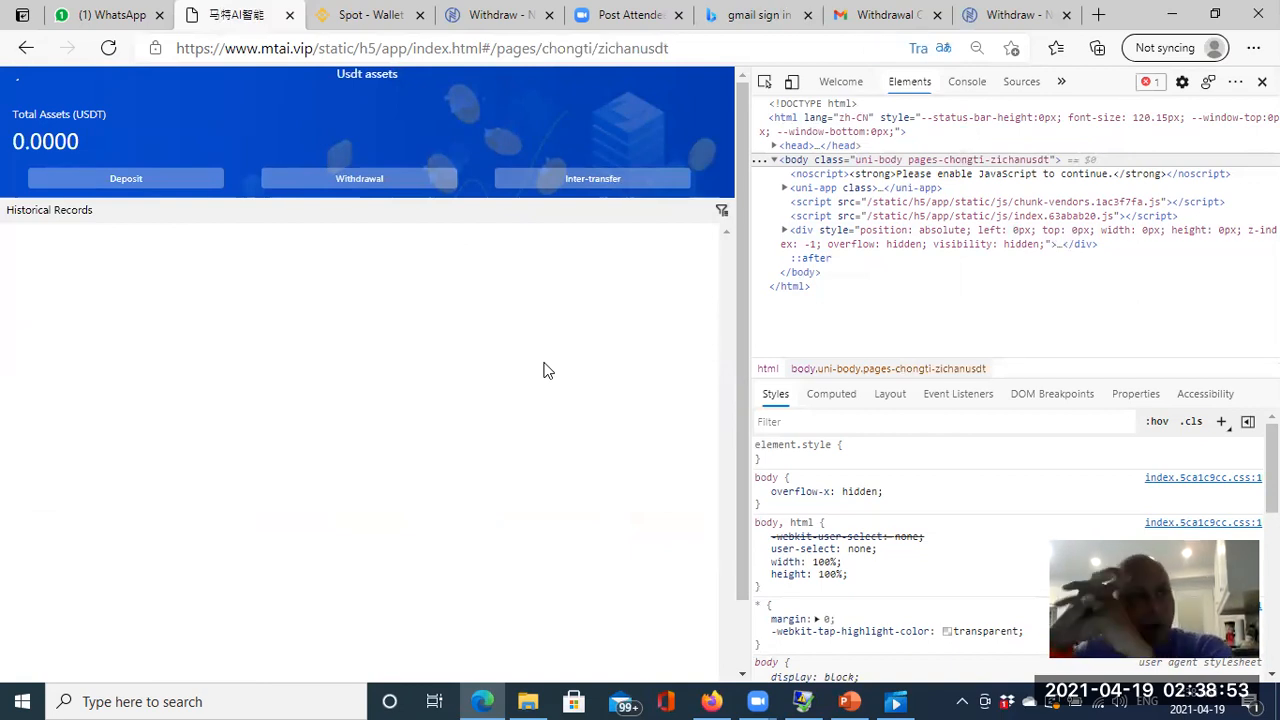
{"action": "left_click", "coordinate": [32, 55]}
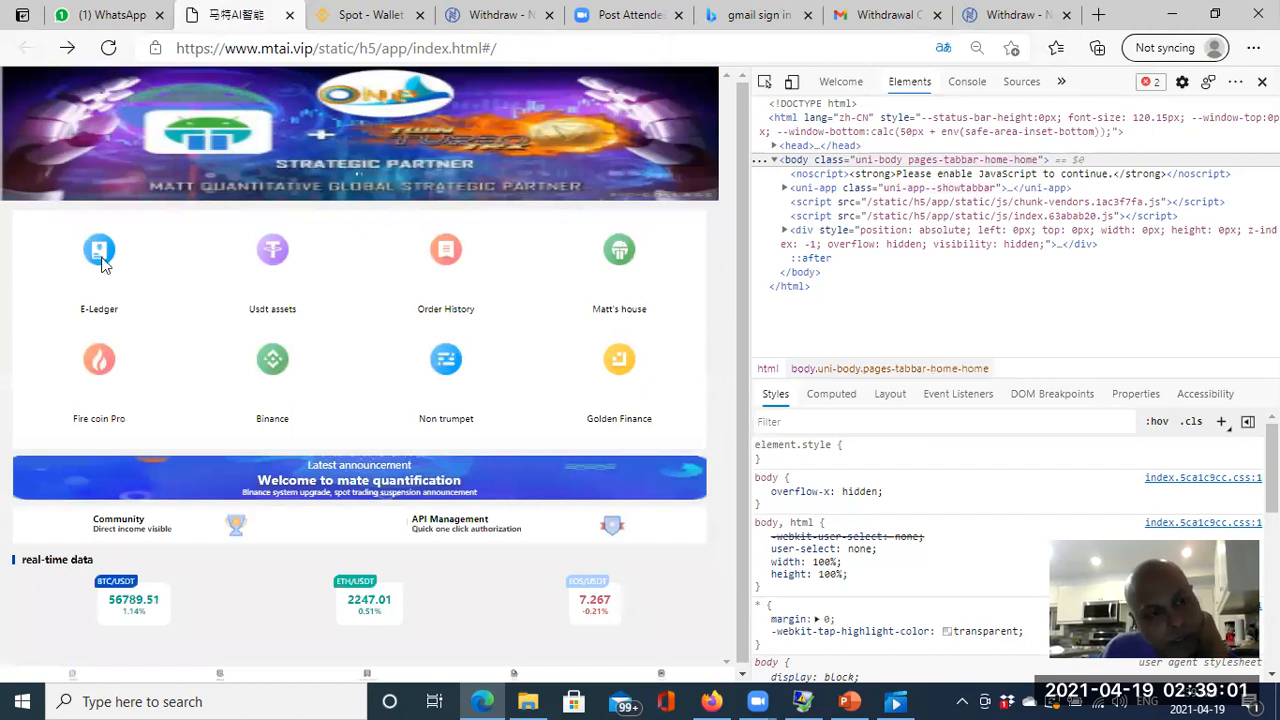
{"action": "left_click", "coordinate": [99, 255]}
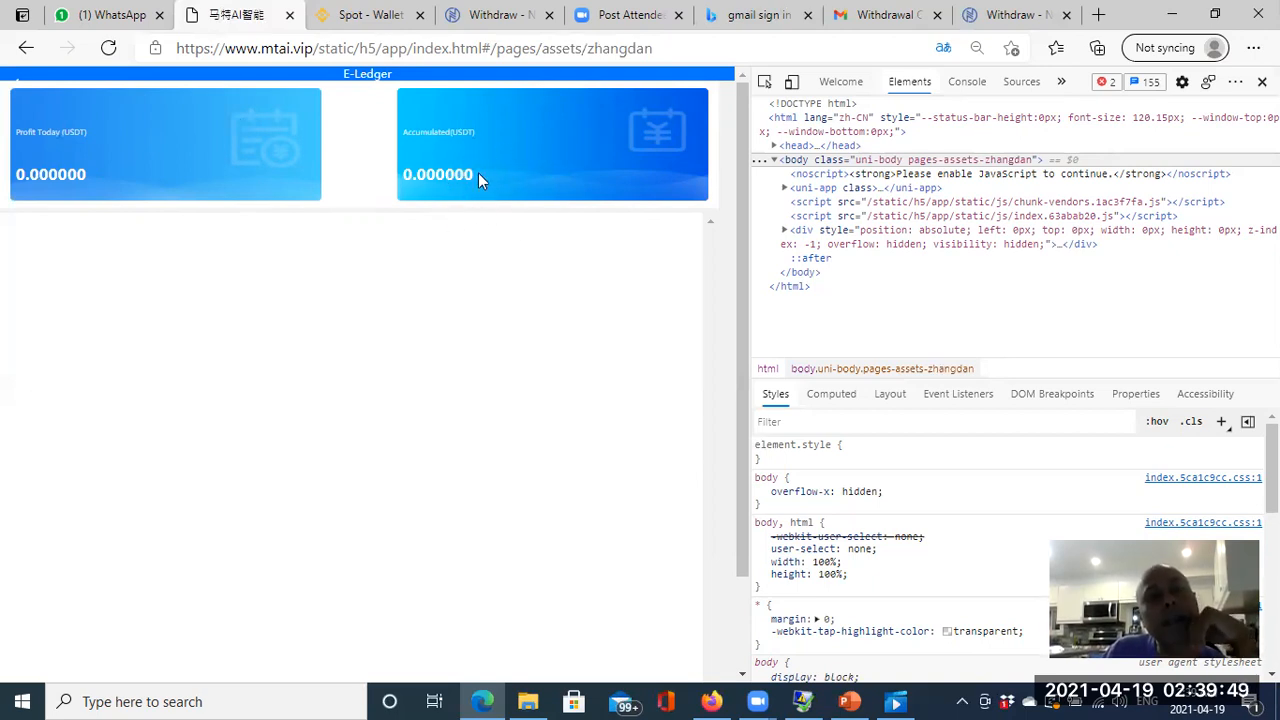
{"action": "left_click", "coordinate": [27, 49]}
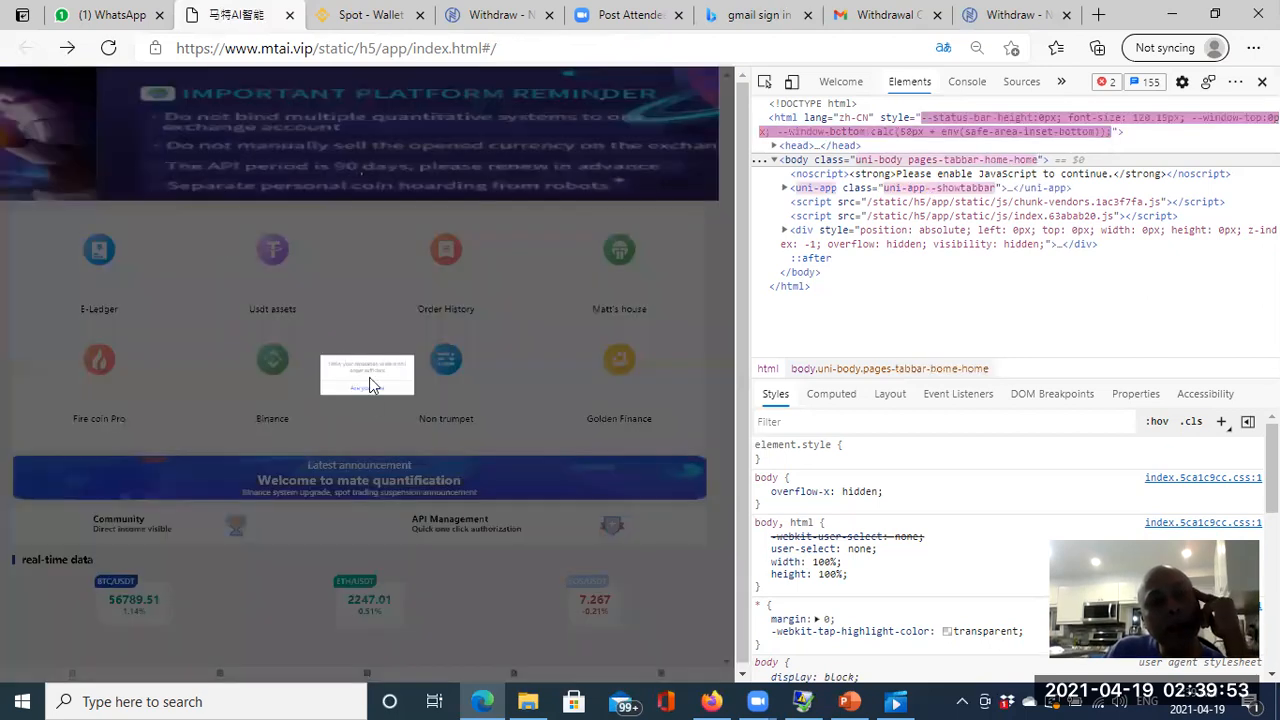
{"action": "left_click", "coordinate": [369, 387]}
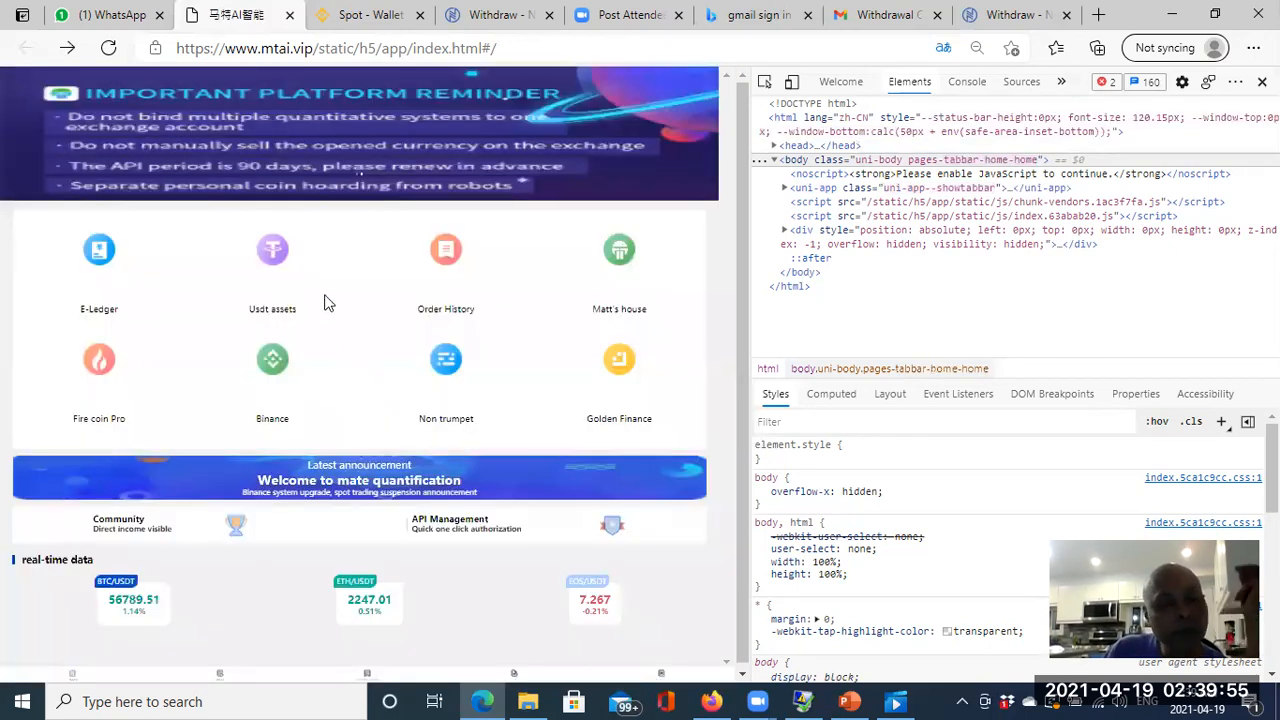
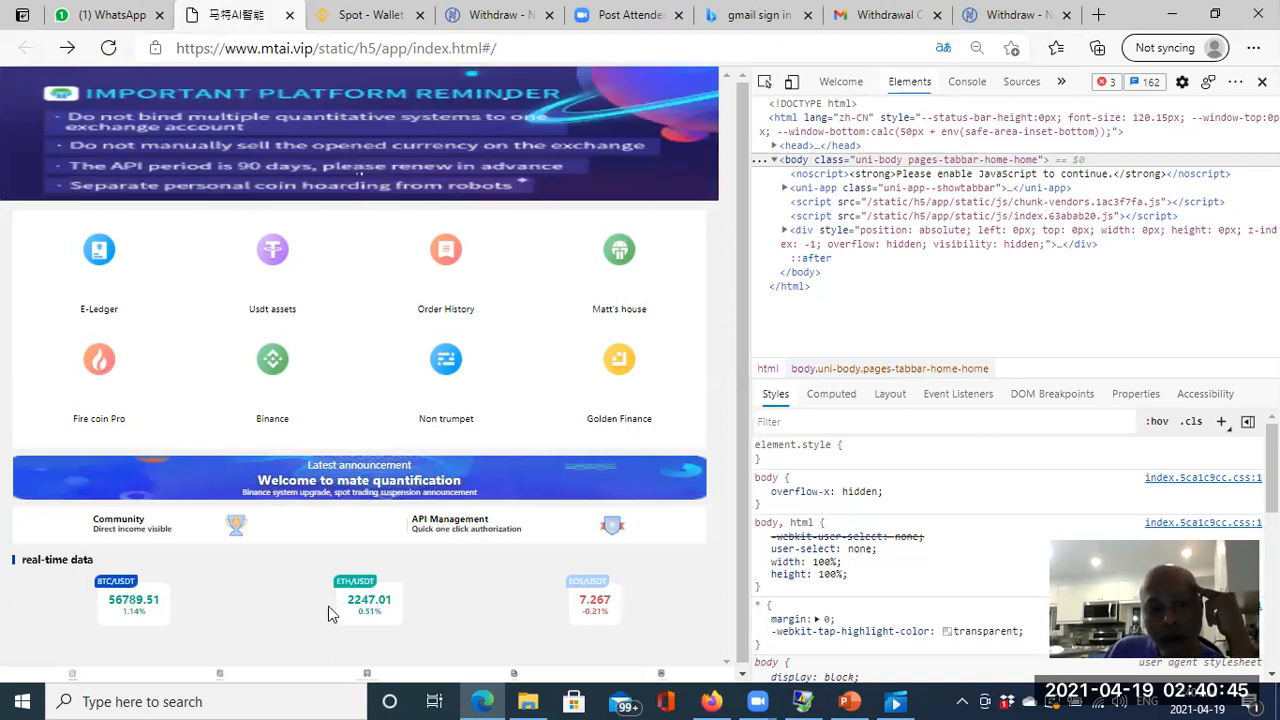
Show the Binance coin cycle strategy assets list and scroll down to the BTC/usdt entry
{"action": "scroll", "coordinate": [330, 612], "scroll_direction": "down", "scroll_amount": 1}
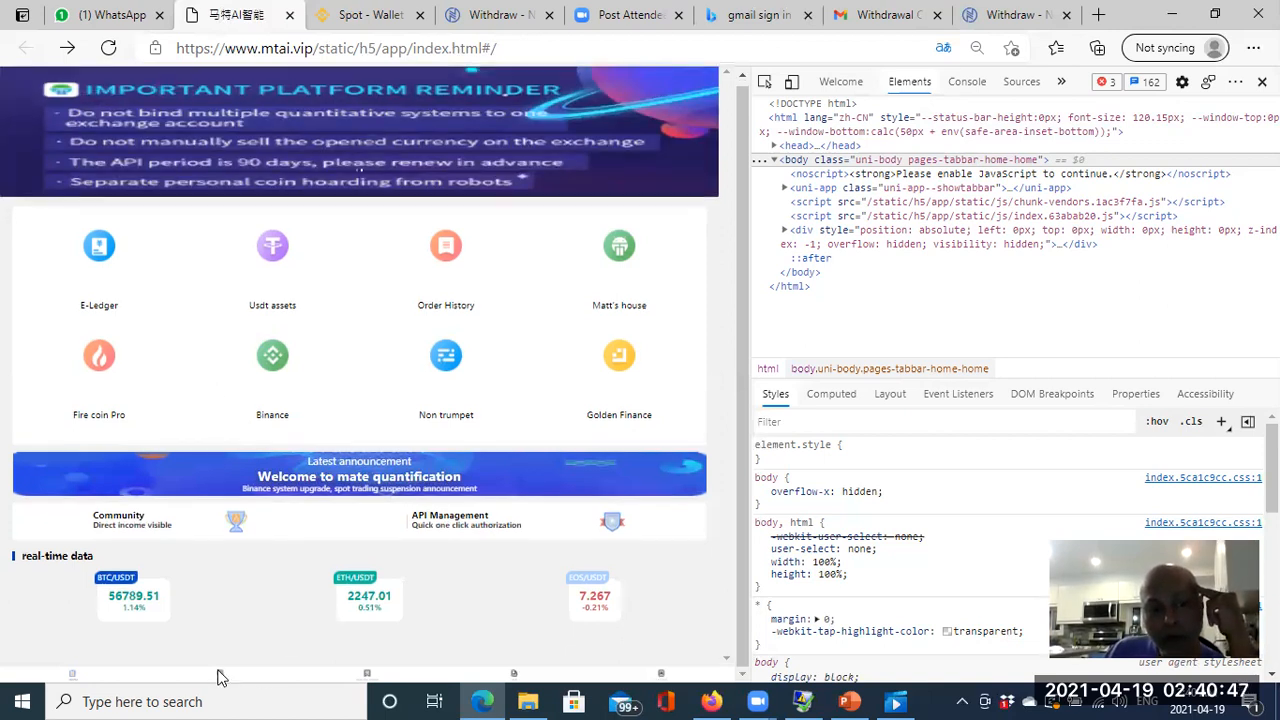
{"action": "left_click", "coordinate": [220, 676]}
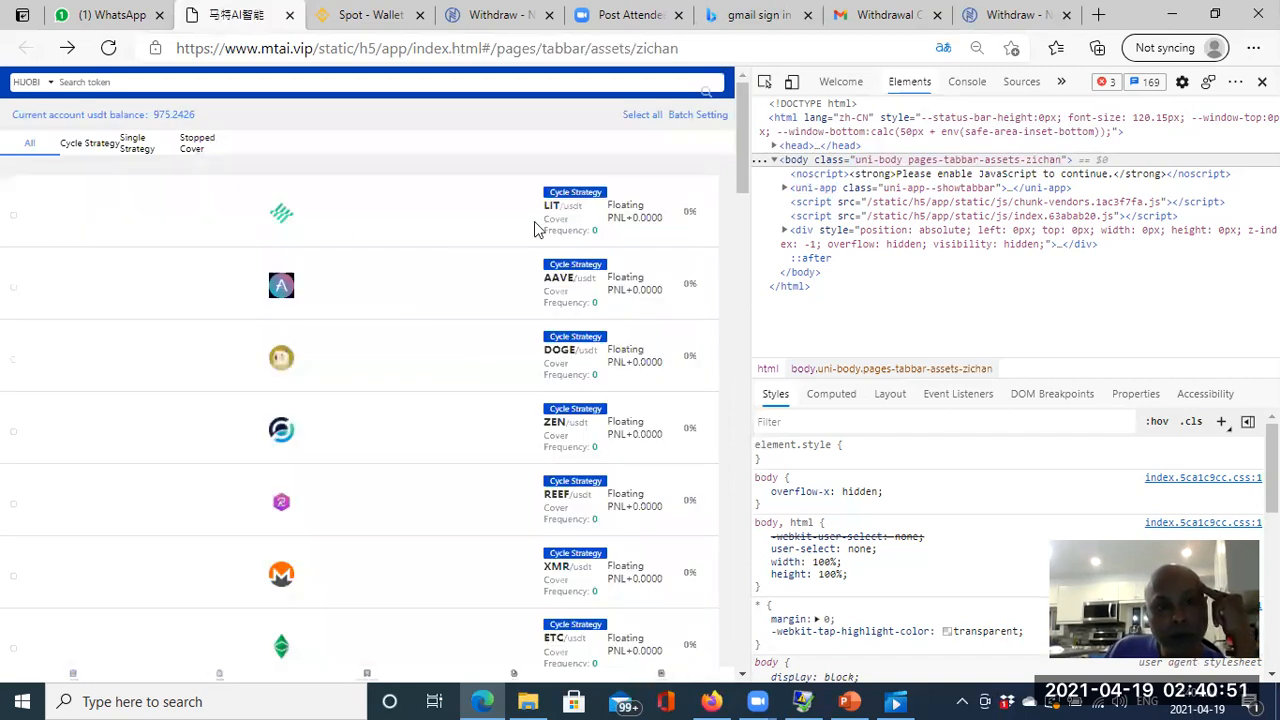
{"action": "scroll", "coordinate": [597, 390], "scroll_direction": "down", "scroll_amount": 1}
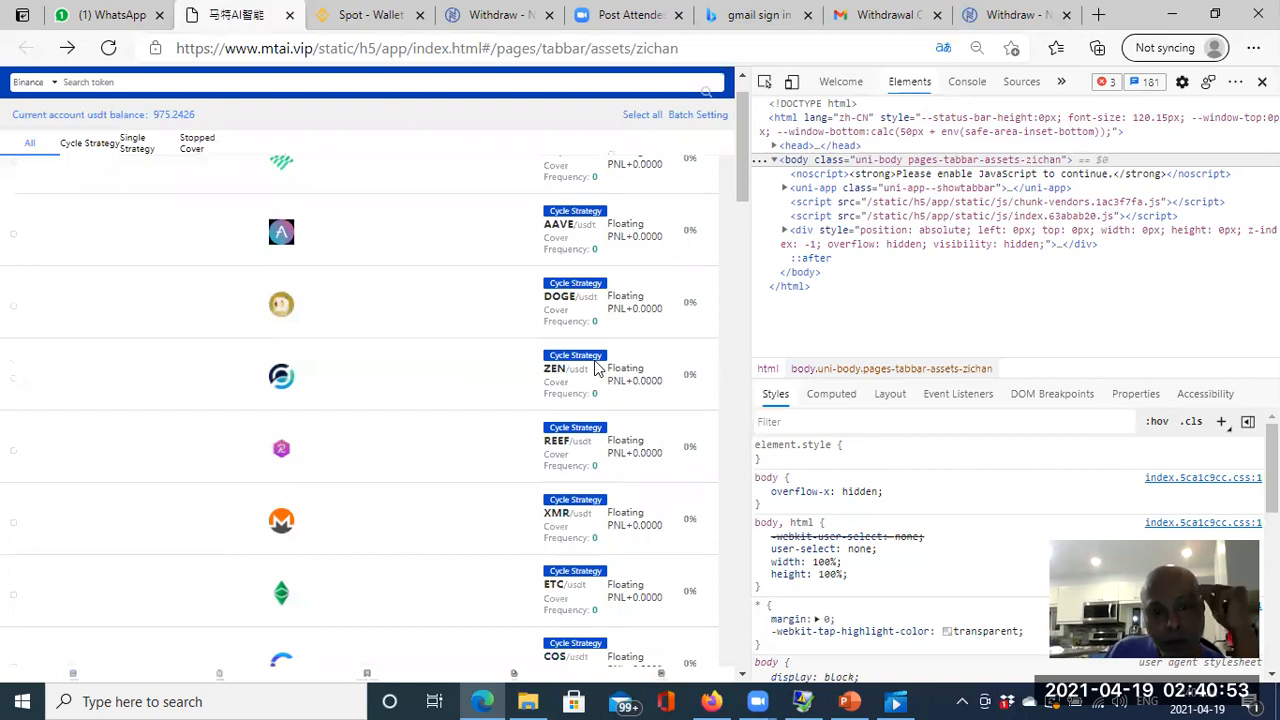
{"action": "scroll", "coordinate": [596, 370], "scroll_direction": "down", "scroll_amount": 2}
{"action": "scroll", "coordinate": [590, 360], "scroll_direction": "down", "scroll_amount": 2}
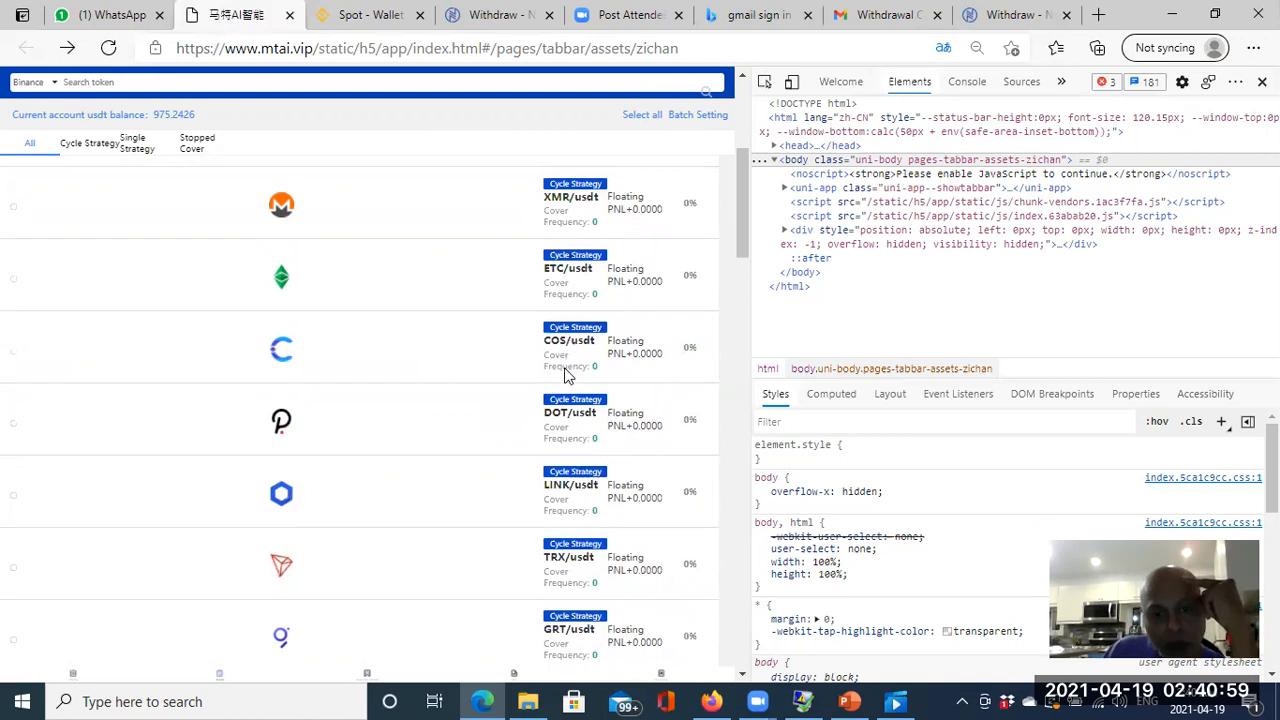
{"action": "scroll", "coordinate": [567, 370], "scroll_direction": "down", "scroll_amount": 5}
{"action": "scroll", "coordinate": [565, 377], "scroll_direction": "down", "scroll_amount": 2}
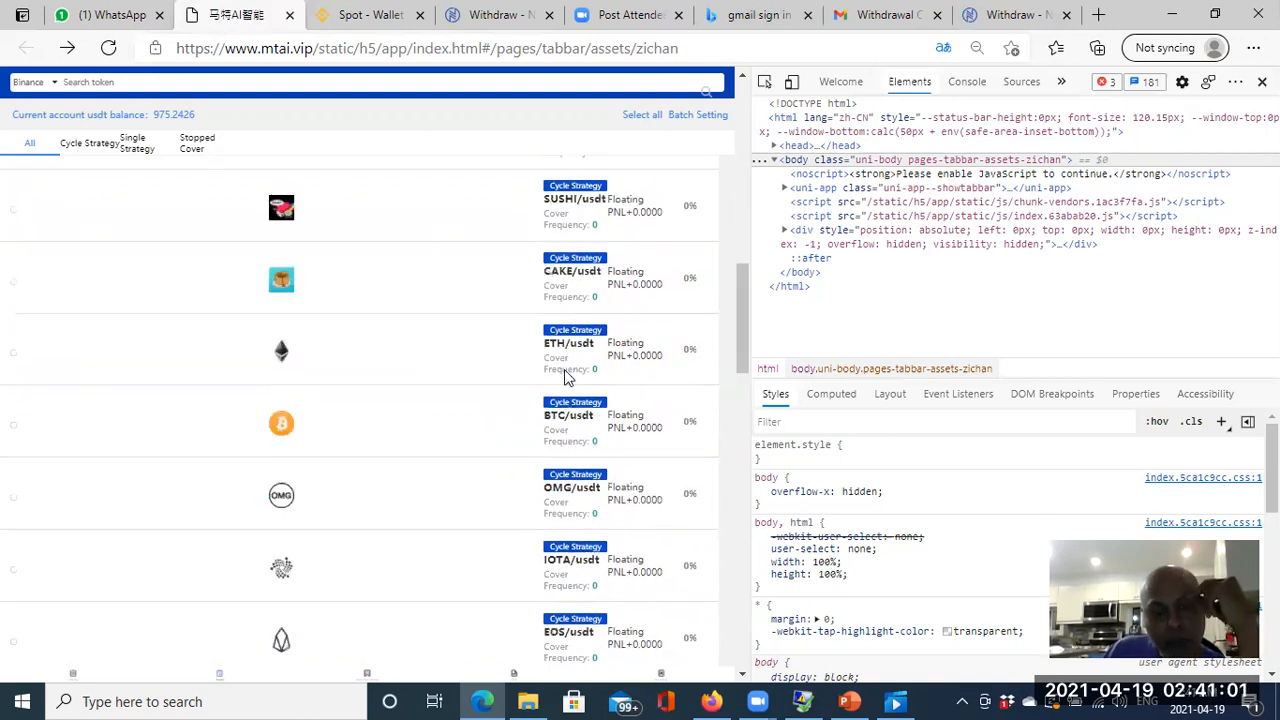
{"action": "scroll", "coordinate": [565, 377], "scroll_direction": "down", "scroll_amount": 2}
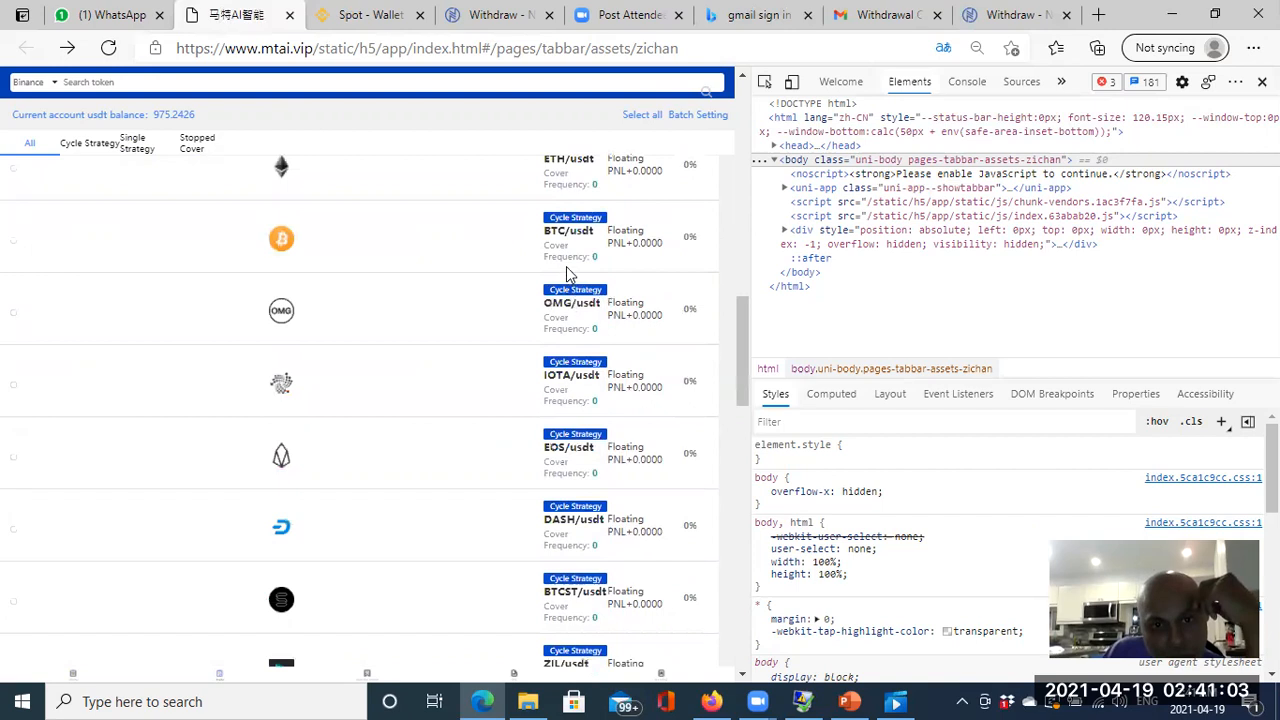
{"action": "scroll", "coordinate": [567, 325], "scroll_direction": "up", "scroll_amount": 1}
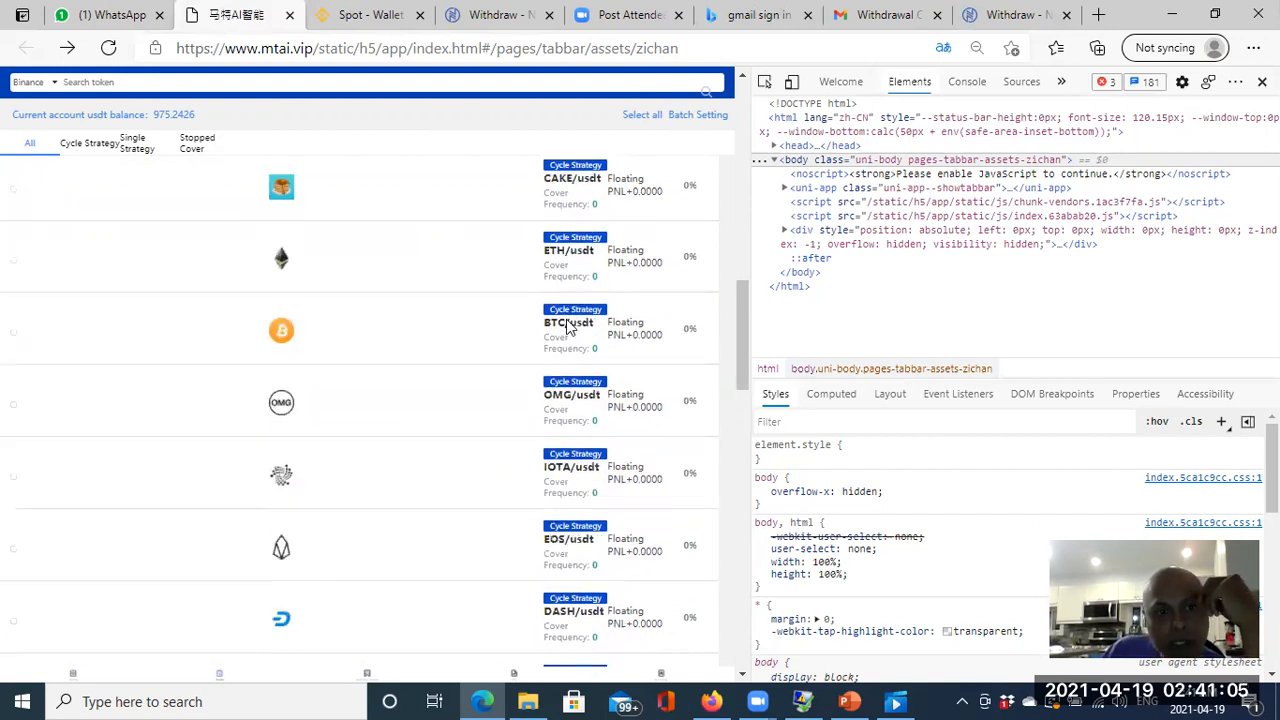
Open the BTC/USDT cycle strategy page: zero position, market price 56779.35, all parameters at 0
{"action": "left_click", "coordinate": [566, 325]}
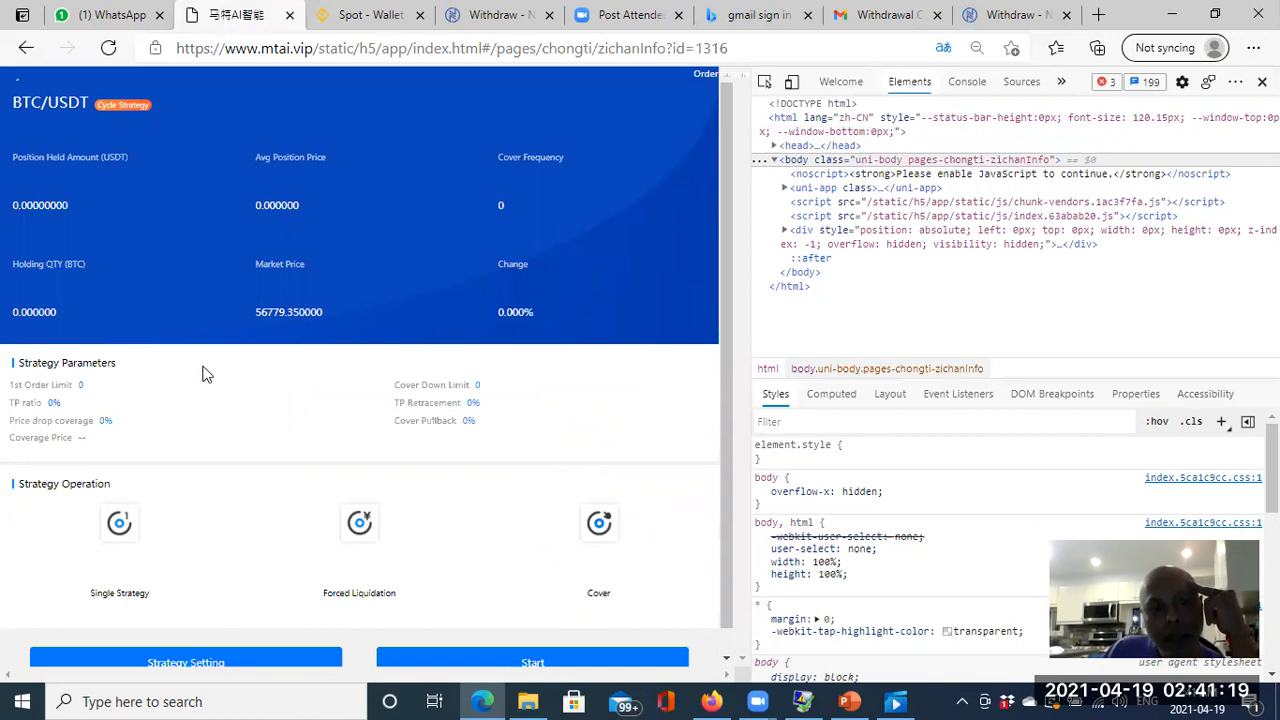
{"action": "scroll", "coordinate": [204, 372], "scroll_direction": "down", "scroll_amount": 1}
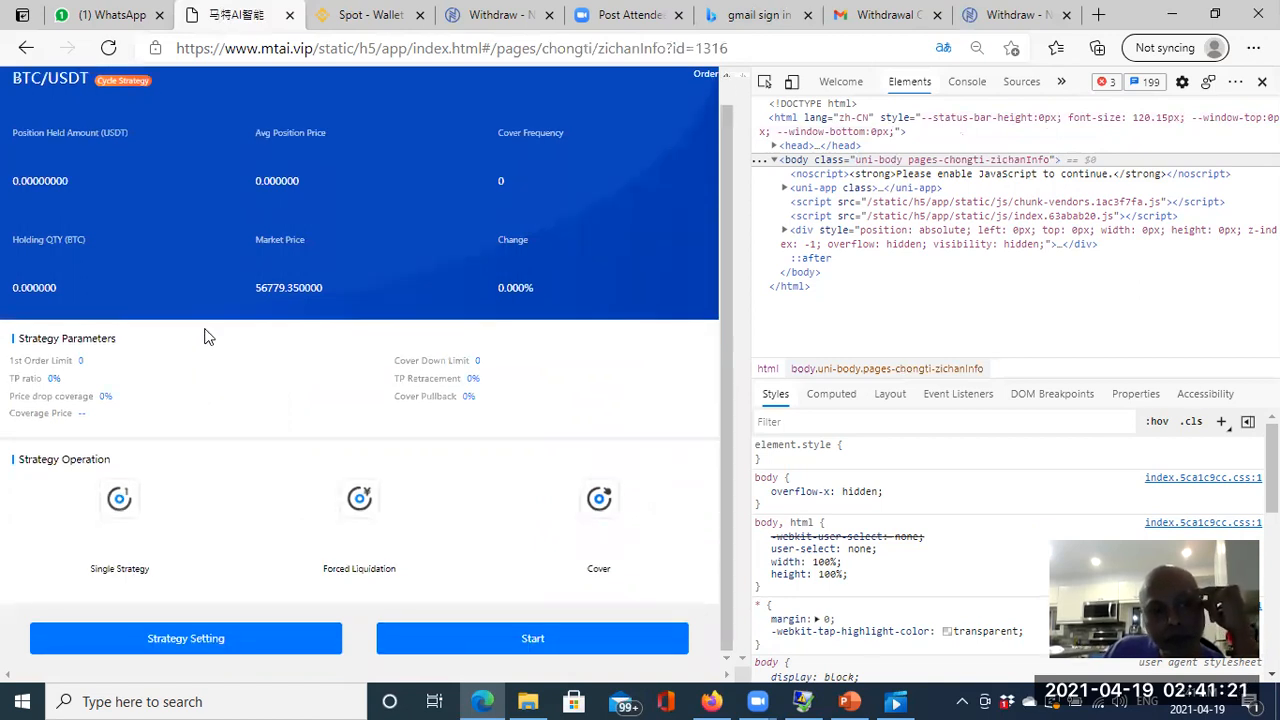
{"action": "scroll", "coordinate": [30, 133], "scroll_direction": "up", "scroll_amount": 1}
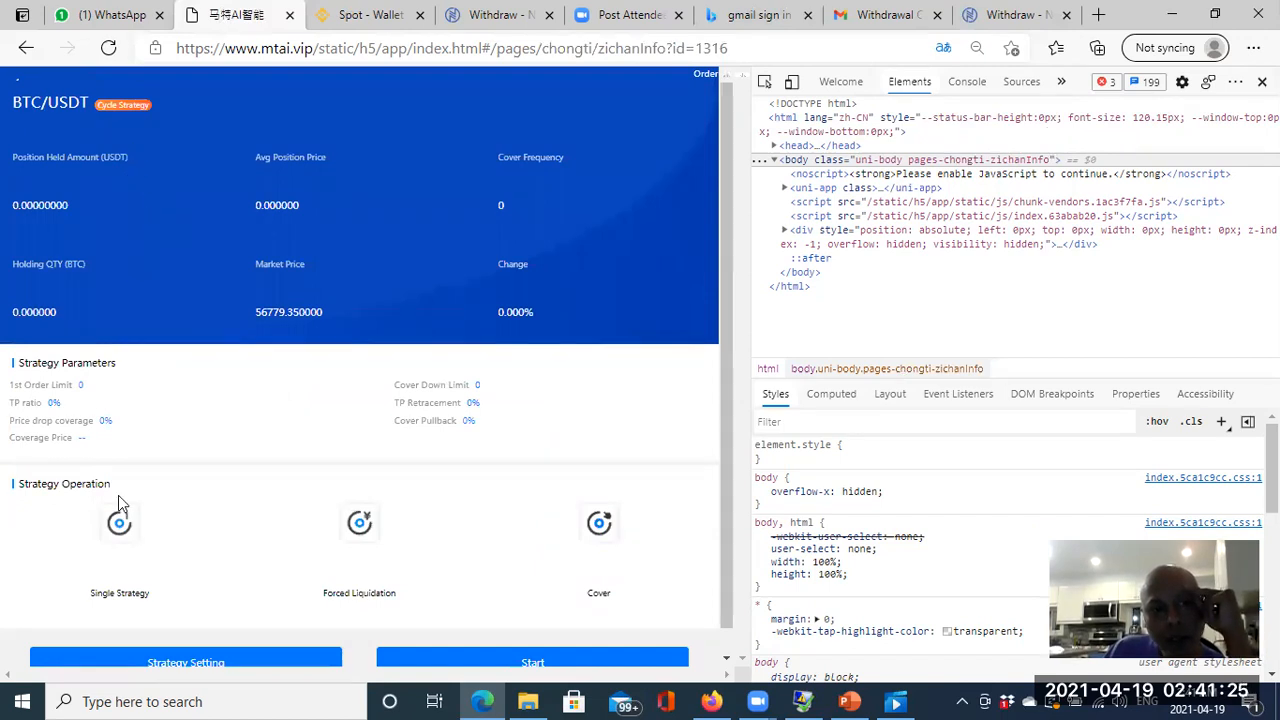
{"action": "scroll", "coordinate": [120, 362], "scroll_direction": "down", "scroll_amount": 1}
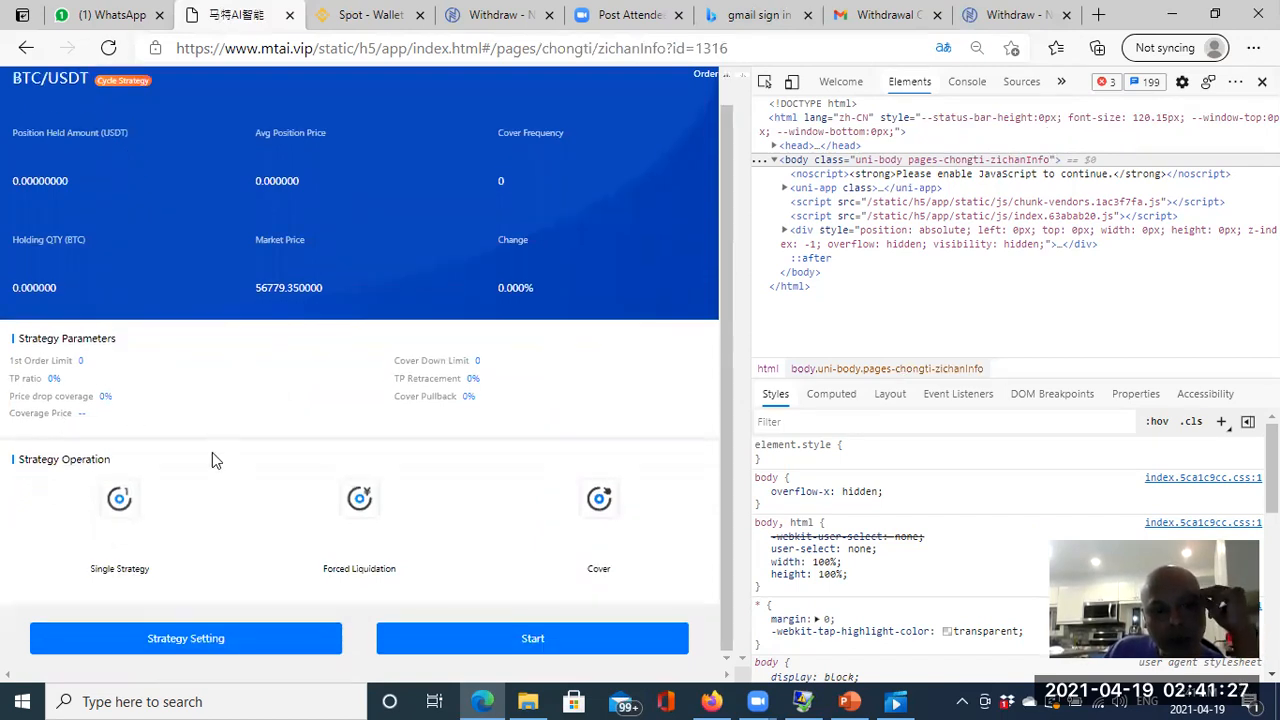
Review BTC/USDT token transaction settings and price drop coverage percentages, then return to its strategy page
{"action": "left_click", "coordinate": [192, 644]}
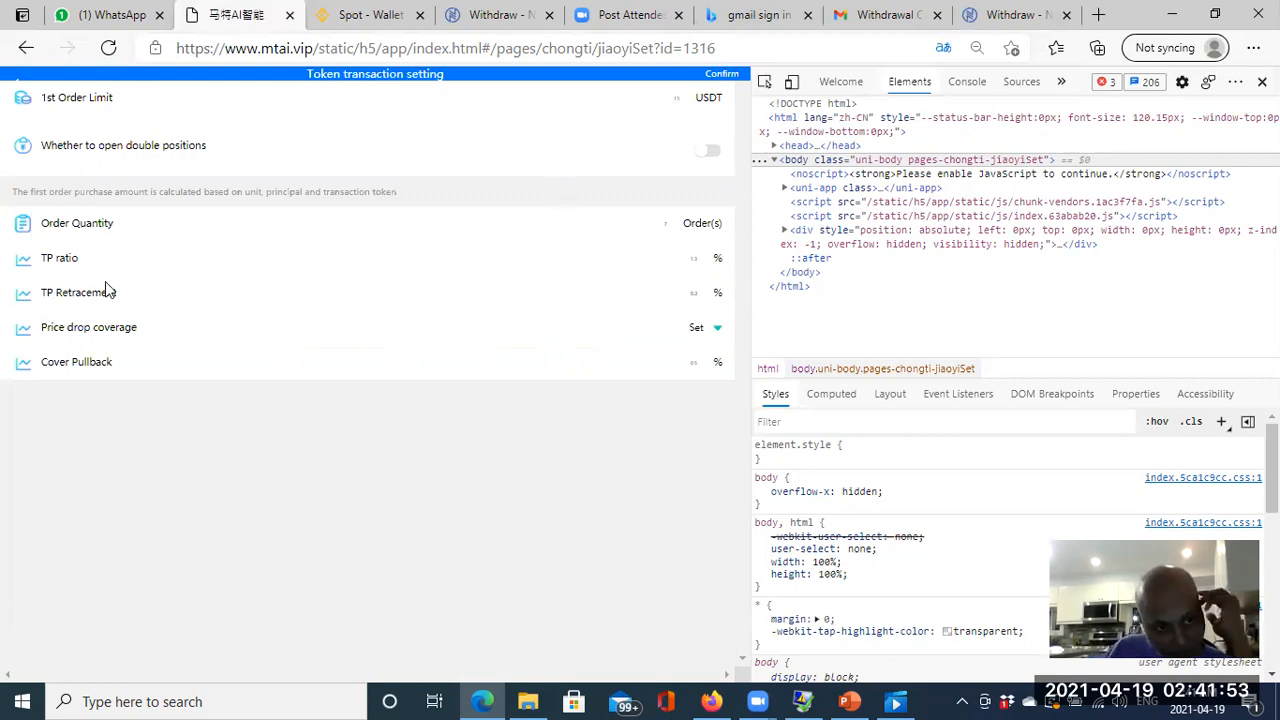
{"action": "left_click", "coordinate": [719, 330]}
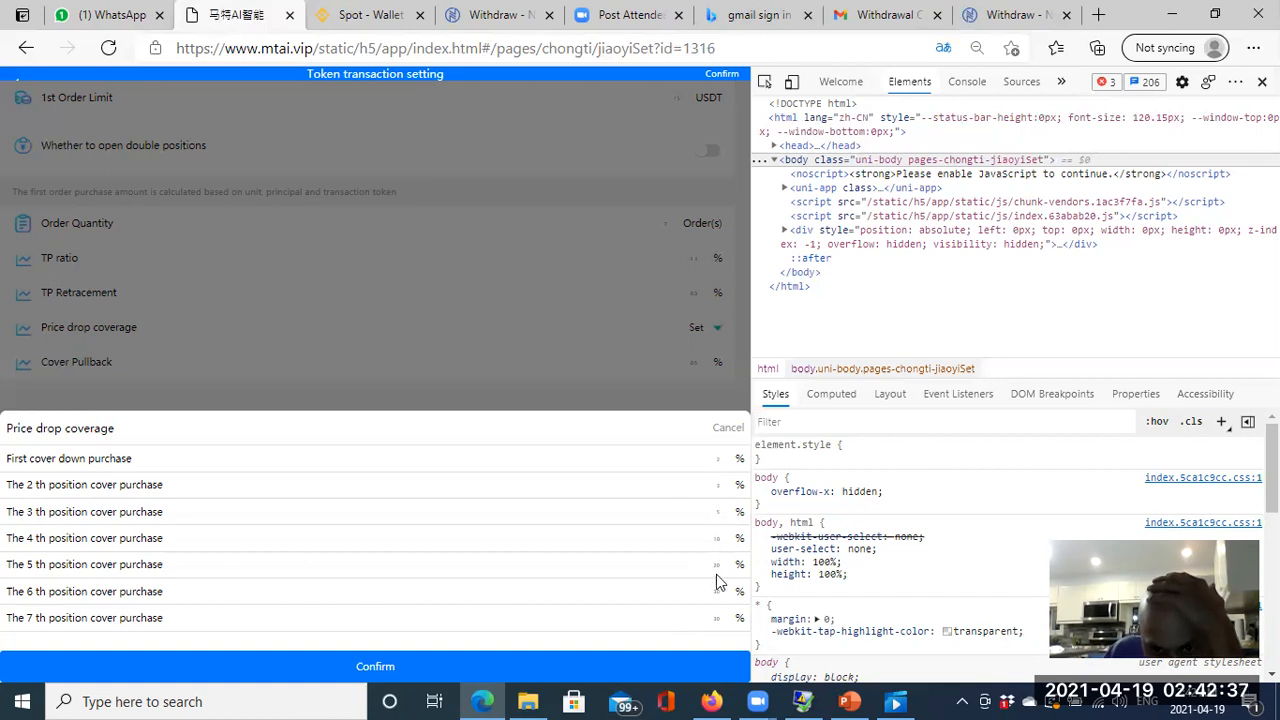
{"action": "left_click", "coordinate": [382, 669]}
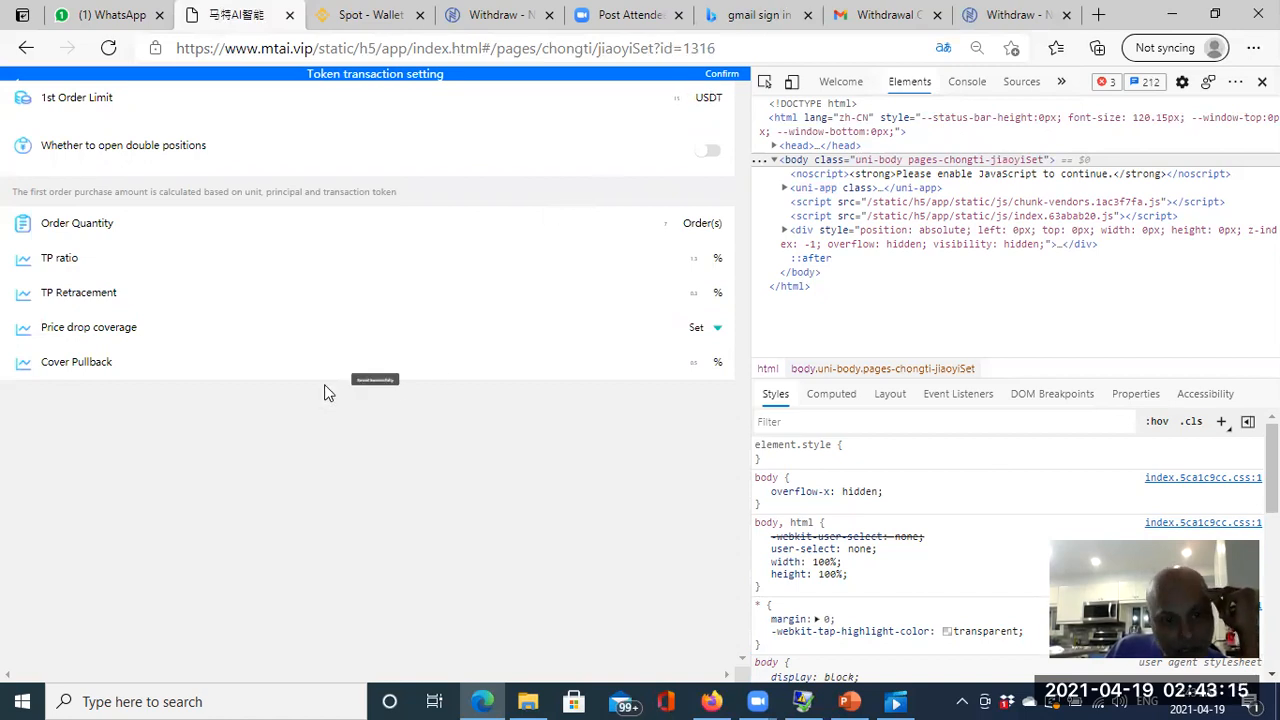
{"action": "key", "text": "alt+Left"}
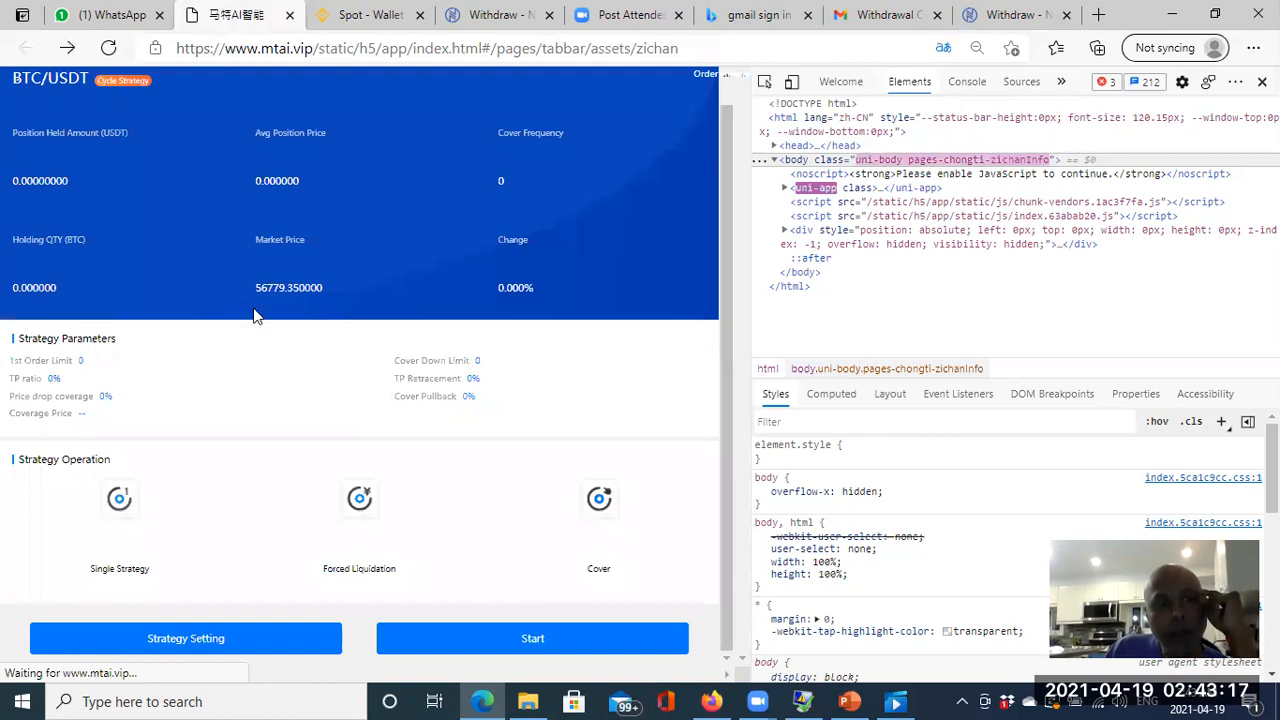
Leave the BTC/USDT page for the assets list and open the ETH/USDT strategy details
{"action": "key", "text": "alt+Left"}
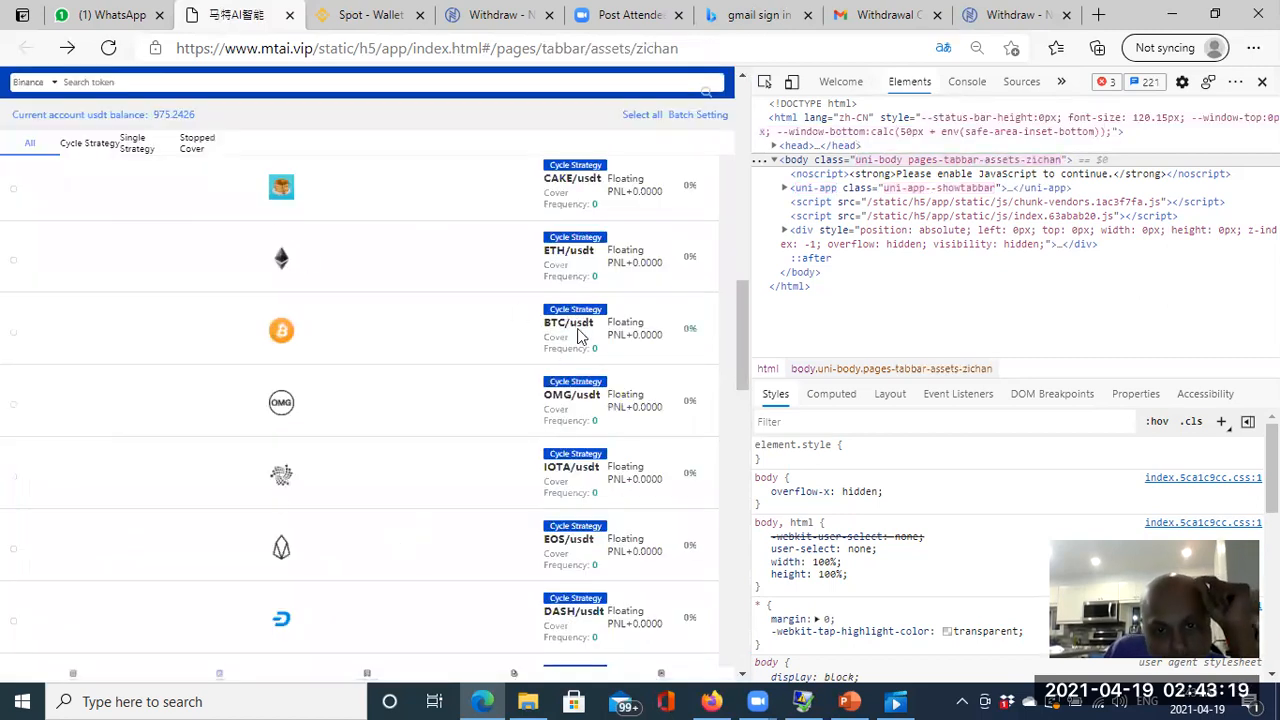
{"action": "key", "text": "alt+Right"}
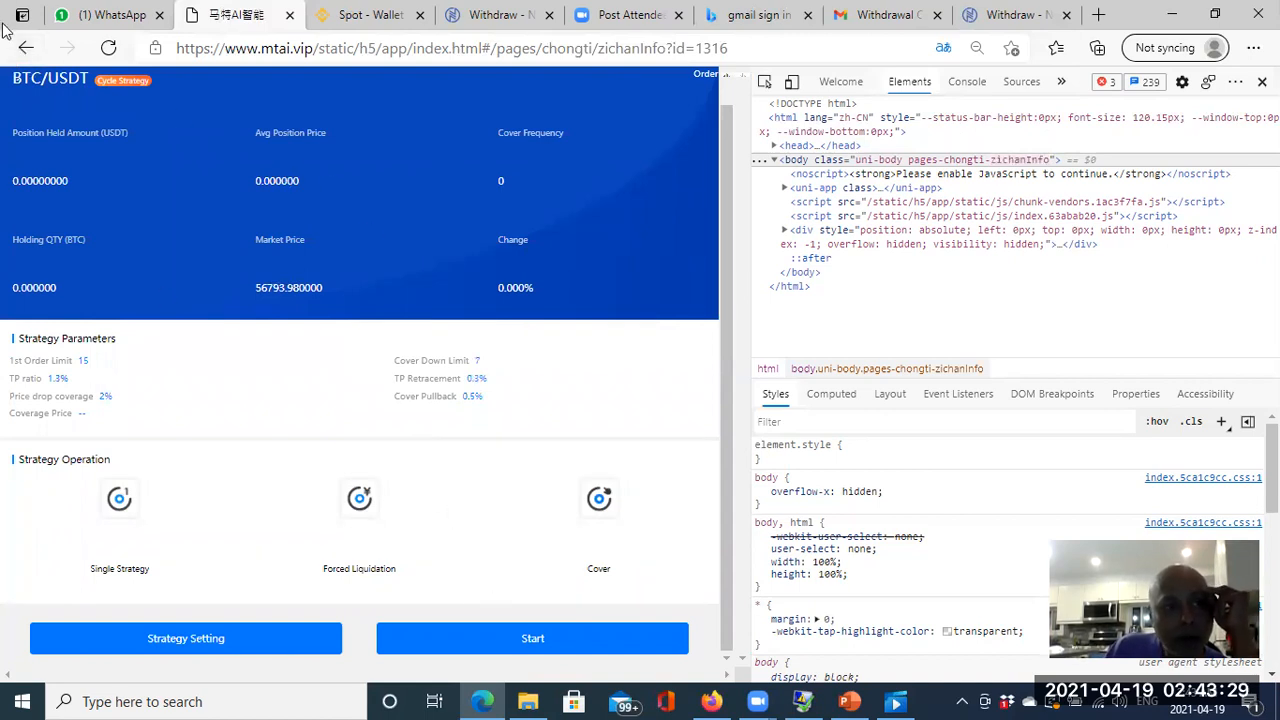
{"action": "left_click", "coordinate": [25, 50]}
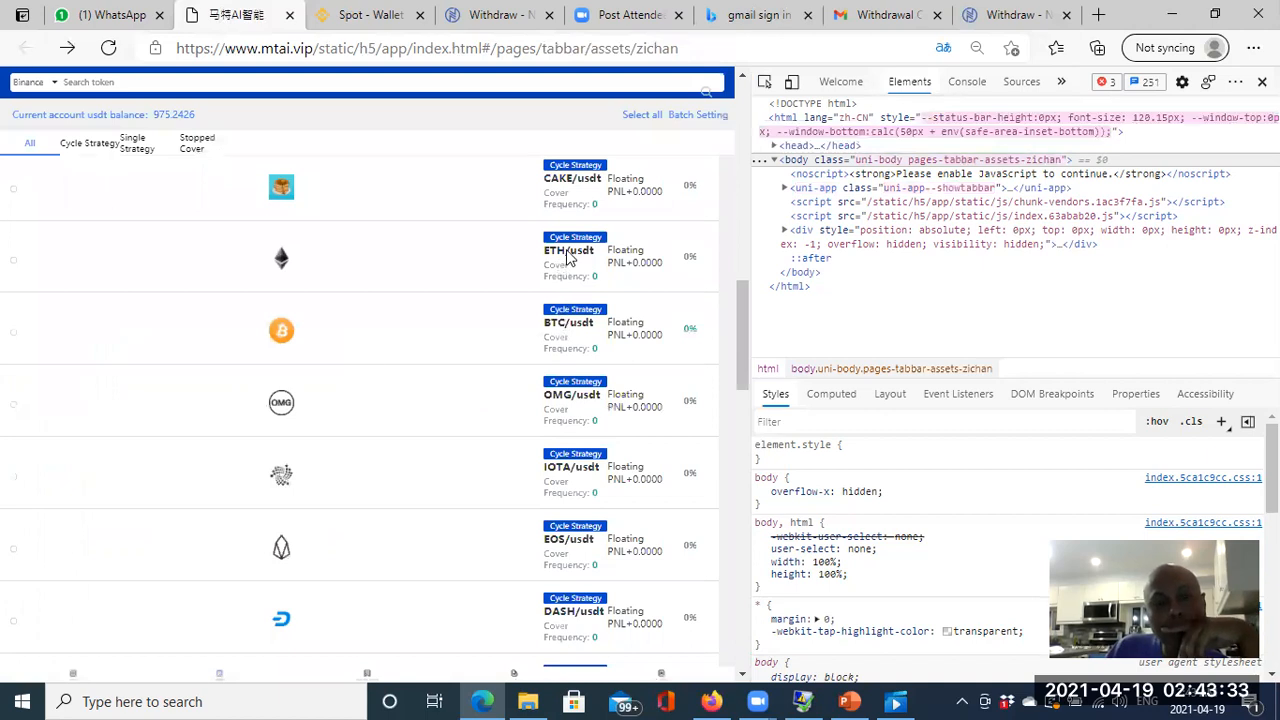
{"action": "left_click", "coordinate": [459, 282]}
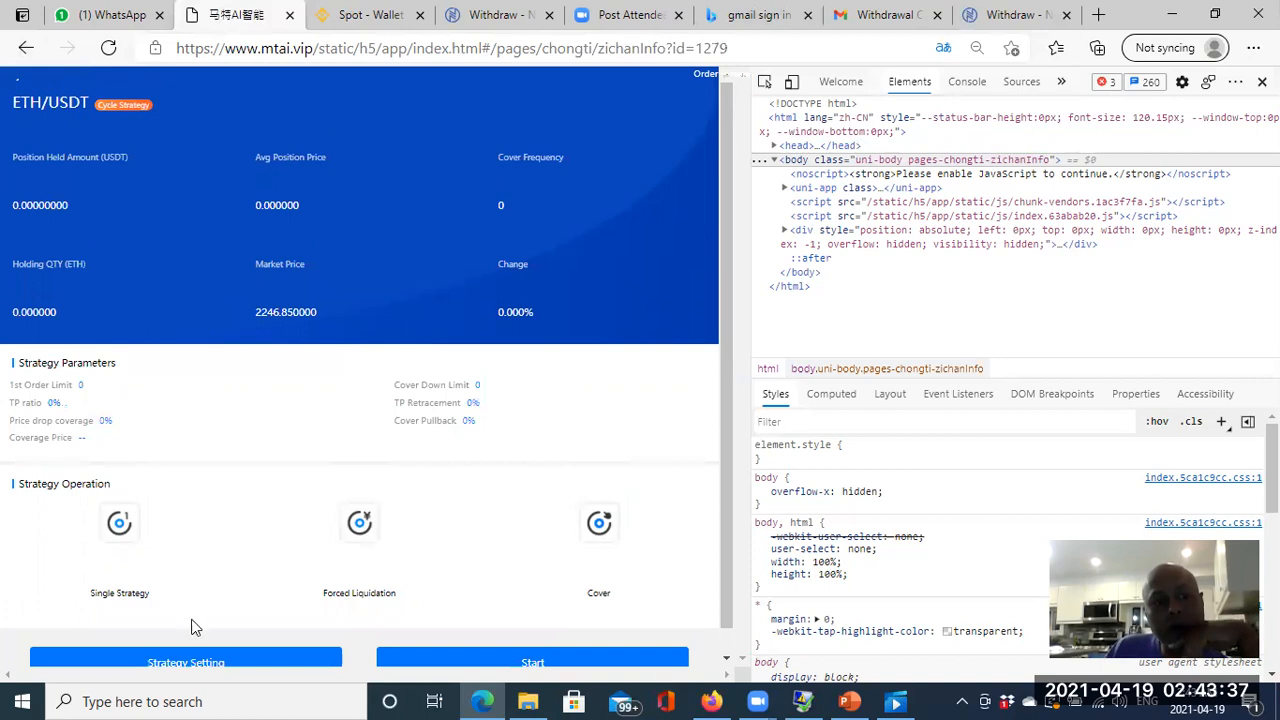
{"action": "scroll", "coordinate": [171, 640], "scroll_direction": "down", "scroll_amount": 1}
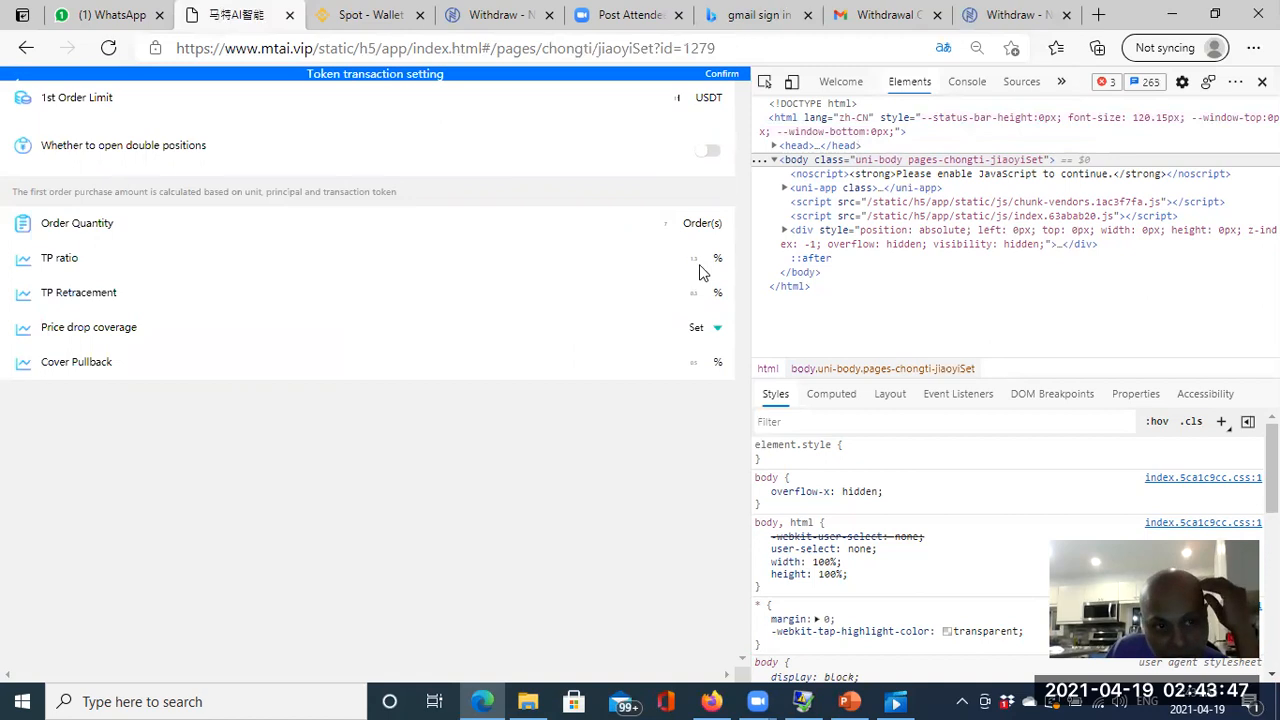
Set the ETH/USDT 2nd position cover purchase to 1 and confirm the price drop coverage
{"action": "left_click", "coordinate": [716, 330]}
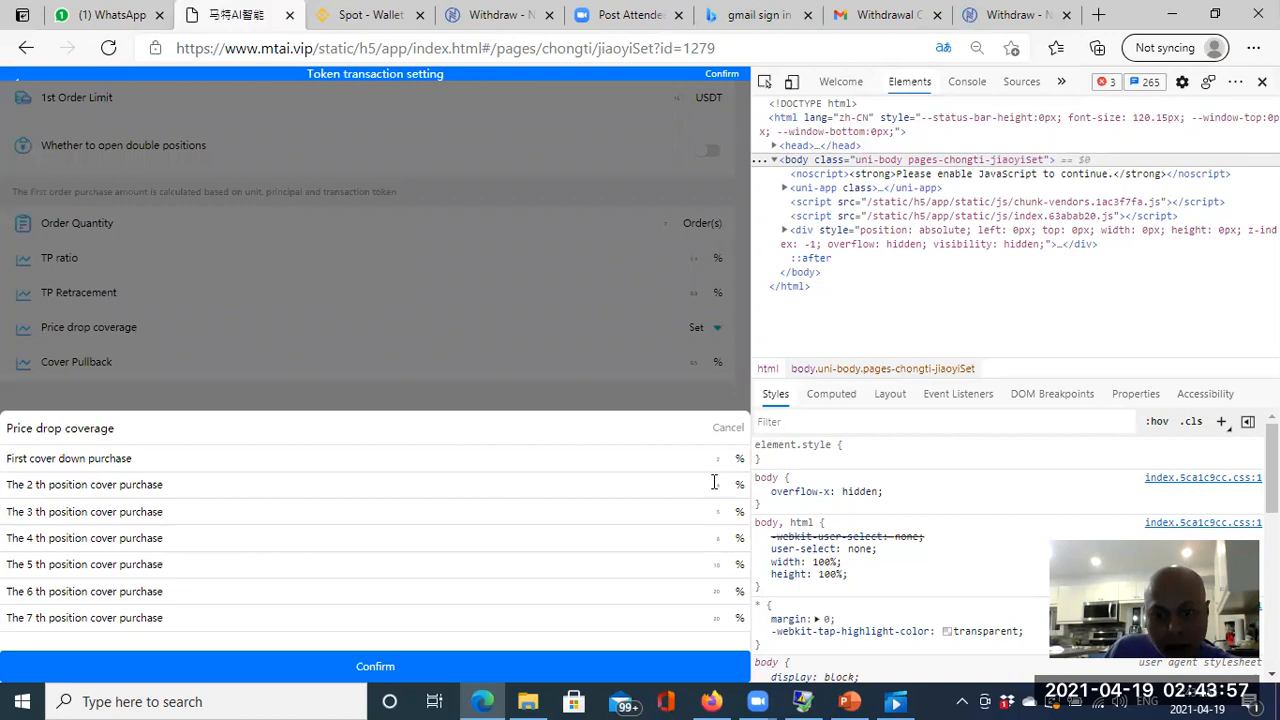
{"action": "left_click", "coordinate": [714, 483]}
{"action": "type", "text": "1"}
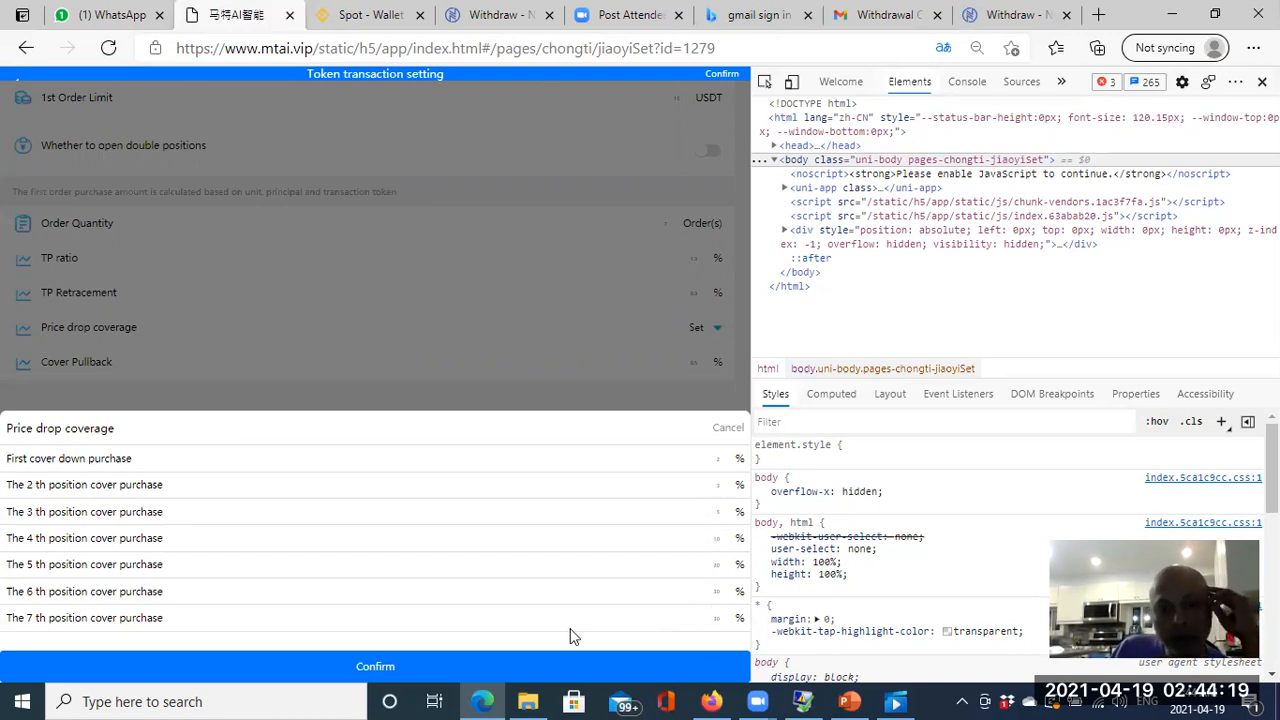
{"action": "left_click", "coordinate": [375, 666]}
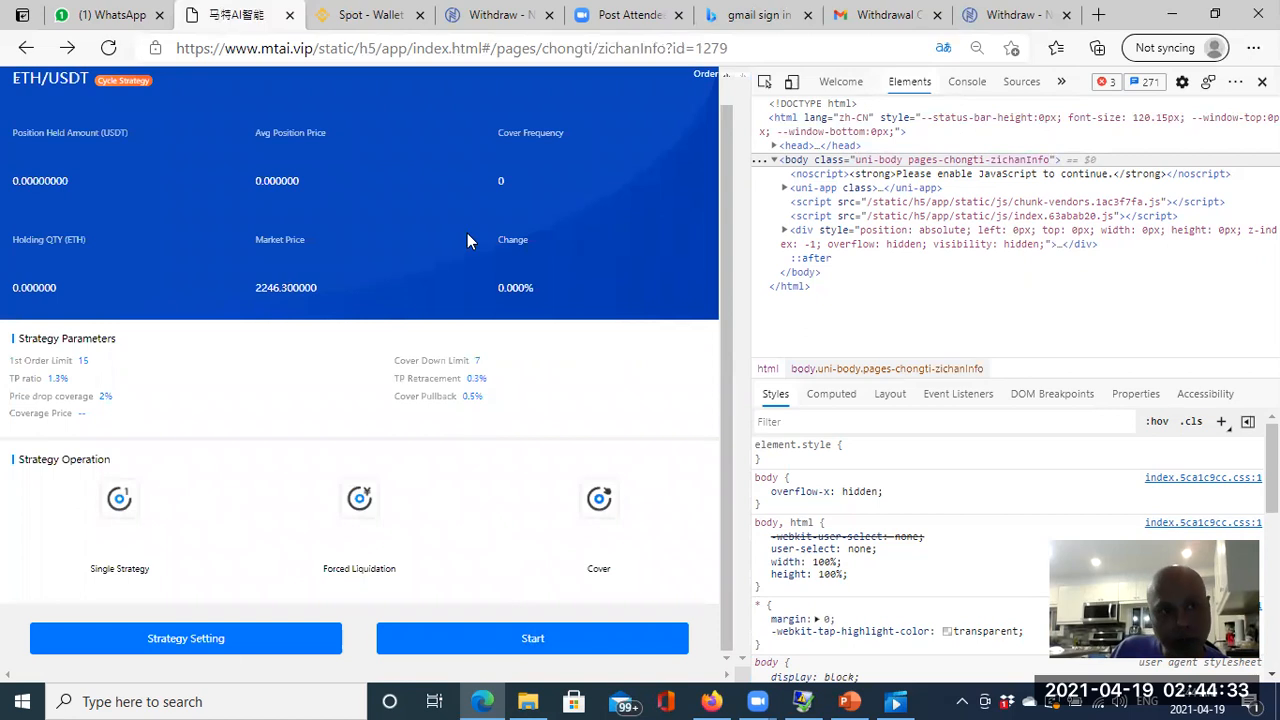
Return to the assets list, find LINK/USDT and open its token transaction settings, all reading 0
{"action": "left_click", "coordinate": [27, 48]}
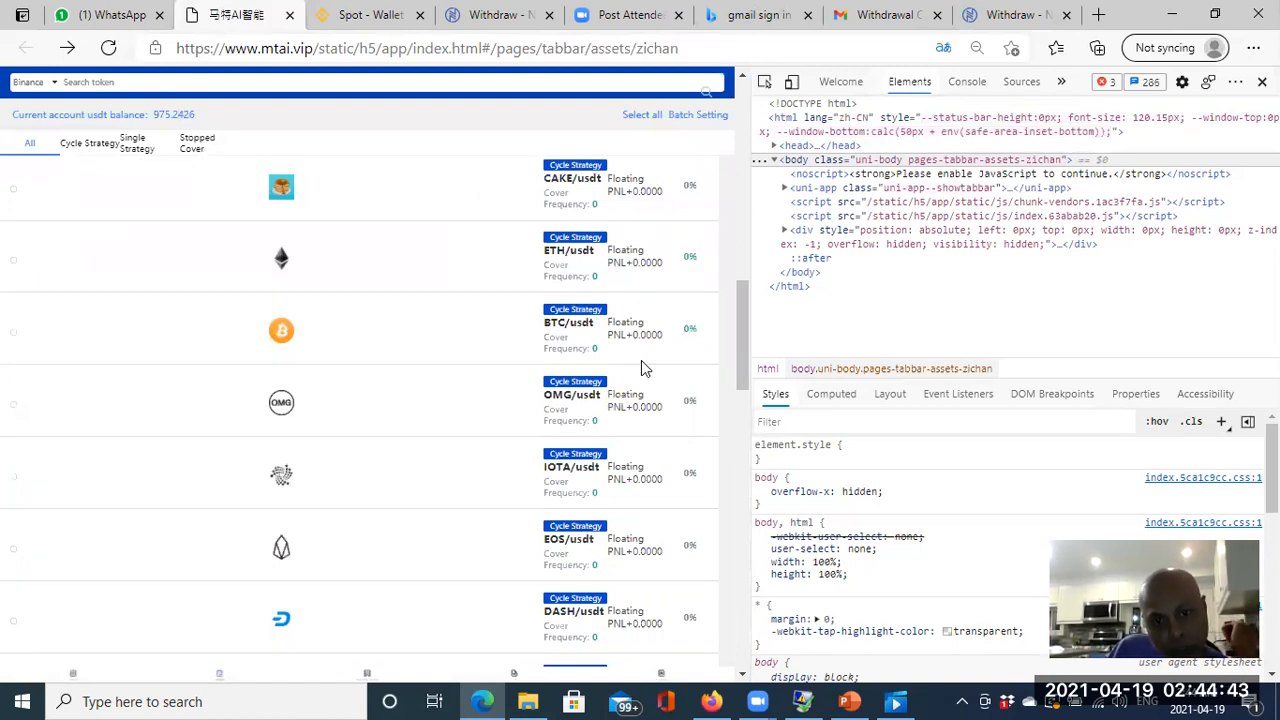
{"action": "scroll", "coordinate": [641, 360], "scroll_direction": "down", "scroll_amount": 3}
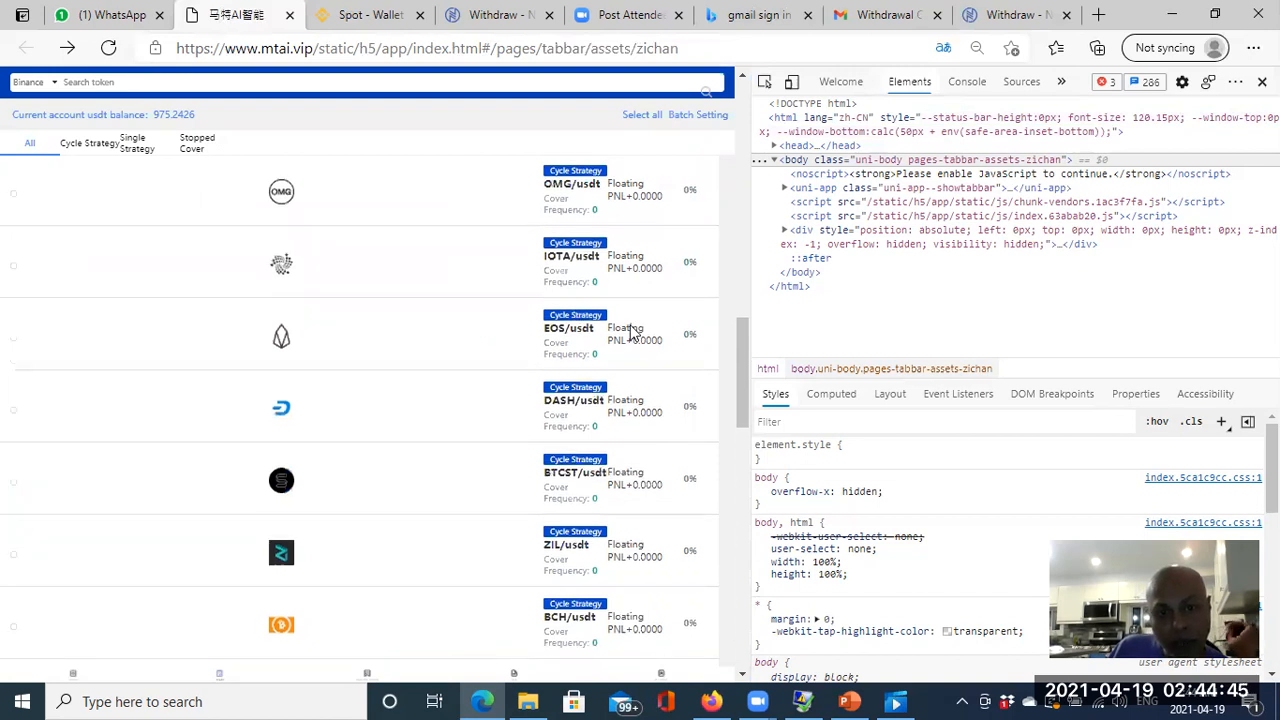
{"action": "scroll", "coordinate": [631, 333], "scroll_direction": "down", "scroll_amount": 2}
{"action": "scroll", "coordinate": [631, 333], "scroll_direction": "down", "scroll_amount": 3}
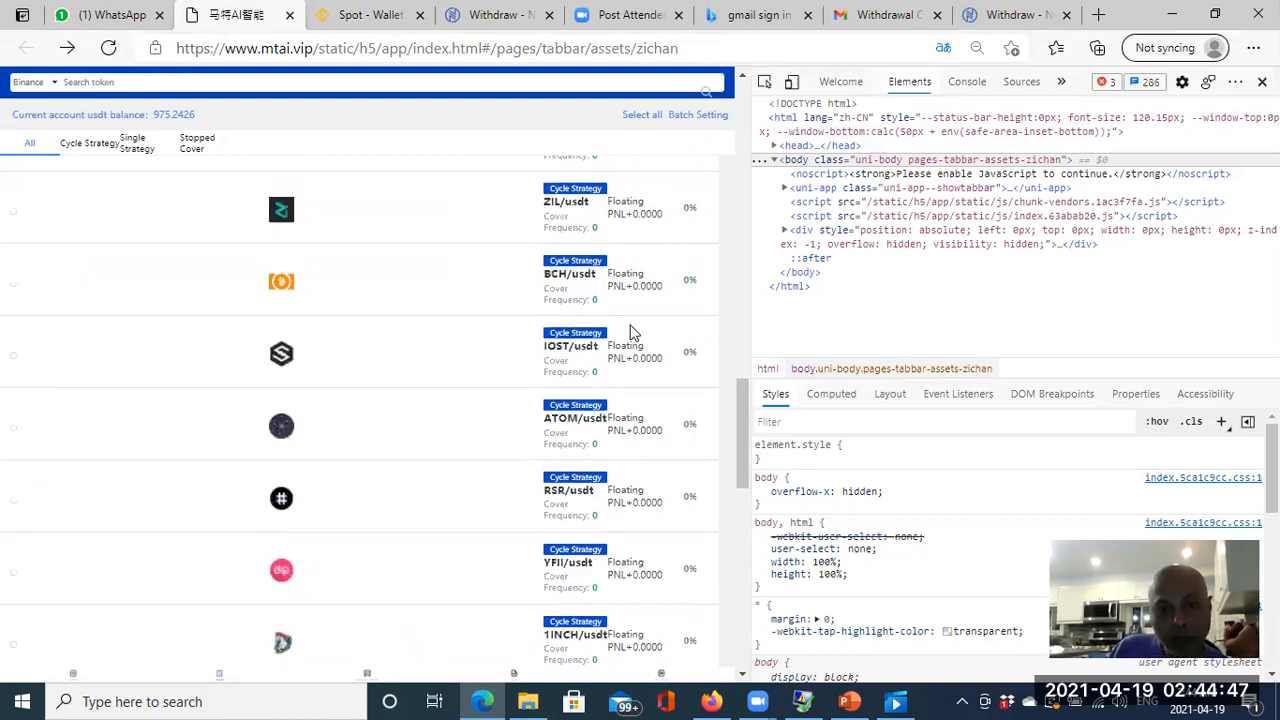
{"action": "scroll", "coordinate": [631, 333], "scroll_direction": "down", "scroll_amount": 2}
{"action": "scroll", "coordinate": [631, 335], "scroll_direction": "down", "scroll_amount": 4}
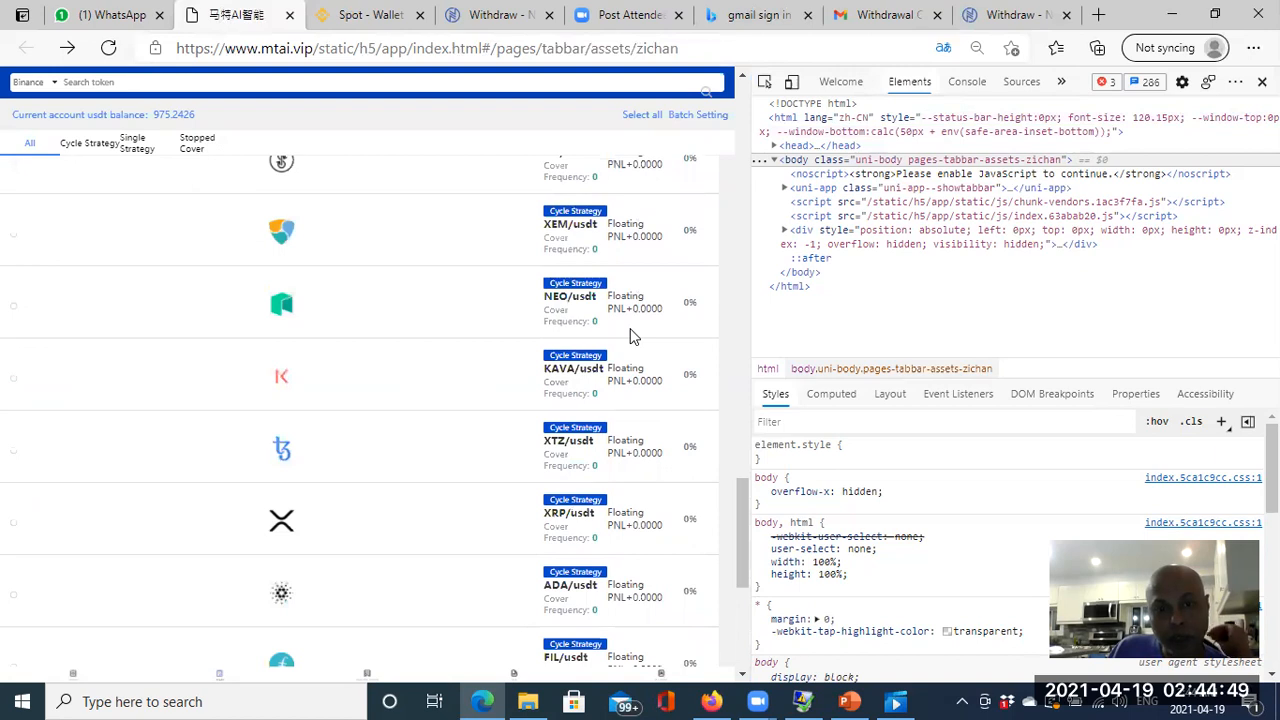
{"action": "scroll", "coordinate": [631, 336], "scroll_direction": "down", "scroll_amount": 5}
{"action": "scroll", "coordinate": [631, 337], "scroll_direction": "up", "scroll_amount": 3}
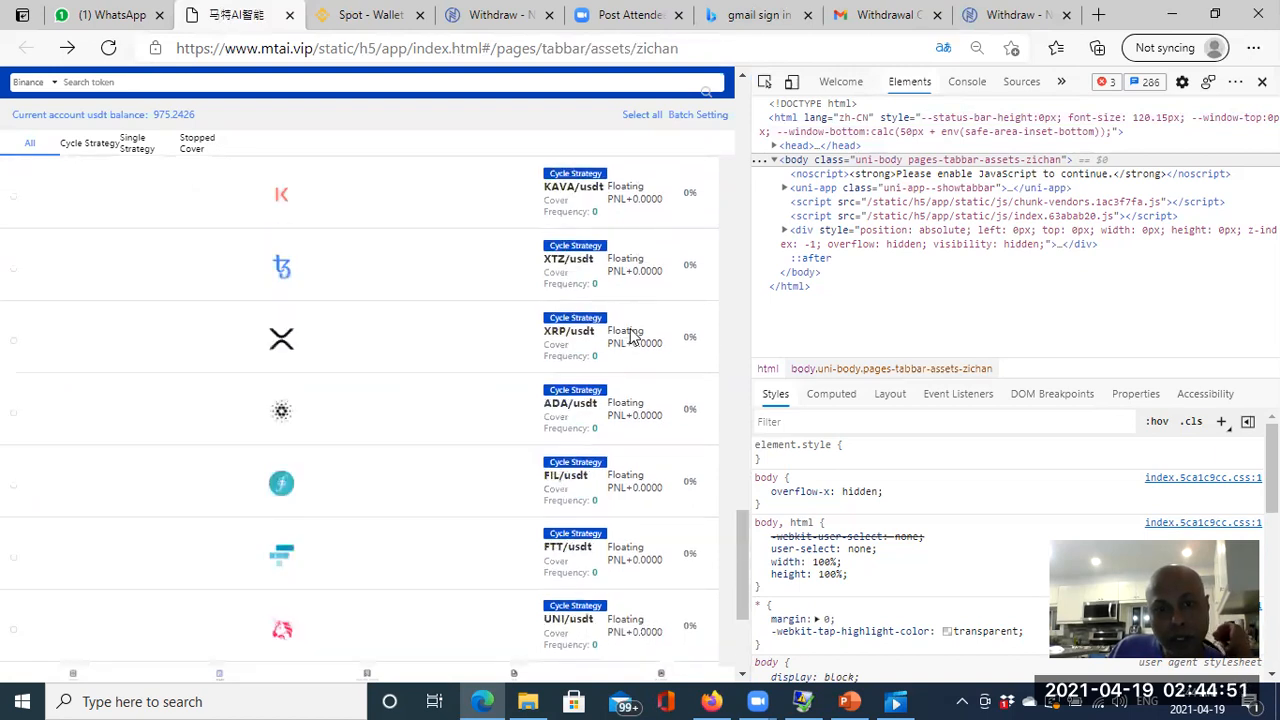
{"action": "scroll", "coordinate": [631, 338], "scroll_direction": "up", "scroll_amount": 4}
{"action": "scroll", "coordinate": [631, 337], "scroll_direction": "up", "scroll_amount": 5}
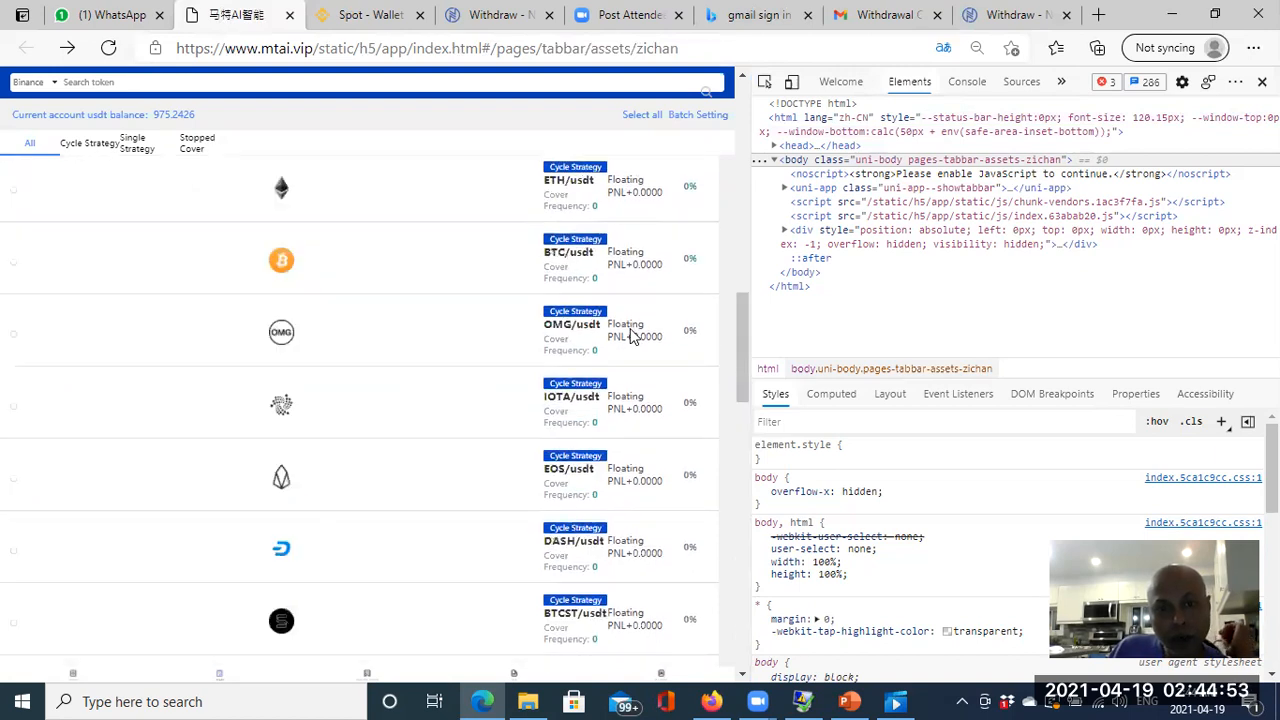
{"action": "scroll", "coordinate": [631, 337], "scroll_direction": "up", "scroll_amount": 5}
{"action": "scroll", "coordinate": [631, 337], "scroll_direction": "up", "scroll_amount": 2}
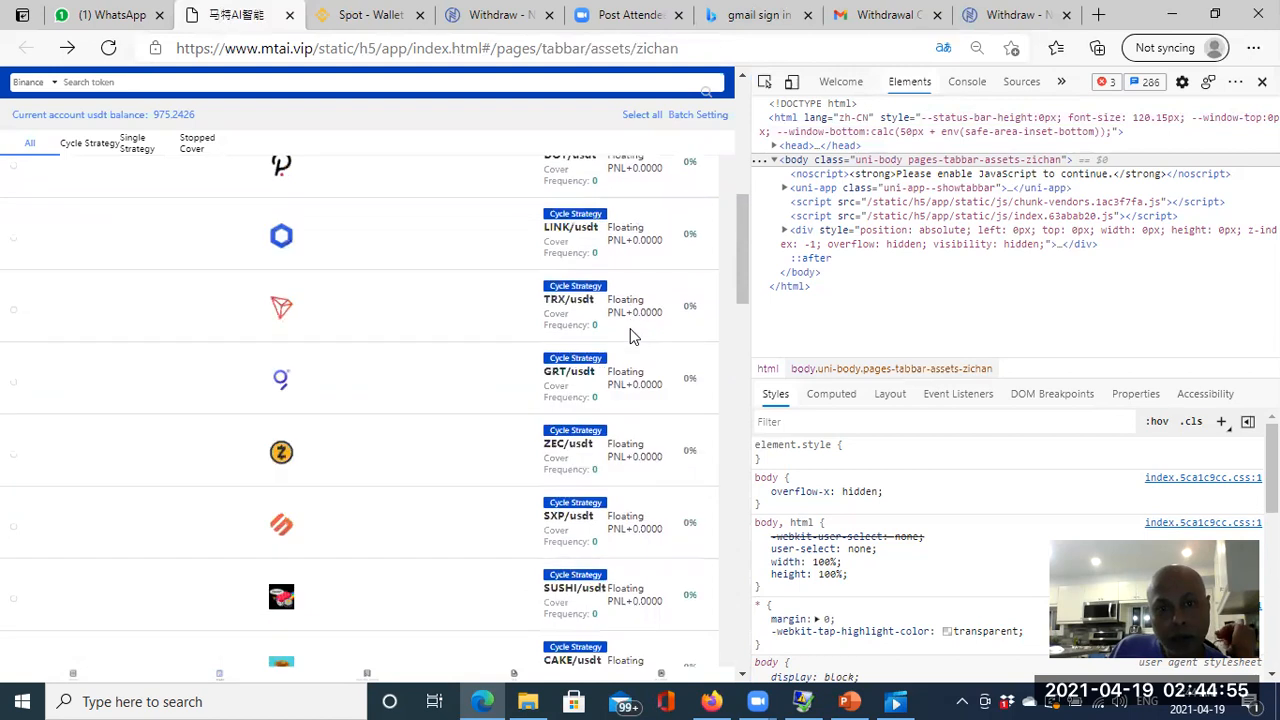
{"action": "scroll", "coordinate": [576, 330], "scroll_direction": "up", "scroll_amount": 1}
{"action": "left_click", "coordinate": [576, 330]}
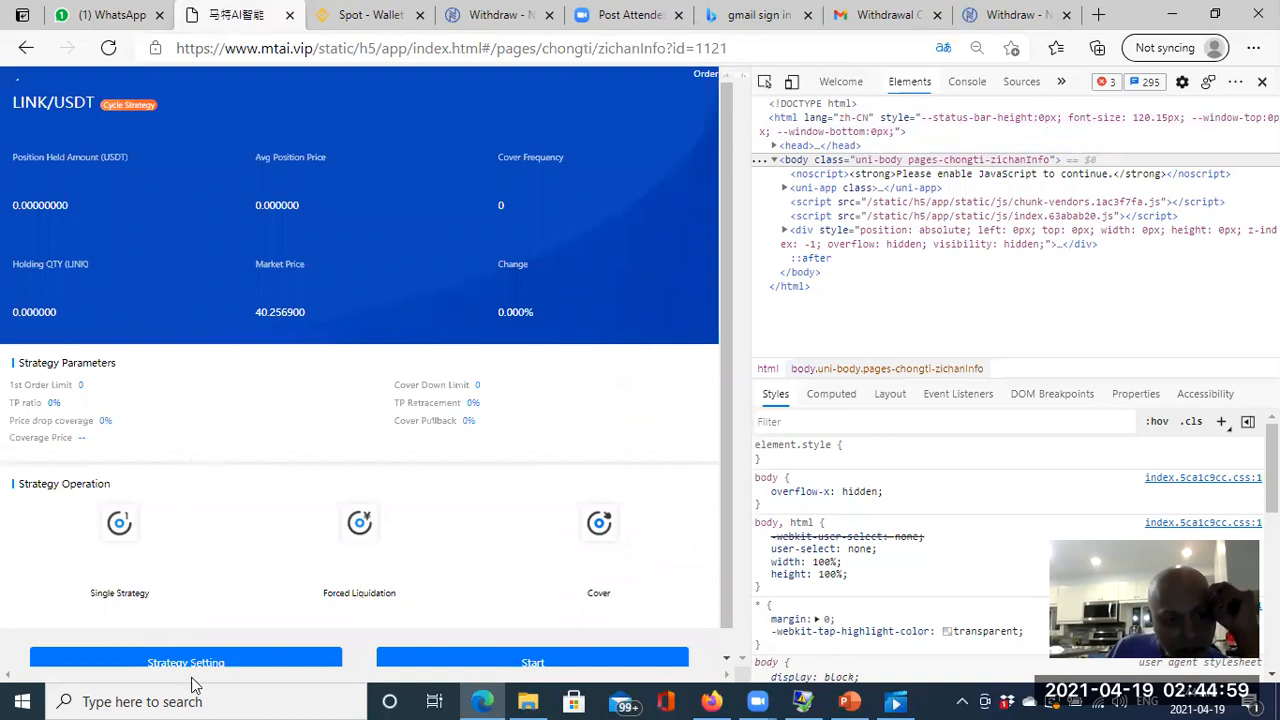
{"action": "scroll", "coordinate": [195, 684], "scroll_direction": "down", "scroll_amount": 1}
{"action": "left_click", "coordinate": [188, 642]}
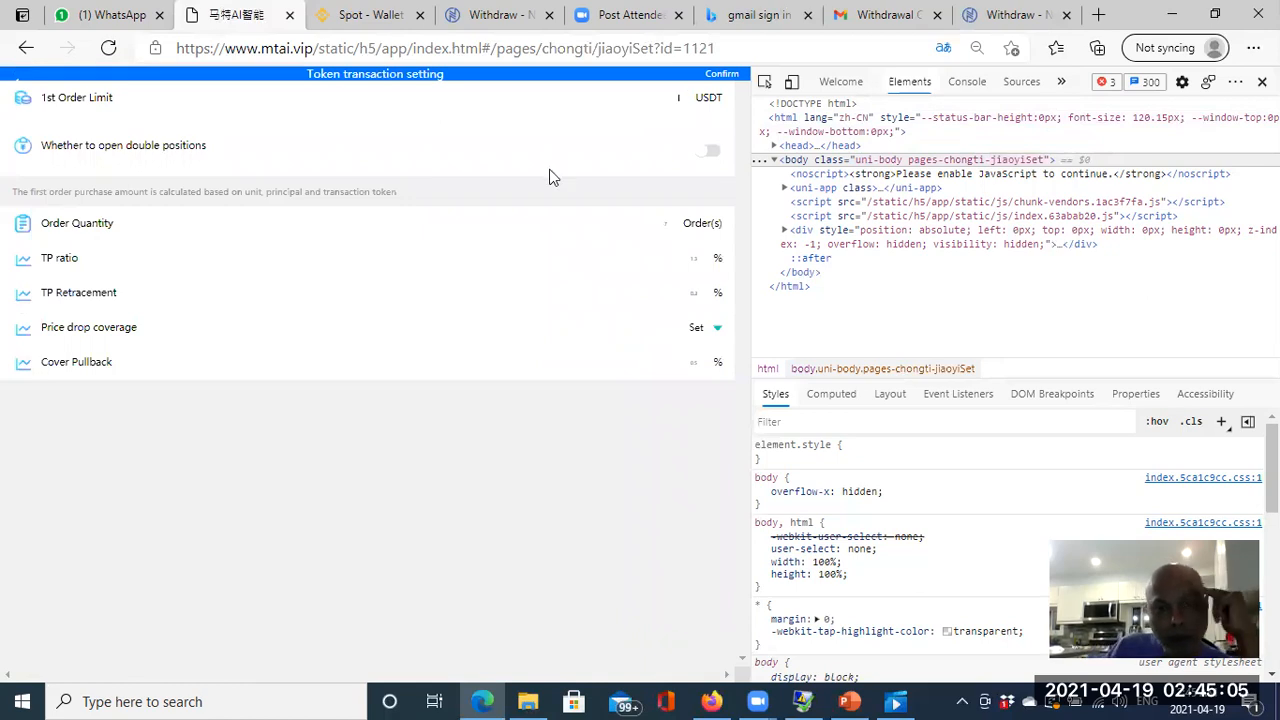
Enter 1 in the LINK/USDT position cover purchase fields, including the 4th, and confirm
{"action": "left_click", "coordinate": [716, 330]}
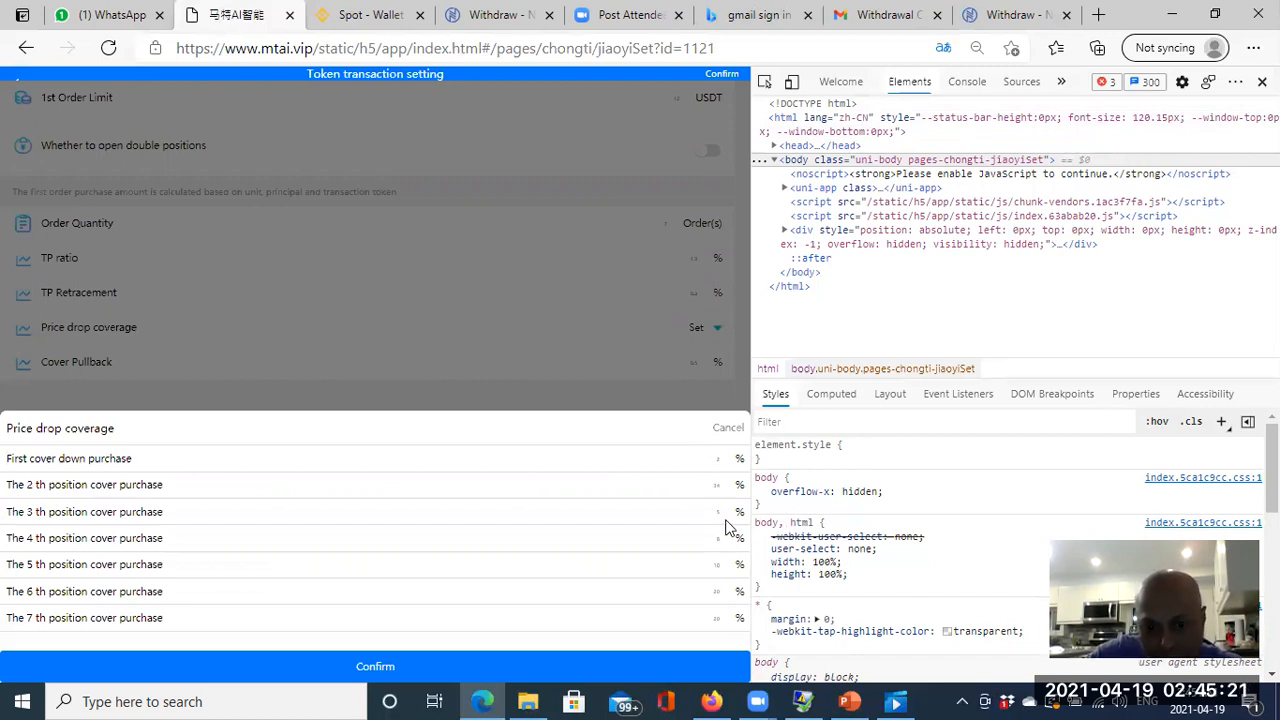
{"action": "type", "text": "1"}
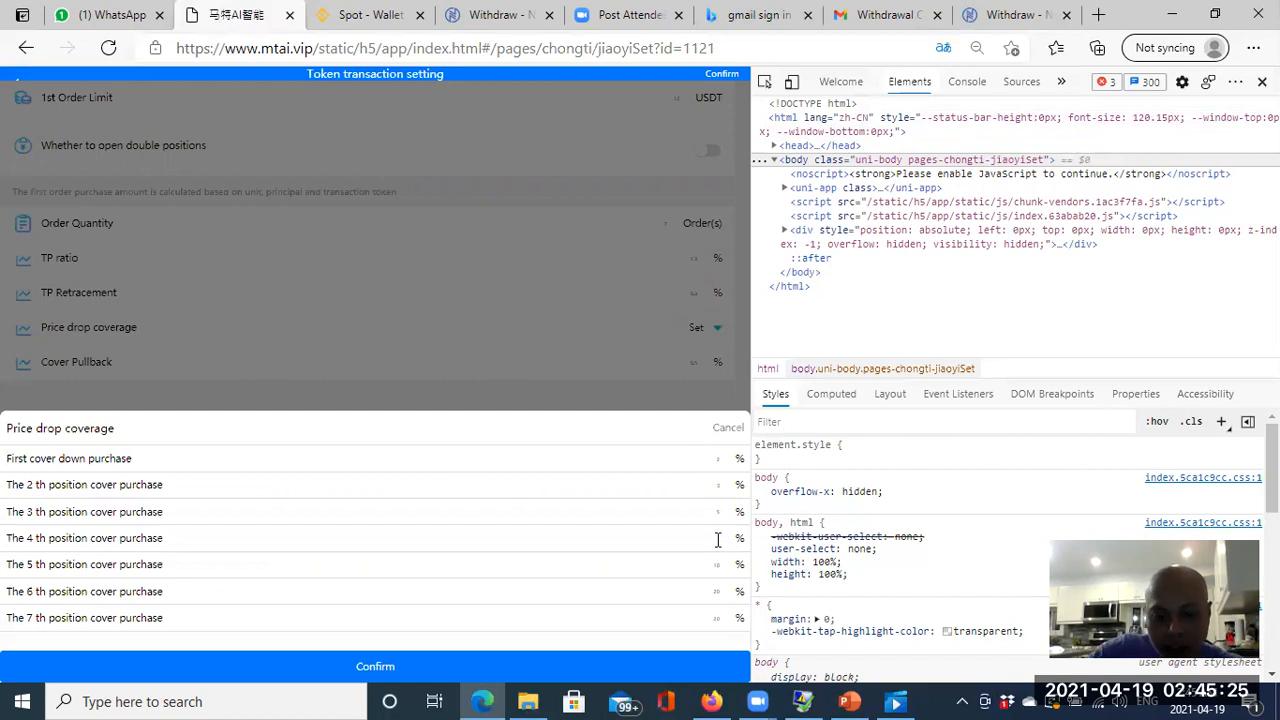
{"action": "left_click", "coordinate": [717, 538]}
{"action": "type", "text": "10"}
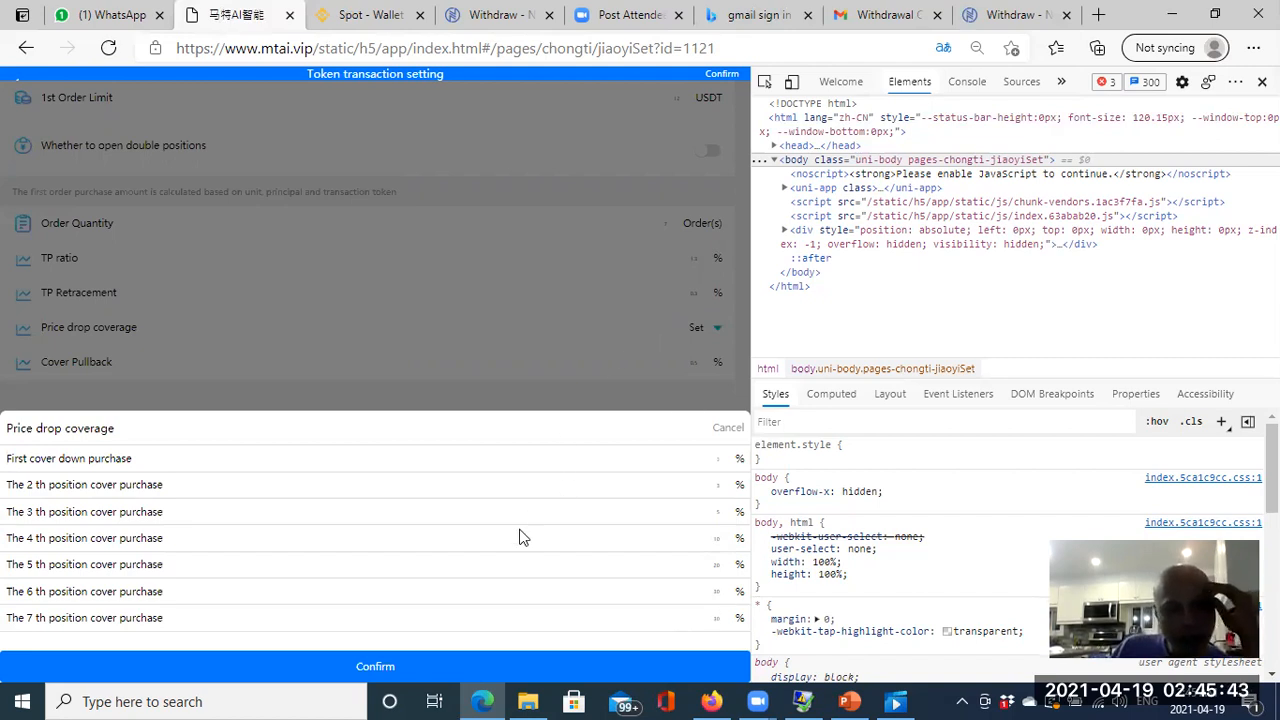
{"action": "left_click", "coordinate": [390, 666]}
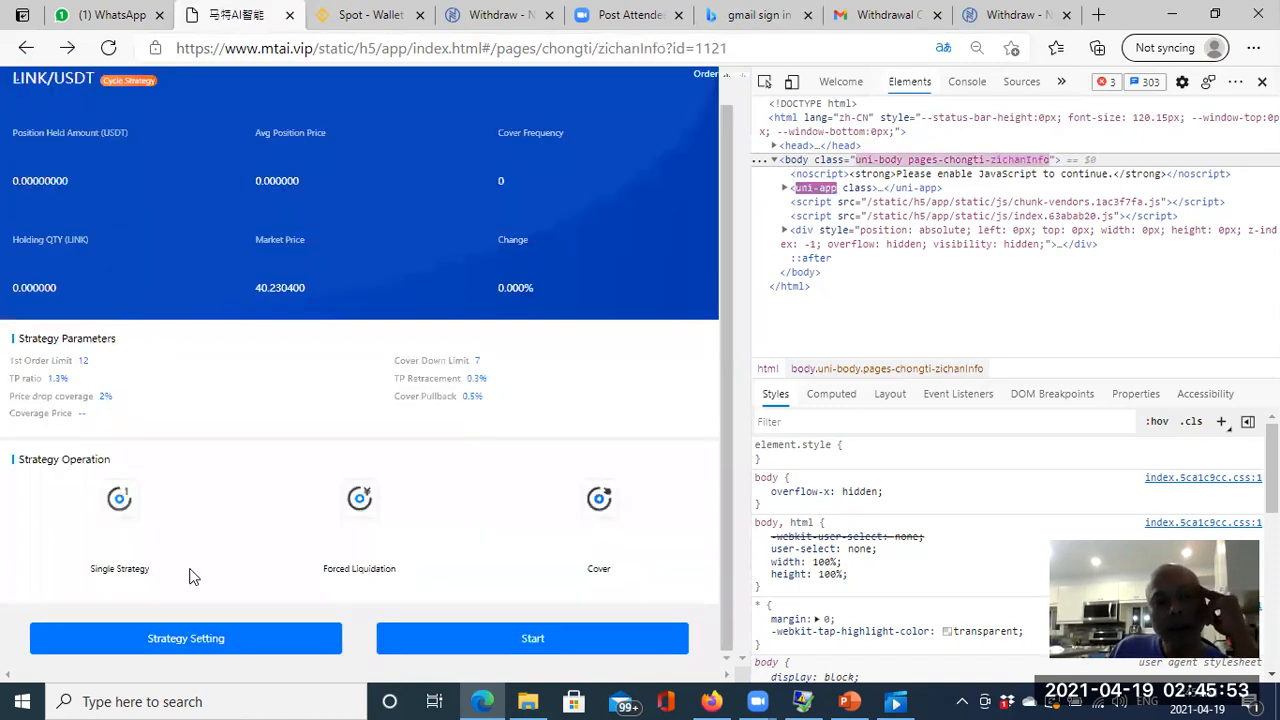
Go back to the cycle strategy assets list, scroll through the pairs, and refresh the page
{"action": "left_click", "coordinate": [28, 48]}
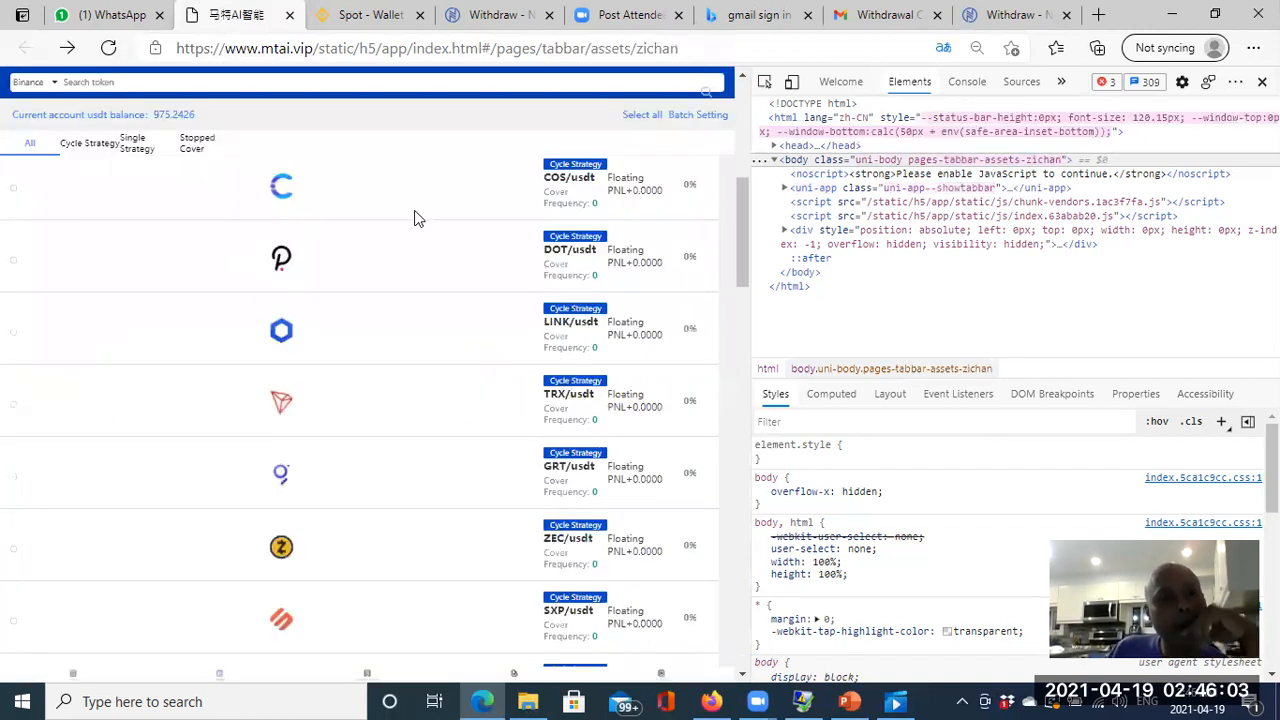
{"action": "scroll", "coordinate": [403, 262], "scroll_direction": "down", "scroll_amount": 2}
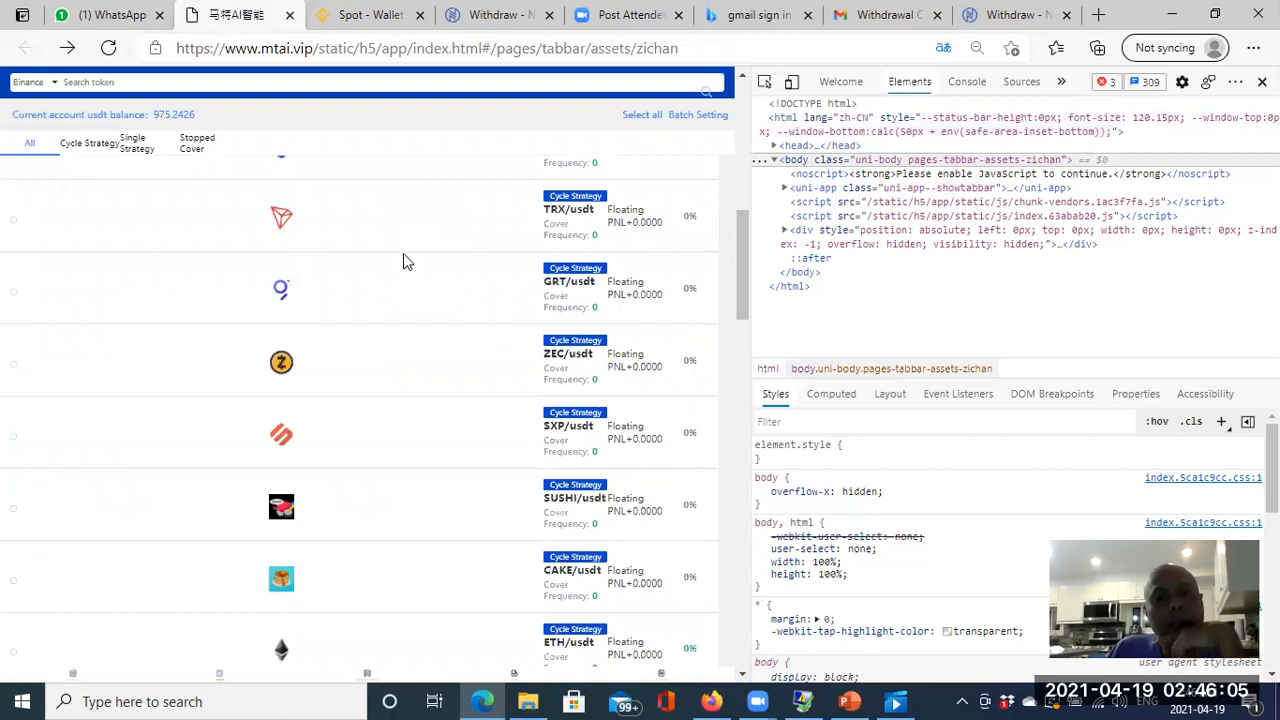
{"action": "scroll", "coordinate": [403, 262], "scroll_direction": "down", "scroll_amount": 10}
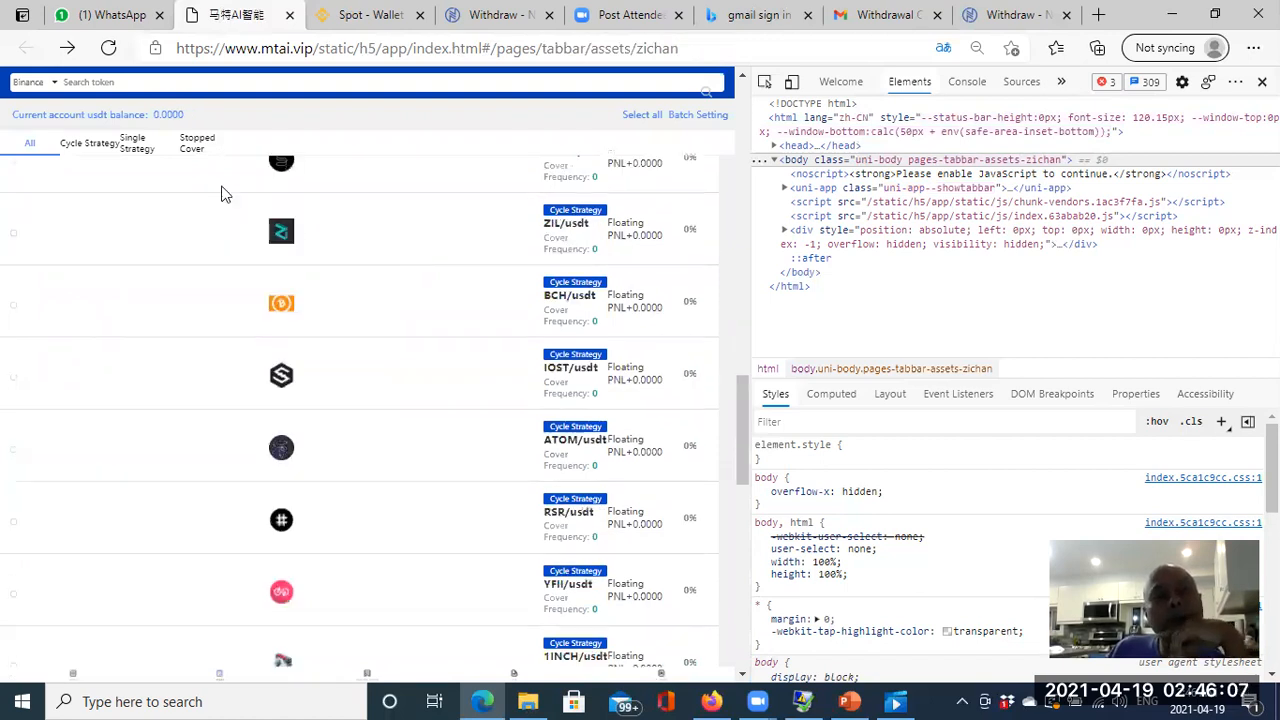
{"action": "scroll", "coordinate": [224, 194], "scroll_direction": "up", "scroll_amount": 8}
{"action": "scroll", "coordinate": [370, 252], "scroll_direction": "up", "scroll_amount": 2}
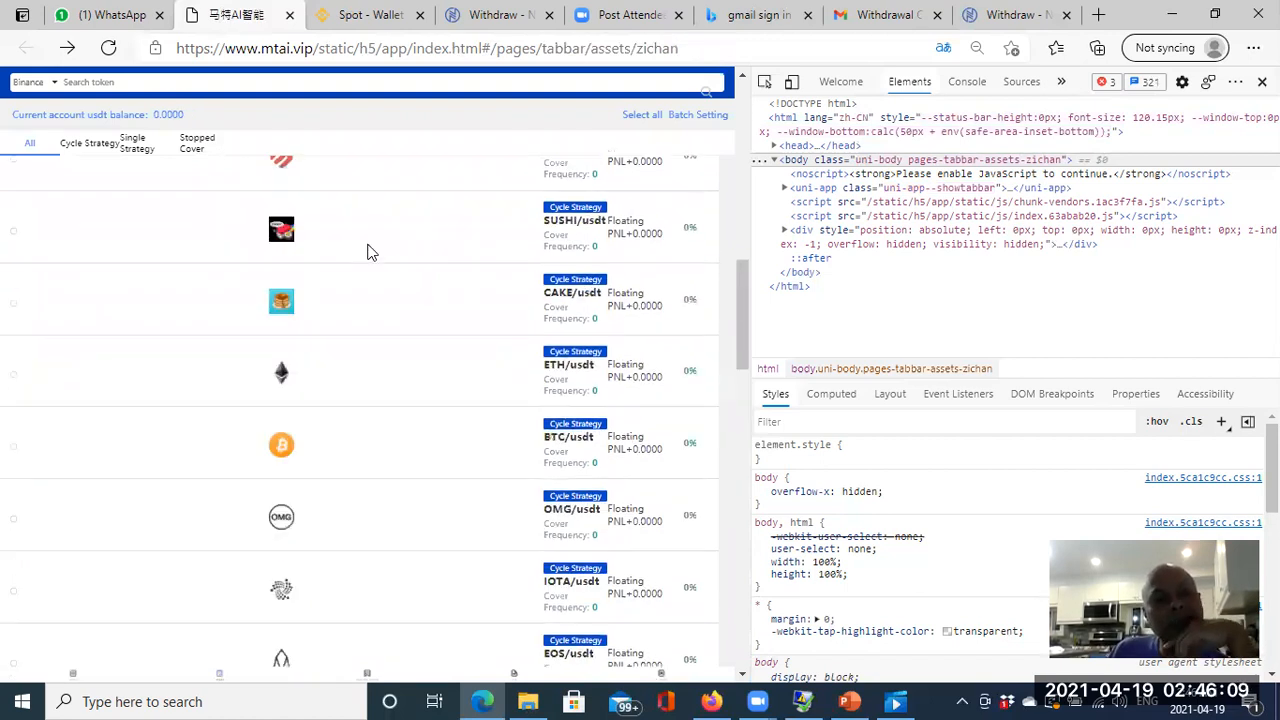
{"action": "scroll", "coordinate": [368, 252], "scroll_direction": "up", "scroll_amount": 2}
{"action": "scroll", "coordinate": [368, 252], "scroll_direction": "up", "scroll_amount": 2}
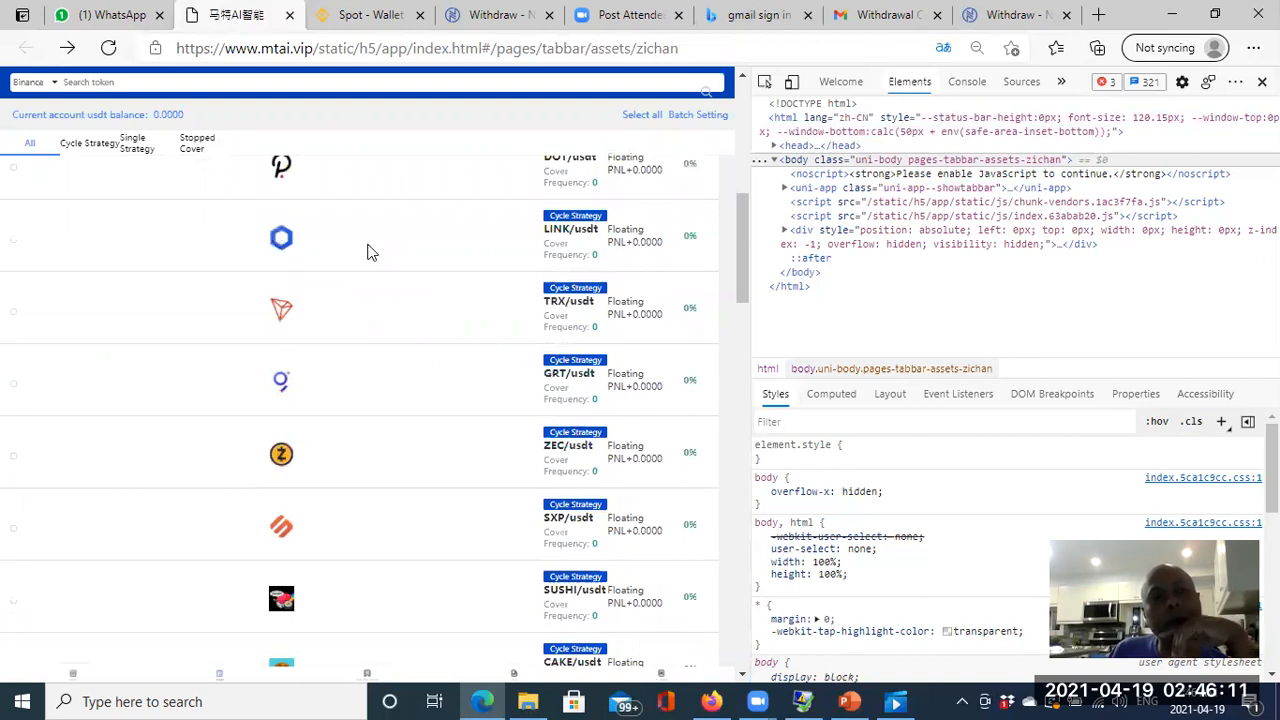
{"action": "scroll", "coordinate": [368, 252], "scroll_direction": "up", "scroll_amount": 1}
{"action": "scroll", "coordinate": [368, 255], "scroll_direction": "up", "scroll_amount": 2}
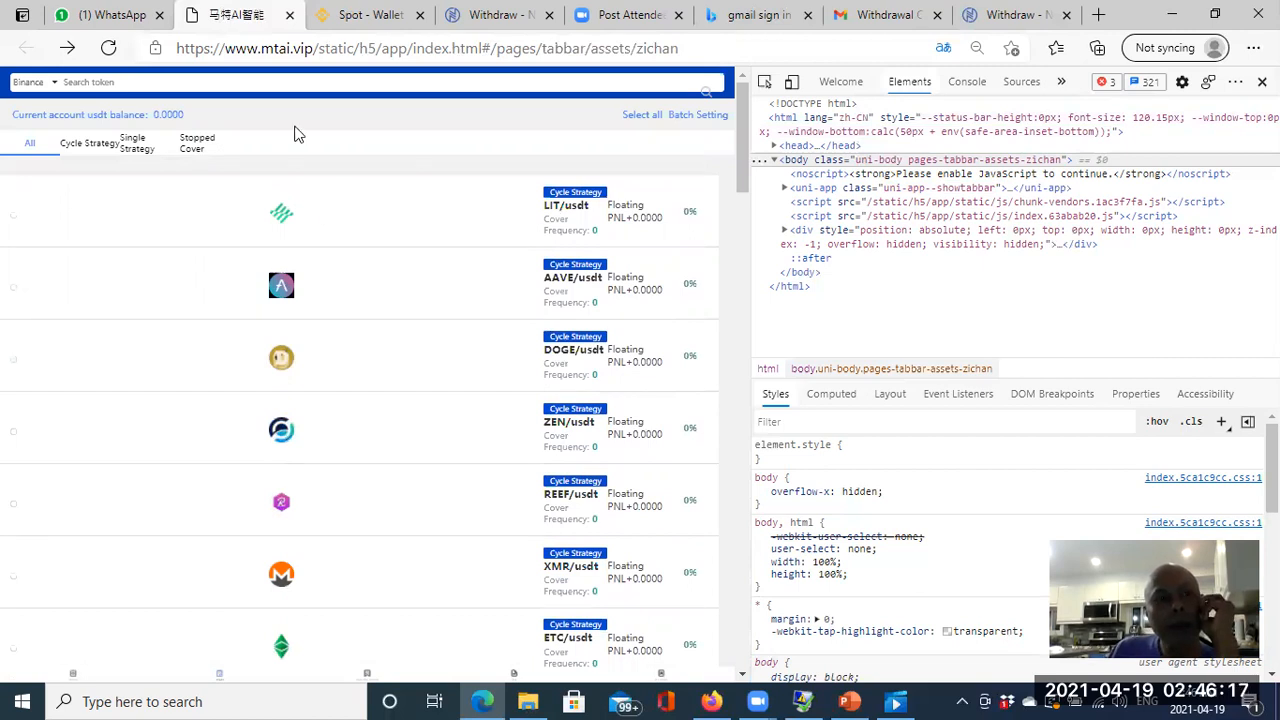
{"action": "left_click", "coordinate": [108, 50]}
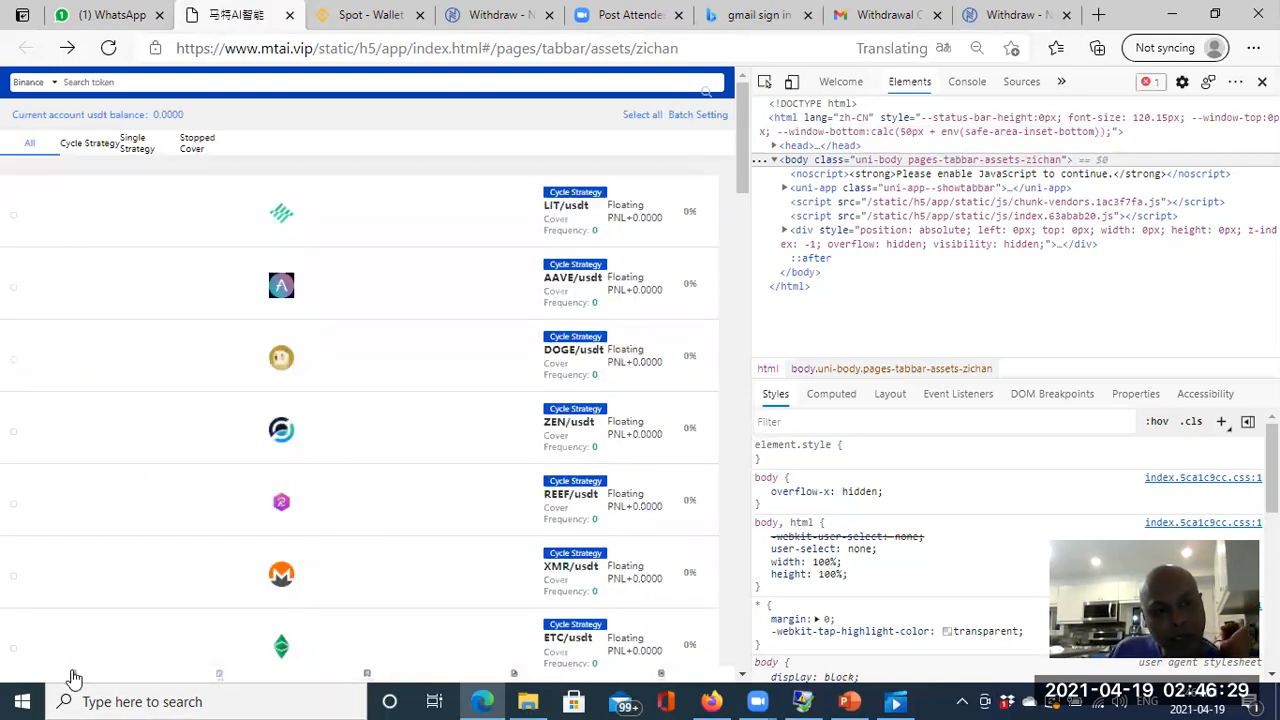
Confirm Usdt assets shows 200.0000 USDT from one wallet deposit, then return to Home
{"action": "left_click", "coordinate": [73, 674]}
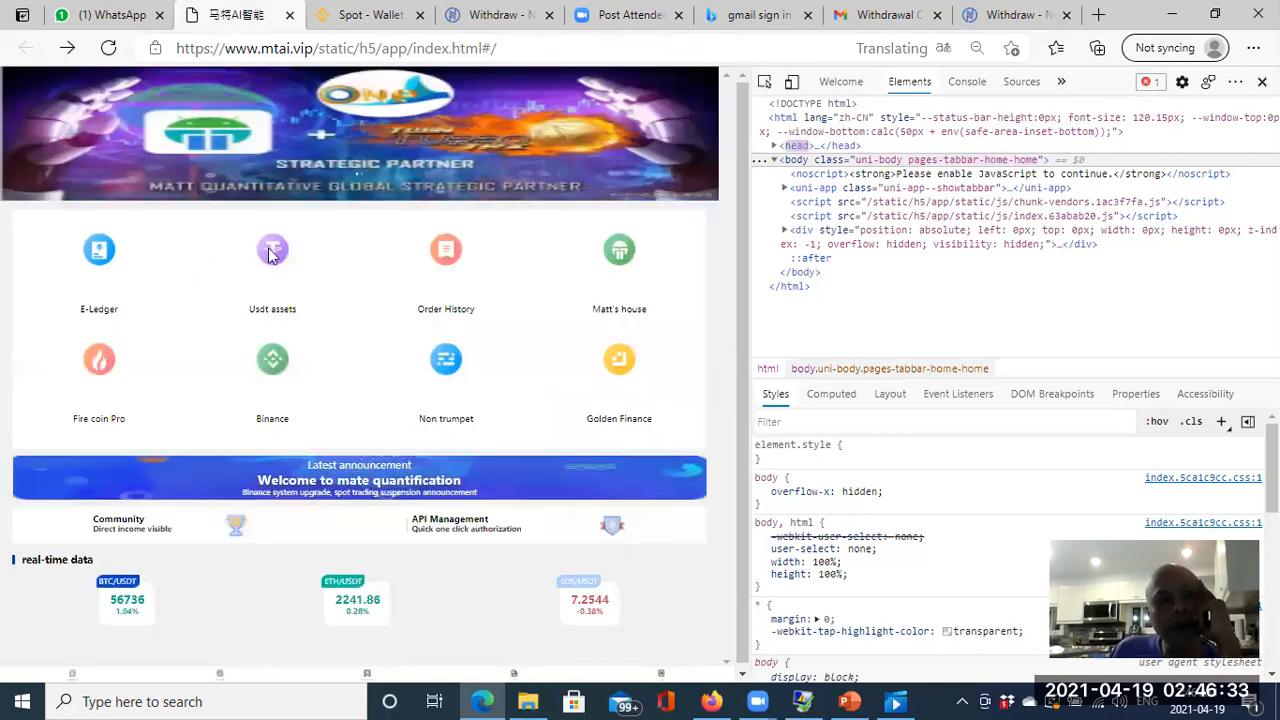
{"action": "left_click", "coordinate": [271, 252]}
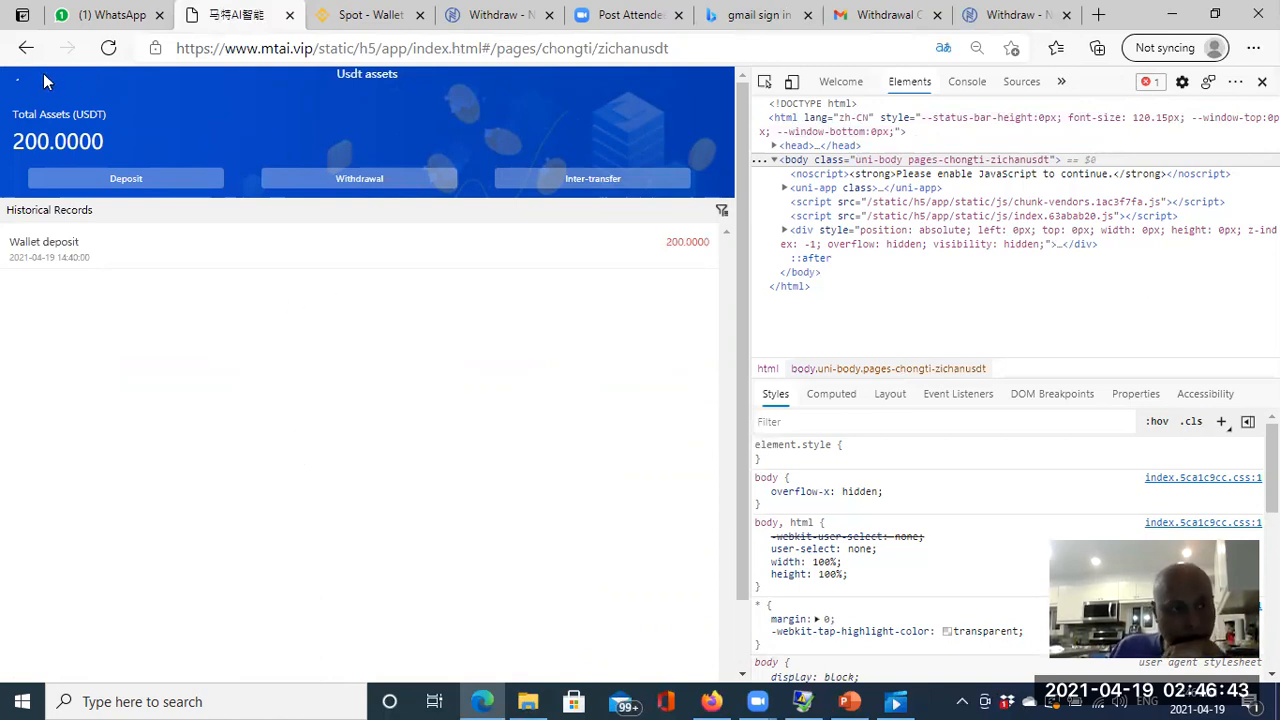
{"action": "left_click", "coordinate": [28, 49]}
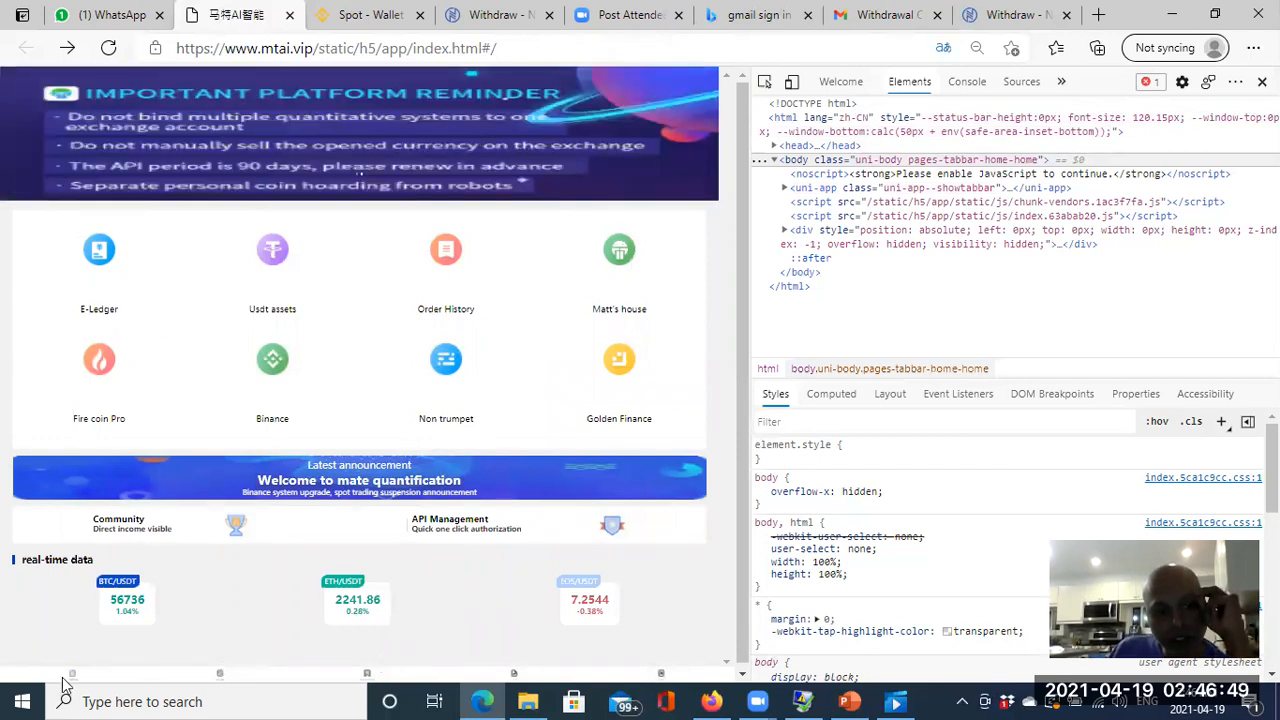
Buy an activation code for 150.00 USDT using the transaction password, then copy the new code
{"action": "left_click", "coordinate": [660, 672]}
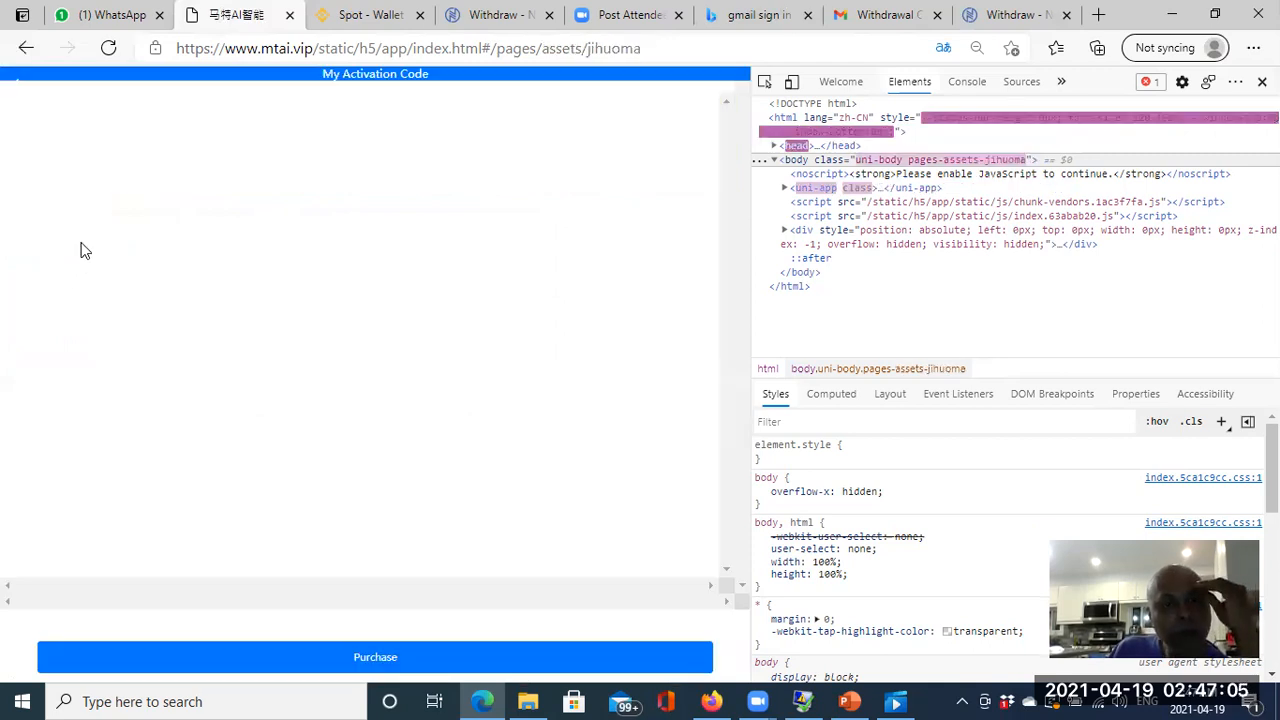
{"action": "left_click", "coordinate": [367, 659]}
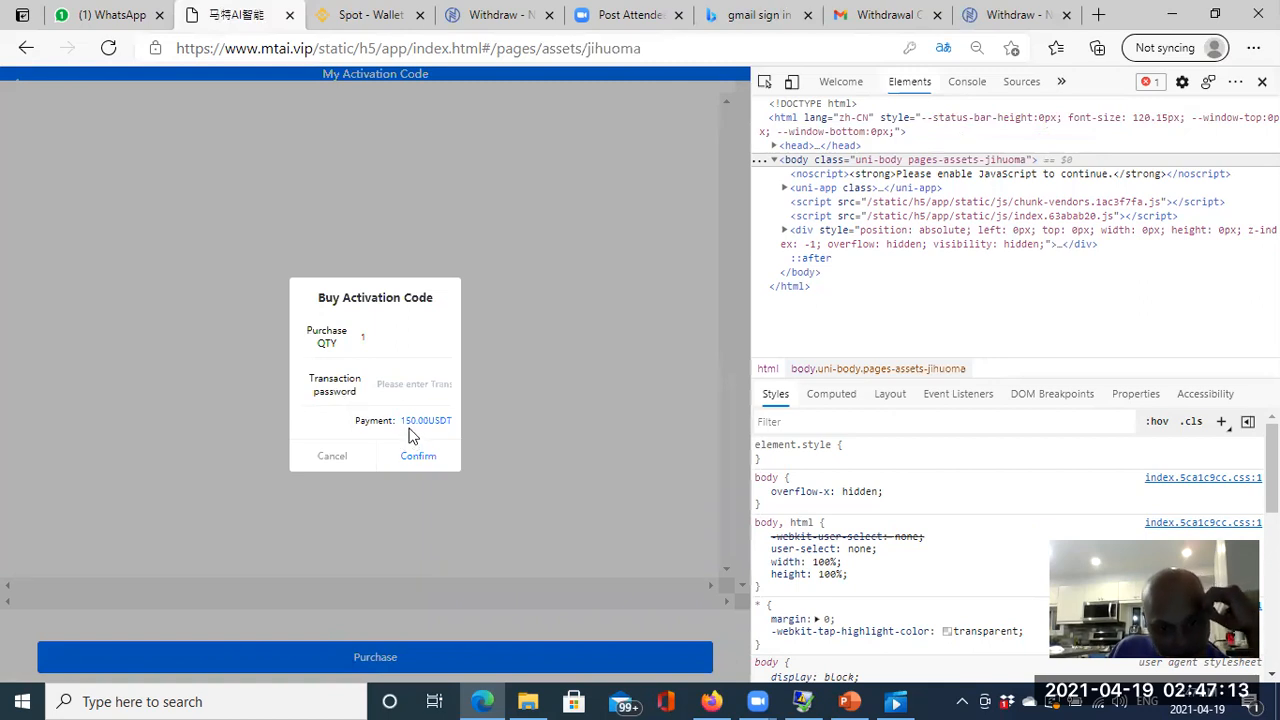
{"action": "left_click", "coordinate": [393, 382]}
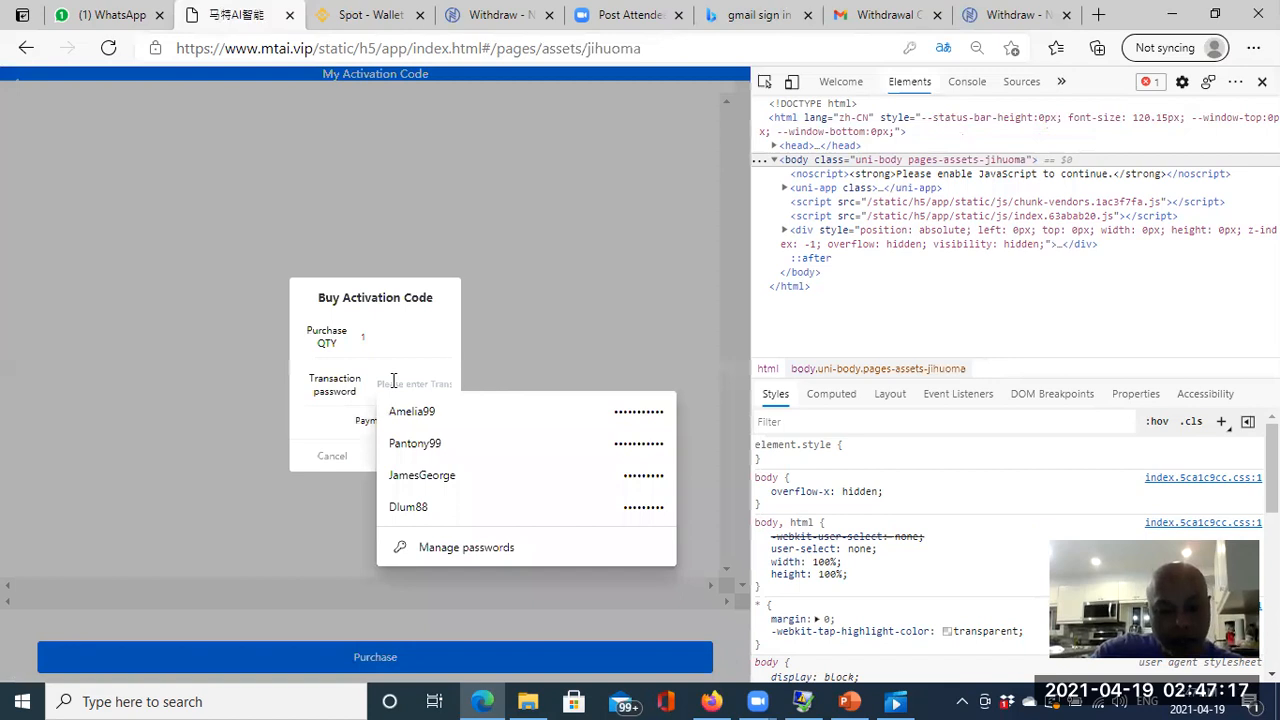
{"action": "key", "text": "Escape"}
{"action": "left_click", "coordinate": [413, 462]}
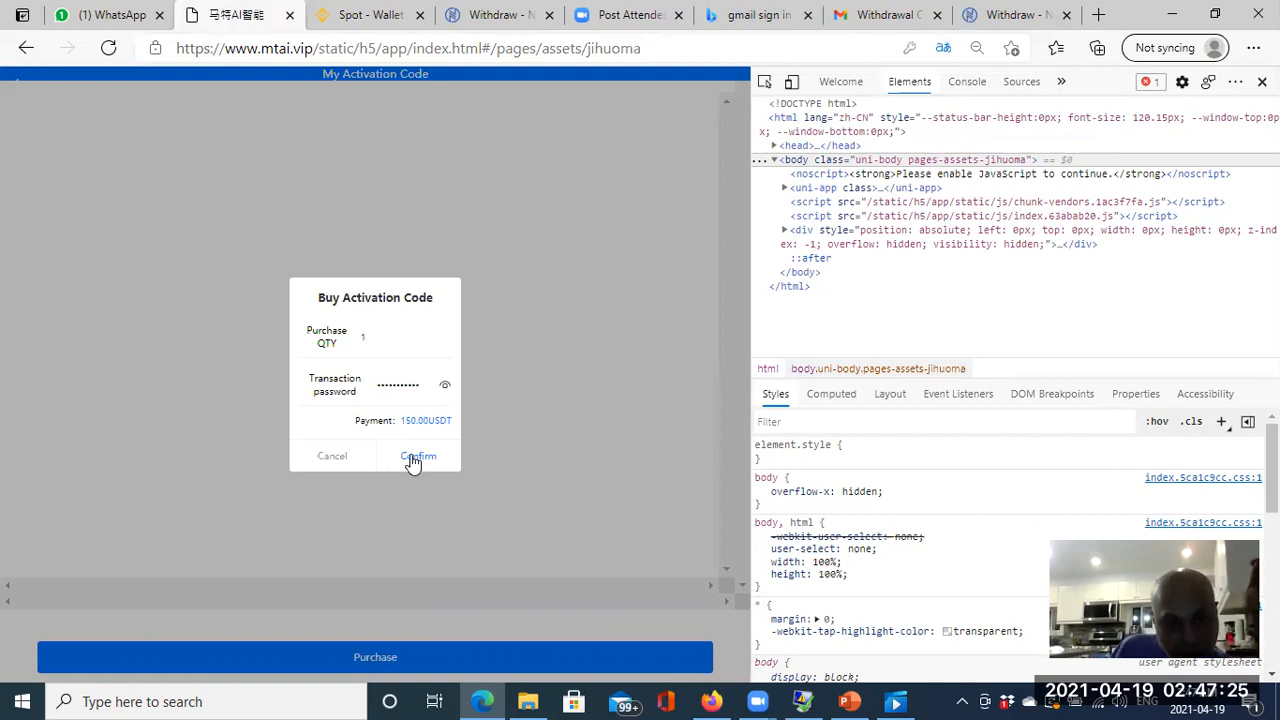
{"action": "left_click", "coordinate": [413, 462]}
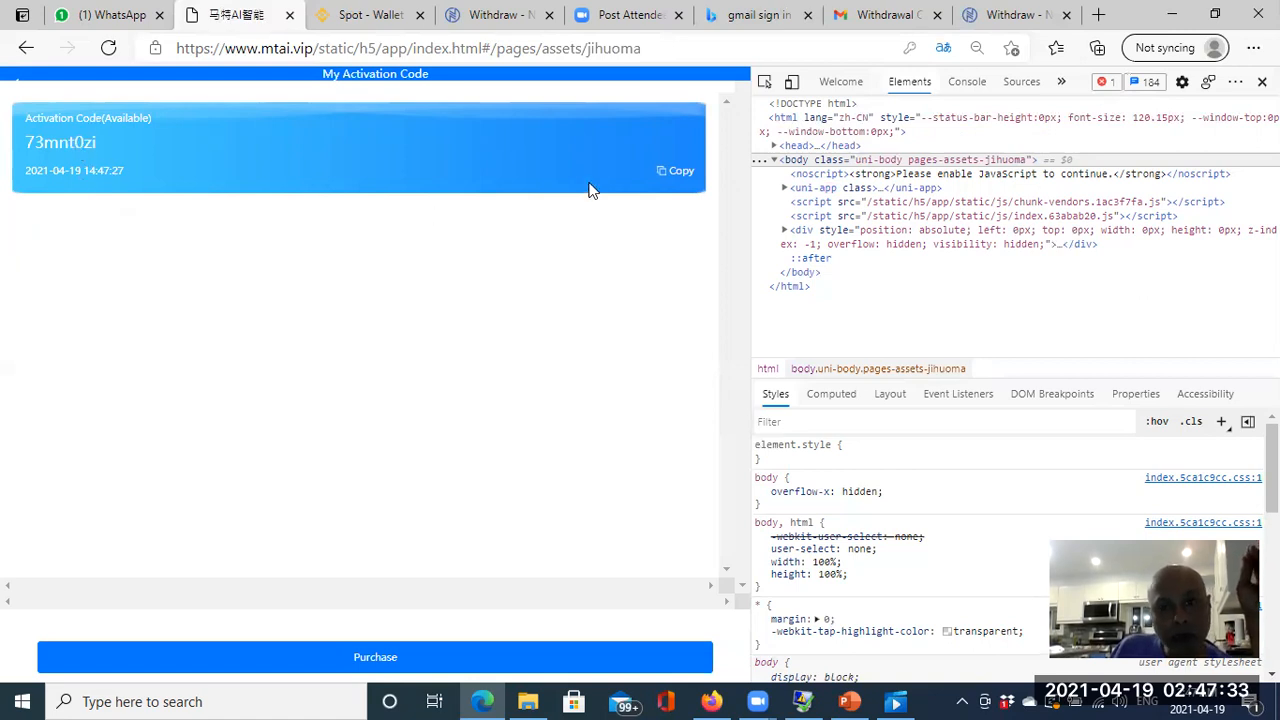
{"action": "left_click", "coordinate": [673, 171]}
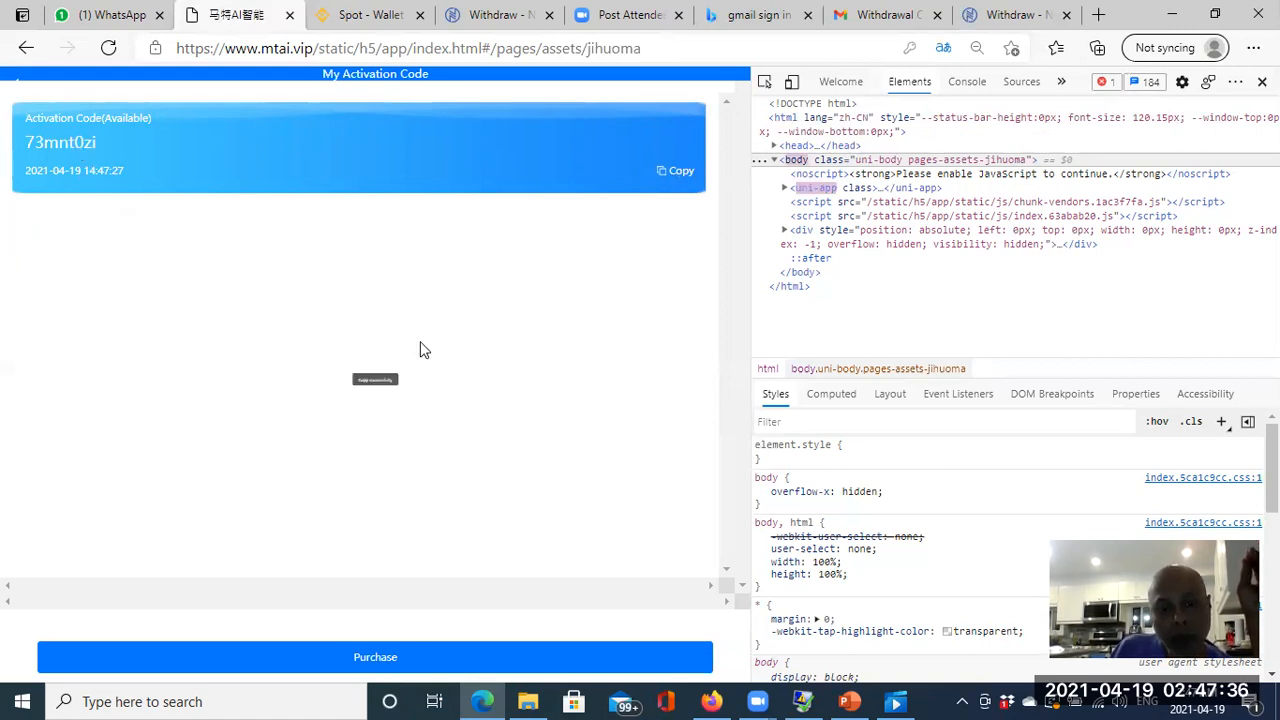
Paste the purchased code into User Activation, activate the account, then reload the profile in English
{"action": "left_click", "coordinate": [28, 50]}
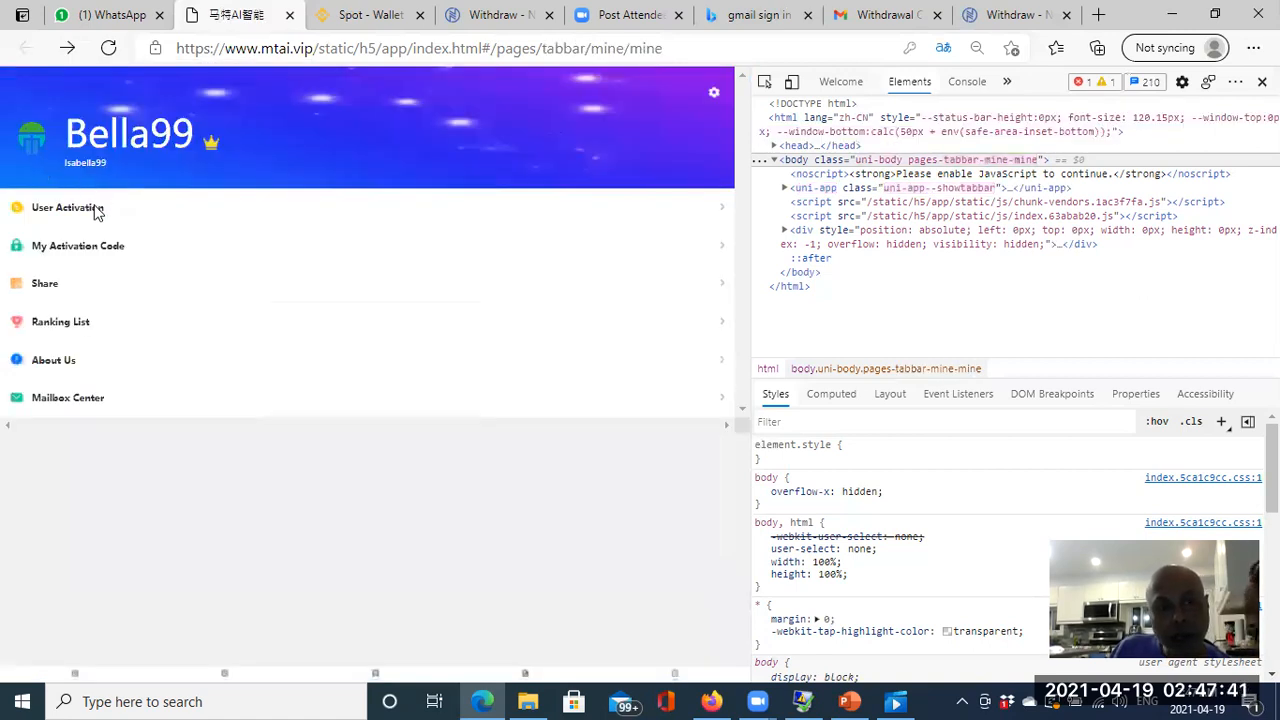
{"action": "left_click", "coordinate": [97, 210]}
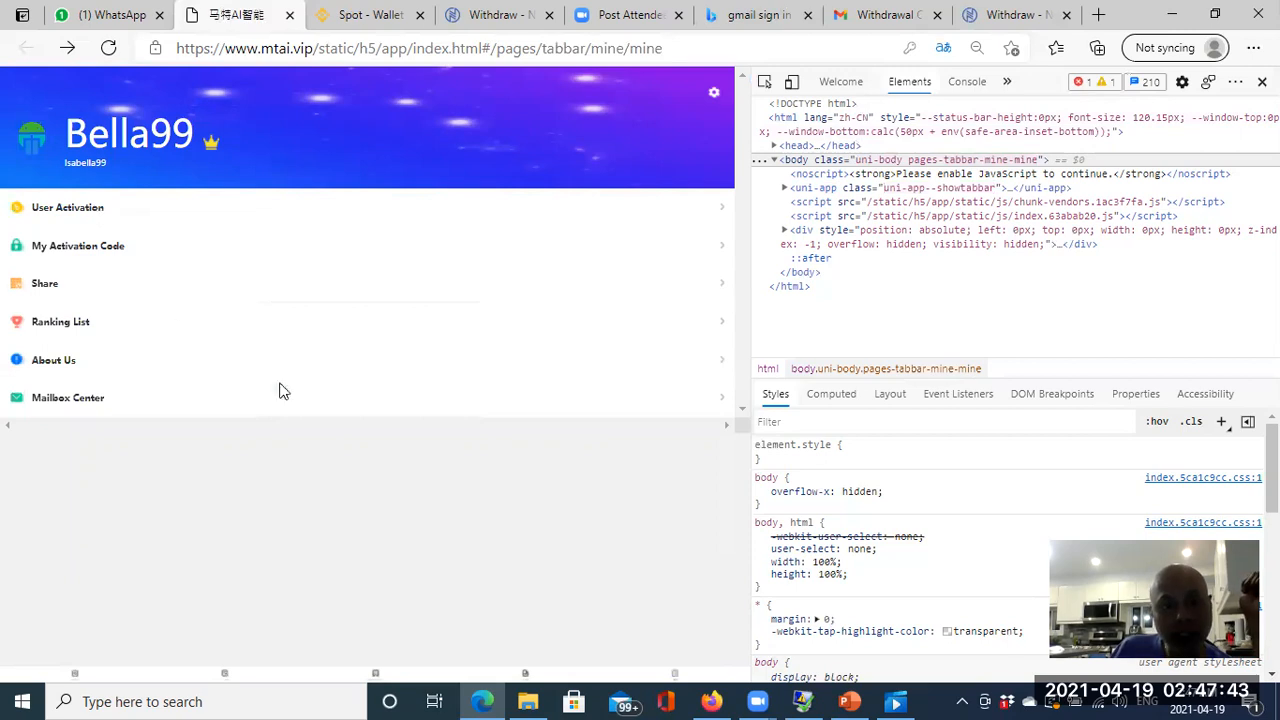
{"action": "left_click", "coordinate": [318, 374]}
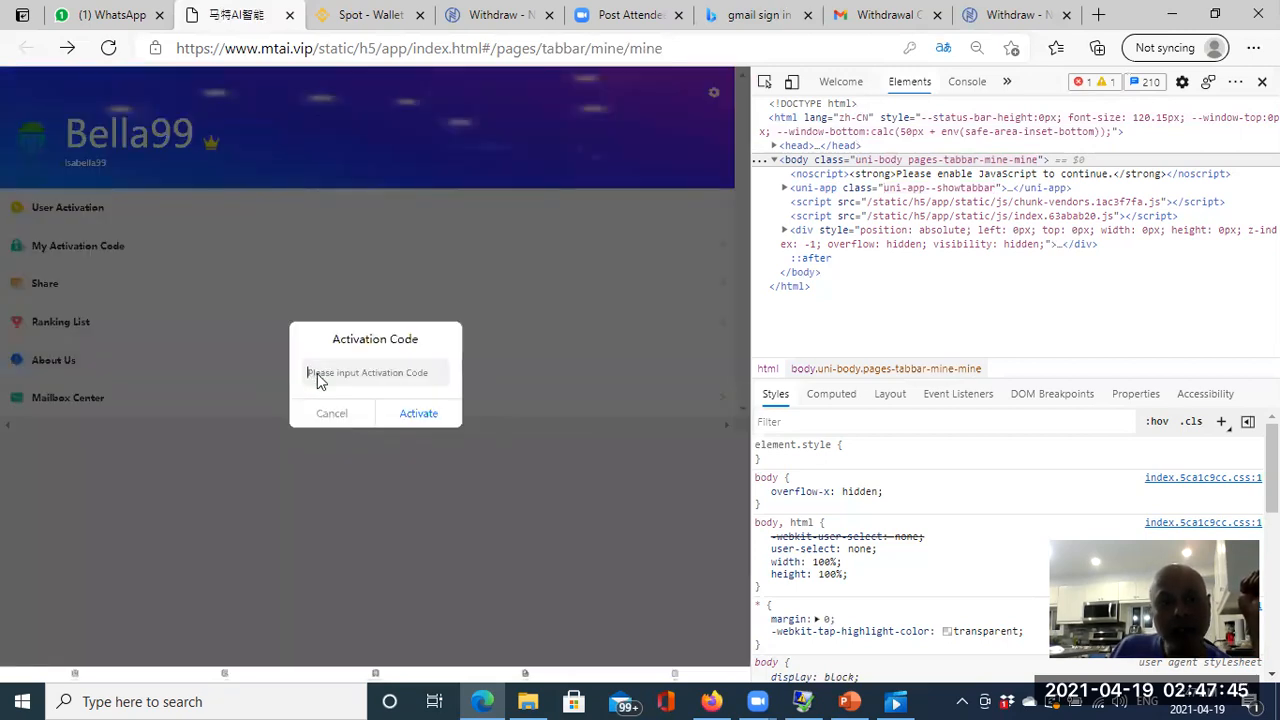
{"action": "right_click", "coordinate": [318, 380]}
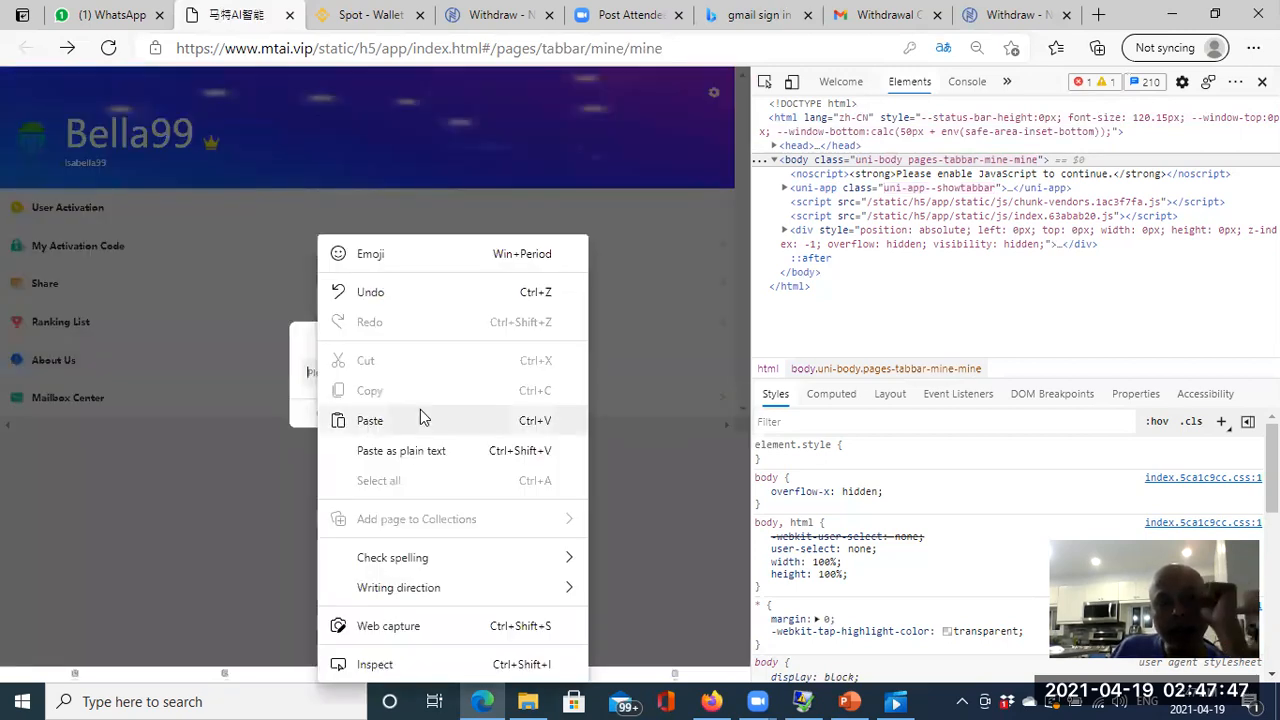
{"action": "left_click", "coordinate": [420, 419]}
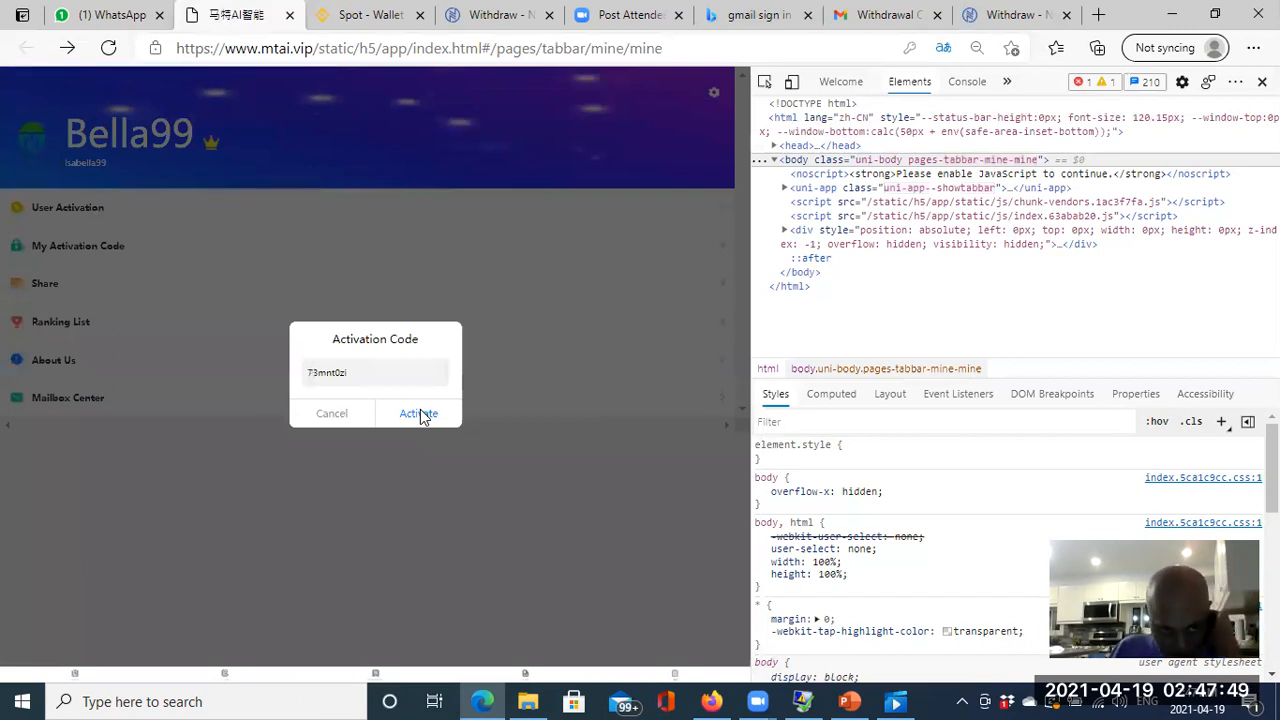
{"action": "left_click", "coordinate": [418, 414]}
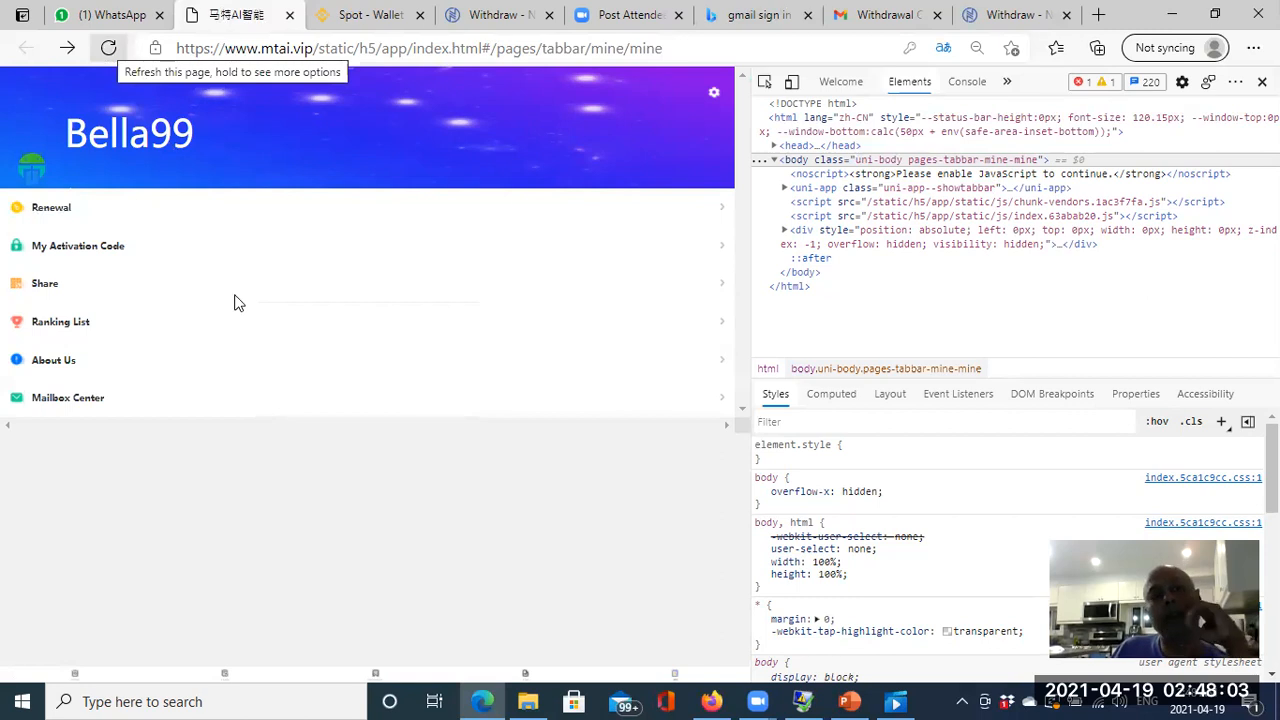
{"action": "key", "text": "F5"}
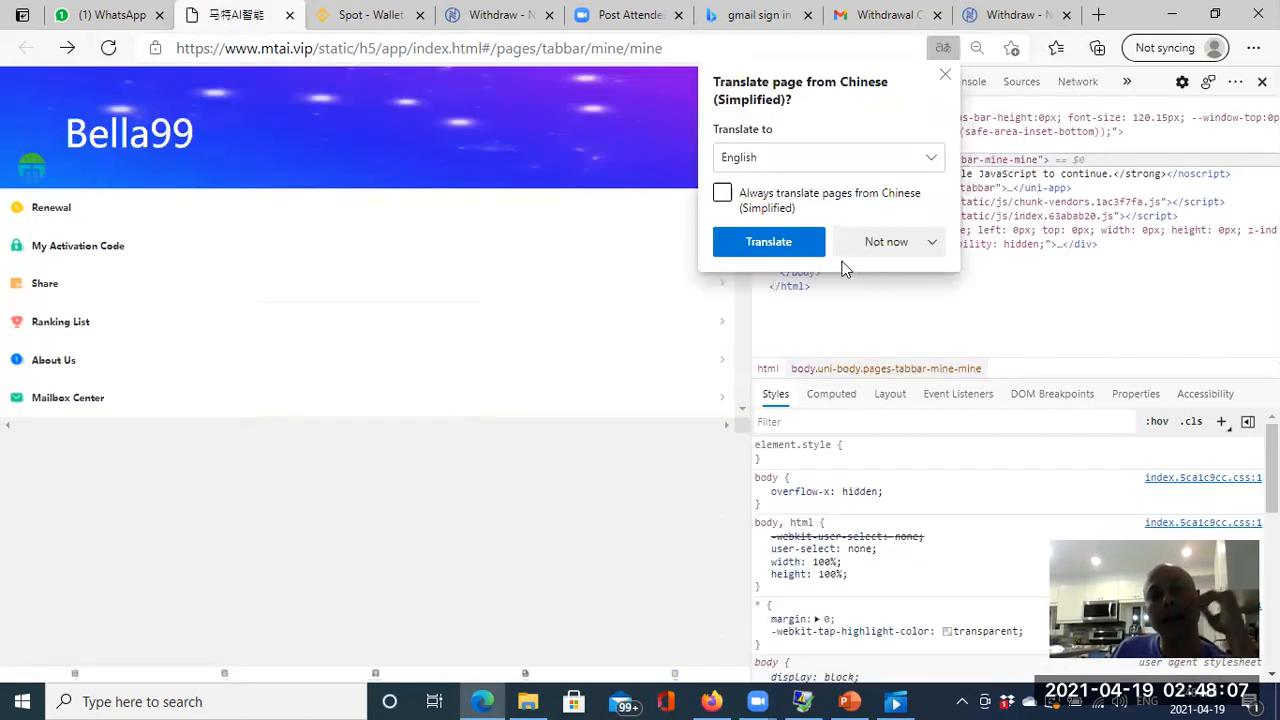
{"action": "left_click", "coordinate": [783, 245]}
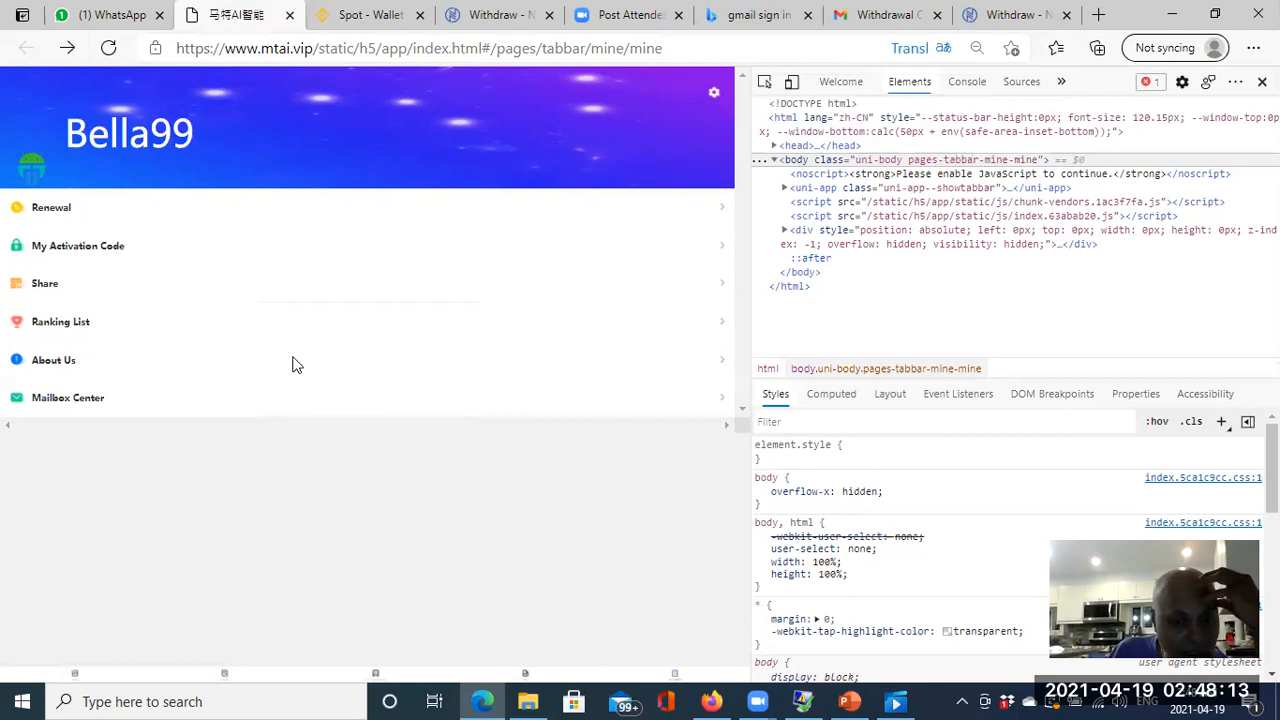
Confirm Usdt assets shows 50.0000 after the 150.0000 activation code purchase, then return home
{"action": "left_click", "coordinate": [76, 678]}
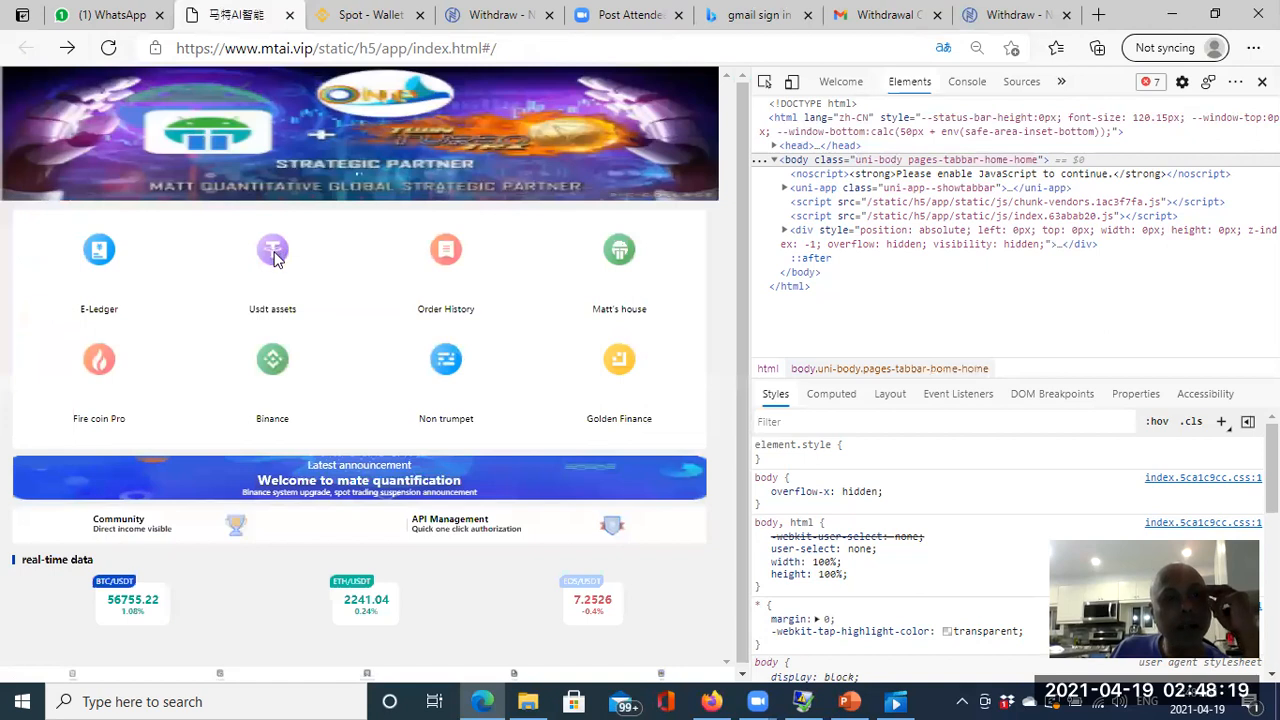
{"action": "left_click", "coordinate": [275, 252]}
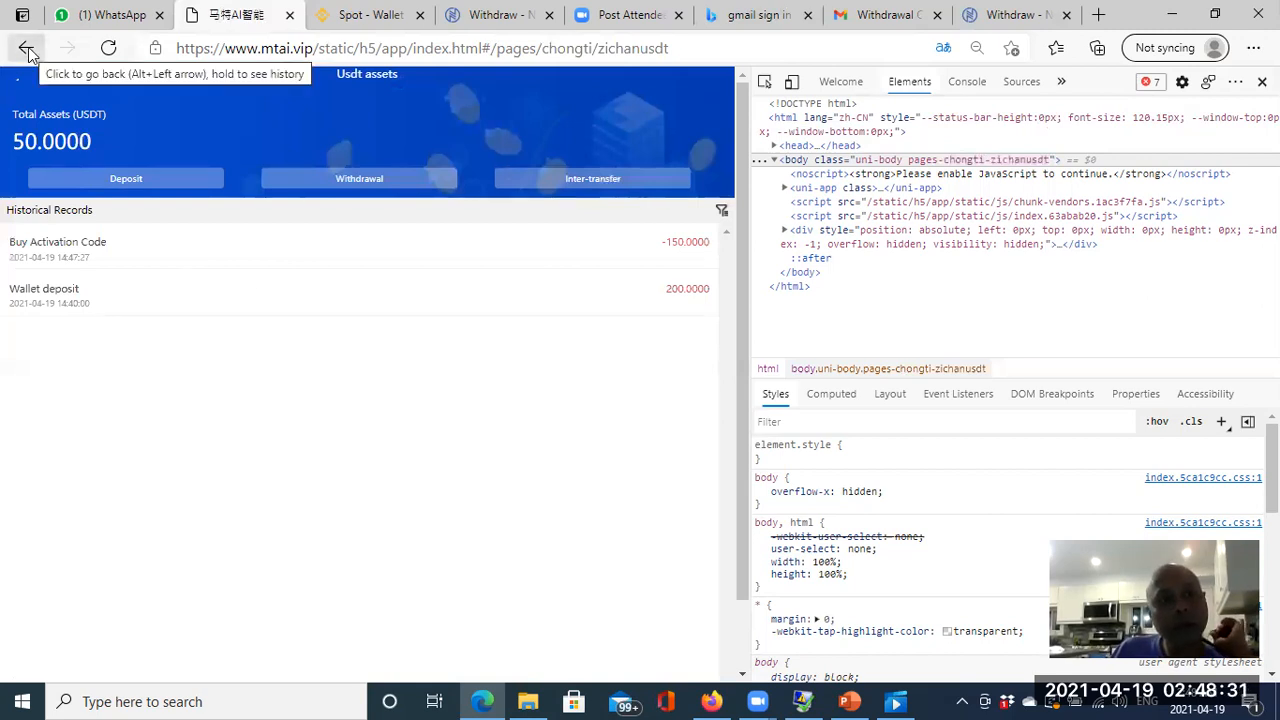
{"action": "key", "text": "alt+Left"}
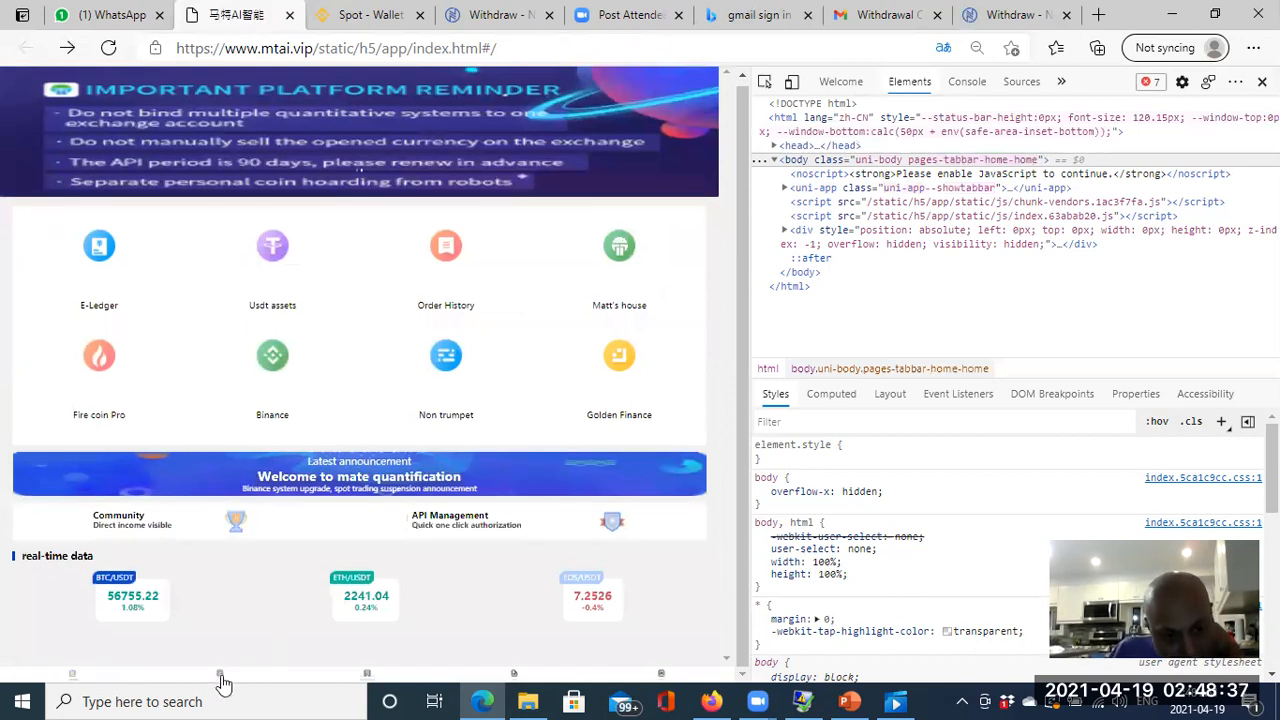
Scroll the asset strategy list and open the BTC/usdt strategy details
{"action": "left_click", "coordinate": [425, 316]}
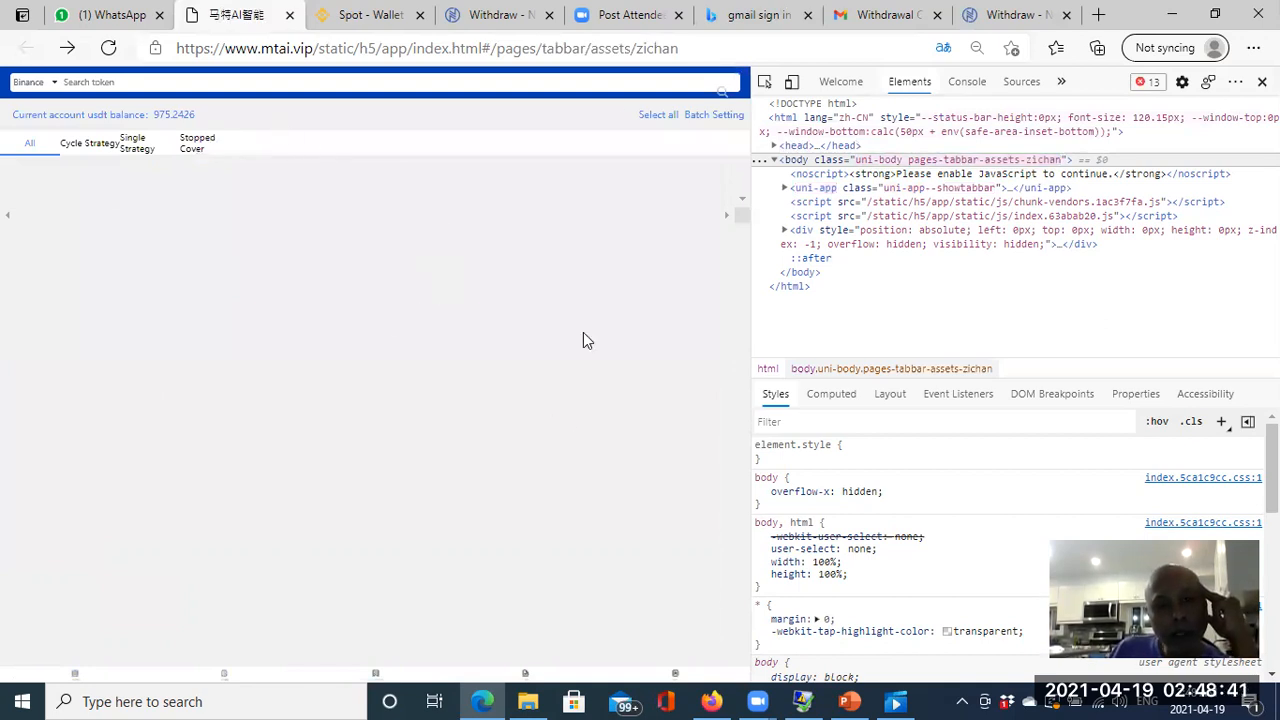
{"action": "scroll", "coordinate": [609, 343], "scroll_direction": "down", "scroll_amount": 3}
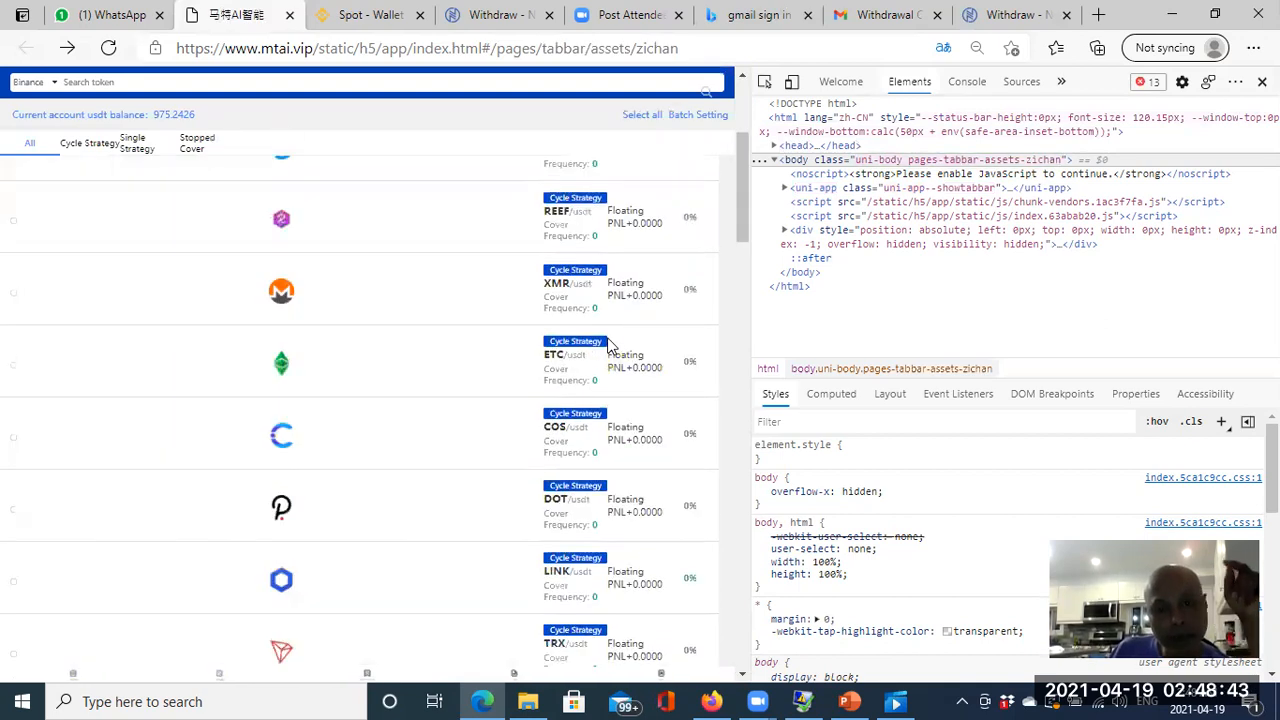
{"action": "scroll", "coordinate": [609, 343], "scroll_direction": "down", "scroll_amount": 2}
{"action": "scroll", "coordinate": [609, 405], "scroll_direction": "down", "scroll_amount": 3}
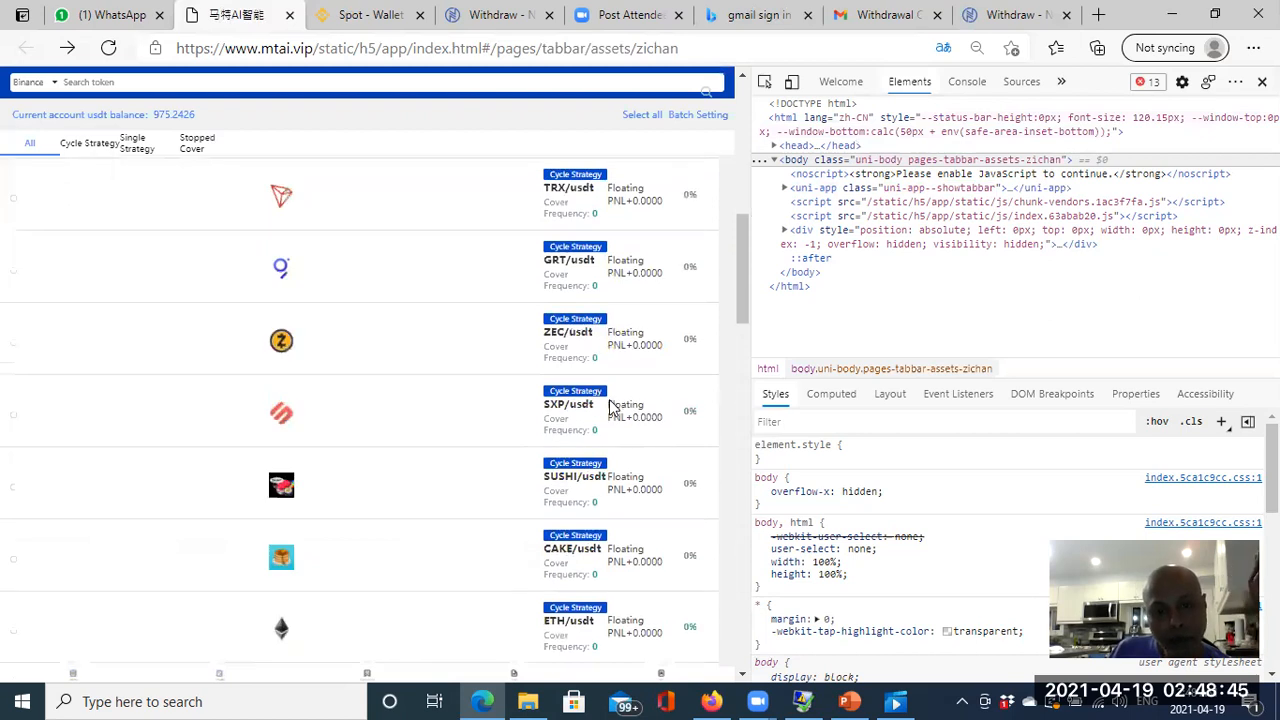
{"action": "scroll", "coordinate": [609, 405], "scroll_direction": "down", "scroll_amount": 2}
{"action": "scroll", "coordinate": [575, 245], "scroll_direction": "down", "scroll_amount": 3}
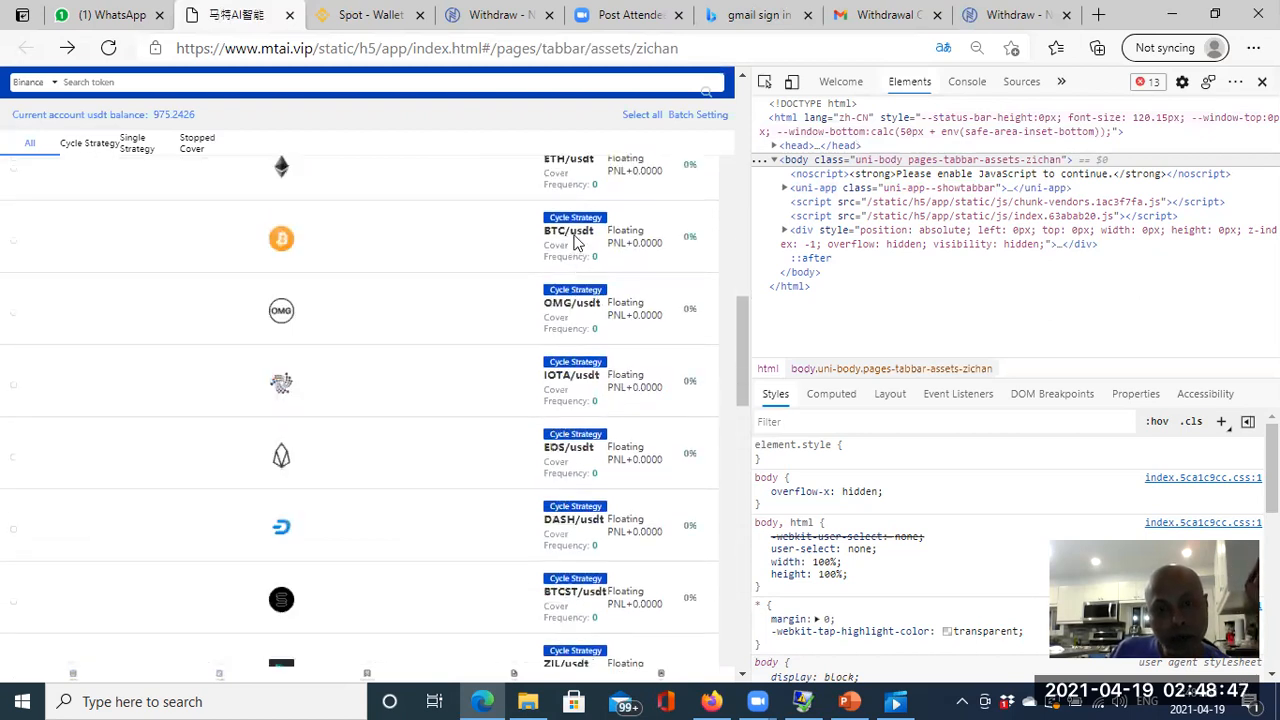
{"action": "left_click", "coordinate": [575, 243]}
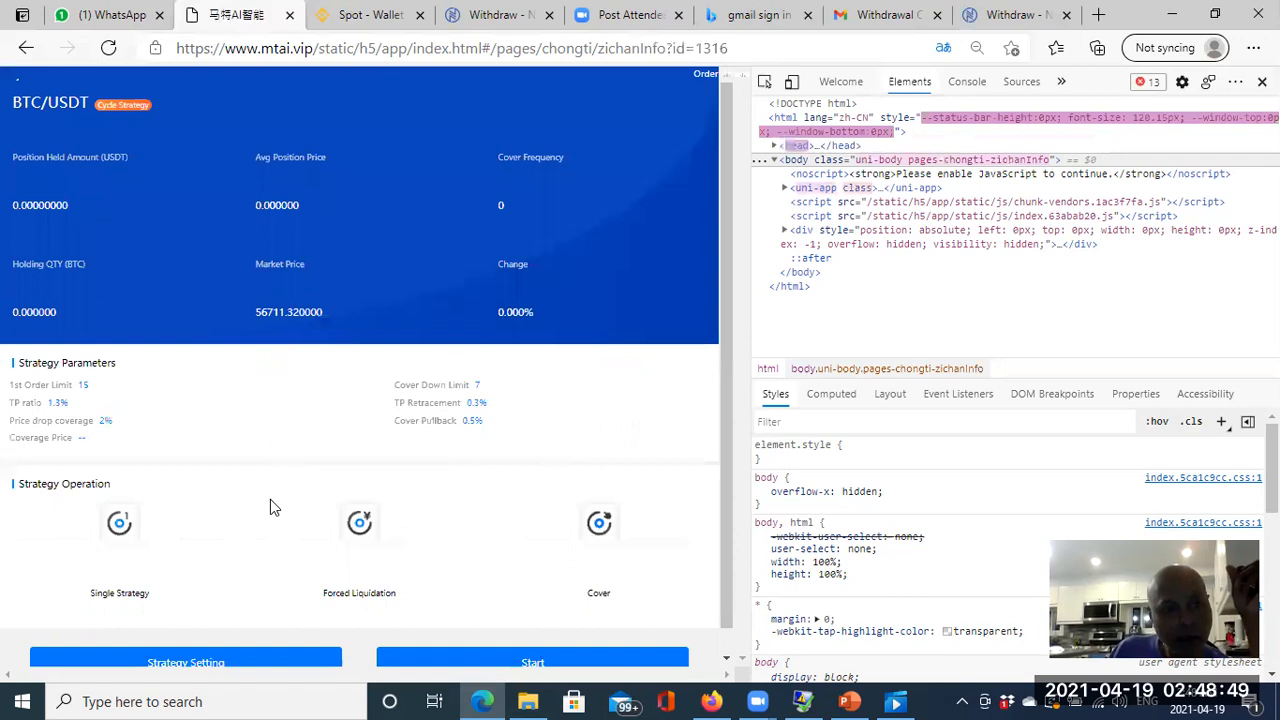
Review BTC/USDT settings (1st Order Limit 15, TP ratio 1.3%) and price drop coverage, then start it
{"action": "scroll", "coordinate": [531, 614], "scroll_direction": "down", "scroll_amount": 1}
{"action": "left_click", "coordinate": [263, 643]}
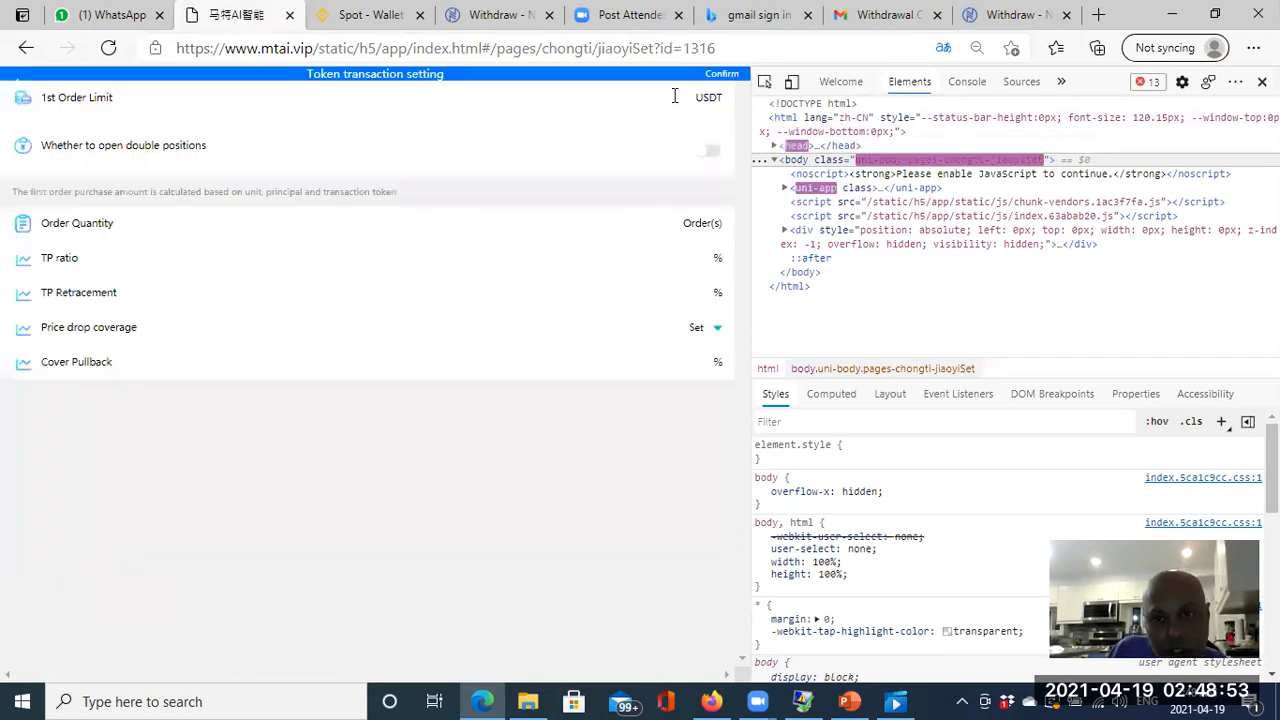
{"action": "left_click", "coordinate": [716, 332]}
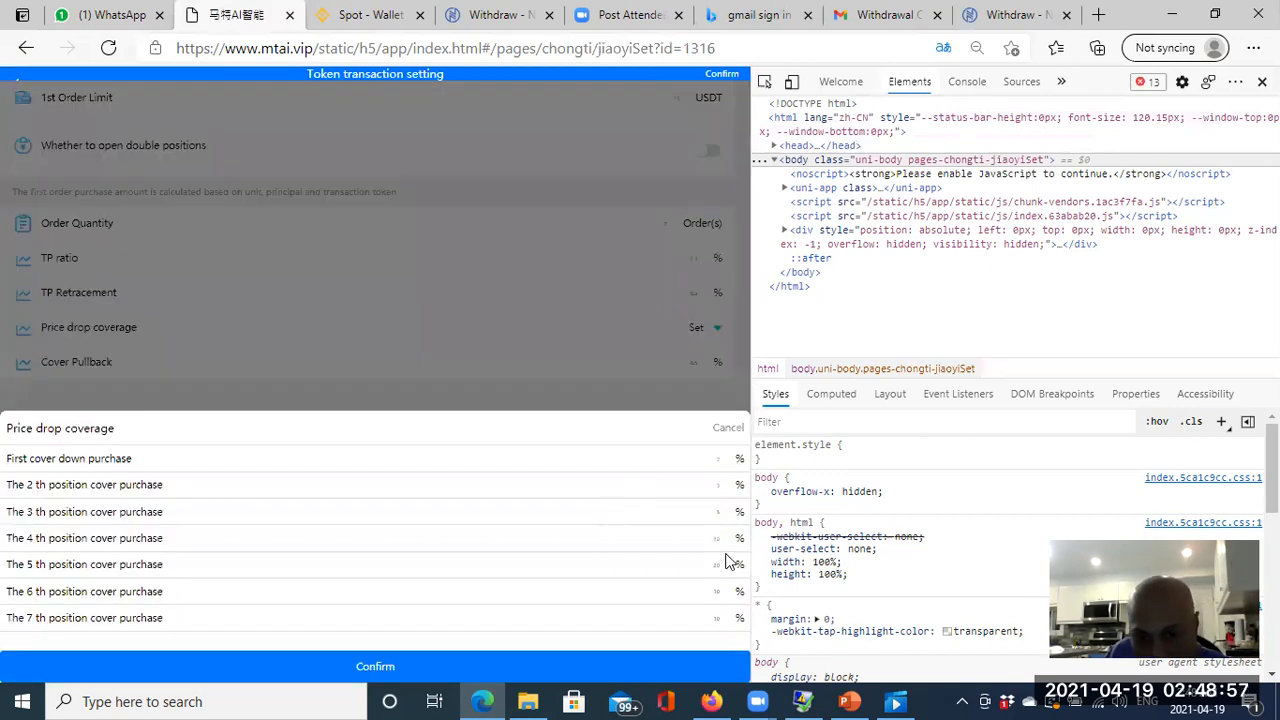
{"action": "left_click", "coordinate": [579, 118]}
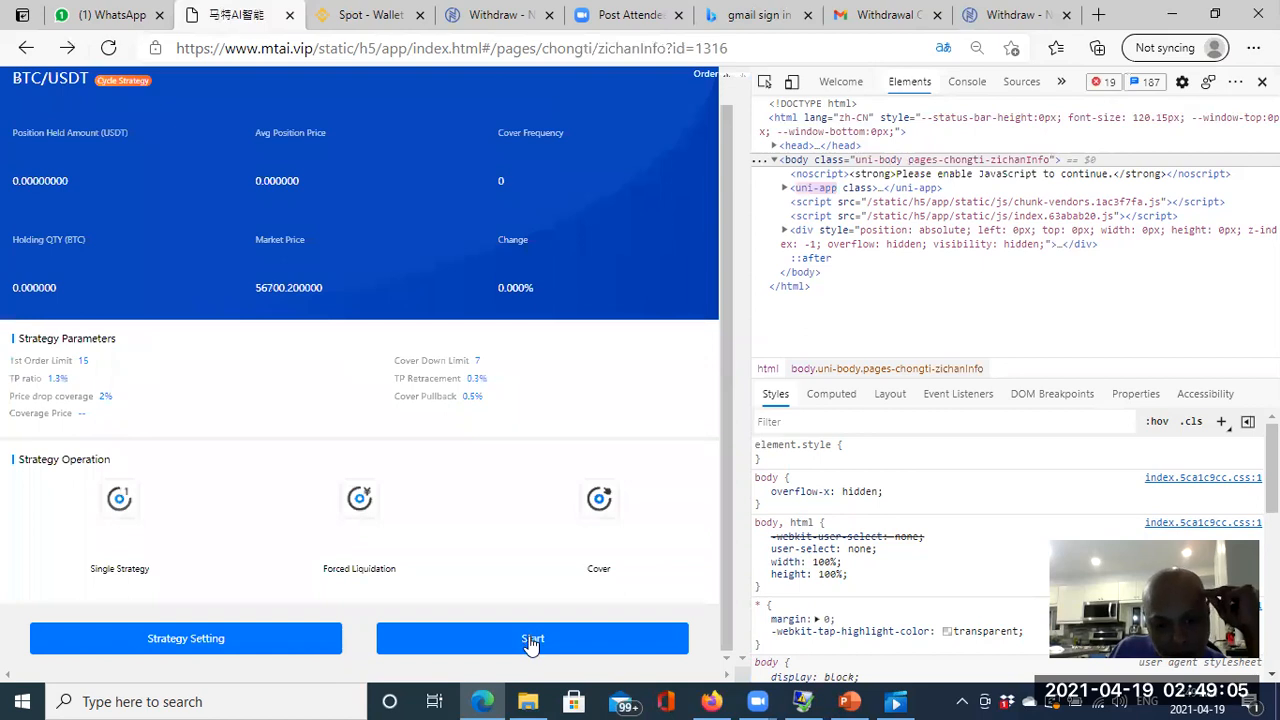
{"action": "left_click", "coordinate": [530, 641]}
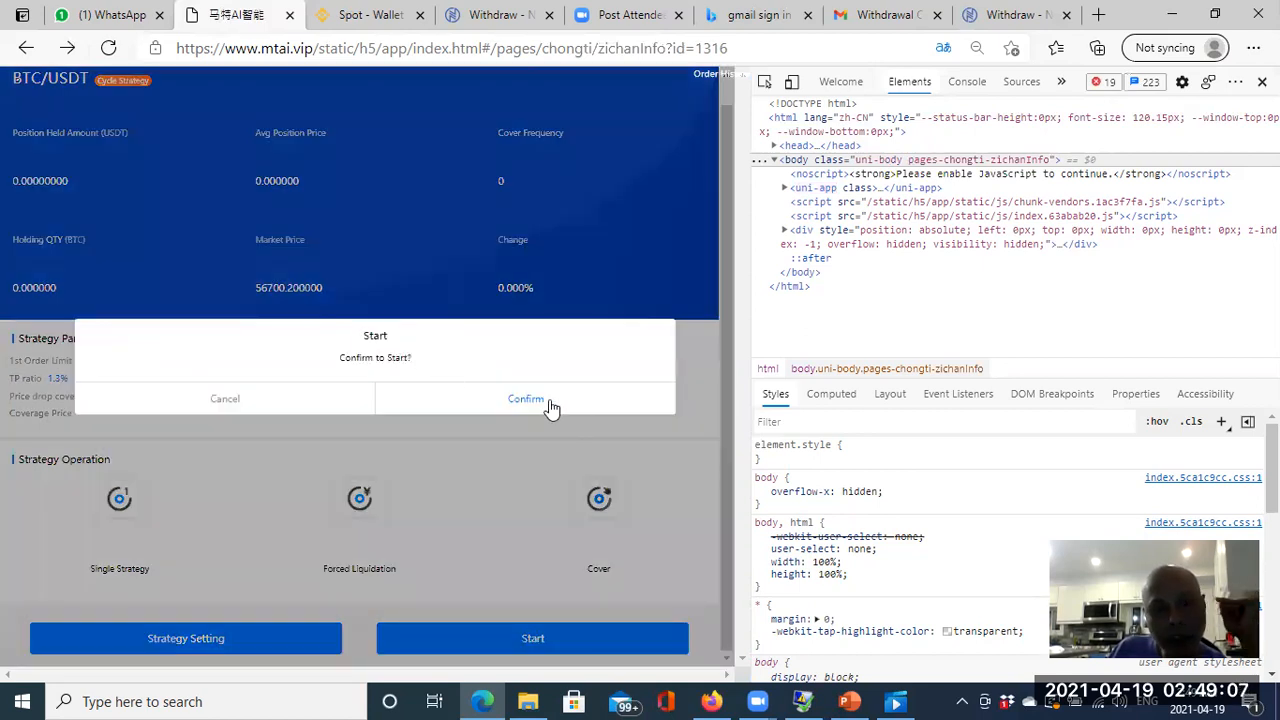
{"action": "left_click", "coordinate": [538, 402]}
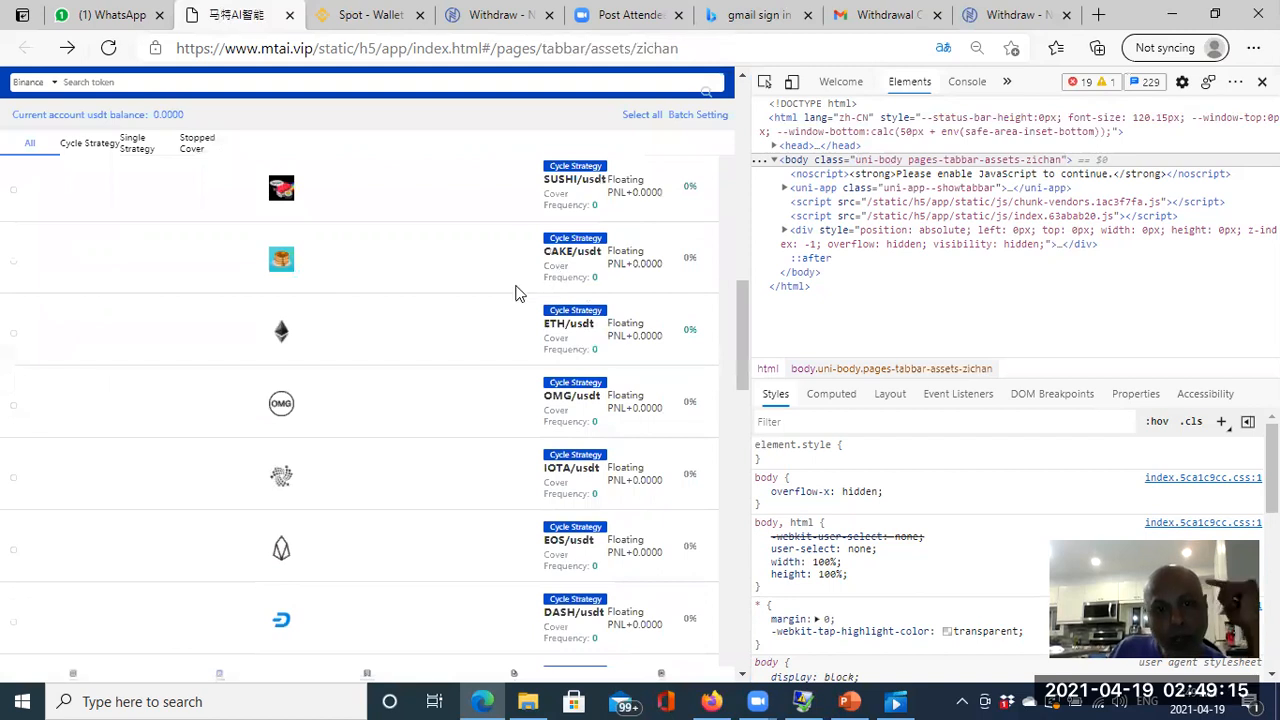
Scroll down the assets strategy list and open the Log page
{"action": "scroll", "coordinate": [520, 295], "scroll_direction": "down", "scroll_amount": 1}
{"action": "scroll", "coordinate": [532, 563], "scroll_direction": "down", "scroll_amount": 2}
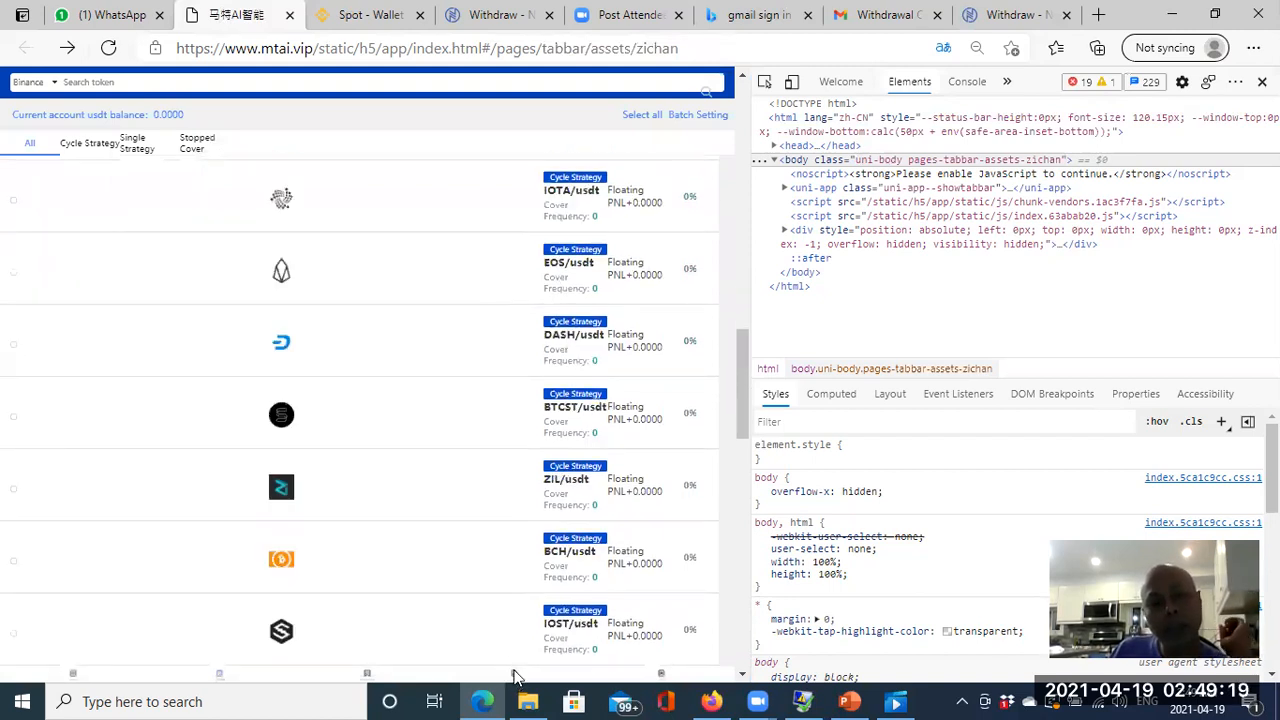
{"action": "left_click", "coordinate": [512, 673]}
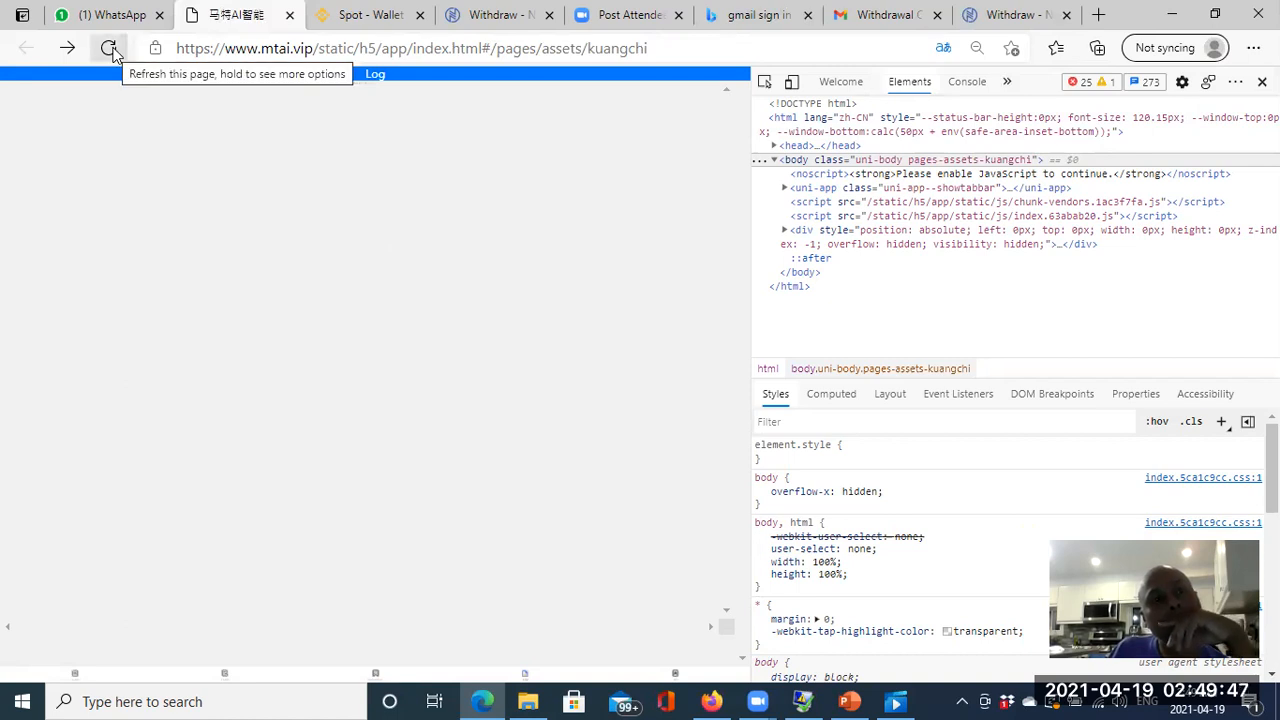
Reload the Log page in English, then return to the assets list showing 960.2778 USDT
{"action": "key", "text": "F5"}
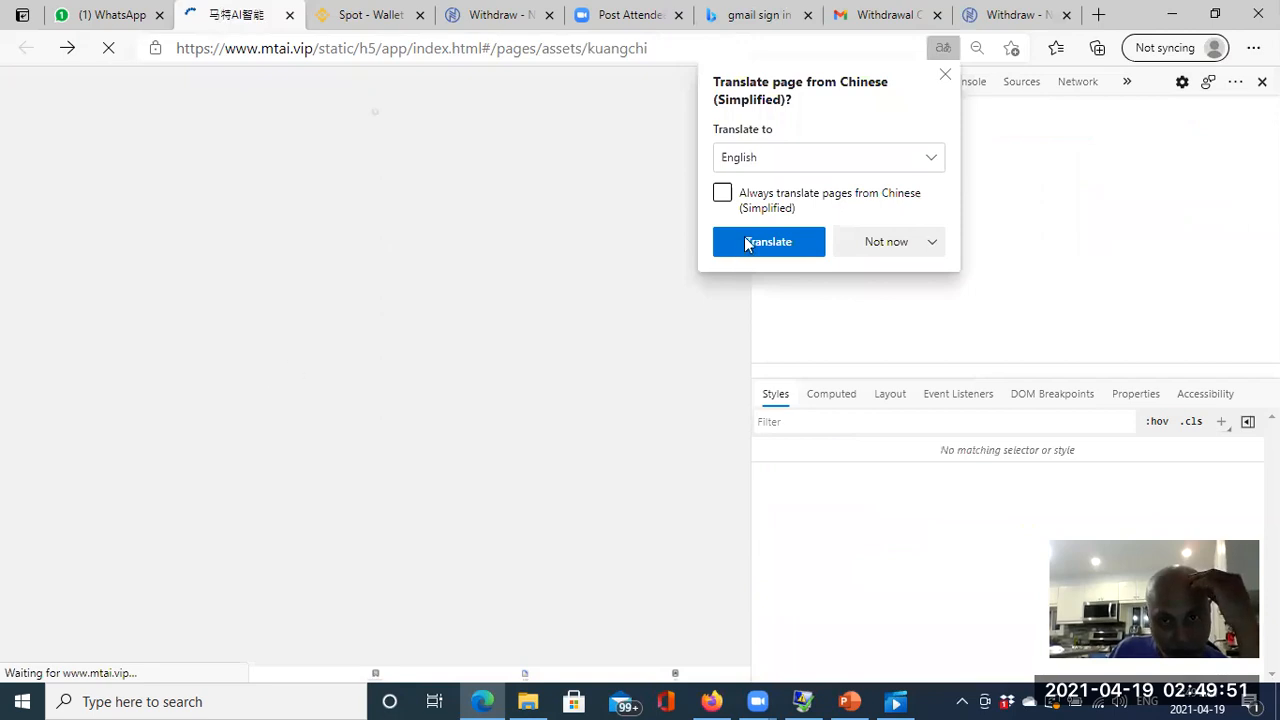
{"action": "left_click", "coordinate": [748, 243]}
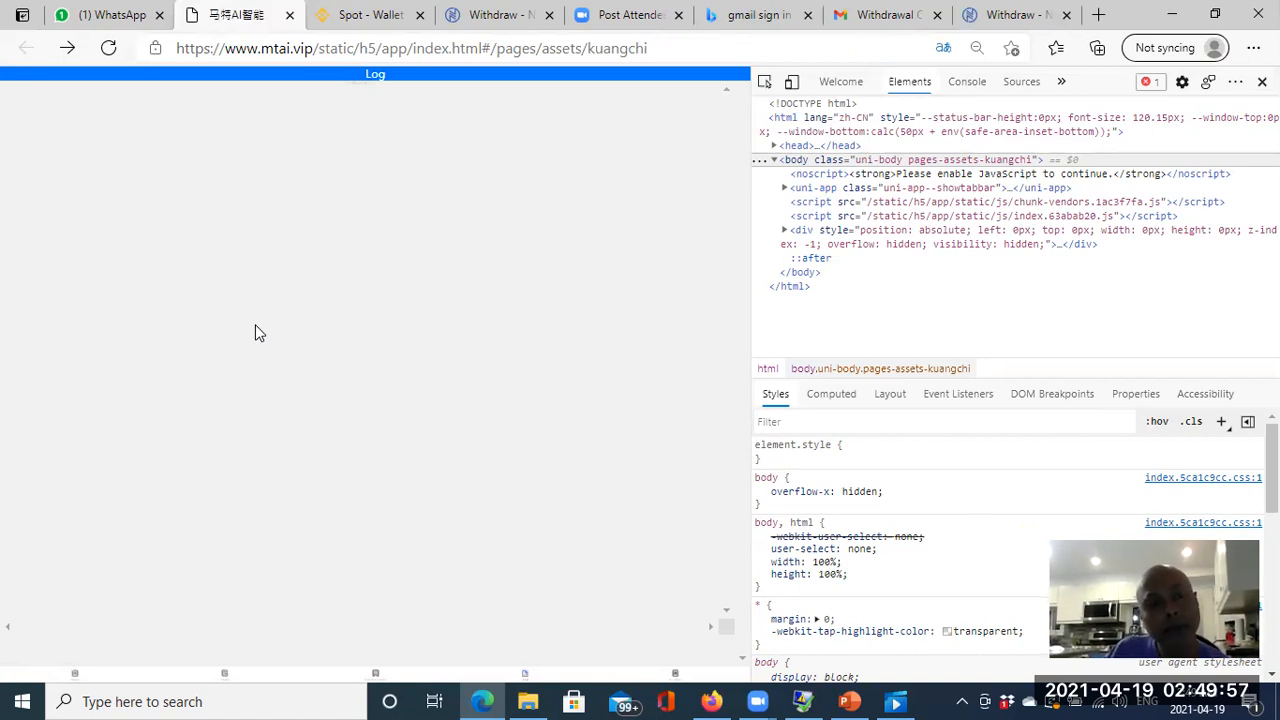
{"action": "left_click", "coordinate": [226, 676]}
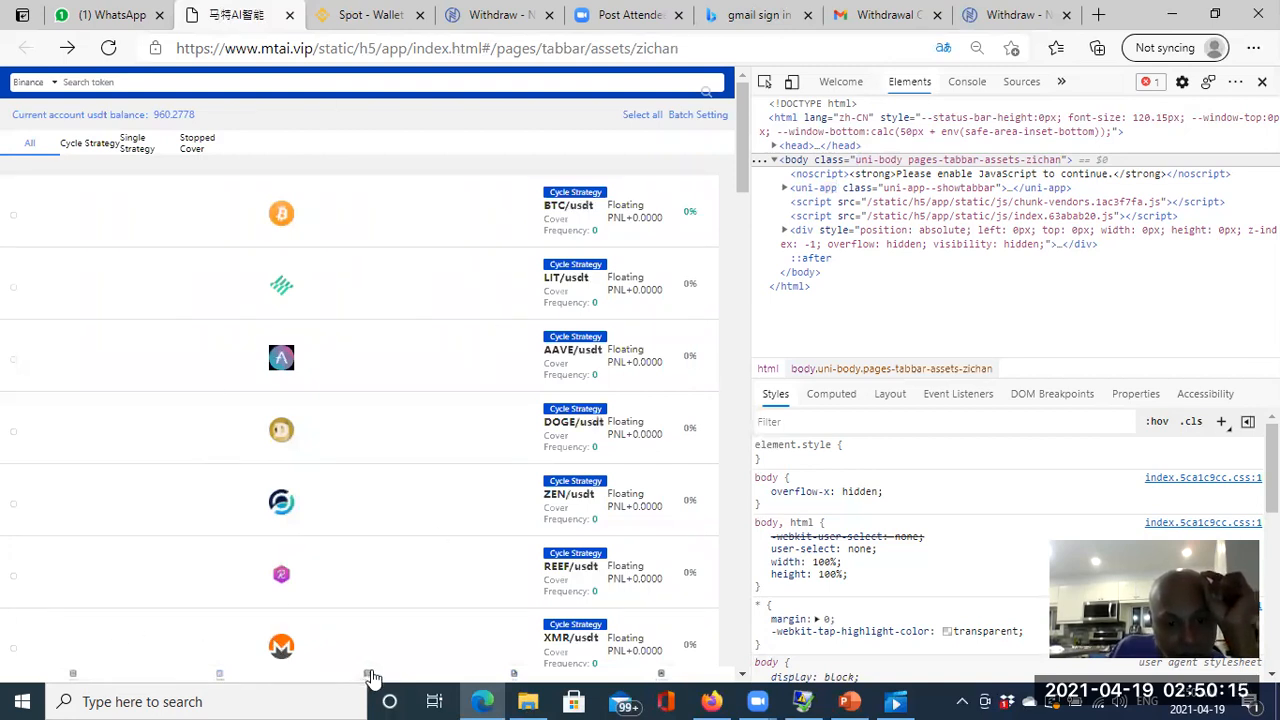
{"action": "left_click", "coordinate": [368, 674]}
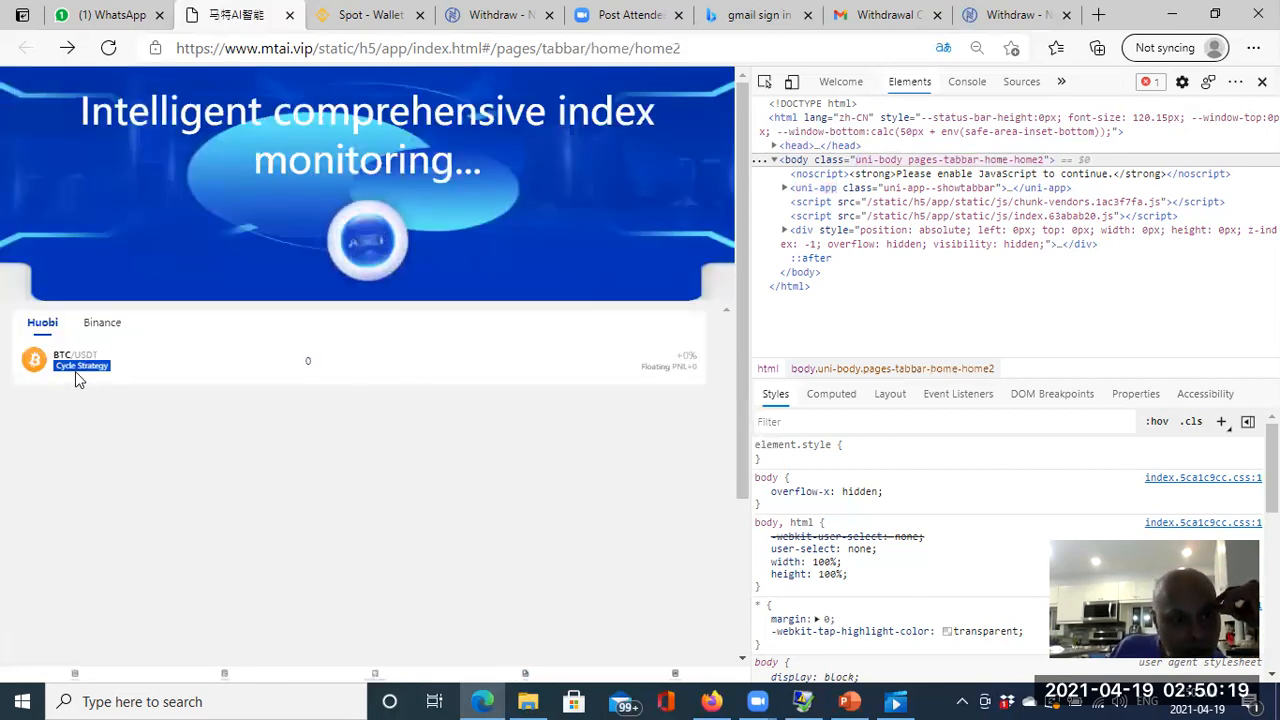
{"action": "left_click", "coordinate": [48, 328]}
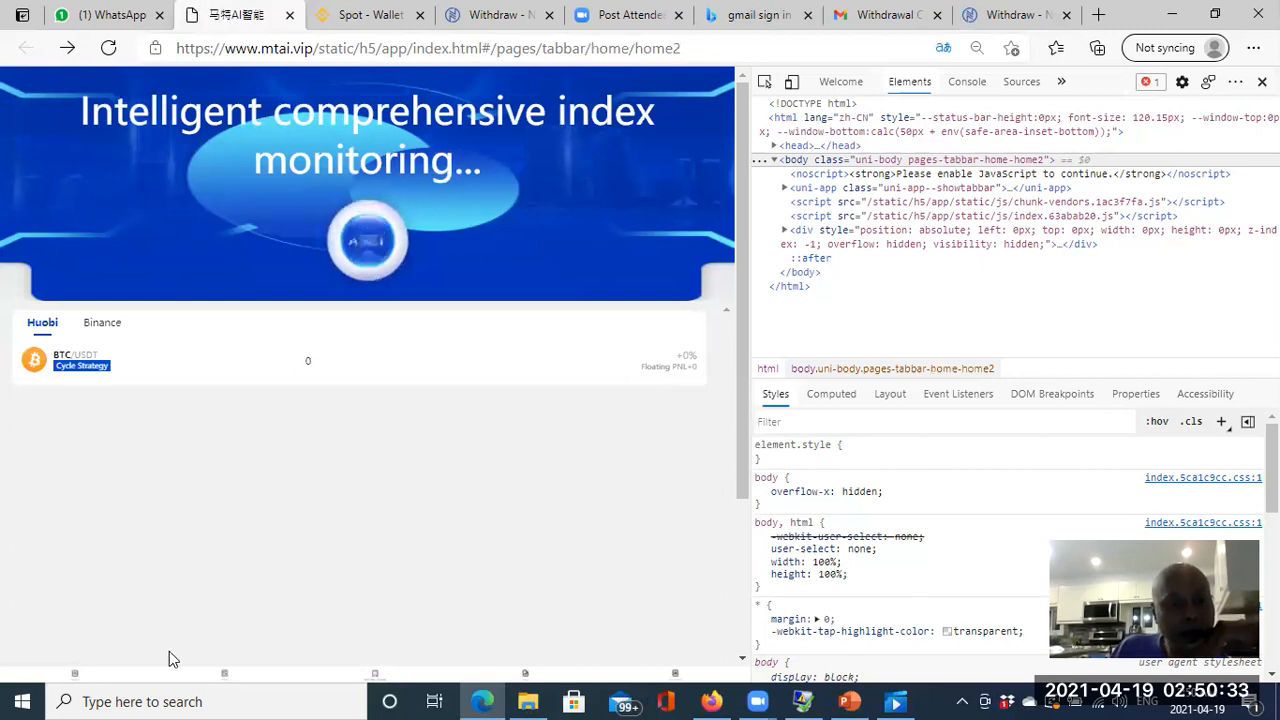
{"action": "left_click", "coordinate": [225, 675]}
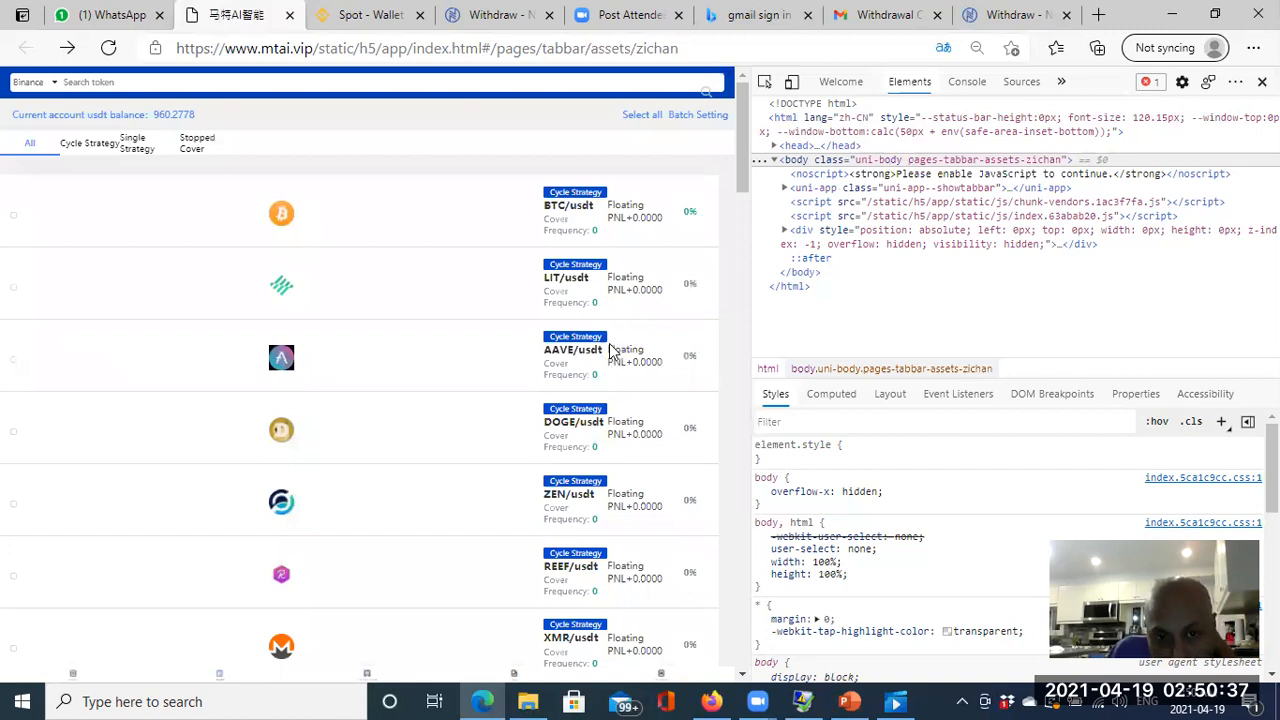
Scroll the asset strategy list and open the ETH/usdt strategy details
{"action": "scroll", "coordinate": [612, 352], "scroll_direction": "down", "scroll_amount": 1}
{"action": "scroll", "coordinate": [605, 360], "scroll_direction": "down", "scroll_amount": 3}
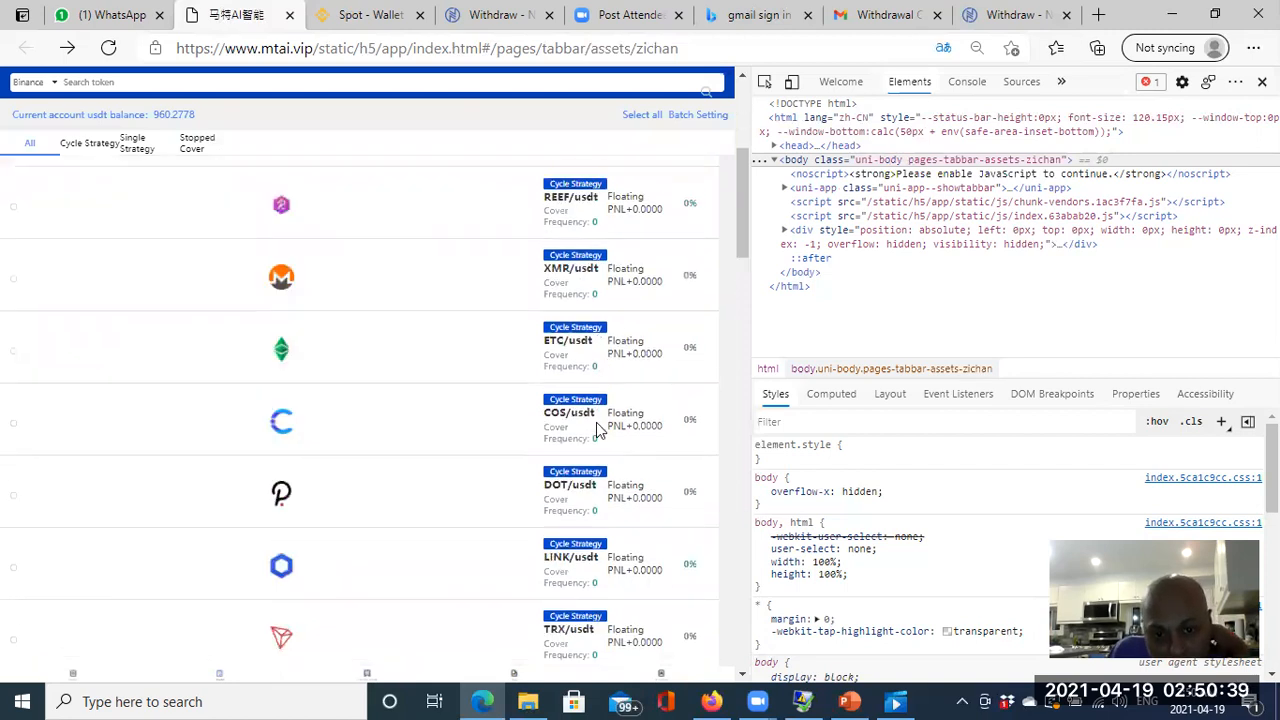
{"action": "scroll", "coordinate": [598, 430], "scroll_direction": "down", "scroll_amount": 2}
{"action": "scroll", "coordinate": [596, 428], "scroll_direction": "down", "scroll_amount": 2}
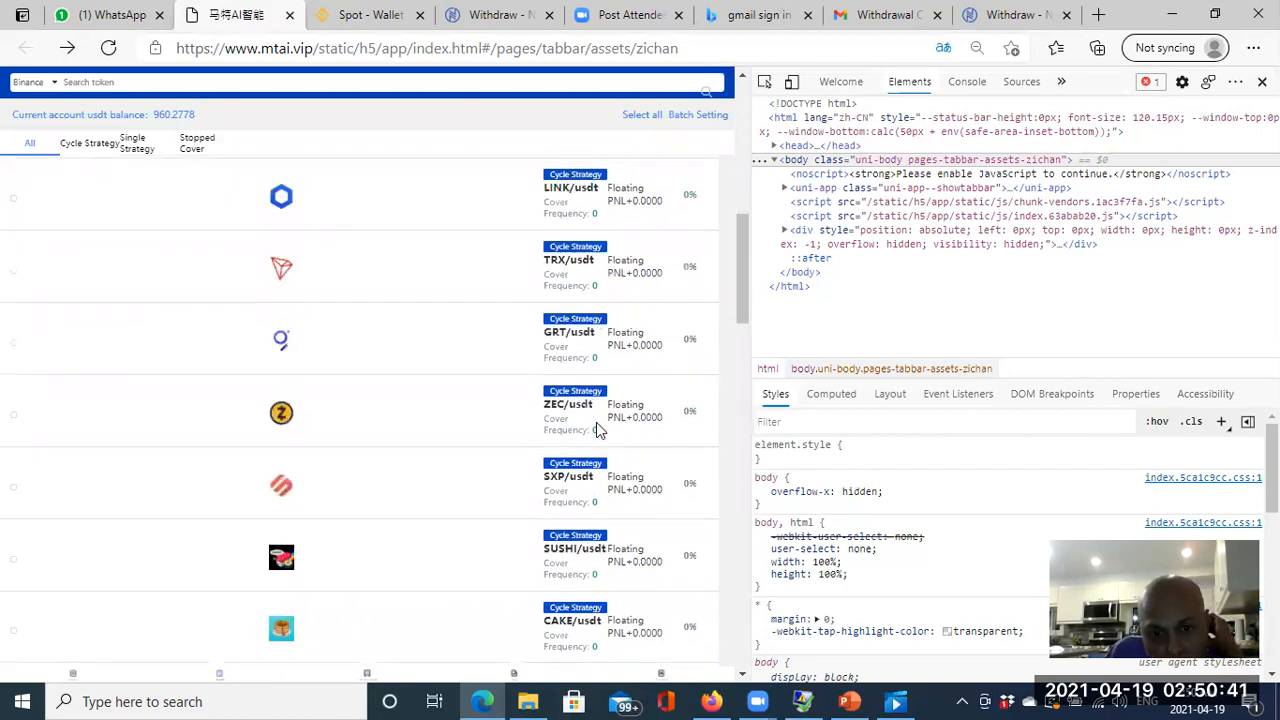
{"action": "scroll", "coordinate": [596, 422], "scroll_direction": "down", "scroll_amount": 3}
{"action": "scroll", "coordinate": [576, 330], "scroll_direction": "down", "scroll_amount": 1}
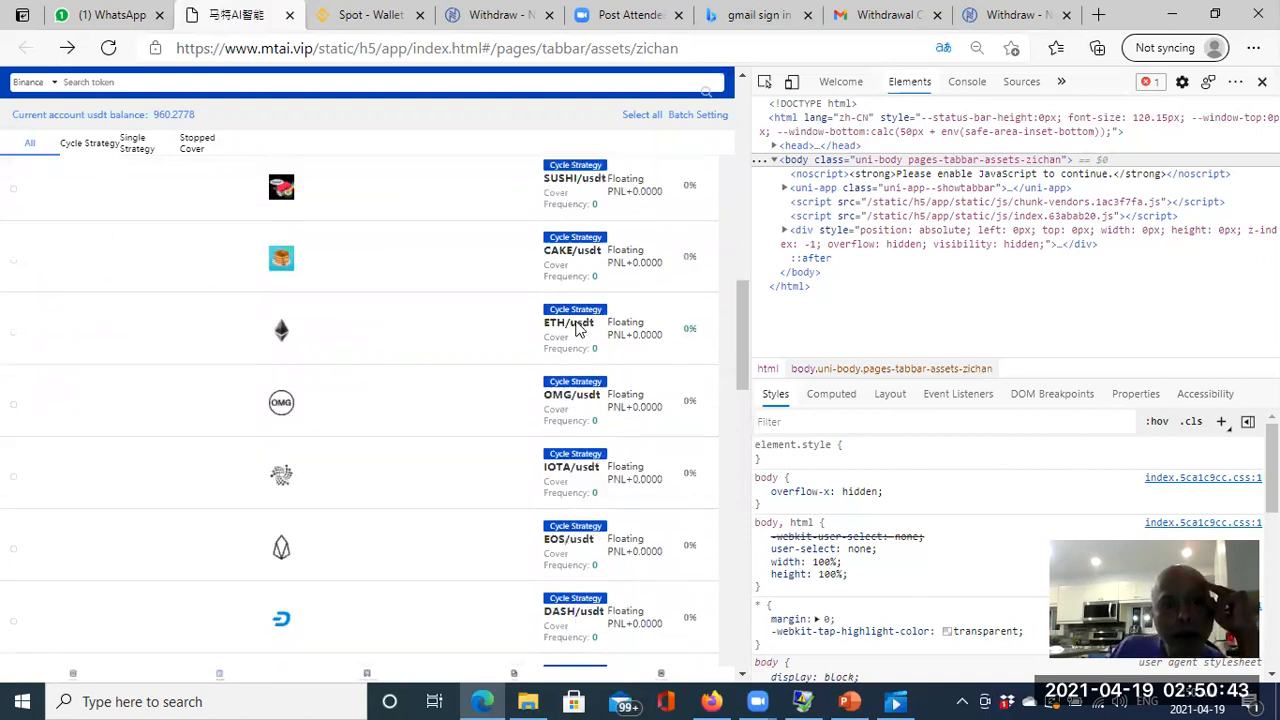
{"action": "left_click", "coordinate": [576, 330]}
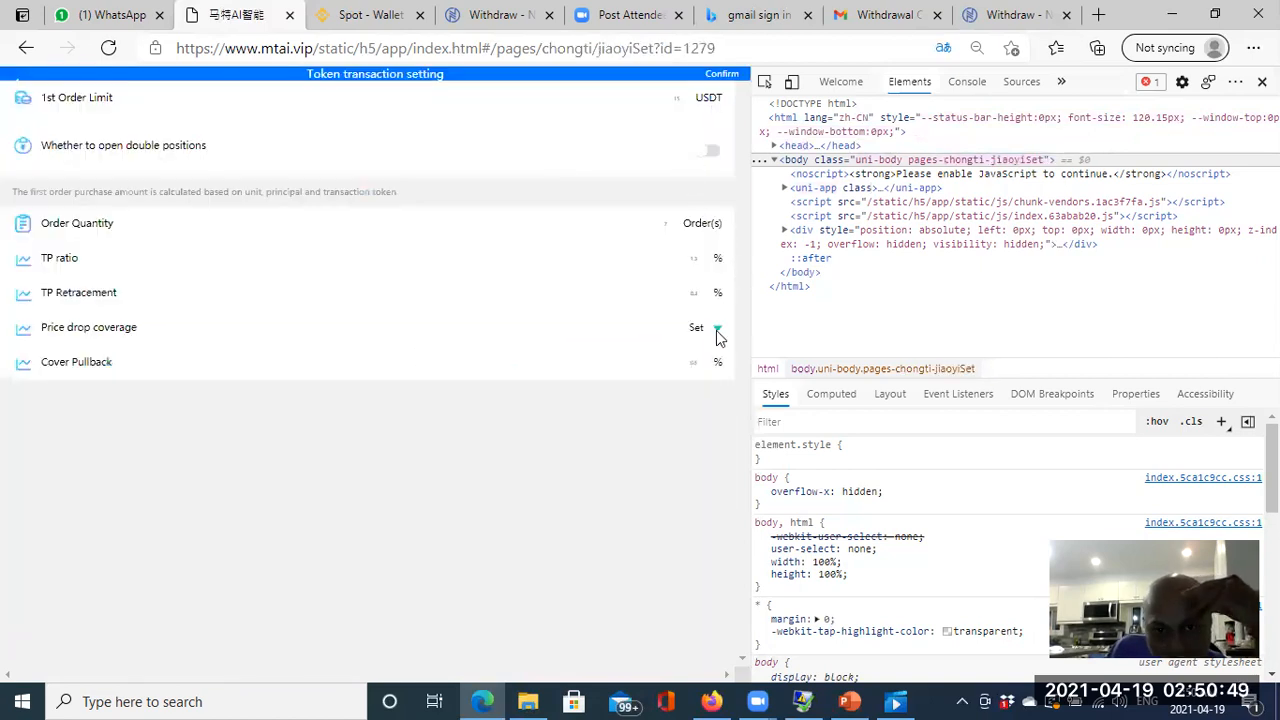
Check the 2% price drop coverage, start and confirm the ETH/USDT strategy, then go back
{"action": "left_click", "coordinate": [716, 330]}
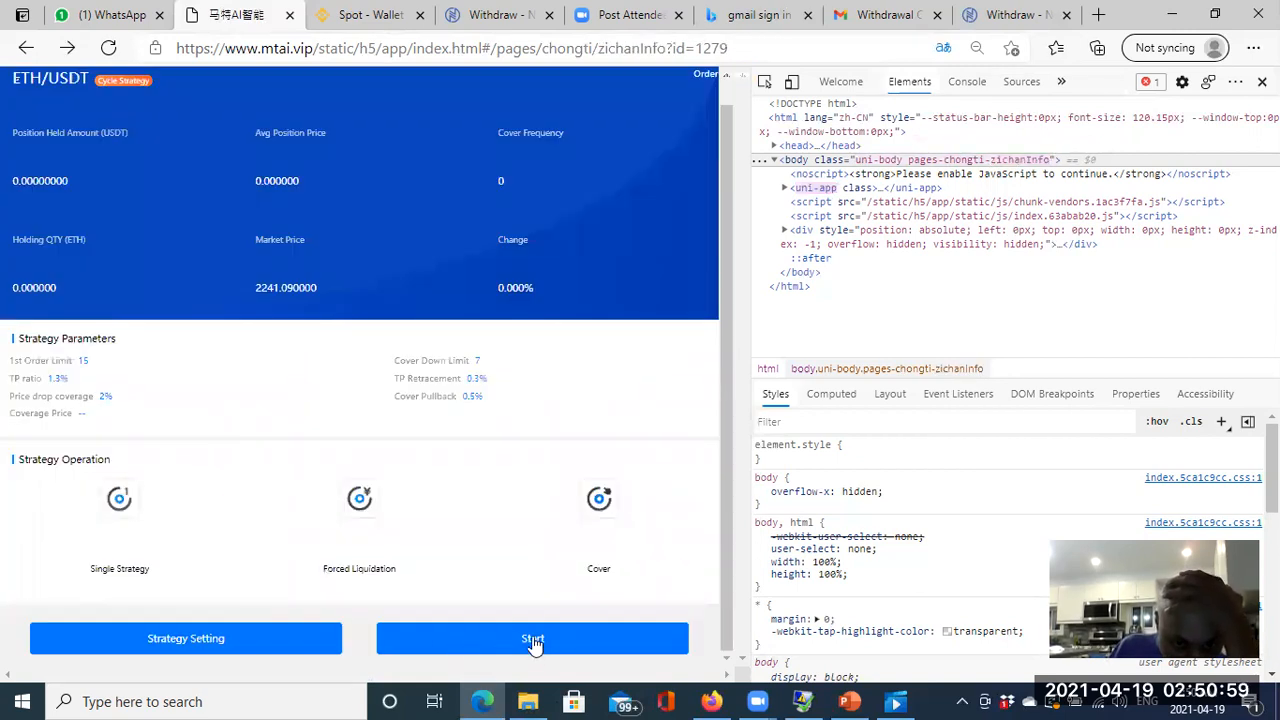
{"action": "left_click", "coordinate": [528, 640]}
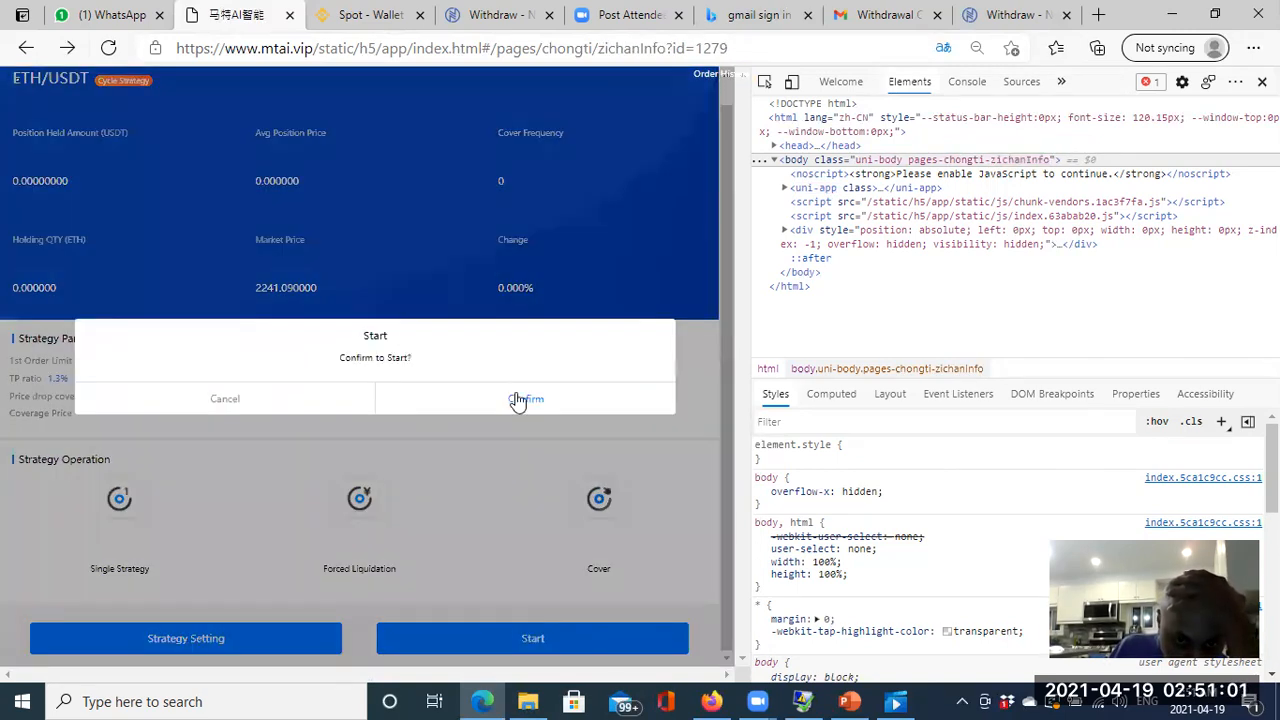
{"action": "left_click", "coordinate": [520, 396]}
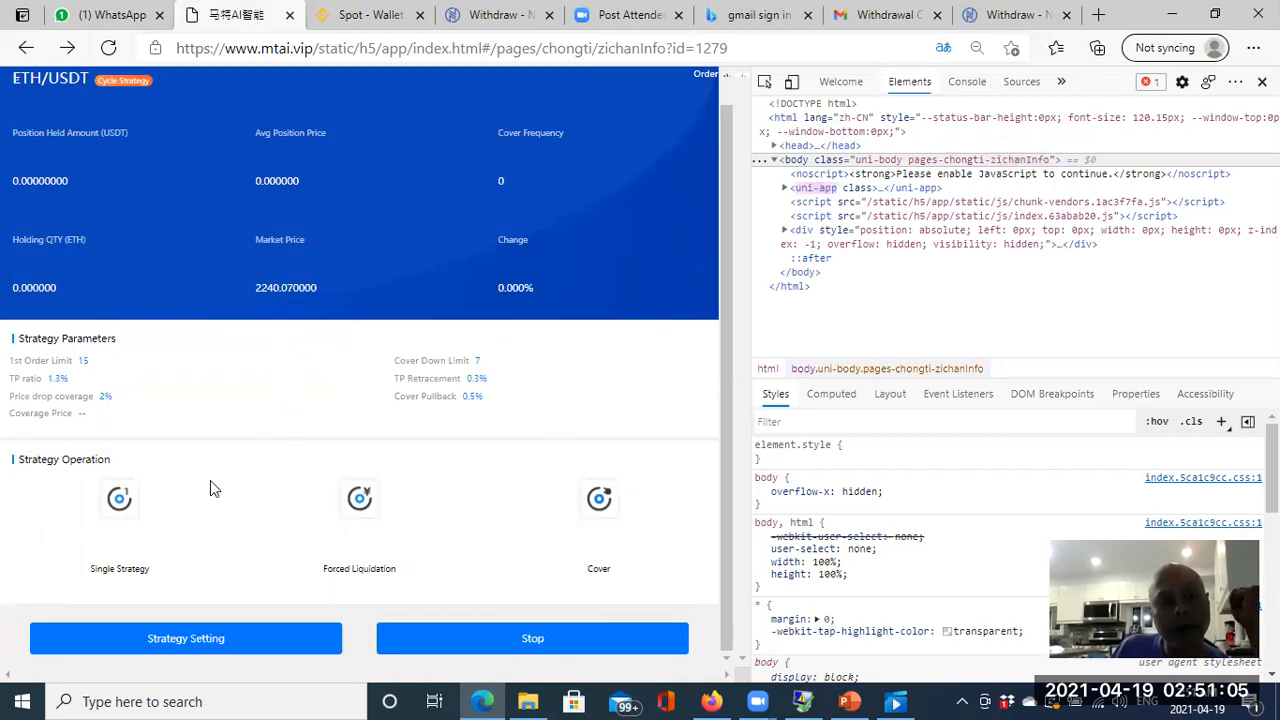
{"action": "left_click", "coordinate": [27, 53]}
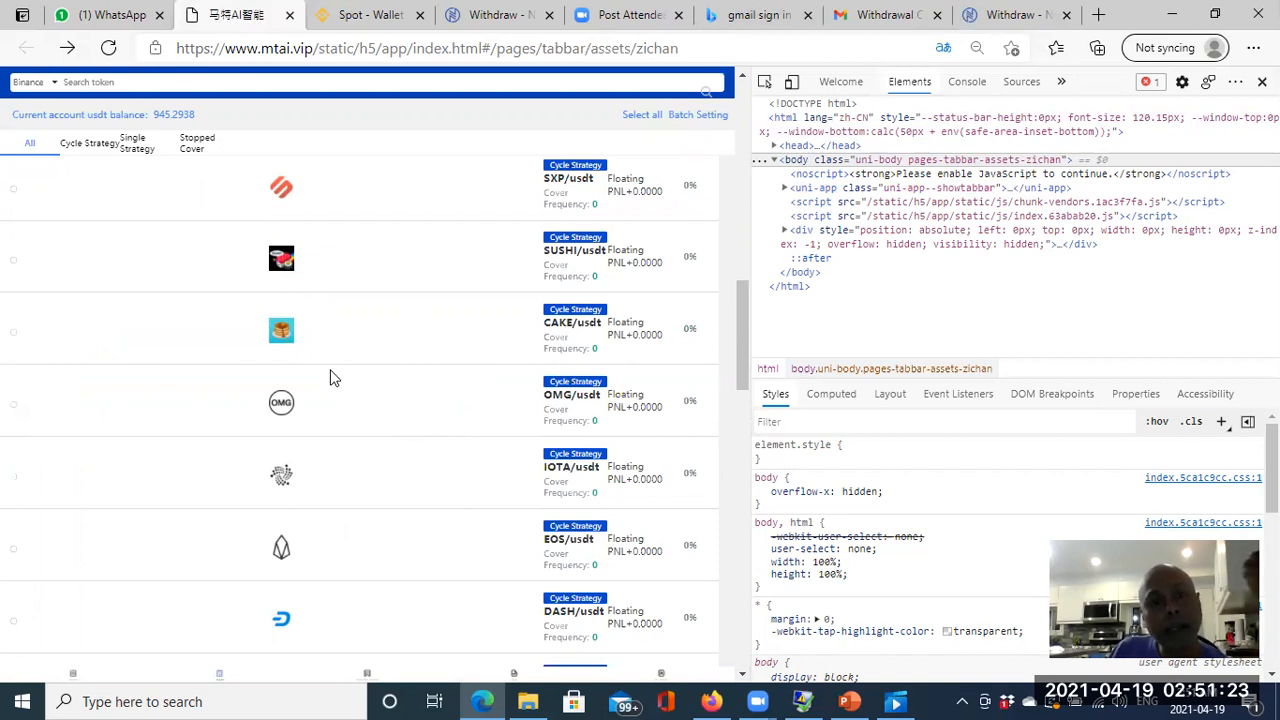
{"action": "scroll", "coordinate": [406, 345], "scroll_direction": "down", "scroll_amount": 1}
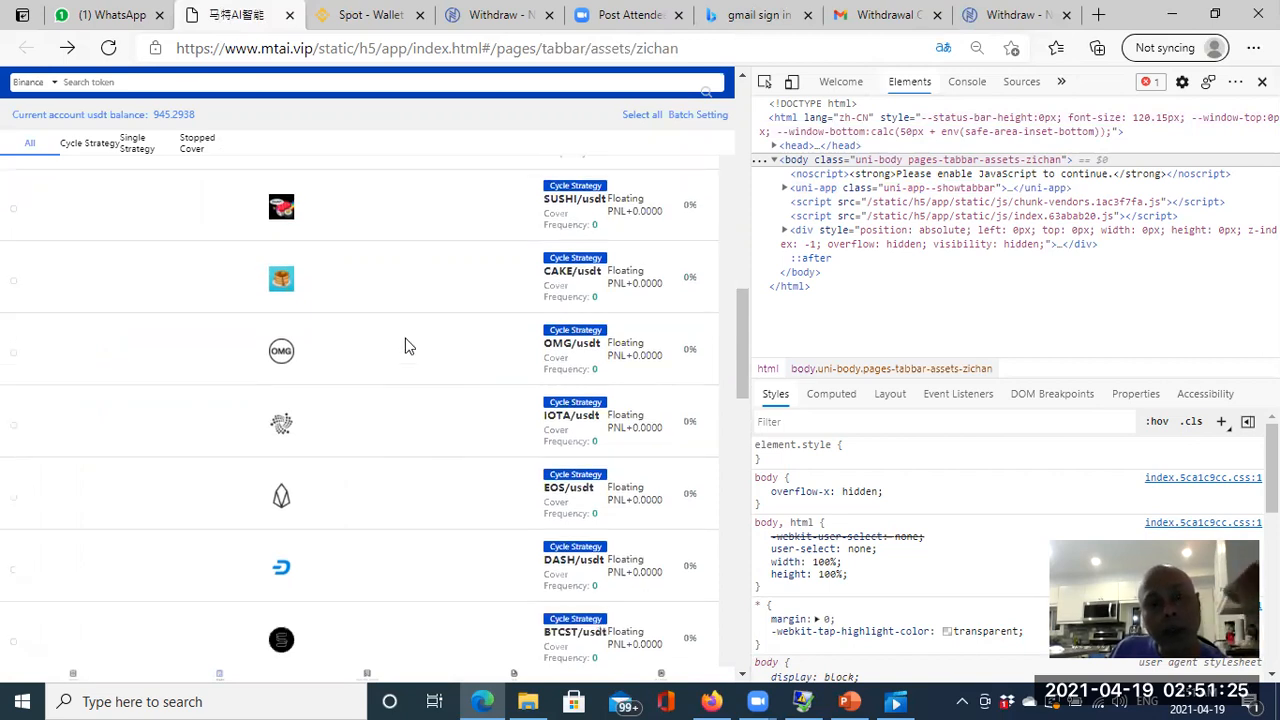
{"action": "scroll", "coordinate": [405, 345], "scroll_direction": "down", "scroll_amount": 4}
{"action": "scroll", "coordinate": [405, 343], "scroll_direction": "down", "scroll_amount": 1}
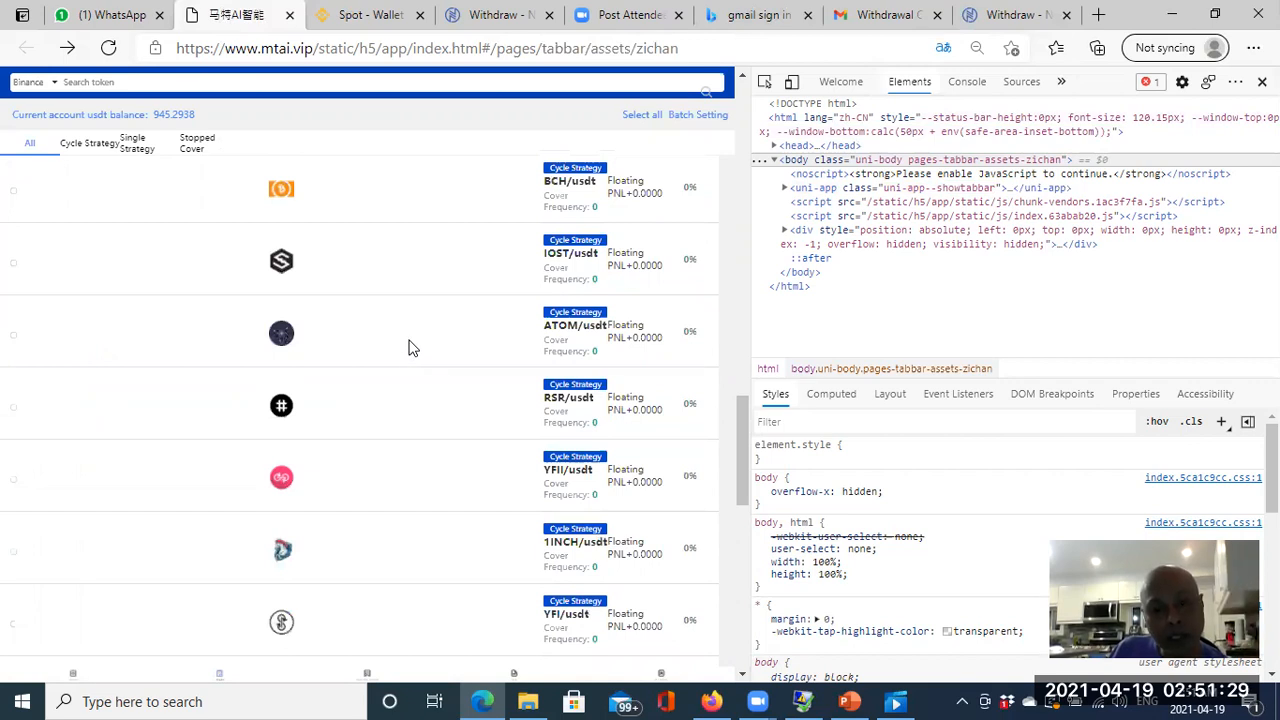
{"action": "scroll", "coordinate": [413, 349], "scroll_direction": "down", "scroll_amount": 2}
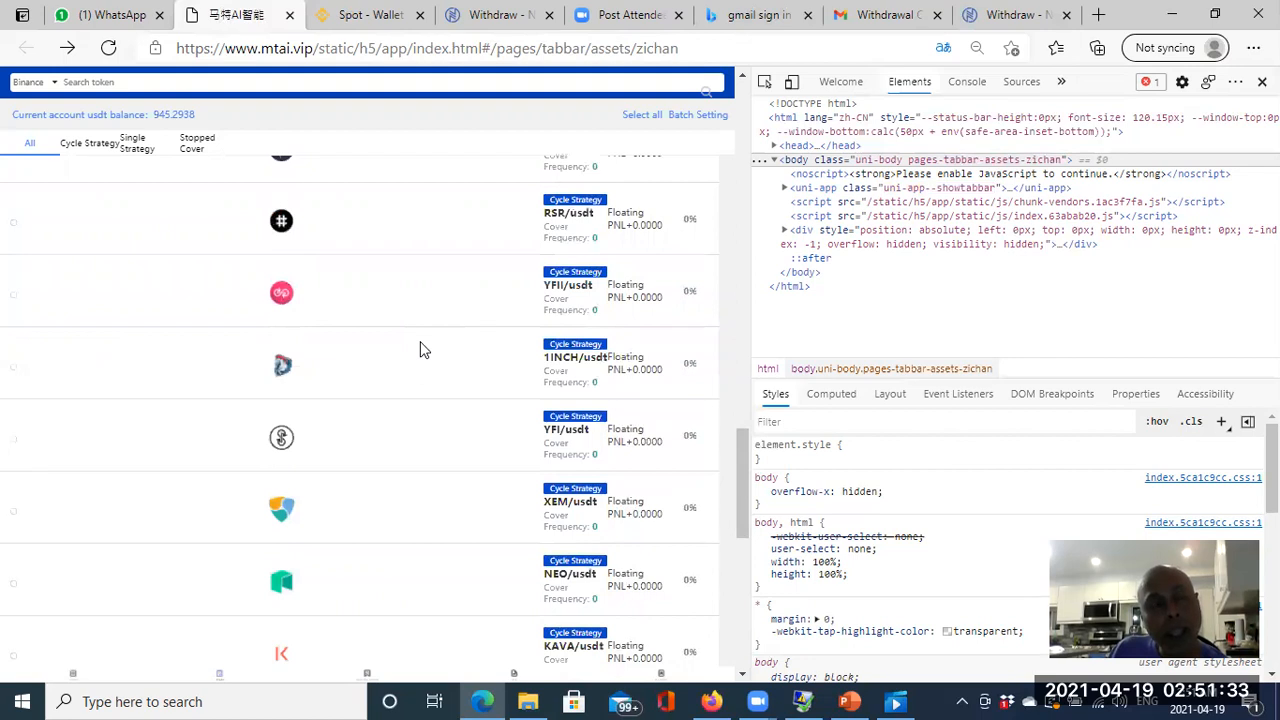
{"action": "scroll", "coordinate": [420, 349], "scroll_direction": "up", "scroll_amount": 4}
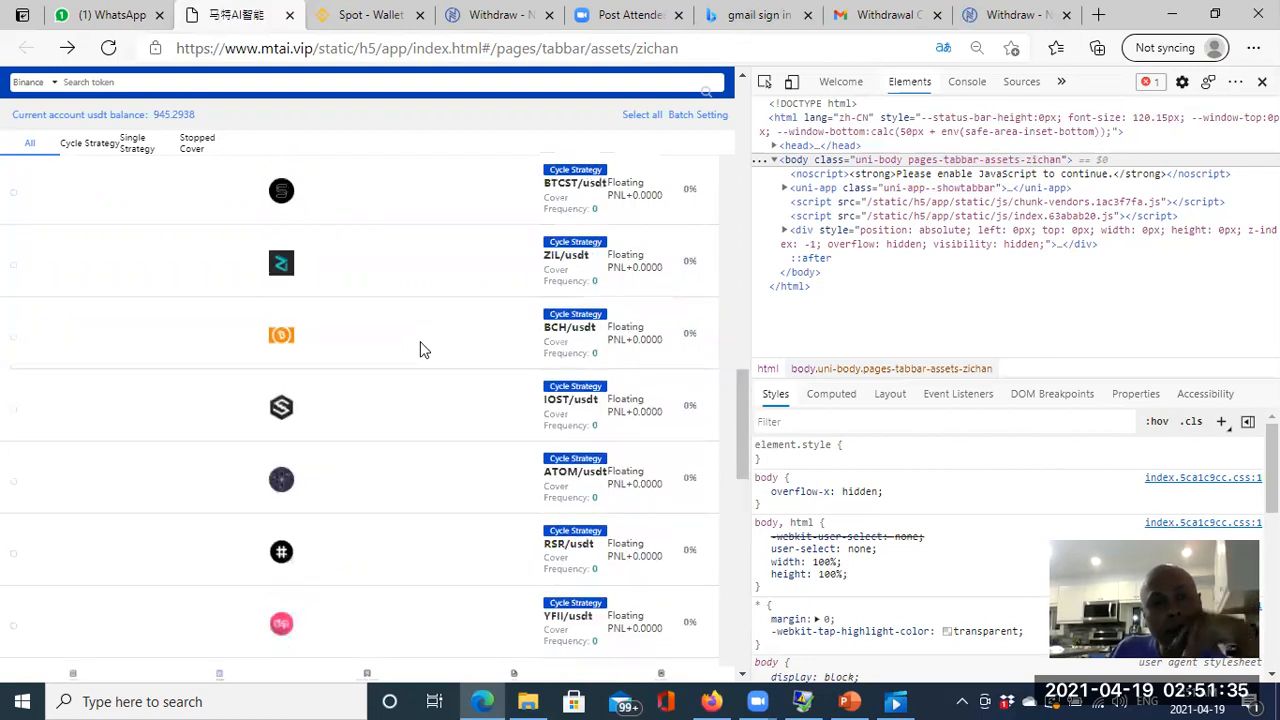
{"action": "scroll", "coordinate": [420, 349], "scroll_direction": "up", "scroll_amount": 4}
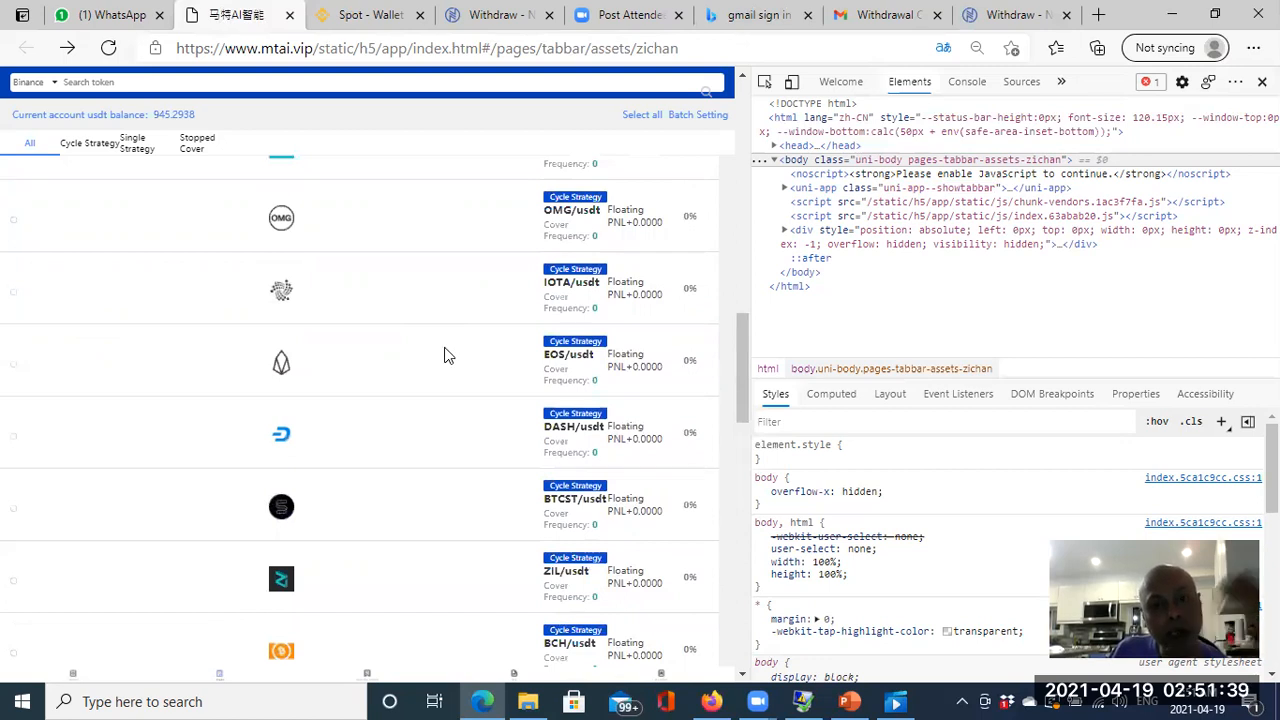
{"action": "scroll", "coordinate": [447, 356], "scroll_direction": "up", "scroll_amount": 3}
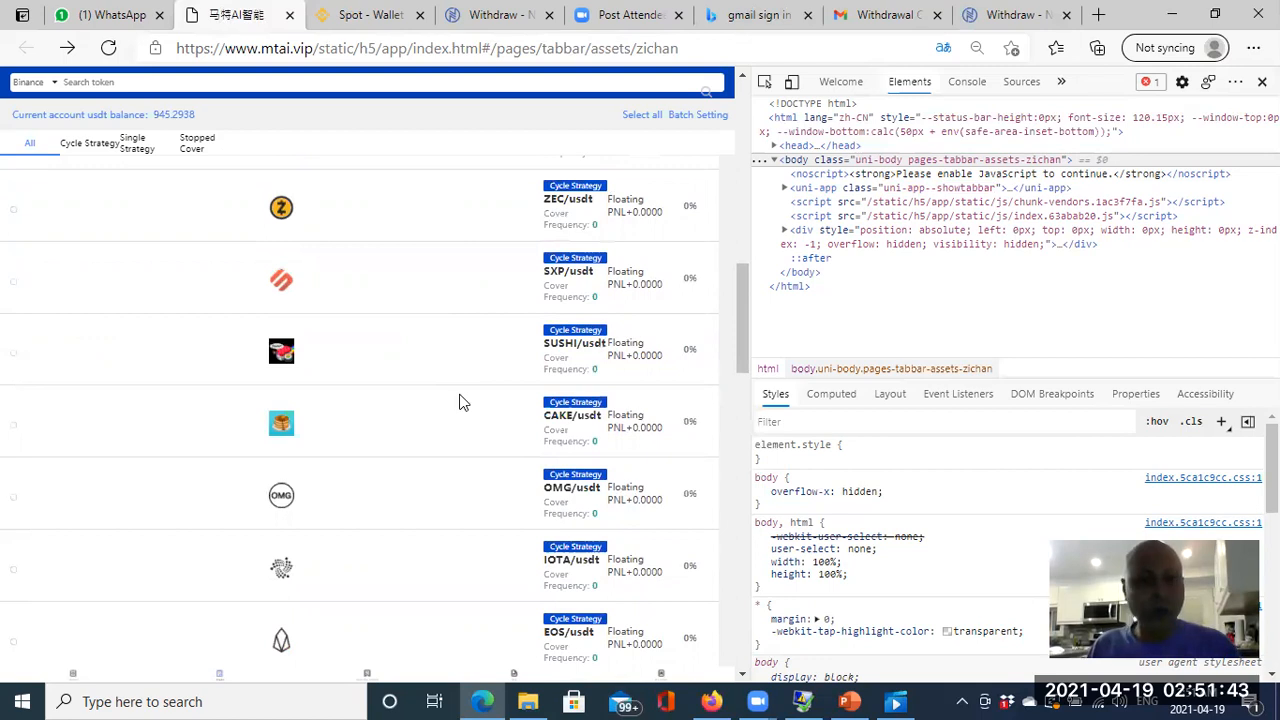
{"action": "scroll", "coordinate": [460, 403], "scroll_direction": "up", "scroll_amount": 5}
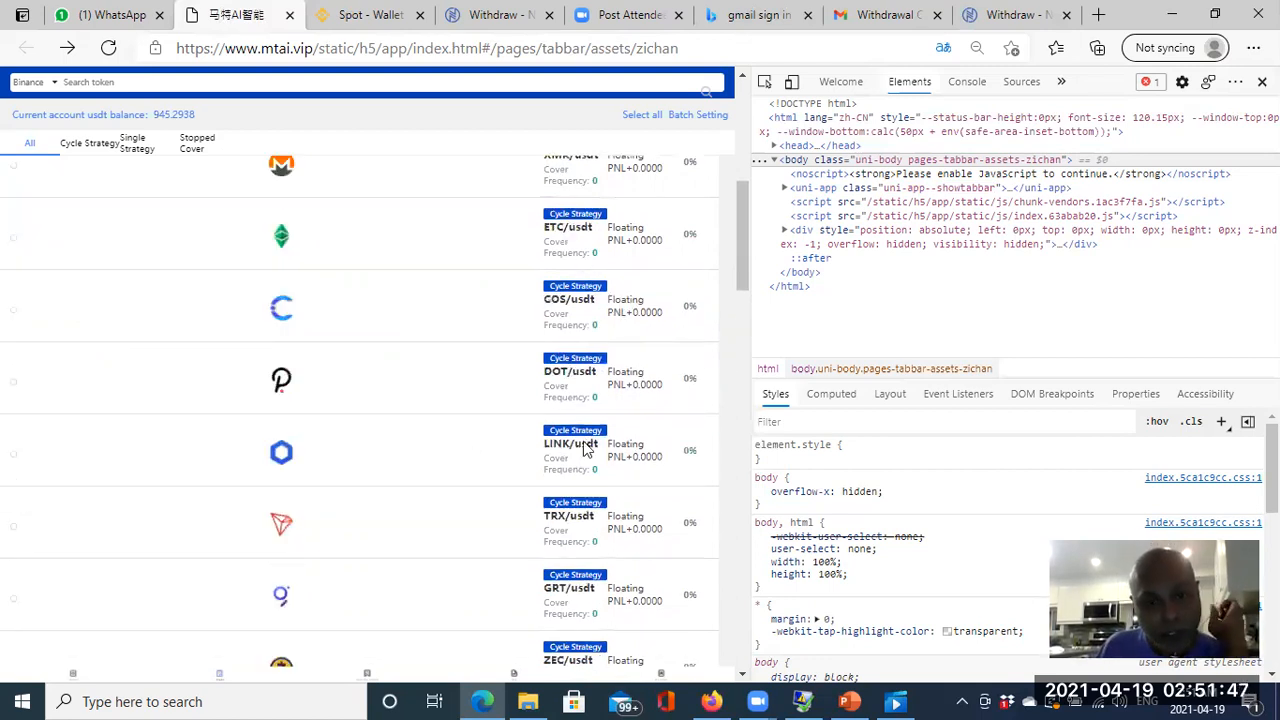
{"action": "scroll", "coordinate": [329, 365], "scroll_direction": "up", "scroll_amount": 3}
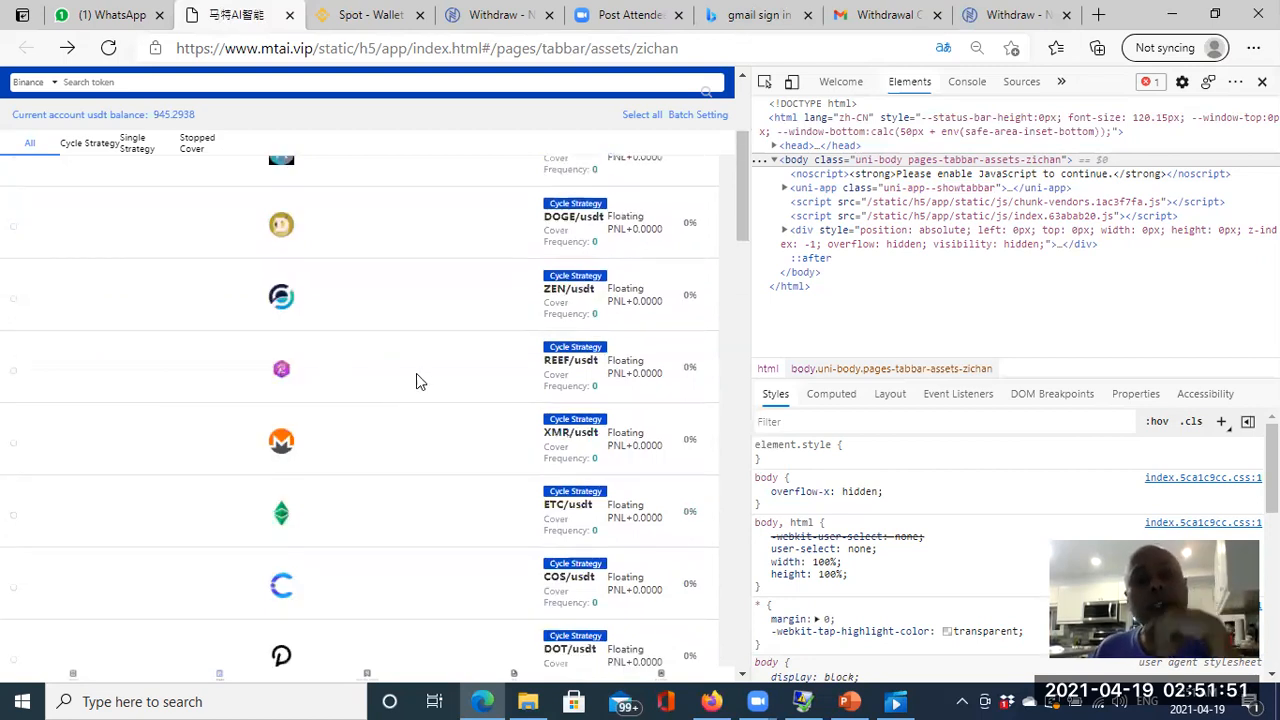
{"action": "scroll", "coordinate": [416, 374], "scroll_direction": "up", "scroll_amount": 1}
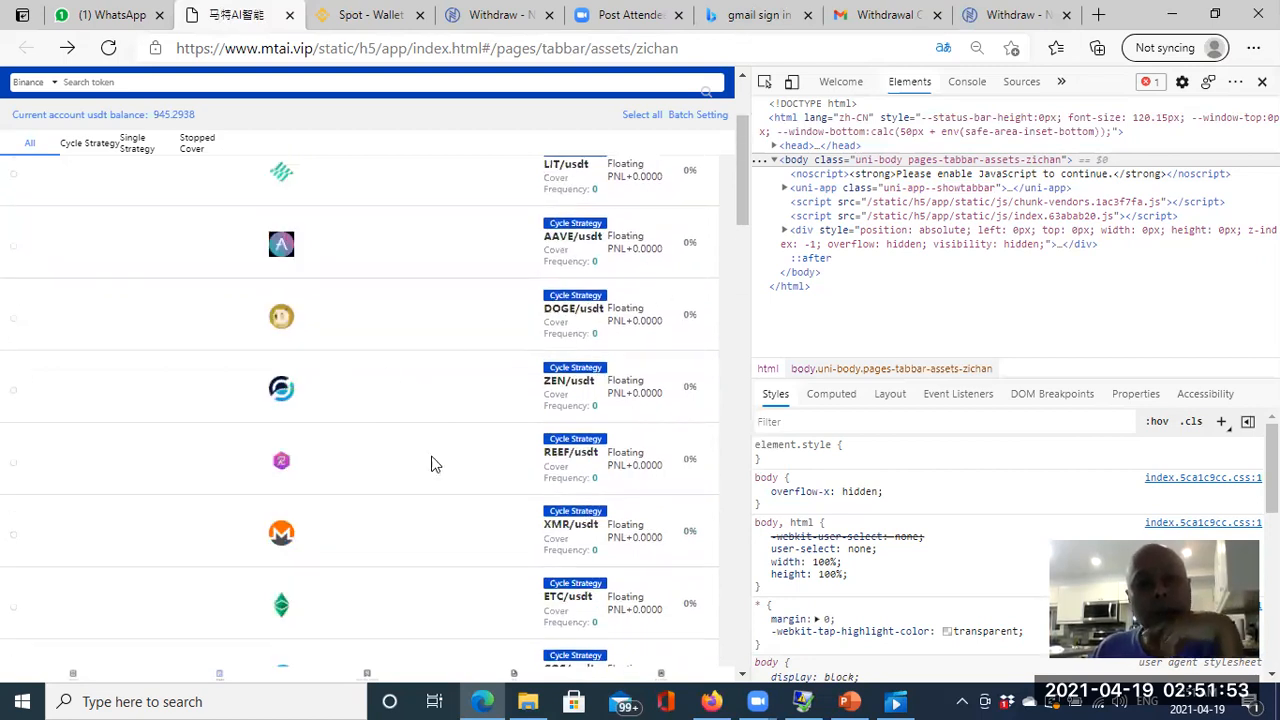
{"action": "scroll", "coordinate": [432, 463], "scroll_direction": "up", "scroll_amount": 2}
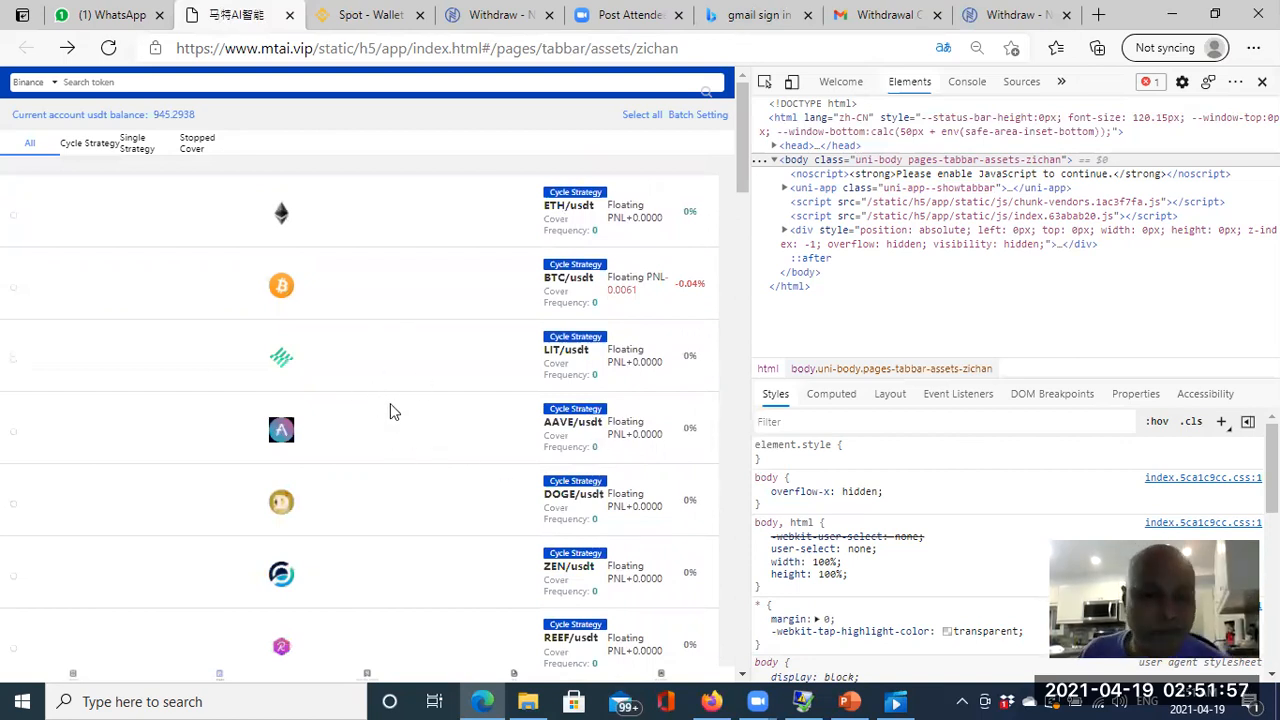
{"action": "scroll", "coordinate": [390, 410], "scroll_direction": "down", "scroll_amount": 3}
{"action": "scroll", "coordinate": [379, 405], "scroll_direction": "down", "scroll_amount": 3}
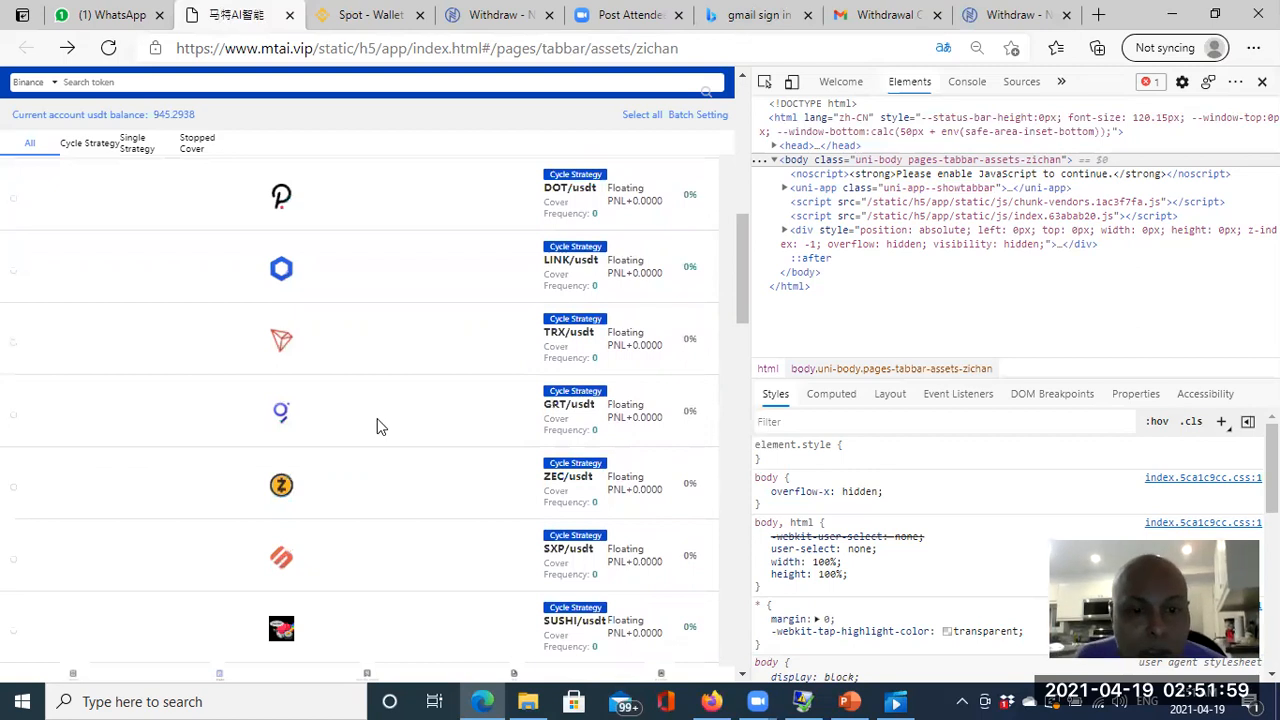
{"action": "scroll", "coordinate": [378, 415], "scroll_direction": "down", "scroll_amount": 3}
{"action": "scroll", "coordinate": [379, 420], "scroll_direction": "down", "scroll_amount": 3}
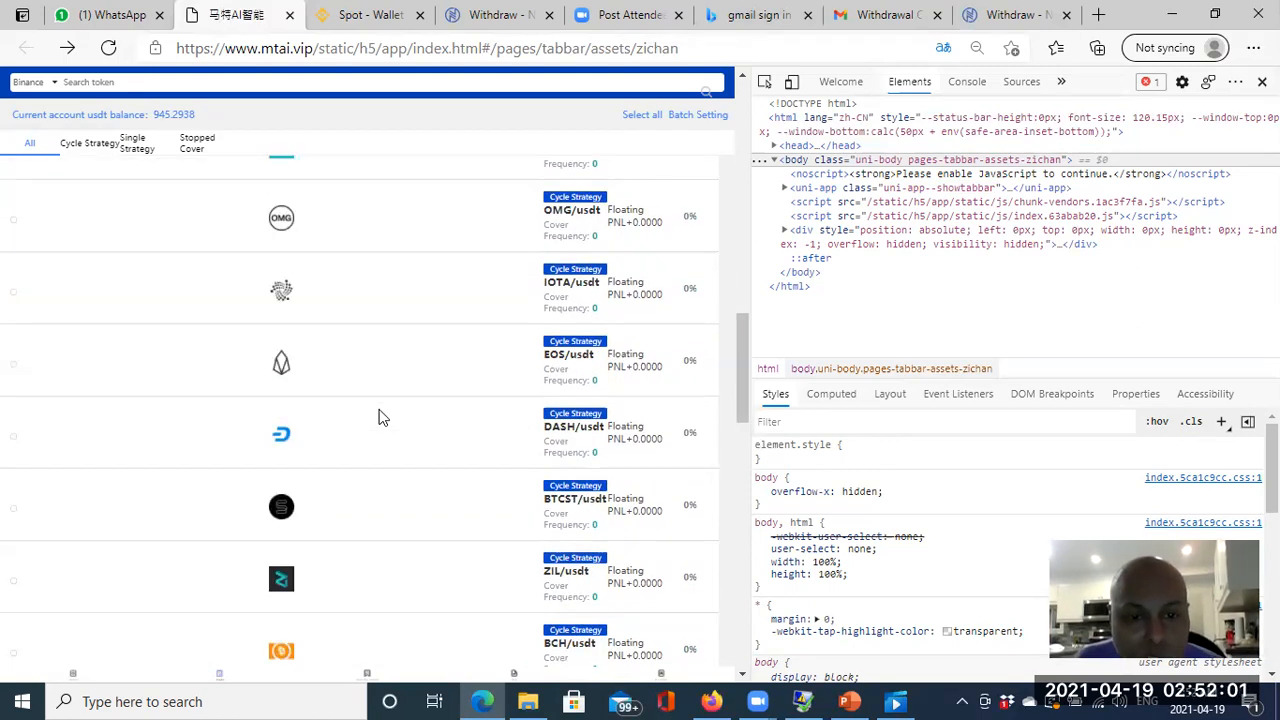
{"action": "scroll", "coordinate": [380, 414], "scroll_direction": "down", "scroll_amount": 2}
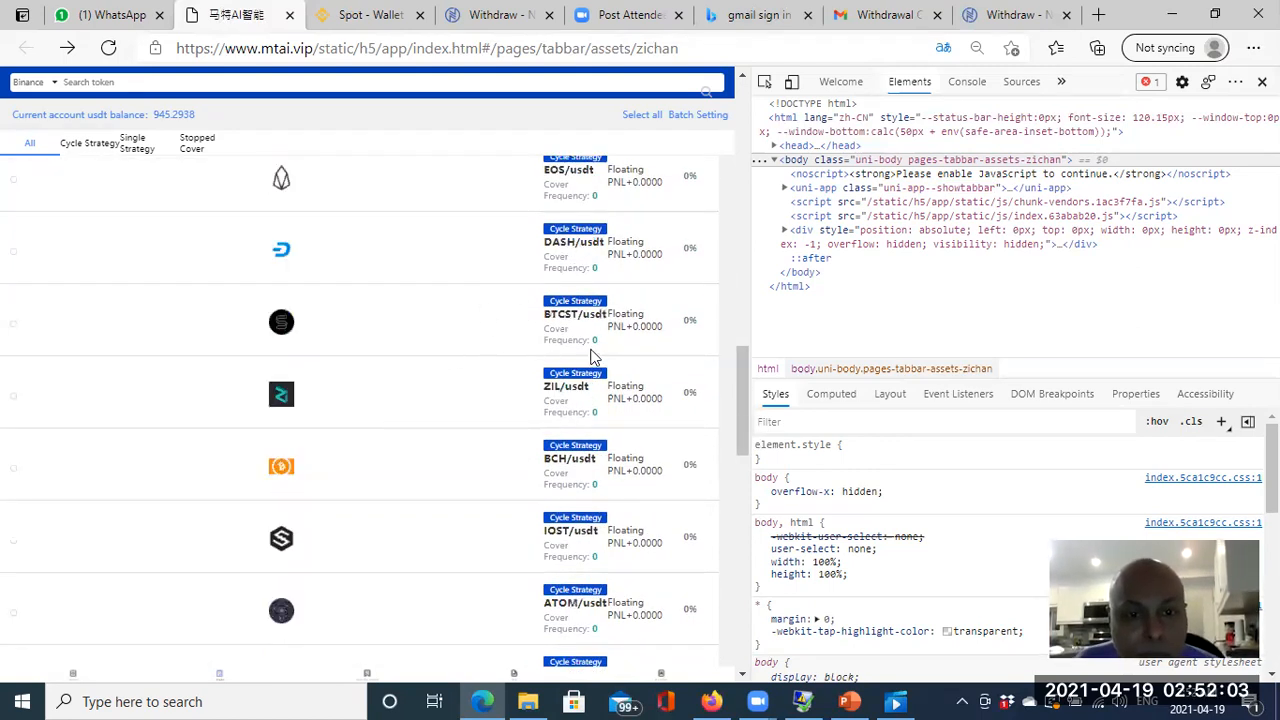
{"action": "scroll", "coordinate": [440, 370], "scroll_direction": "down", "scroll_amount": 1}
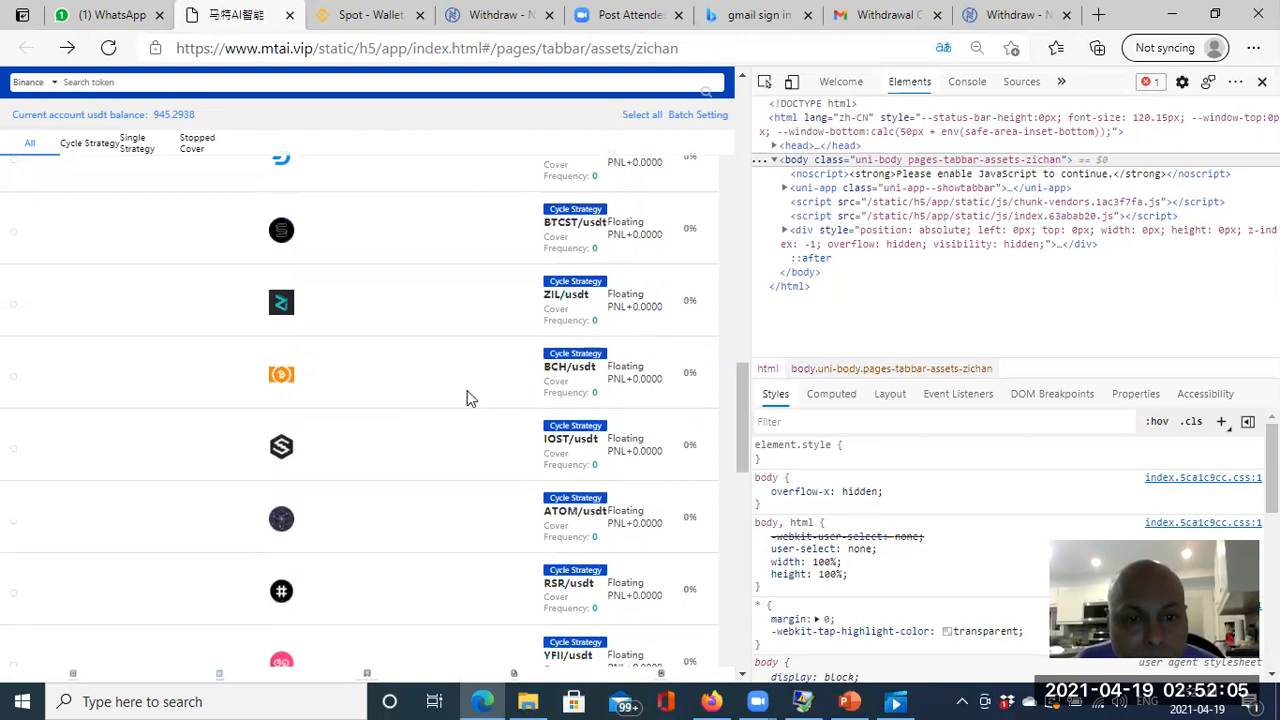
{"action": "scroll", "coordinate": [470, 398], "scroll_direction": "down", "scroll_amount": 3}
{"action": "scroll", "coordinate": [470, 390], "scroll_direction": "down", "scroll_amount": 1}
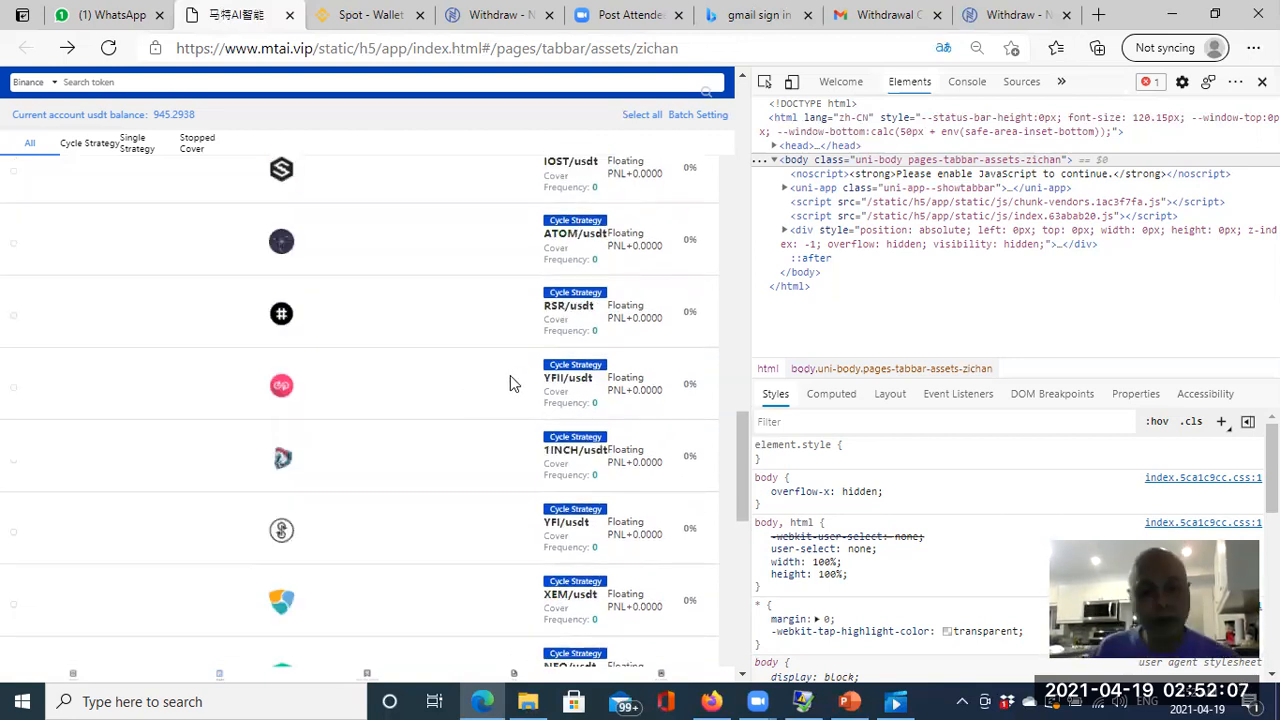
{"action": "scroll", "coordinate": [510, 375], "scroll_direction": "down", "scroll_amount": 2}
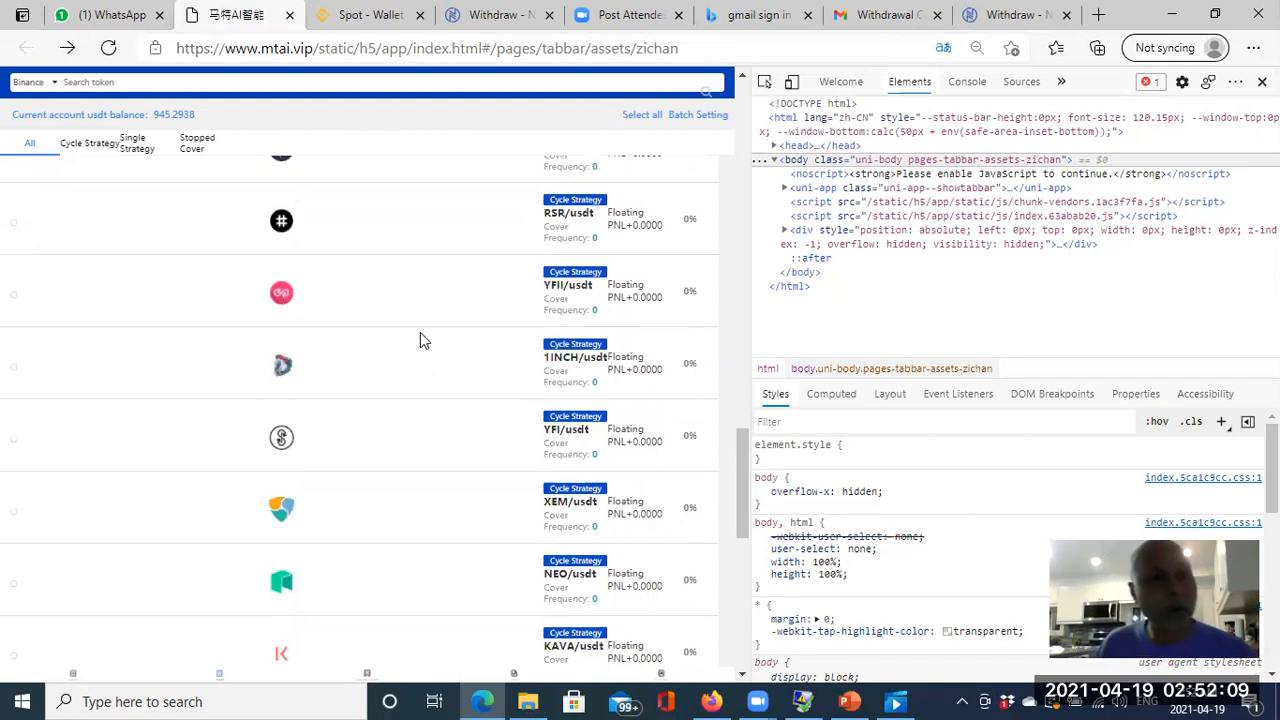
{"action": "scroll", "coordinate": [420, 335], "scroll_direction": "up", "scroll_amount": 2}
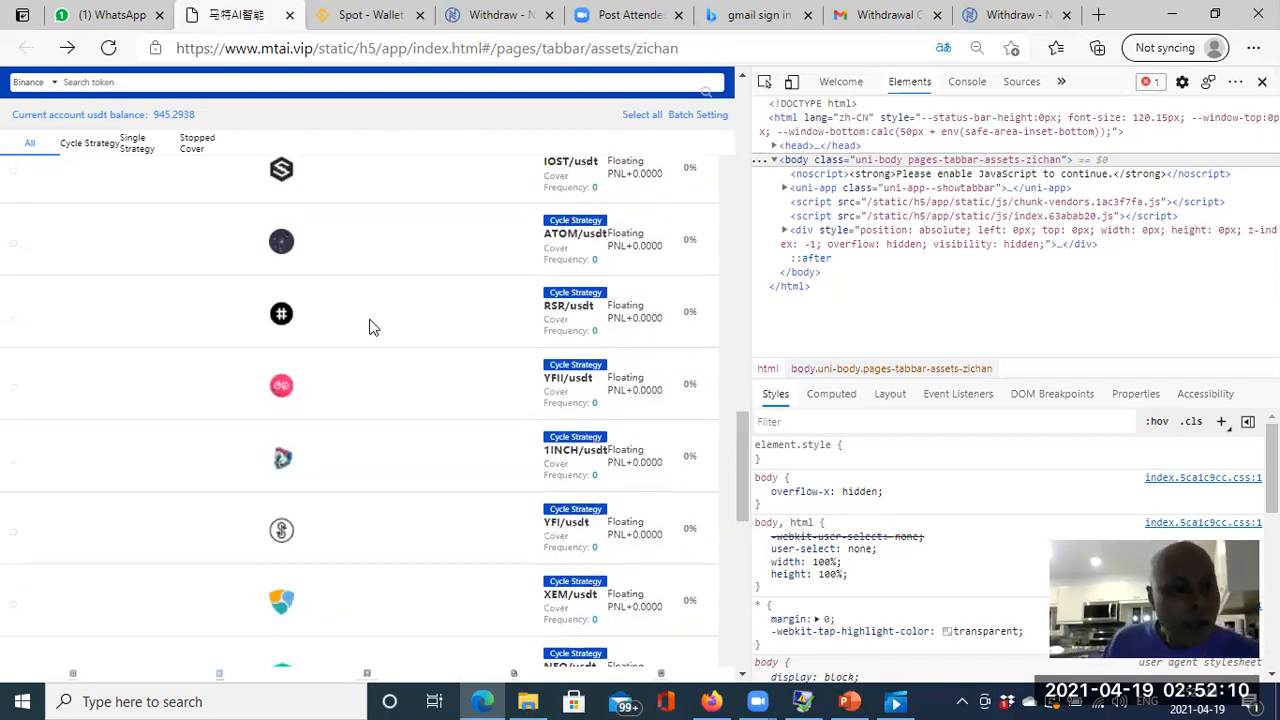
Look at the E-Ledger profit page from the home page, then return home
{"action": "left_click", "coordinate": [72, 676]}
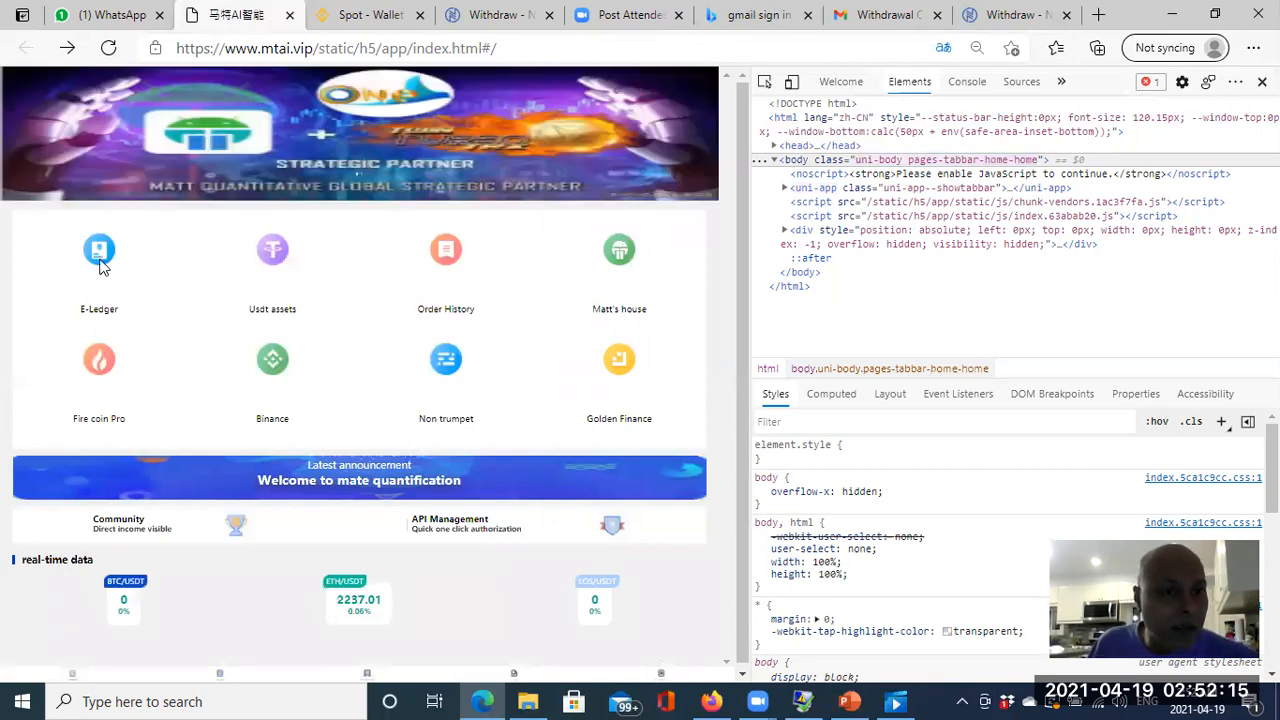
{"action": "left_click", "coordinate": [99, 260]}
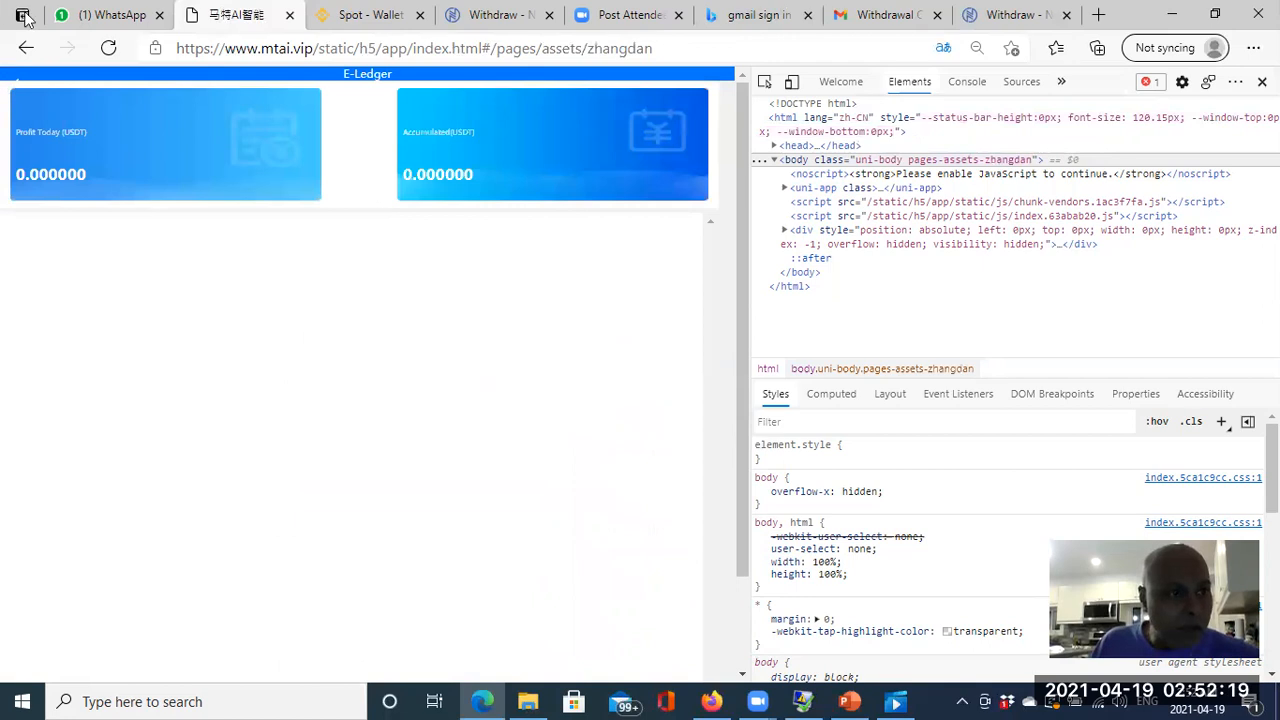
{"action": "left_click", "coordinate": [26, 48]}
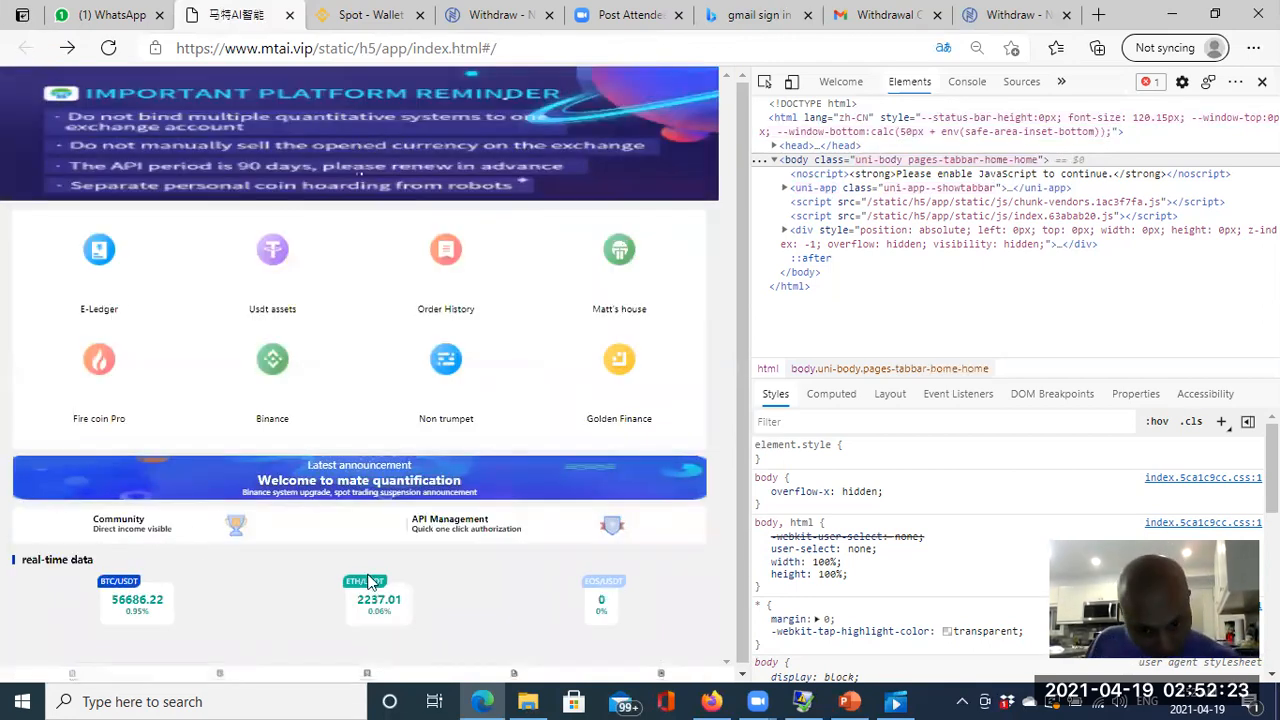
Copy the invitation code from the Share page under Mine, then return to the account menu
{"action": "left_click", "coordinate": [662, 675]}
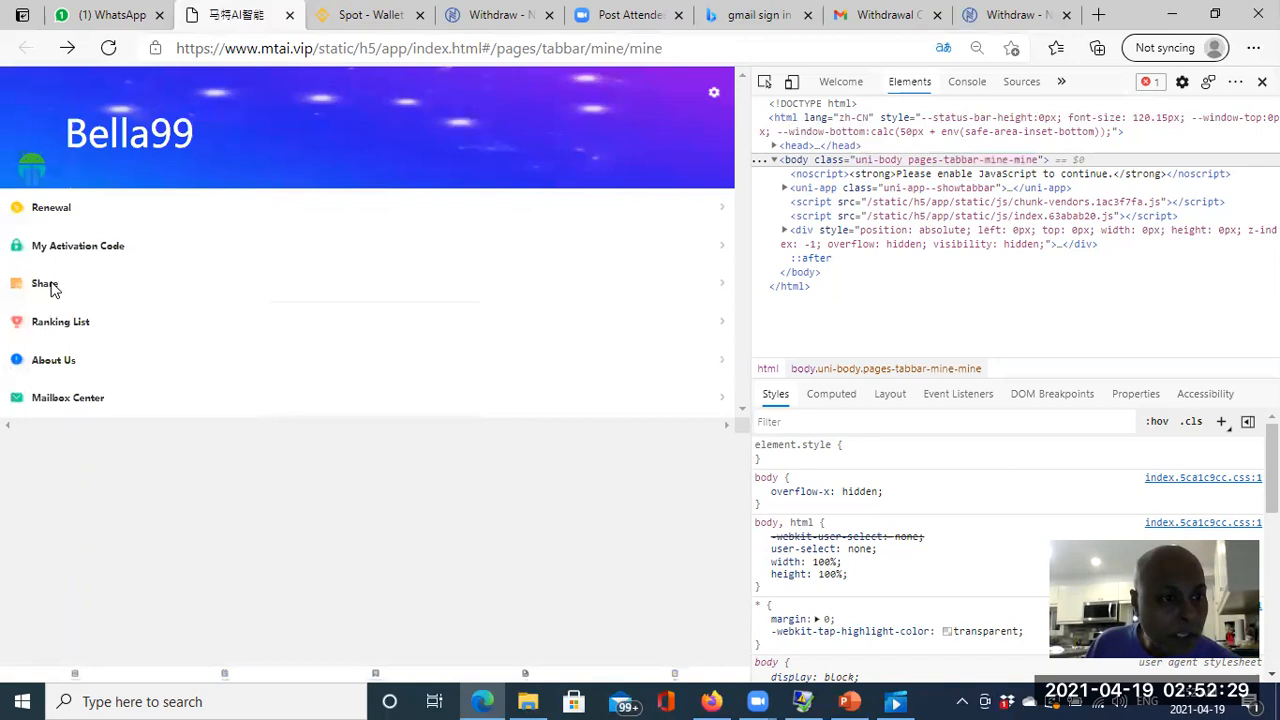
{"action": "left_click", "coordinate": [45, 285]}
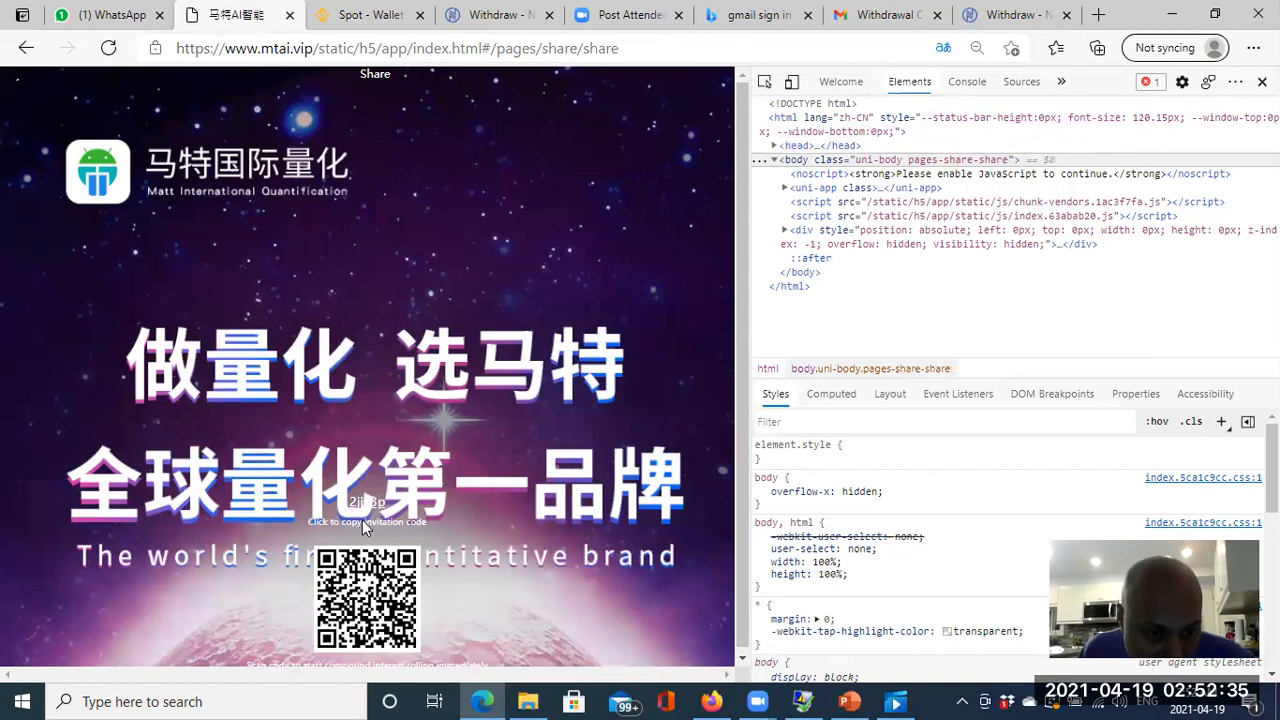
{"action": "left_click", "coordinate": [364, 524]}
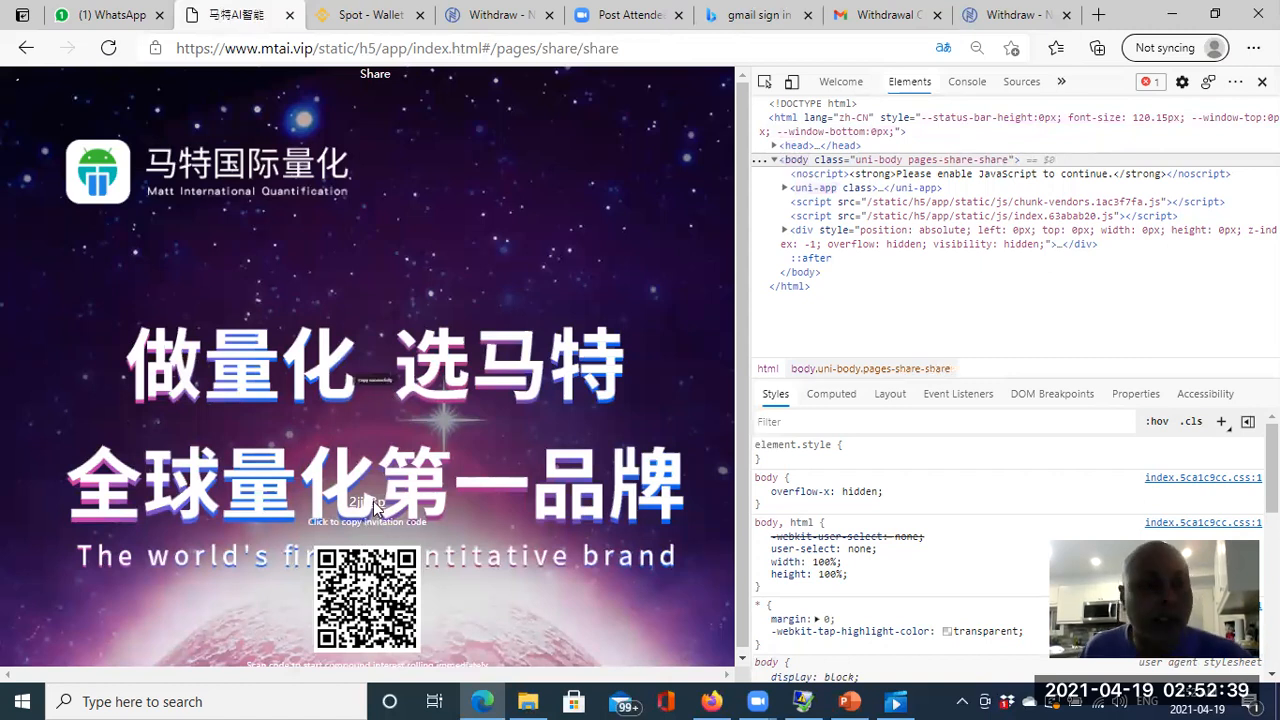
{"action": "left_click", "coordinate": [25, 50]}
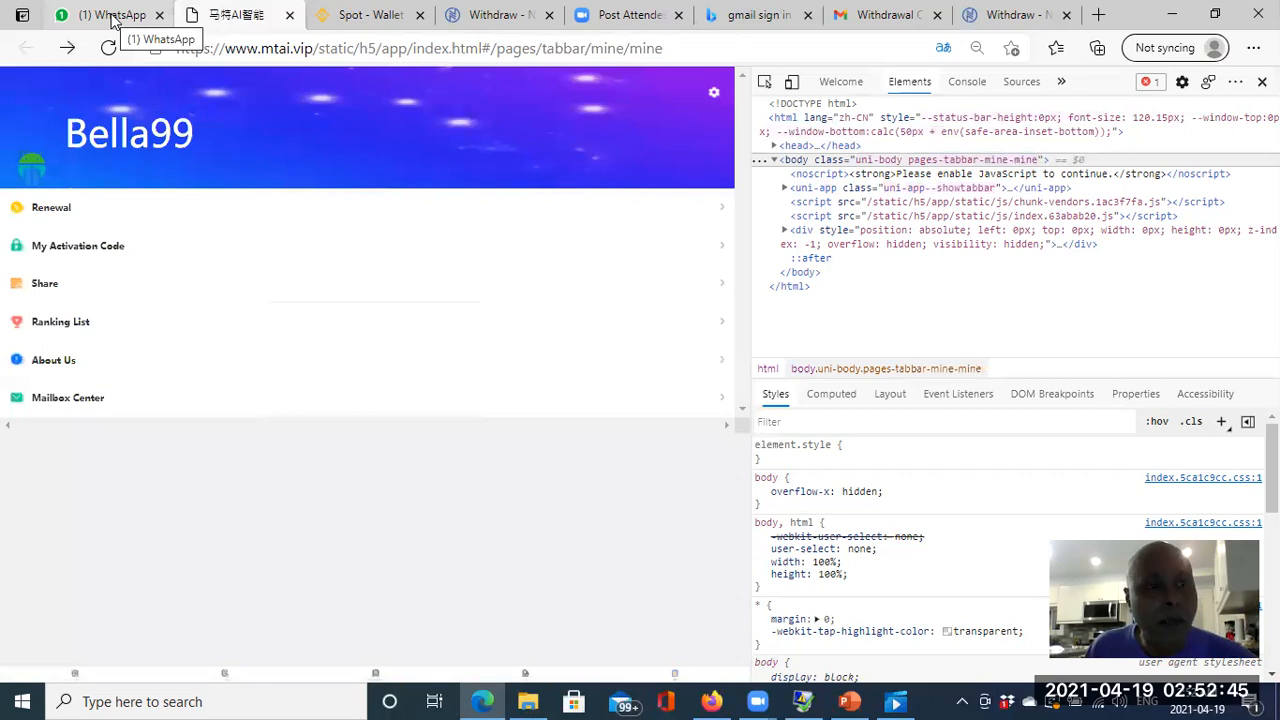
{"action": "left_click", "coordinate": [112, 20]}
{"action": "left_click", "coordinate": [222, 20]}
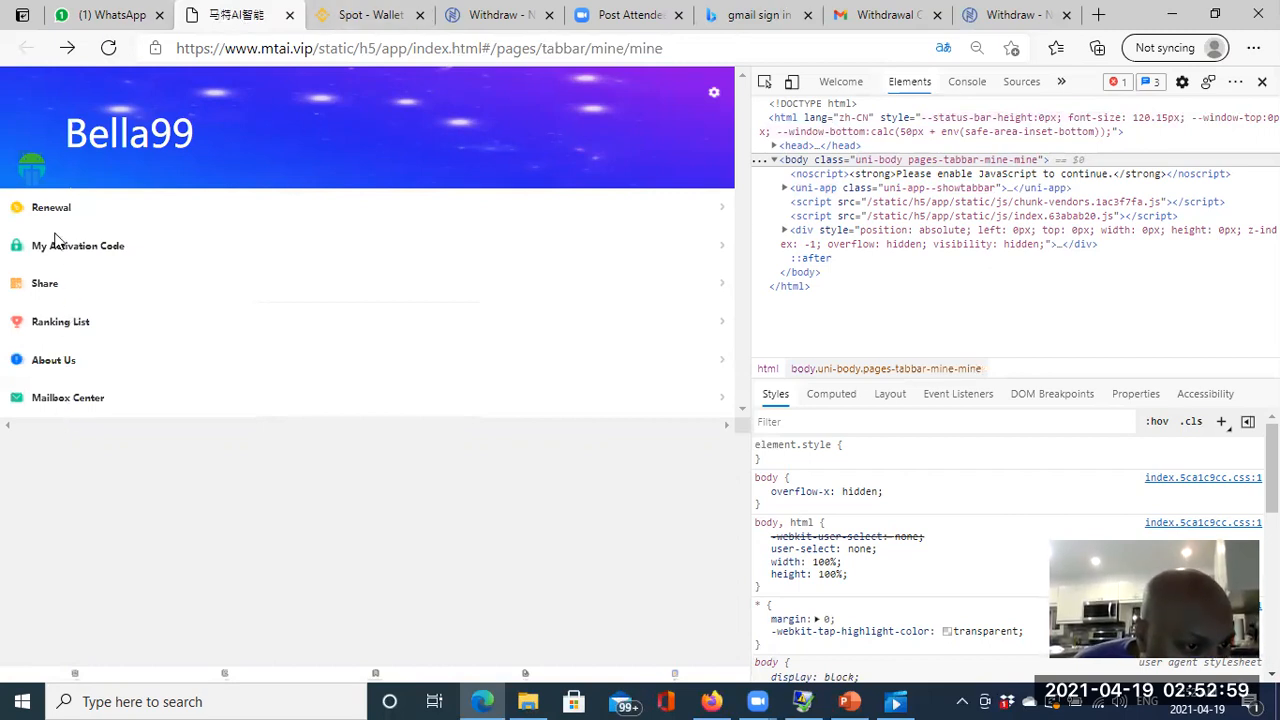
{"action": "left_click", "coordinate": [68, 331]}
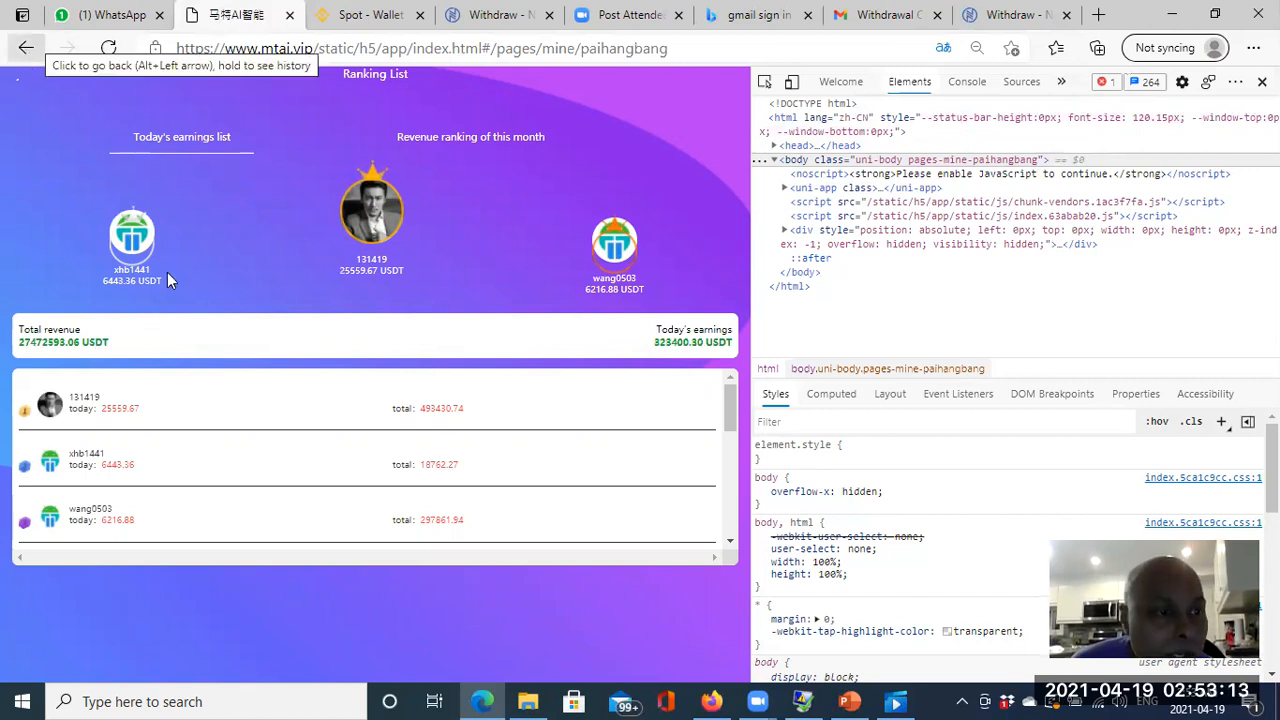
{"action": "key", "text": "alt+Left"}
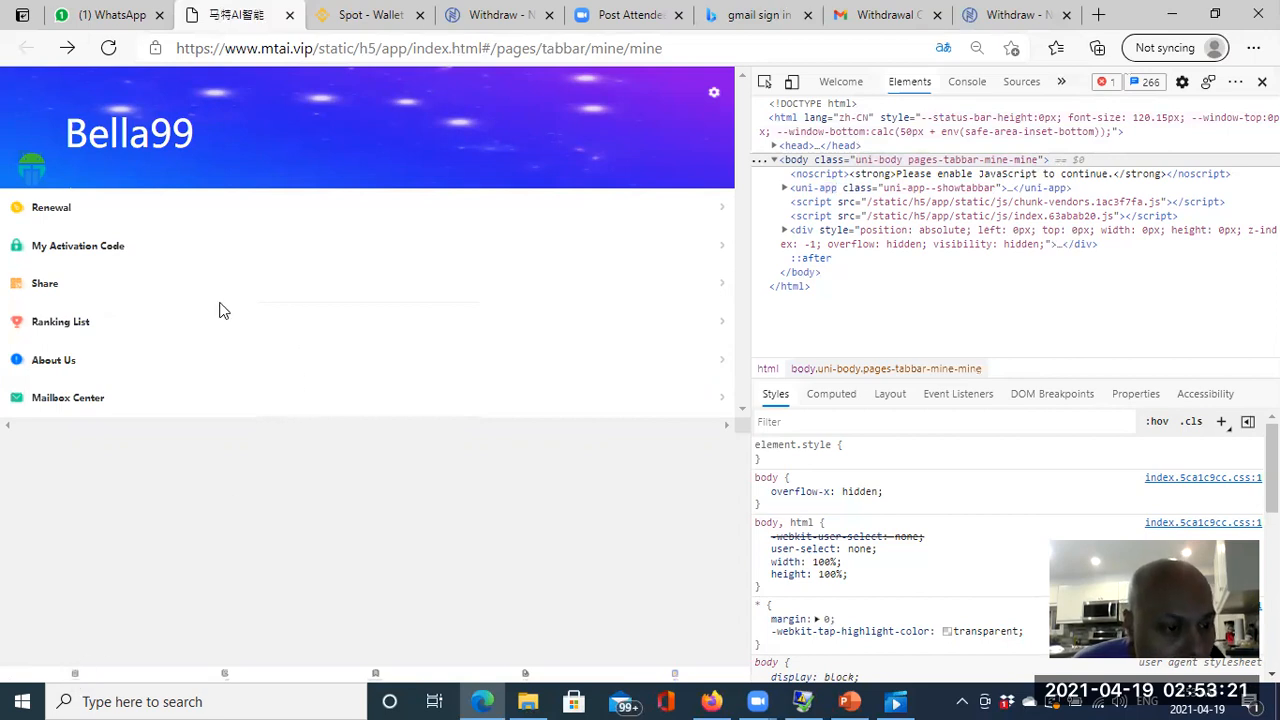
Review Community stats: zero direct referrals and community members, all profits 0.0000, then return home
{"action": "left_click", "coordinate": [75, 674]}
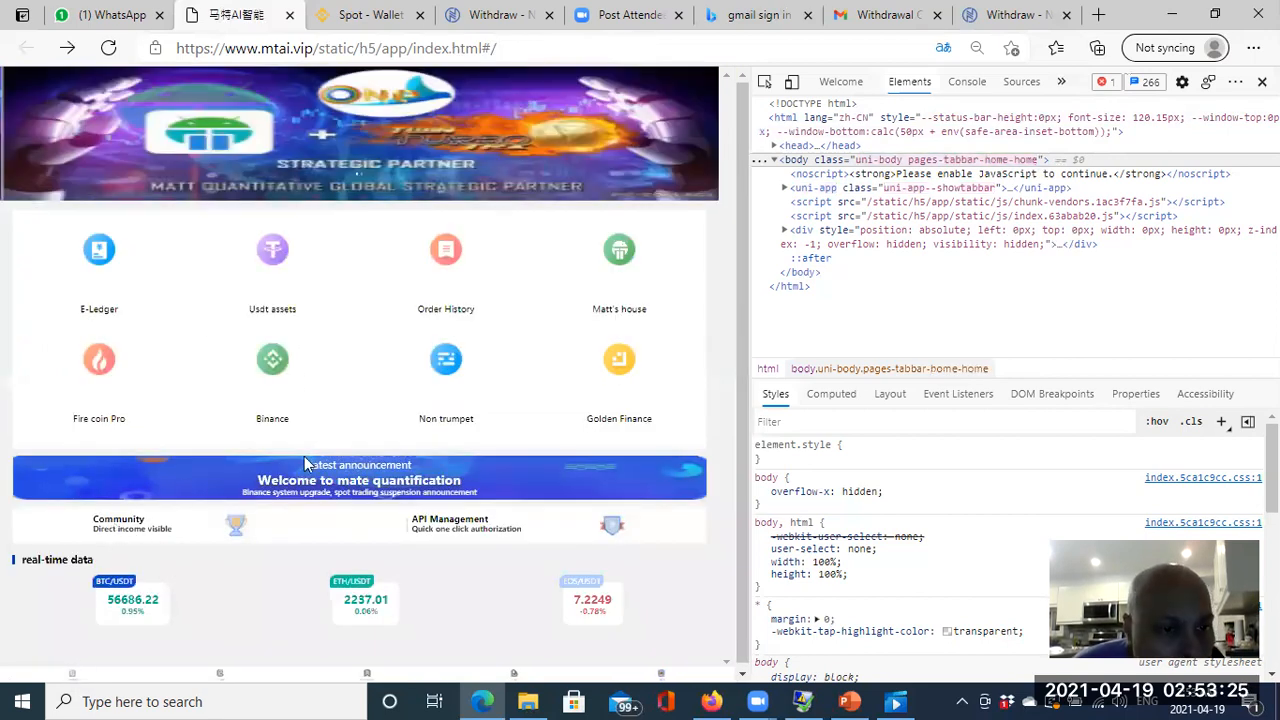
{"action": "left_click", "coordinate": [236, 522]}
{"action": "scroll", "coordinate": [437, 403], "scroll_direction": "down", "scroll_amount": 3}
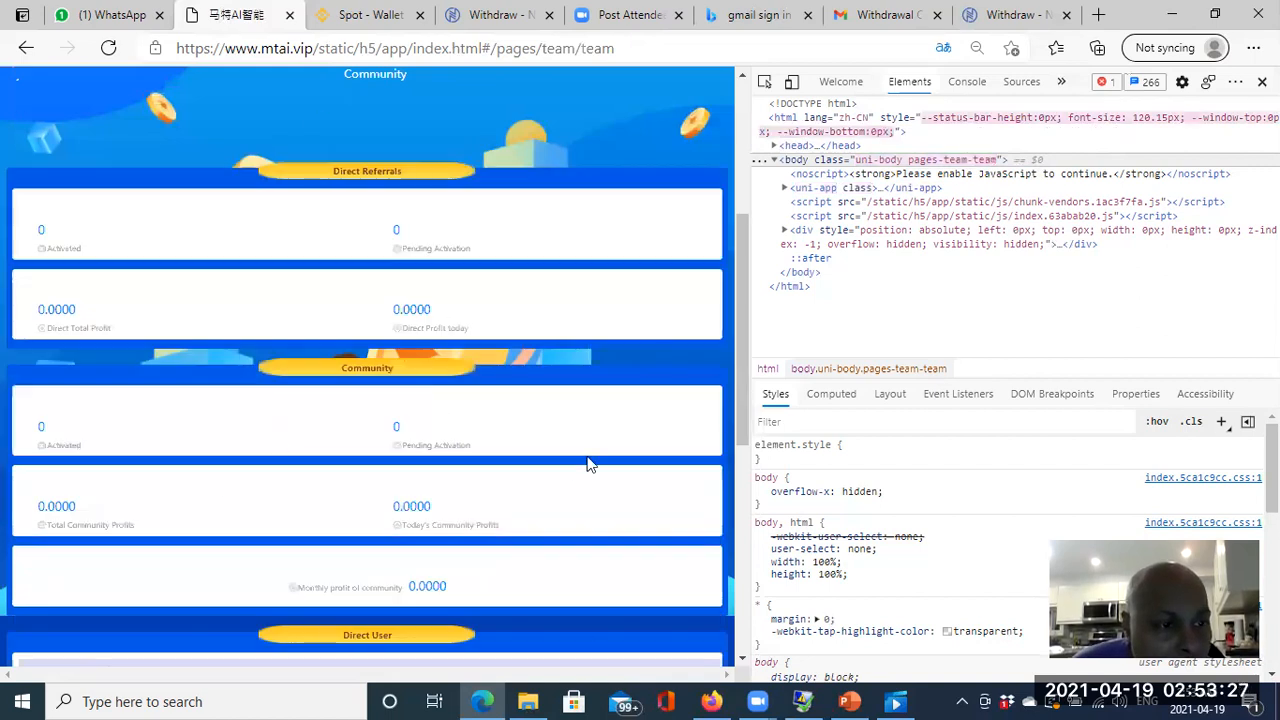
{"action": "scroll", "coordinate": [440, 450], "scroll_direction": "down", "scroll_amount": 2}
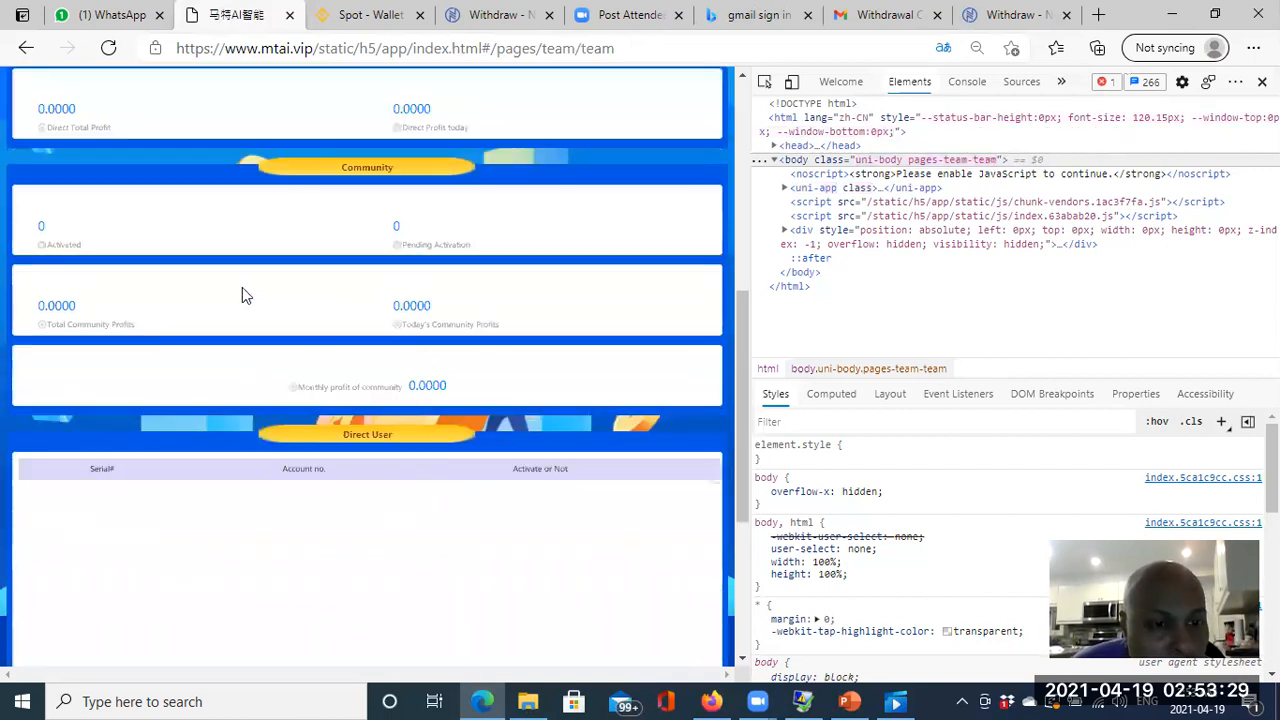
{"action": "scroll", "coordinate": [370, 340], "scroll_direction": "down", "scroll_amount": 2}
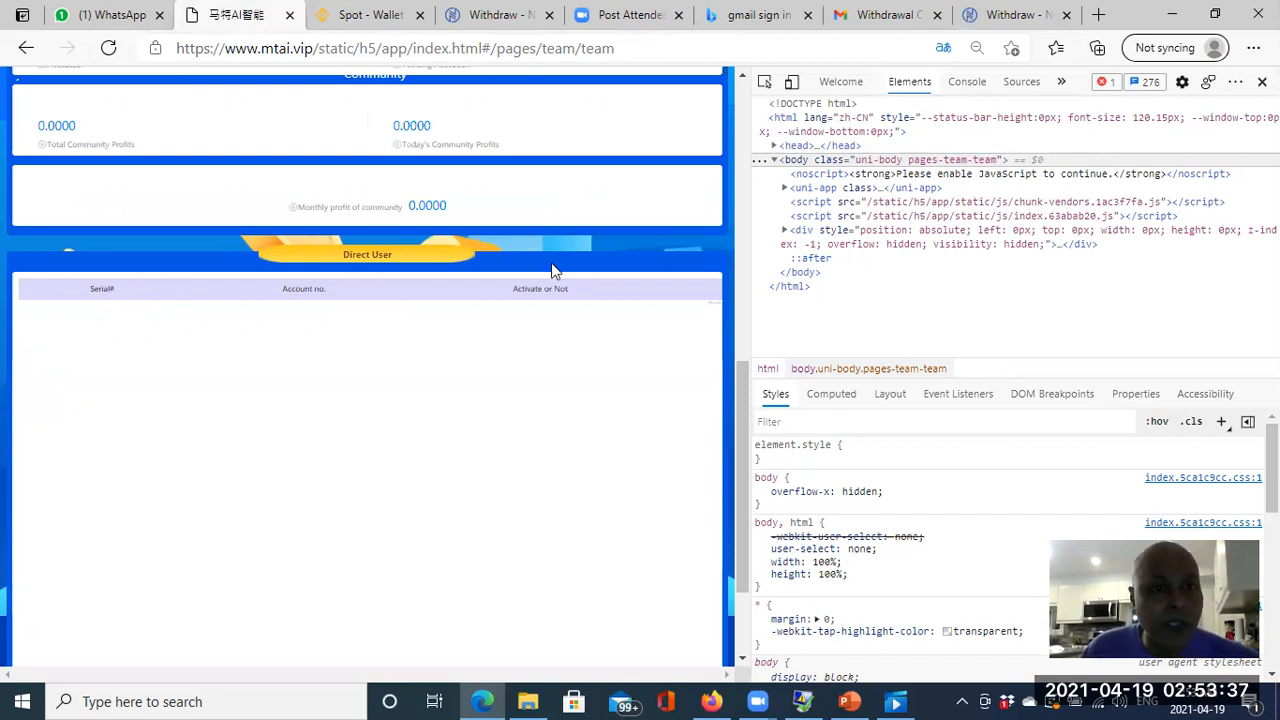
{"action": "scroll", "coordinate": [389, 457], "scroll_direction": "up", "scroll_amount": 2}
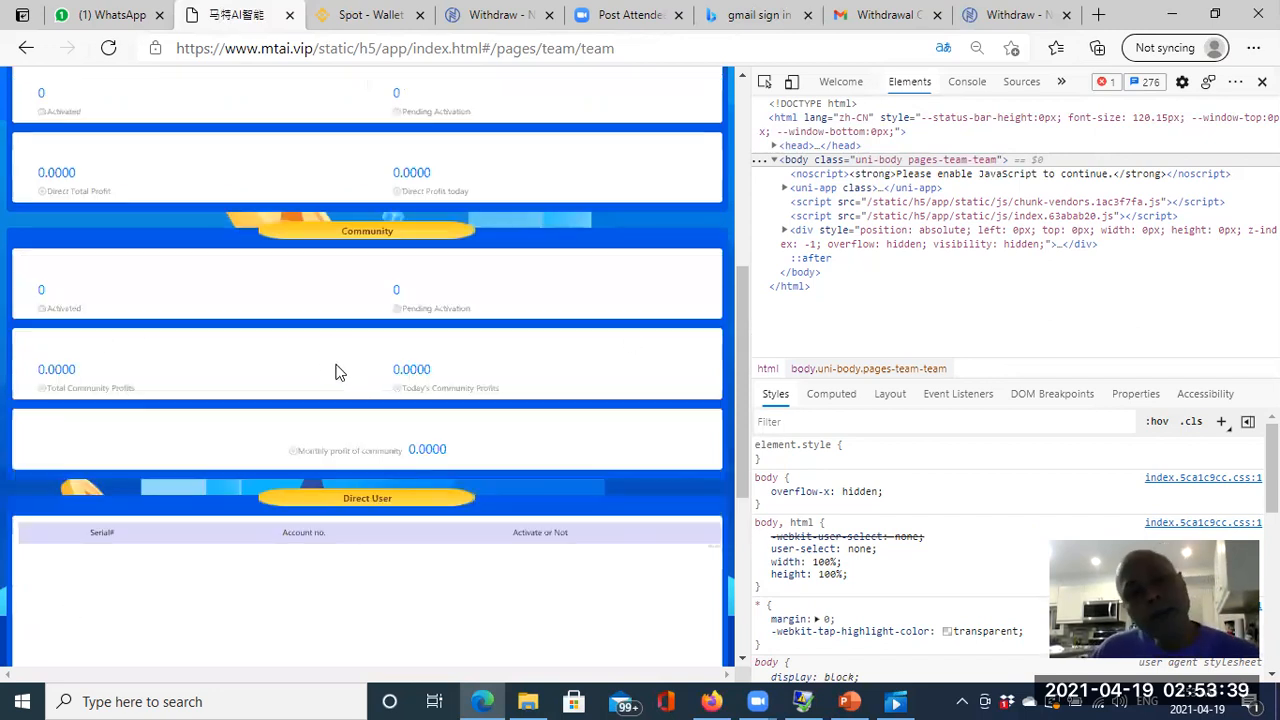
{"action": "scroll", "coordinate": [337, 371], "scroll_direction": "up", "scroll_amount": 1}
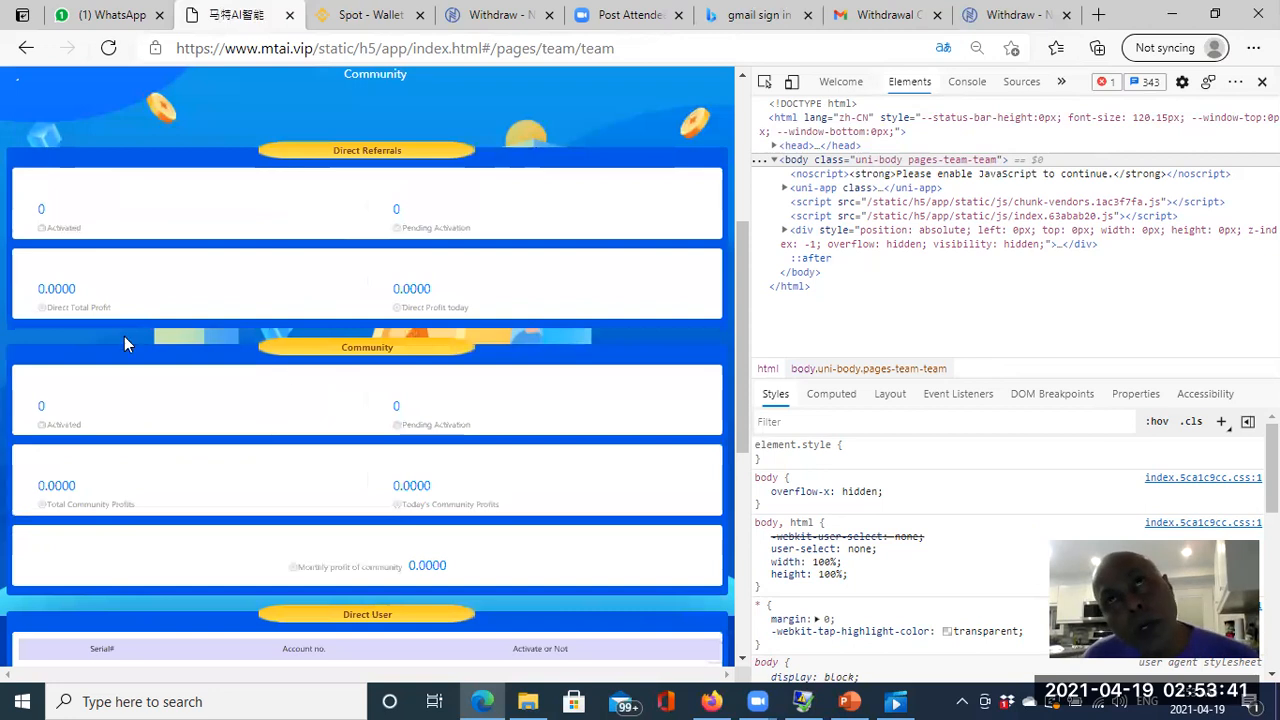
{"action": "scroll", "coordinate": [163, 310], "scroll_direction": "up", "scroll_amount": 1}
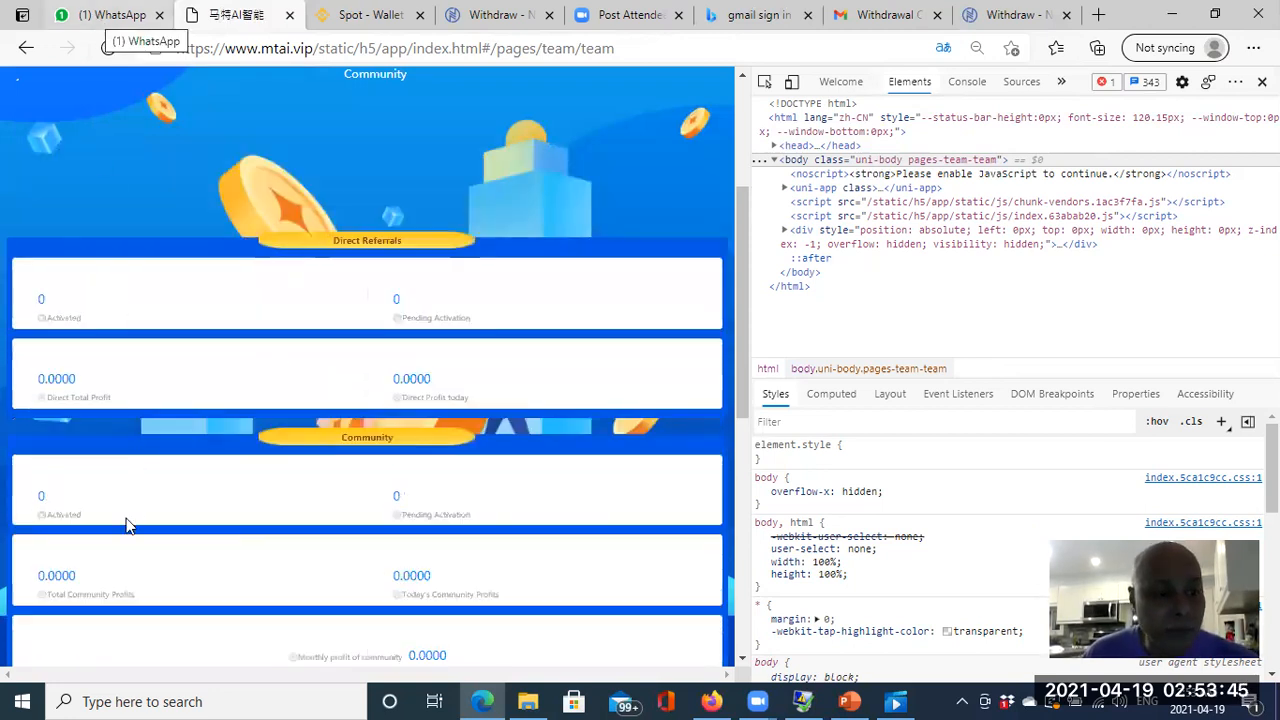
{"action": "scroll", "coordinate": [130, 525], "scroll_direction": "down", "scroll_amount": 3}
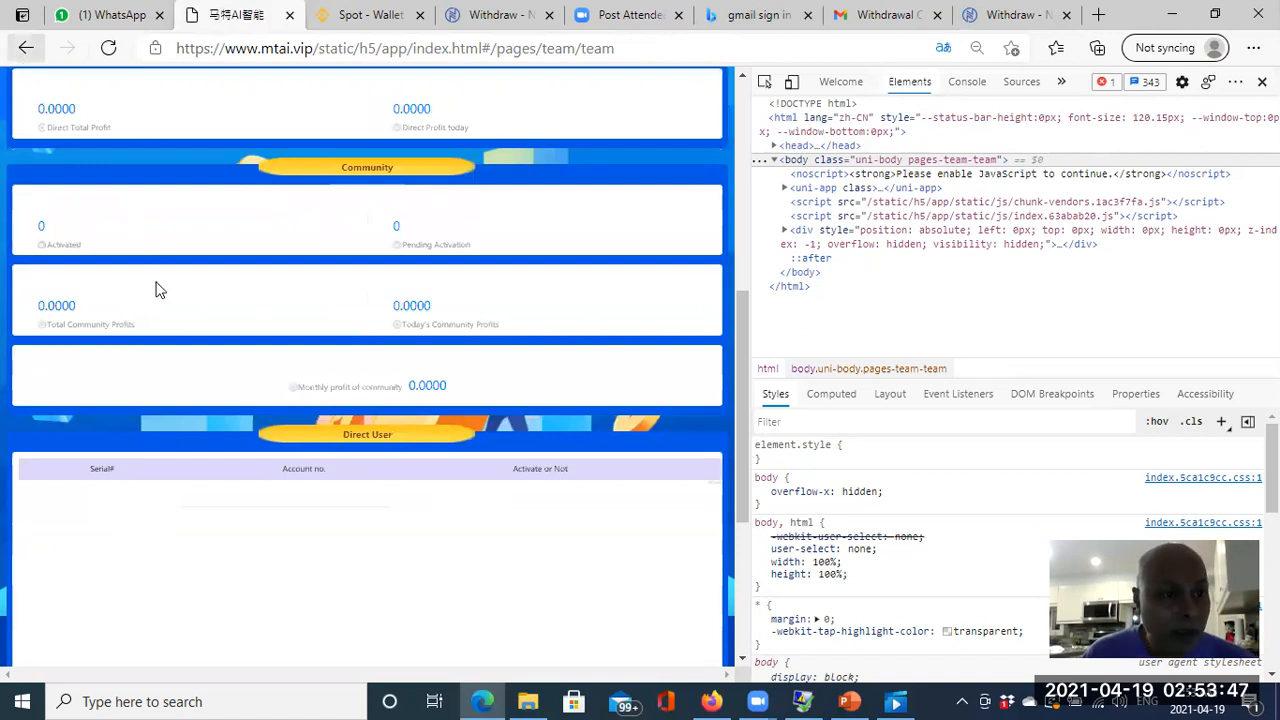
{"action": "key", "text": "alt+Left"}
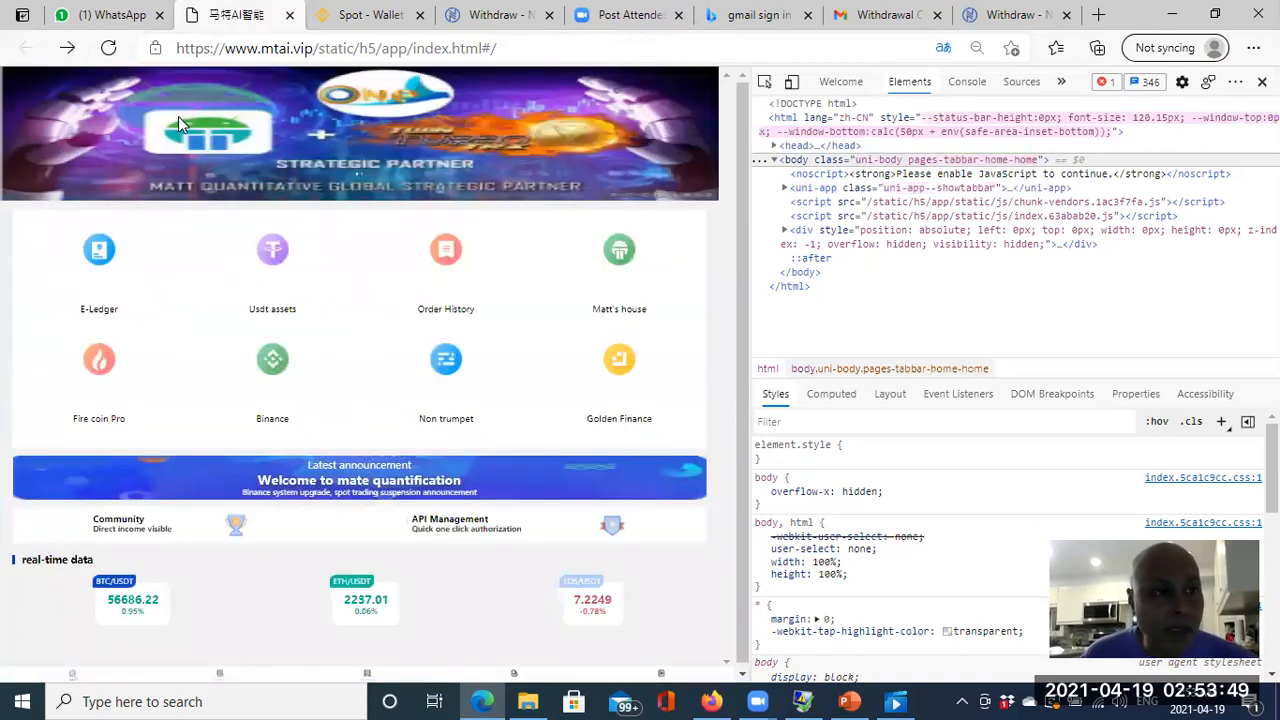
Check the Usdt assets page, then open the Log page from the bottom bar
{"action": "left_click", "coordinate": [272, 252]}
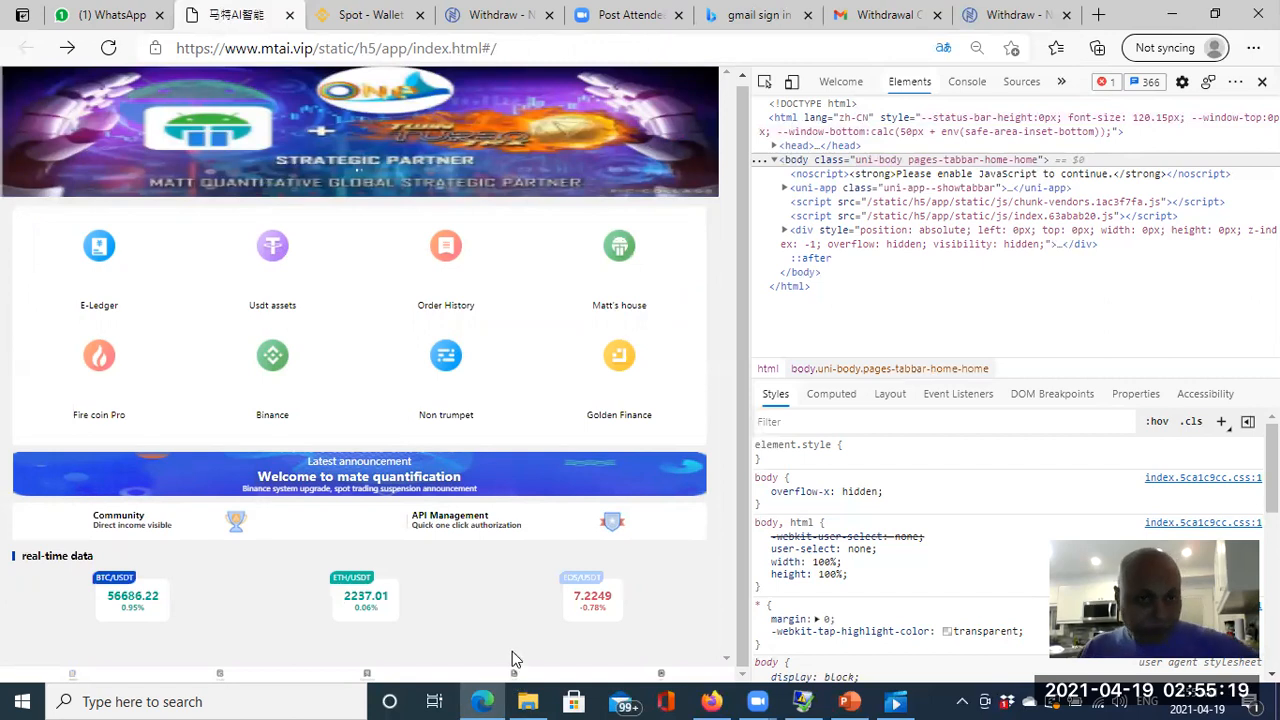
{"action": "left_click", "coordinate": [512, 675]}
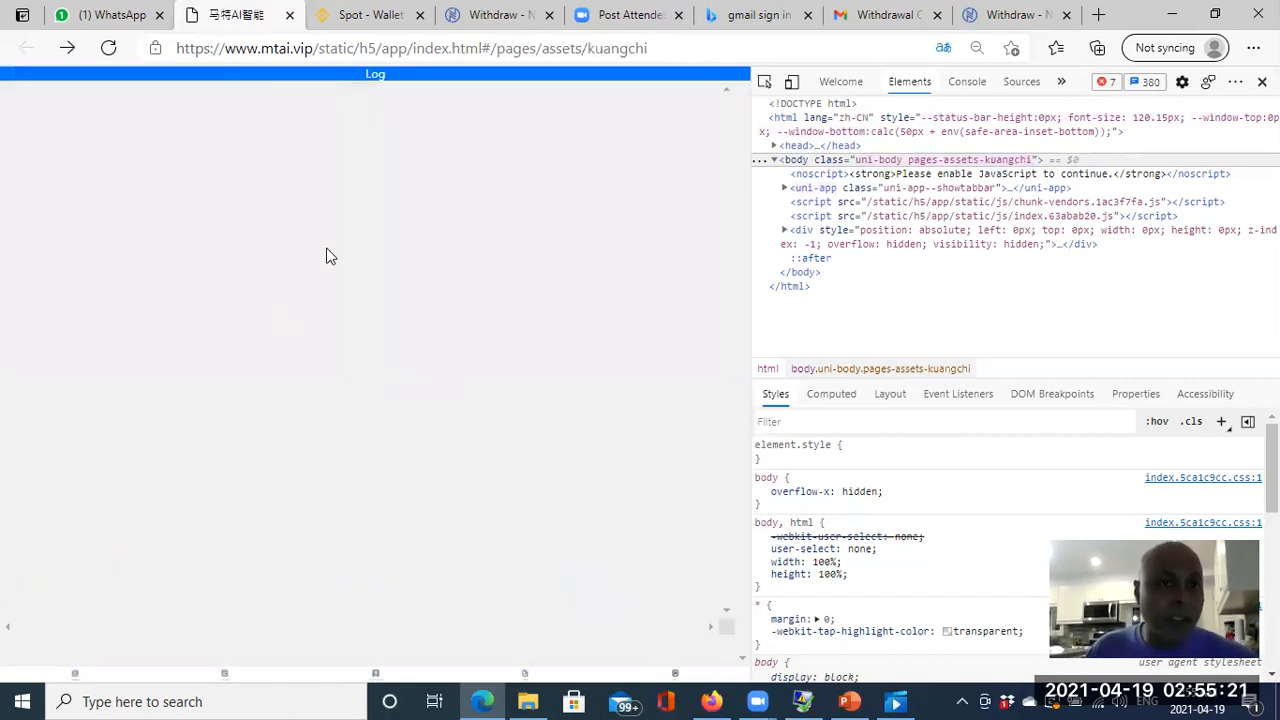